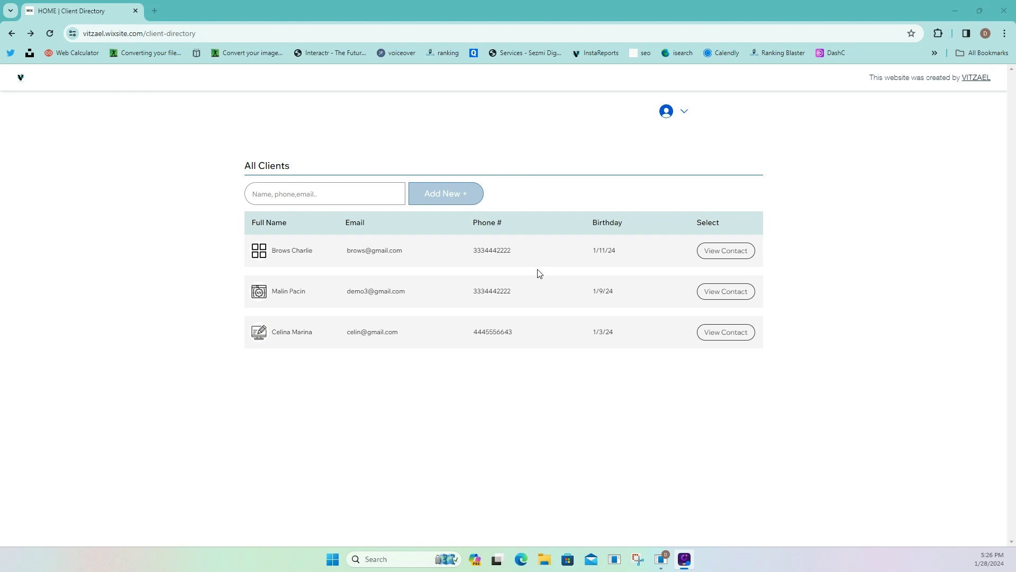
Open the saved contact details page of the first client in the All Clients table.
click(354, 188)
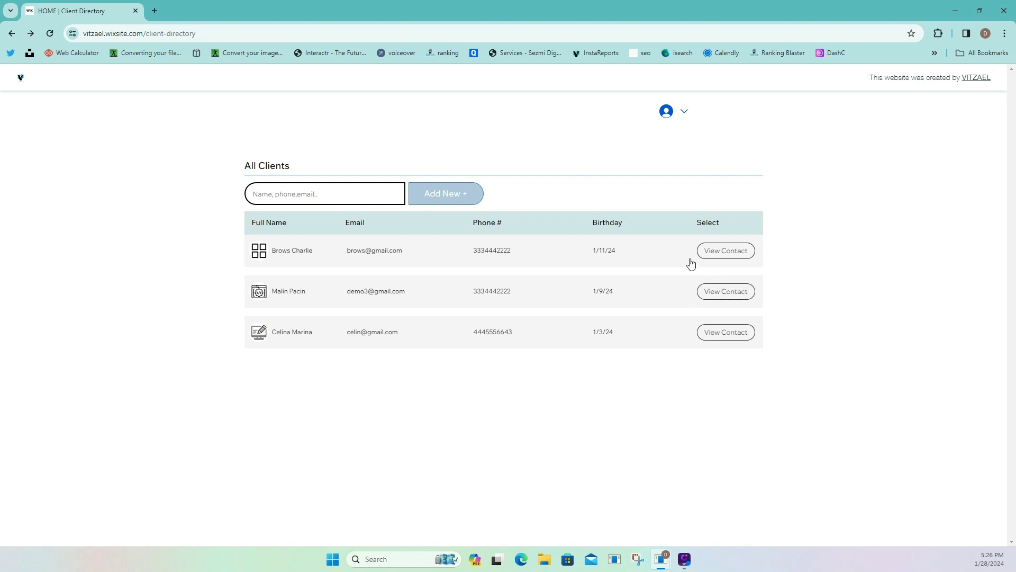
click(718, 258)
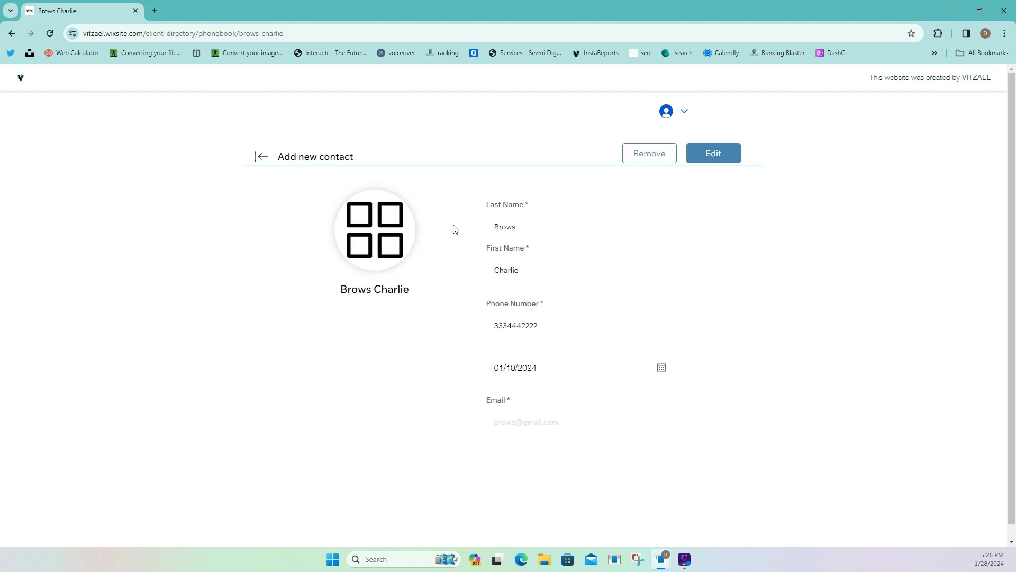
click(715, 157)
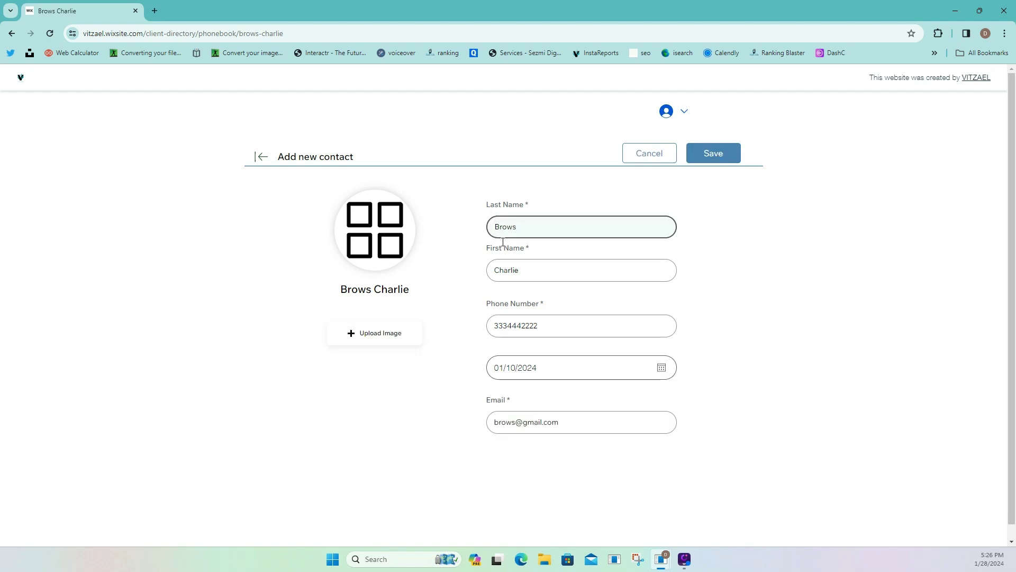
scroll(512, 353, down, 1)
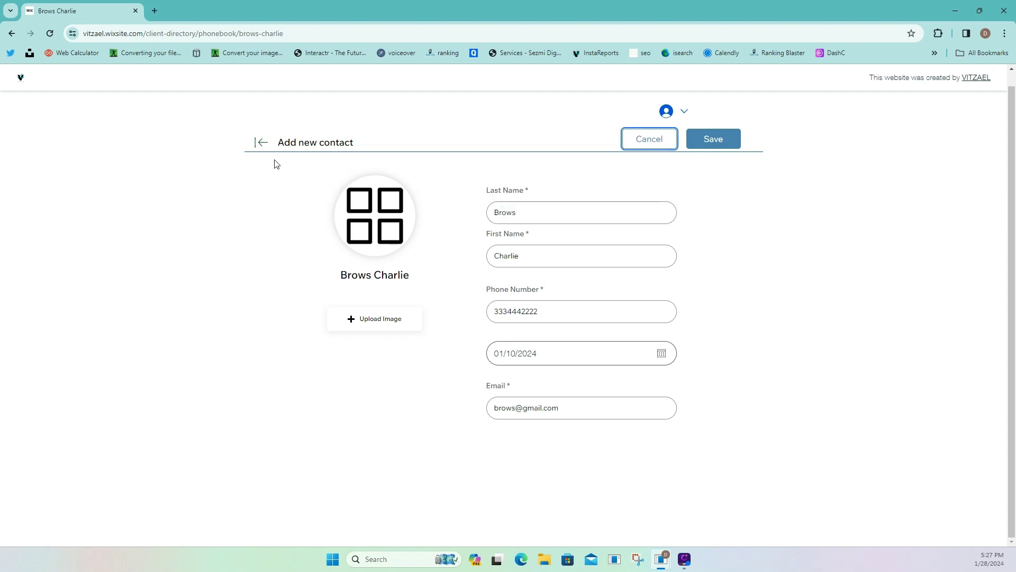
click(260, 144)
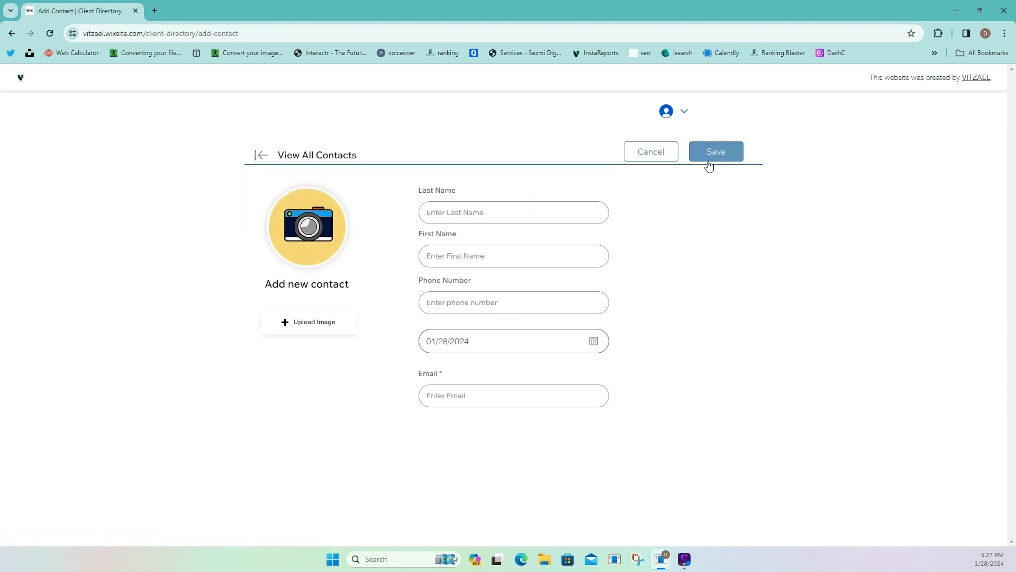
click(261, 159)
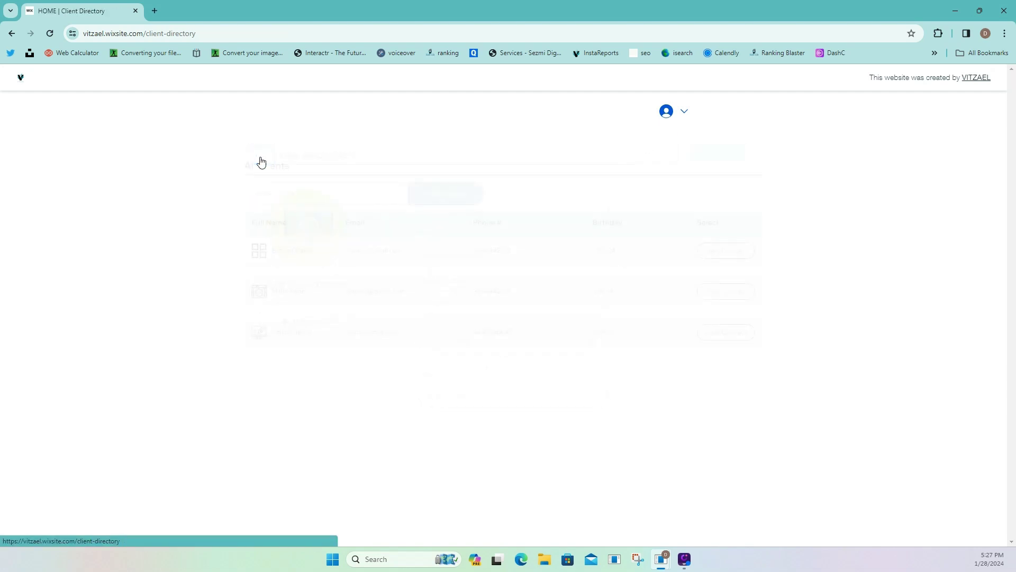
click(739, 251)
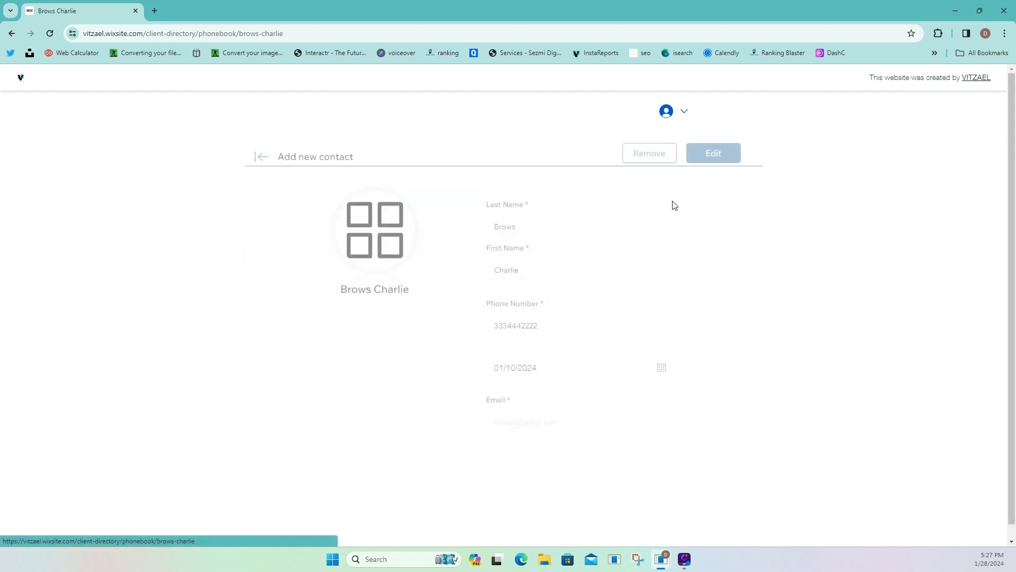
click(651, 158)
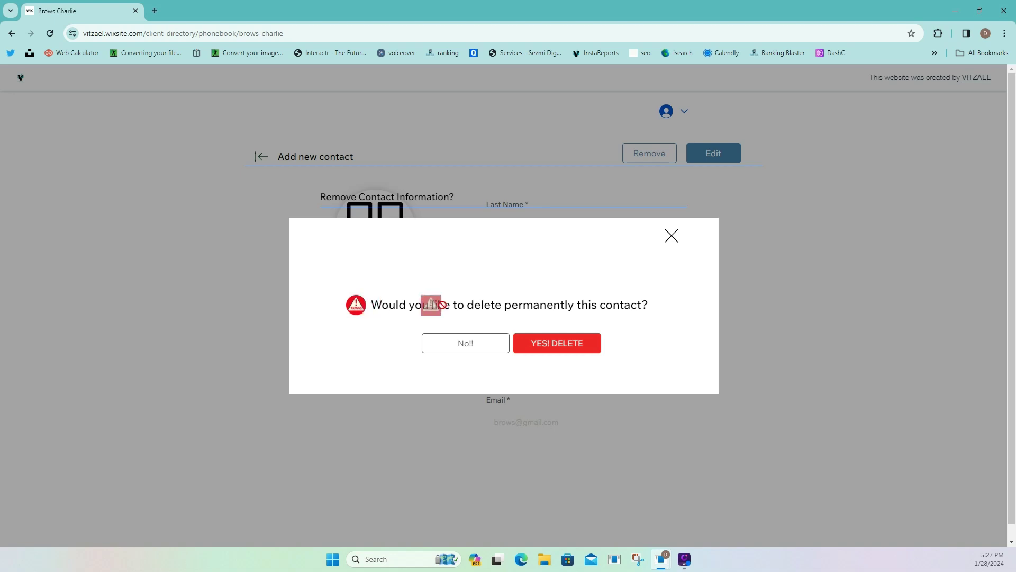
Permanently delete the open contact, close the confirmation, and bring up the blank Add Contact form.
drag(391, 311, 644, 306)
click(582, 344)
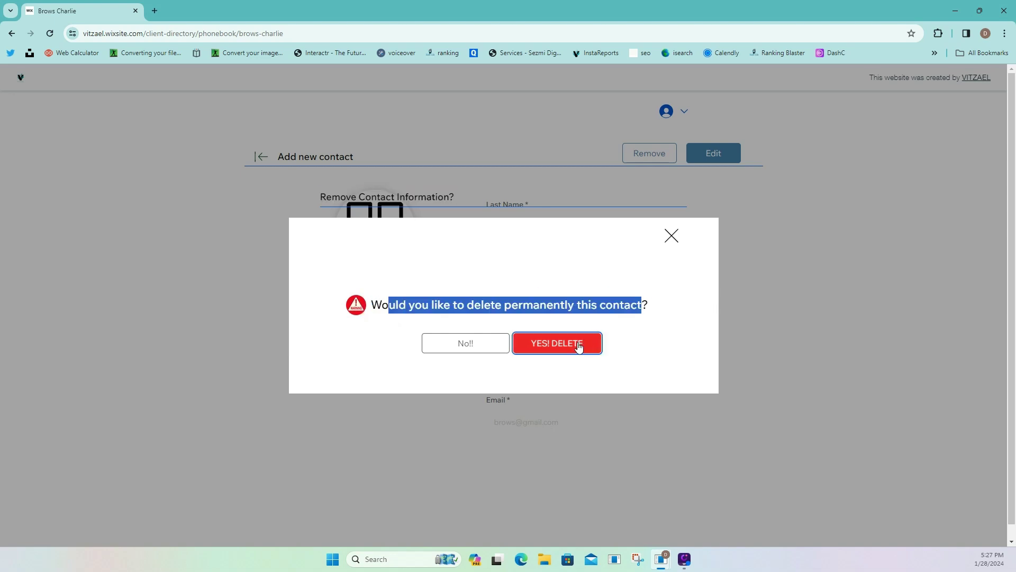
click(500, 263)
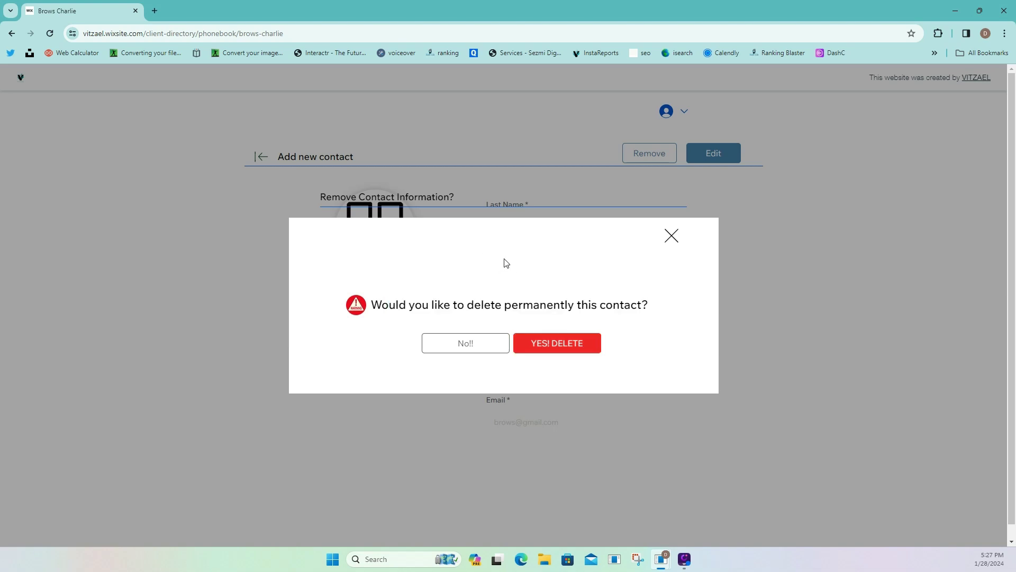
click(672, 236)
click(263, 157)
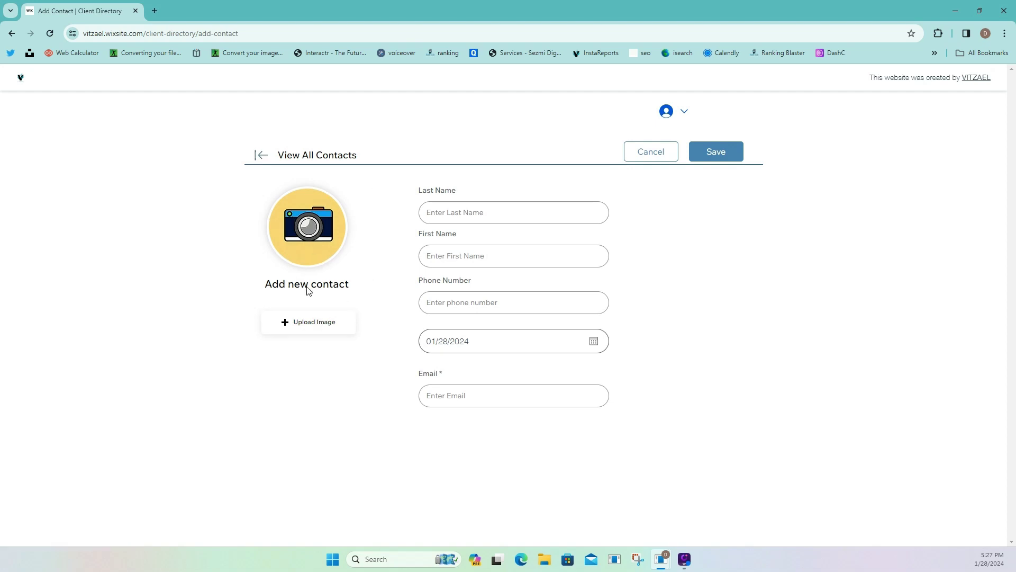
Upload 'Untitled design (10)' as the new contact's profile image.
click(319, 325)
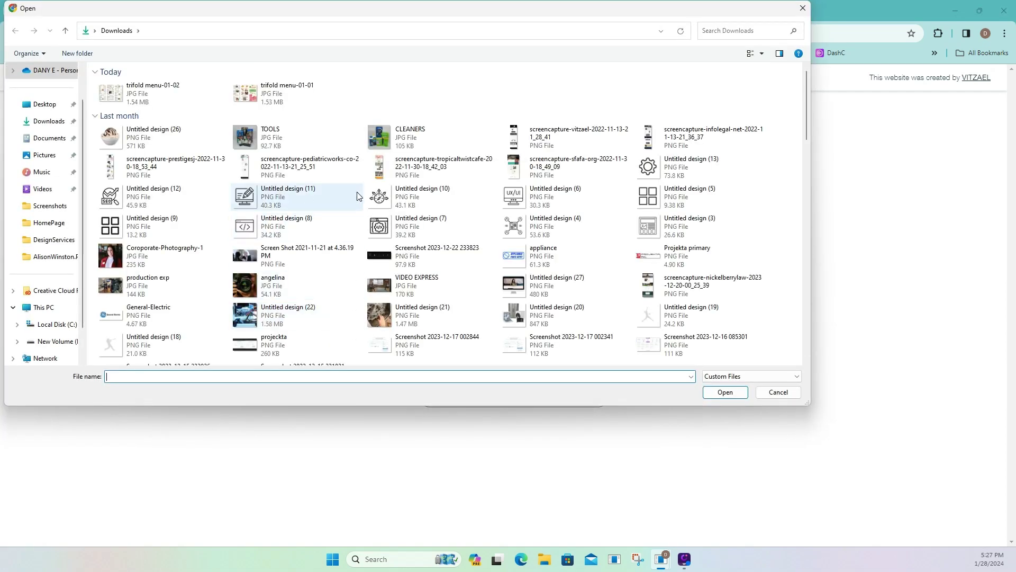
click(376, 207)
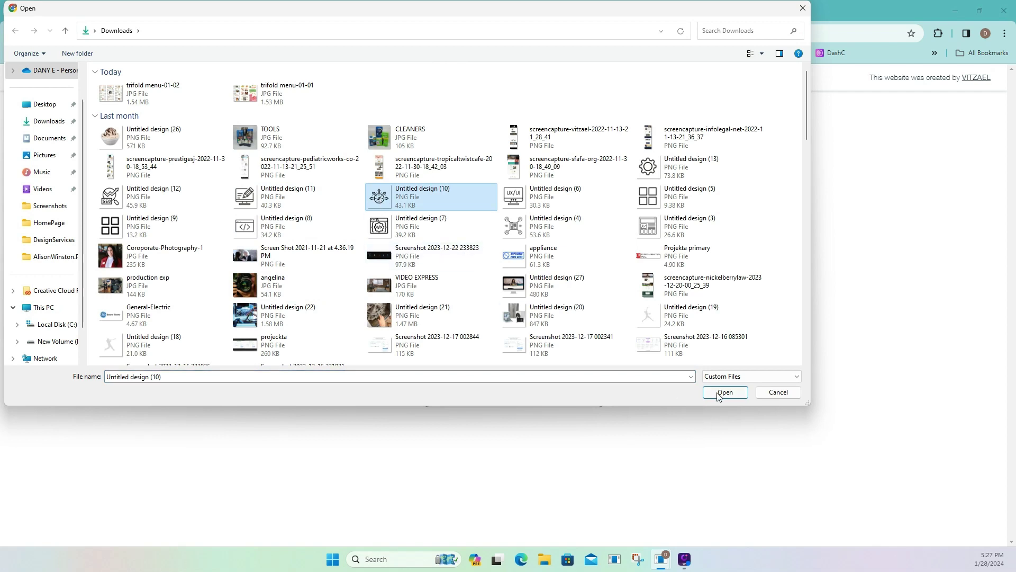
click(725, 392)
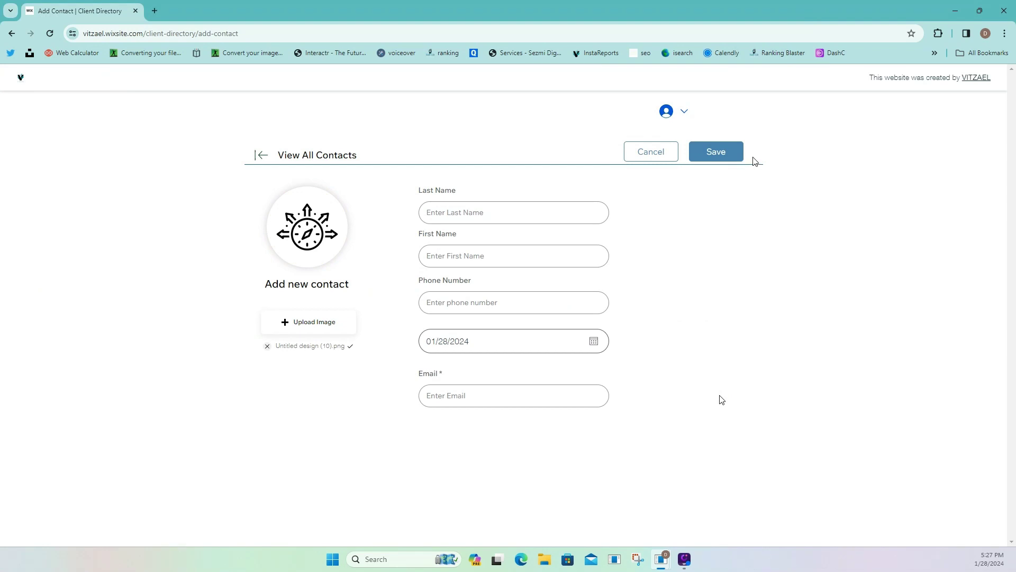
Fill in the contact's last name and first name.
click(518, 212)
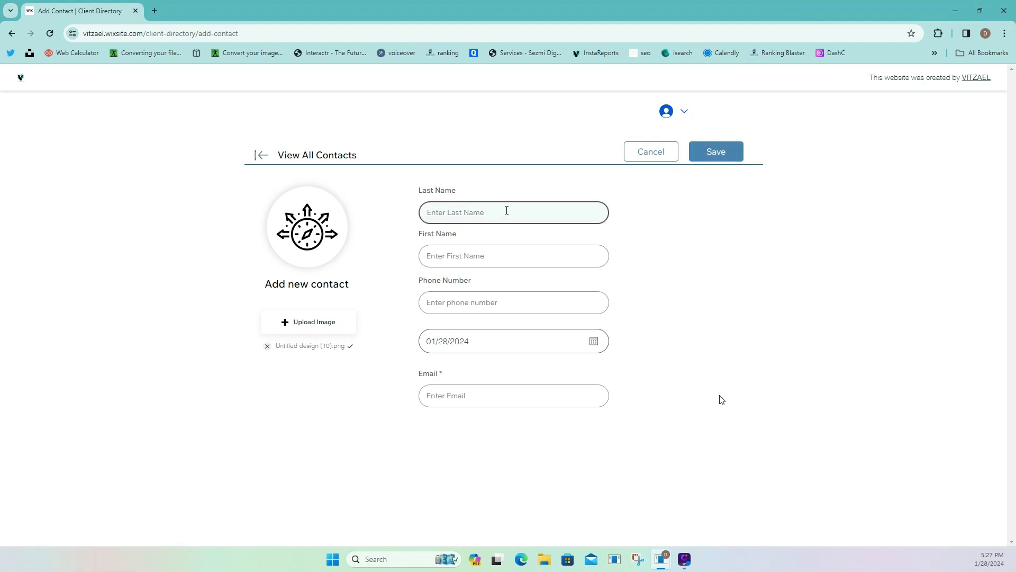
click(505, 209)
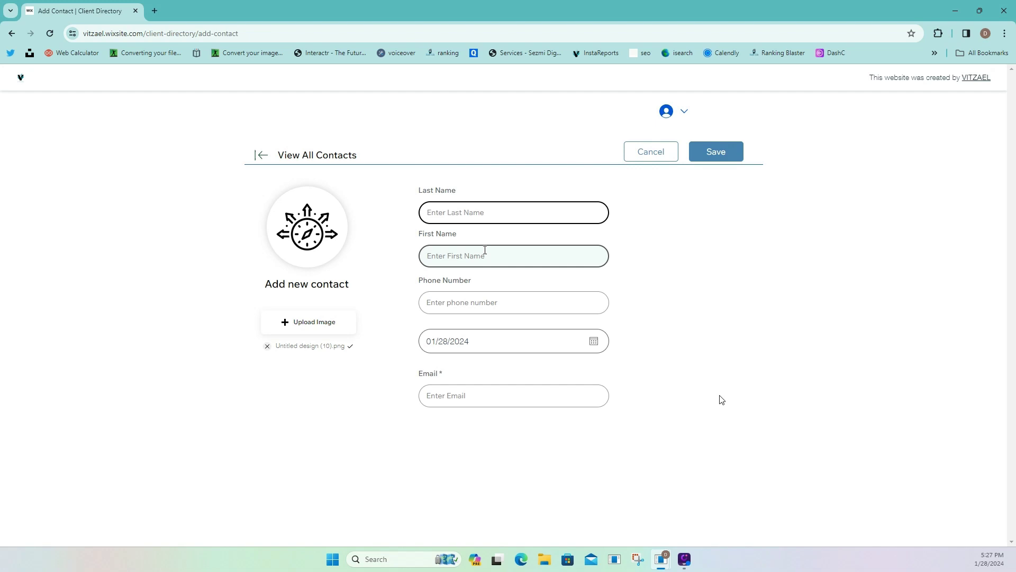
click(485, 250)
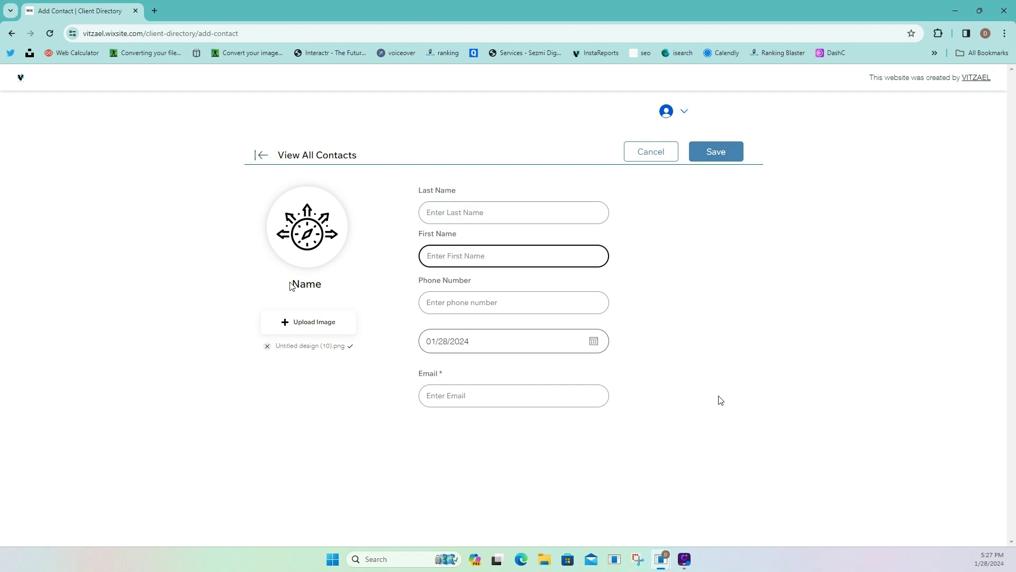
drag(292, 287, 345, 283)
click(444, 219)
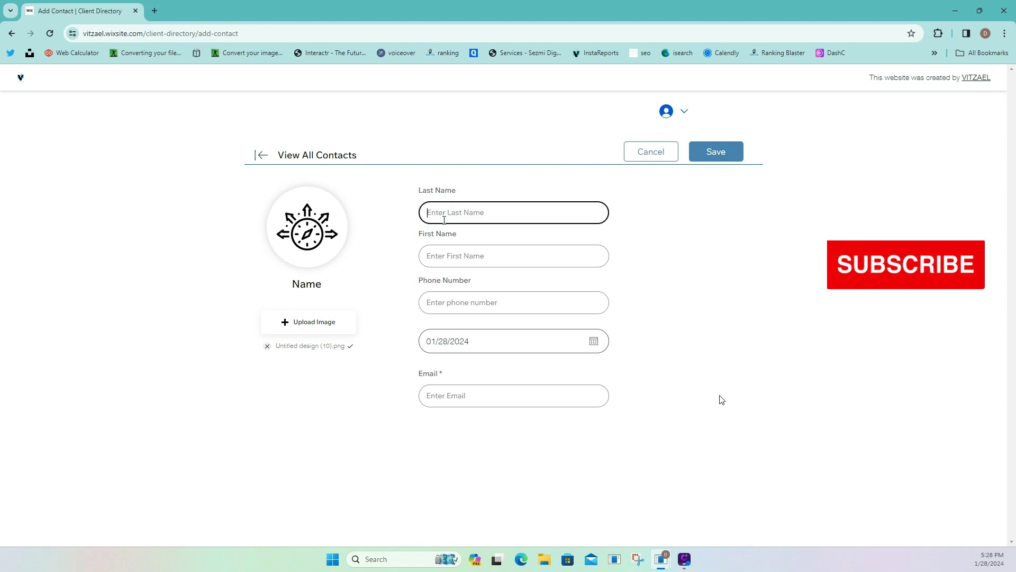
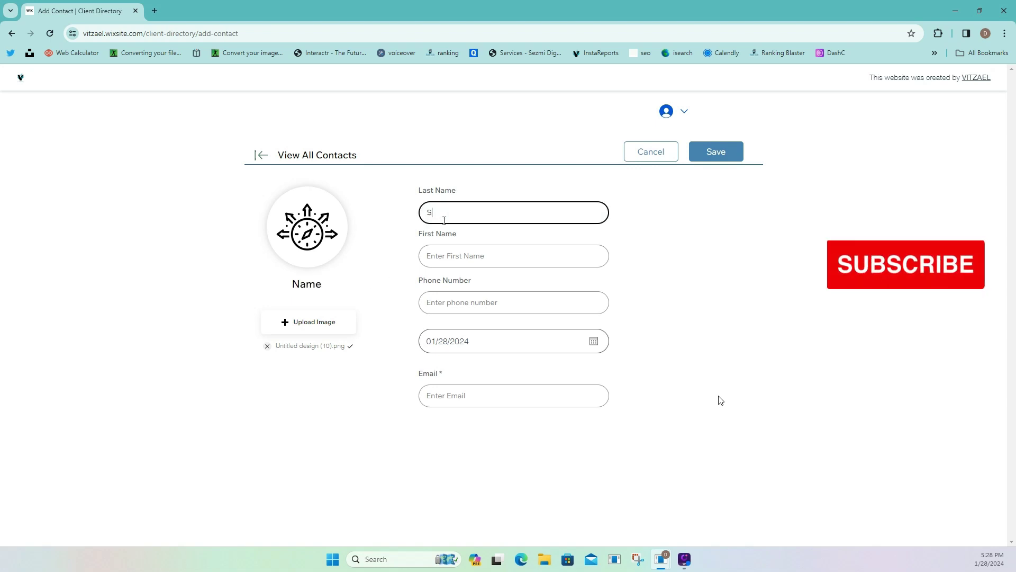
click(452, 249)
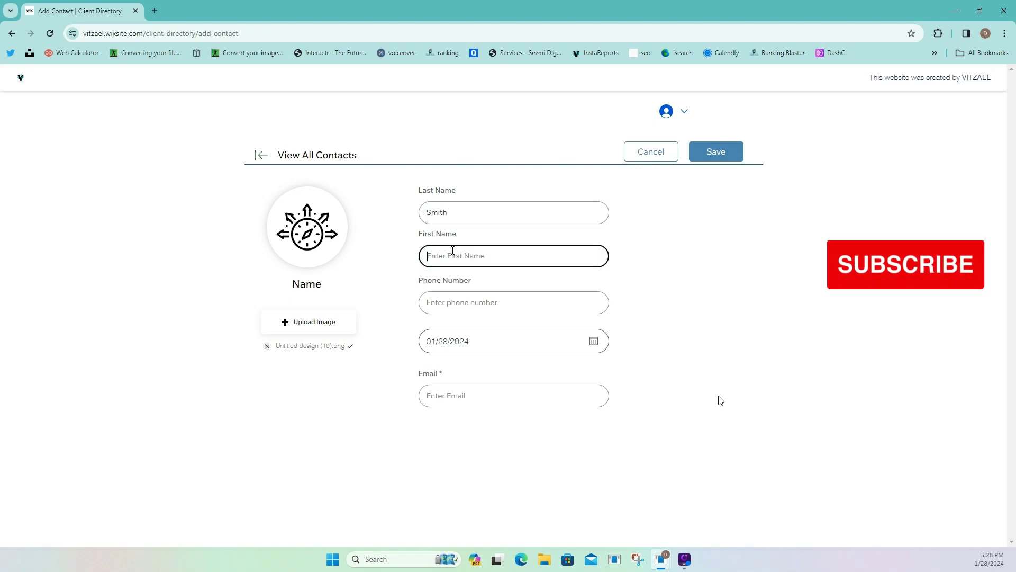
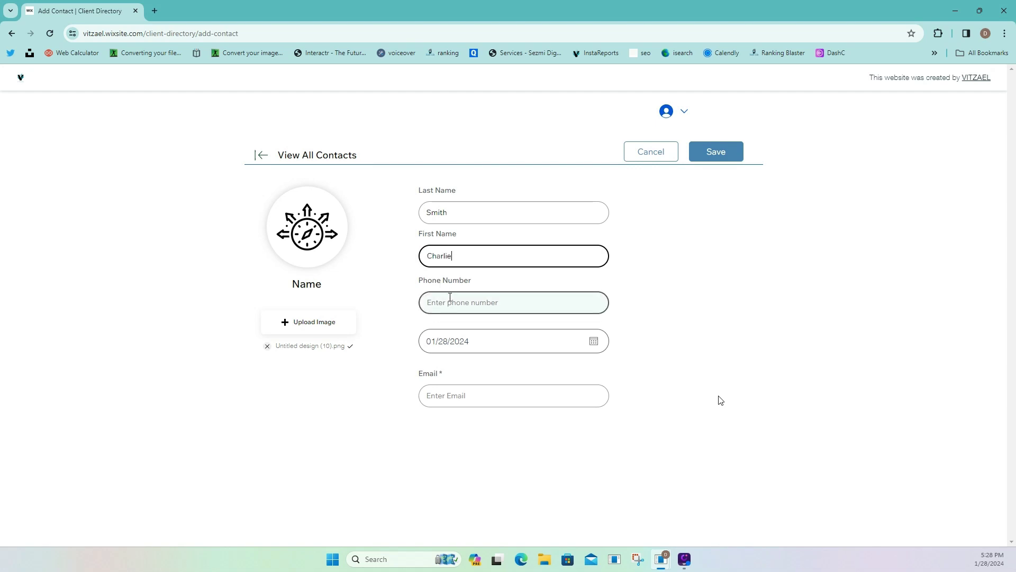
click(450, 297)
drag(281, 286, 345, 288)
click(286, 289)
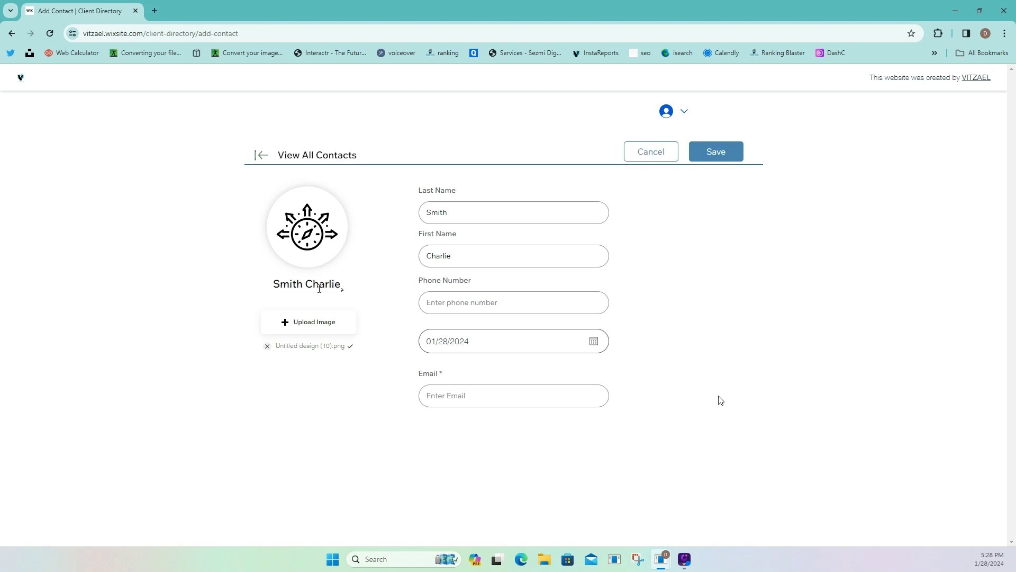
Enter the contact's phone number, birthday on the 13th, and email address, then save the contact.
click(524, 299)
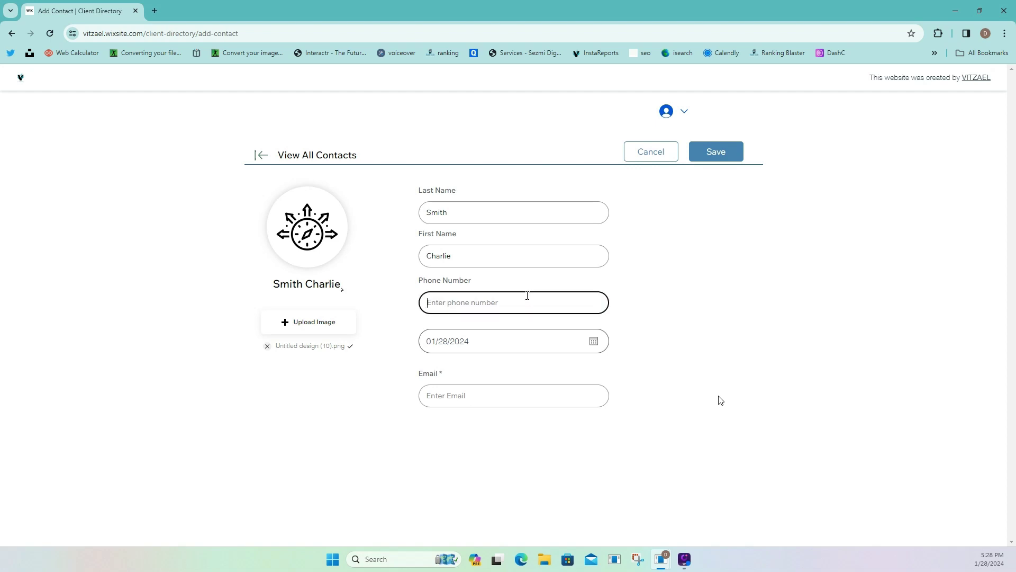
text(34545443)
click(513, 340)
click(556, 457)
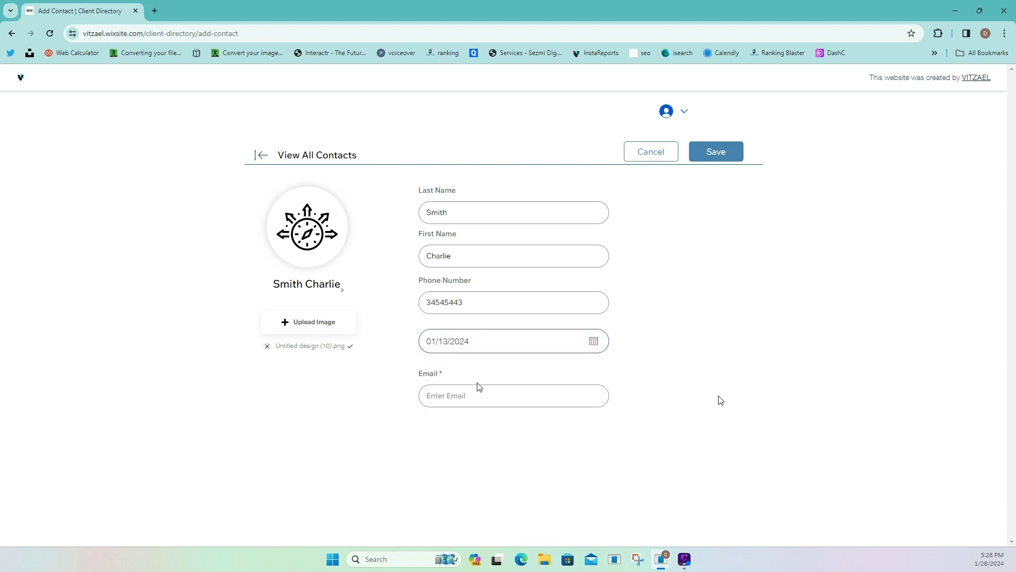
click(457, 404)
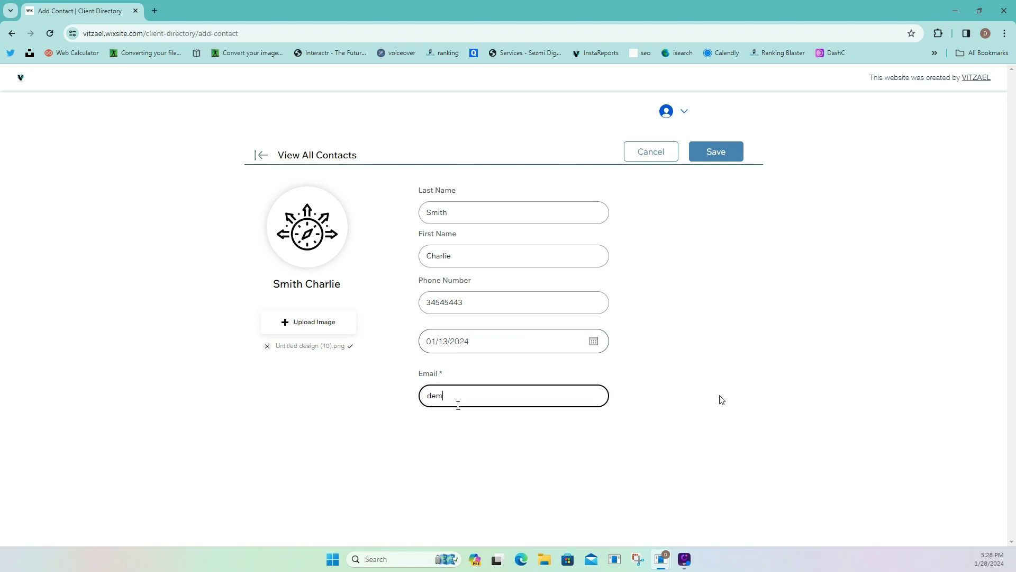
key(BackSpace)
key(BackSpace)
key(BackSpace)
click(710, 158)
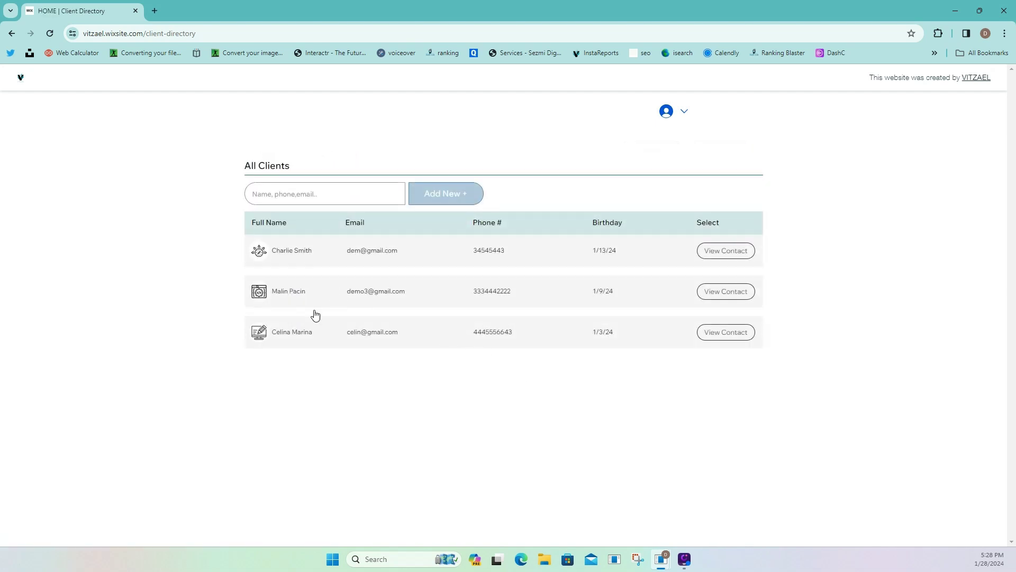
Filter the client list with a name fragment, then clear the search to show all clients.
click(295, 199)
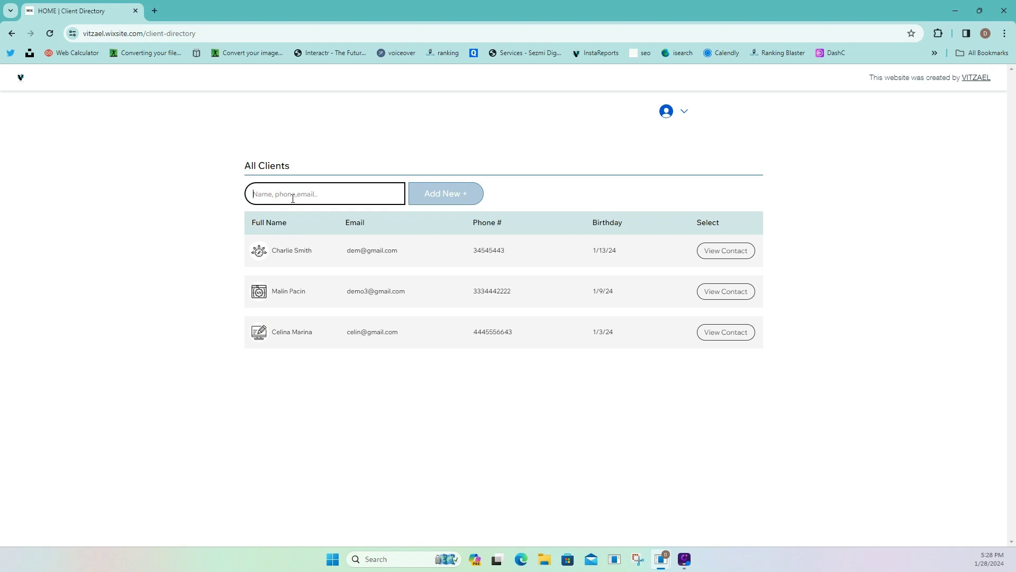
text(ma)
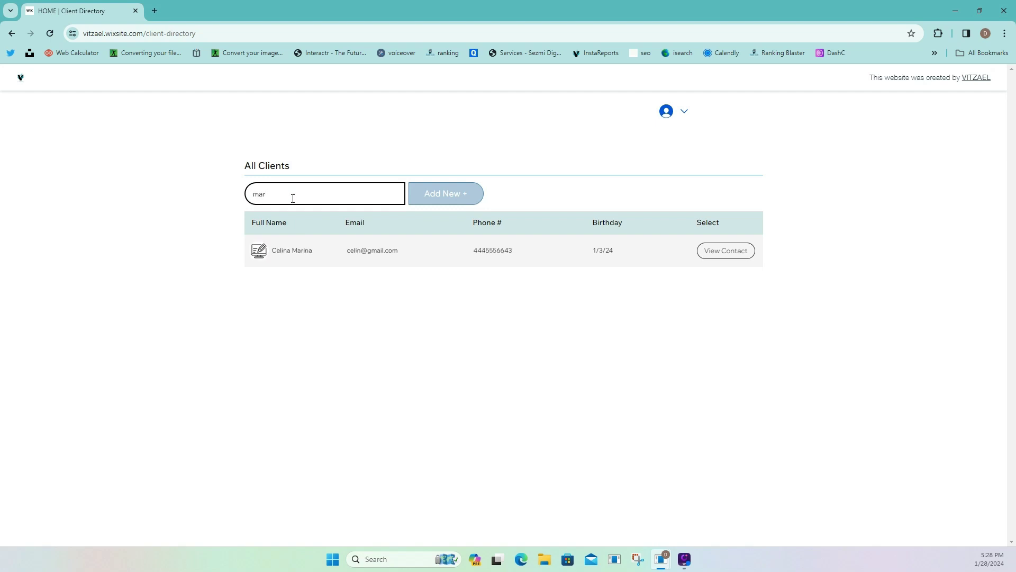
text(r)
key(BackSpace)
key(BackSpace)
key(BackSpace)
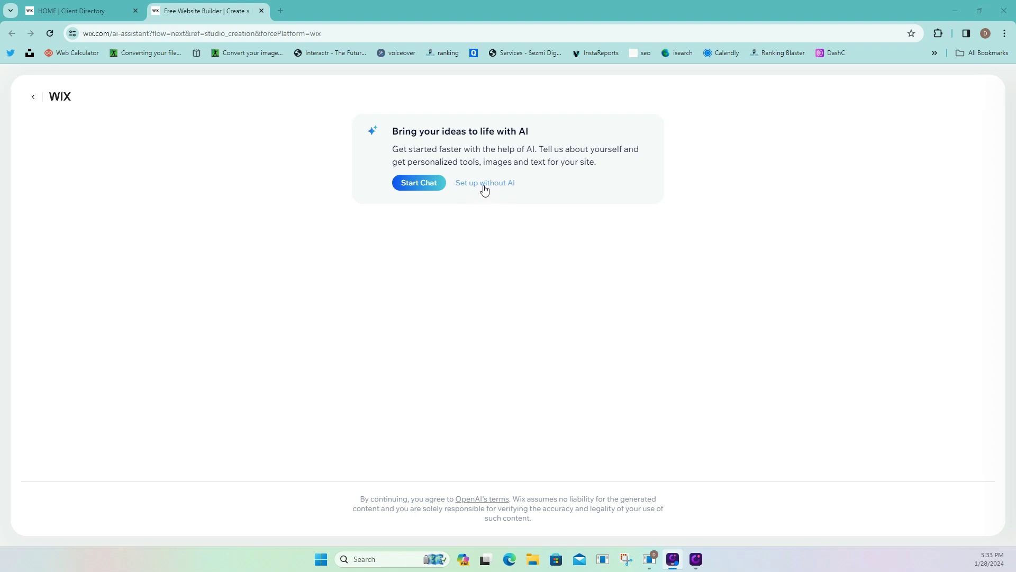
Set up the new site without AI, skip the website type, and start designing.
click(483, 187)
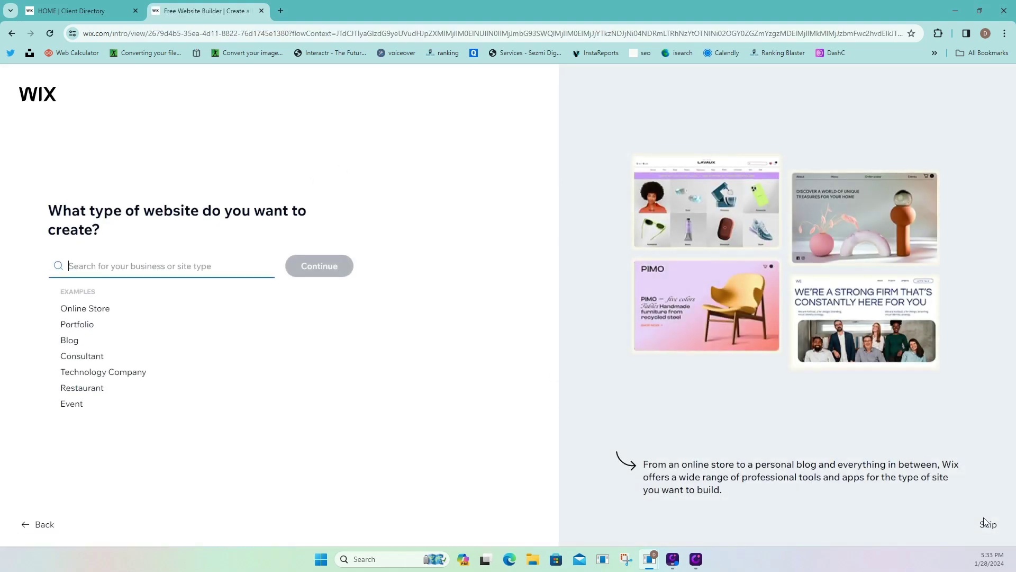
click(987, 524)
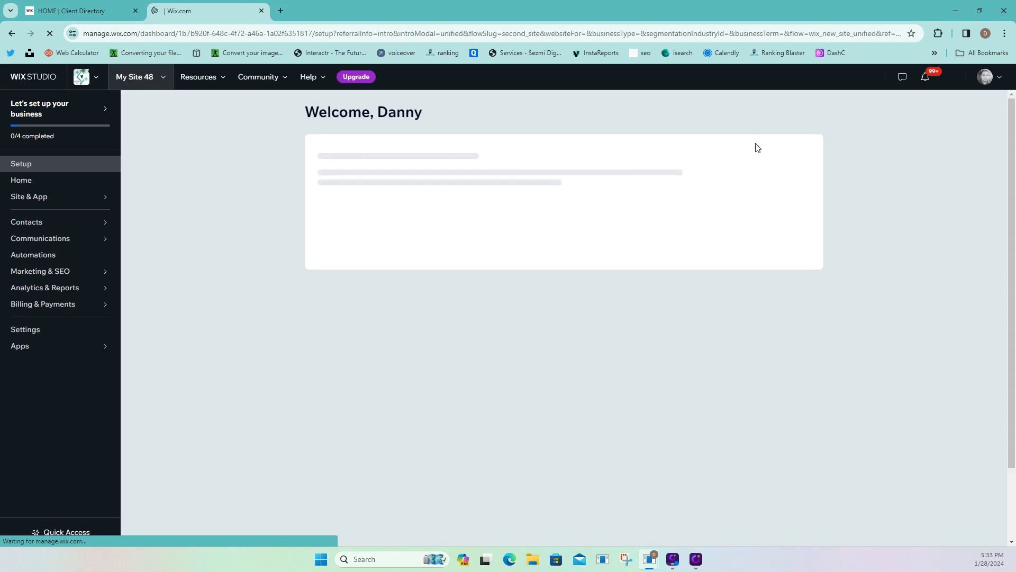
click(794, 119)
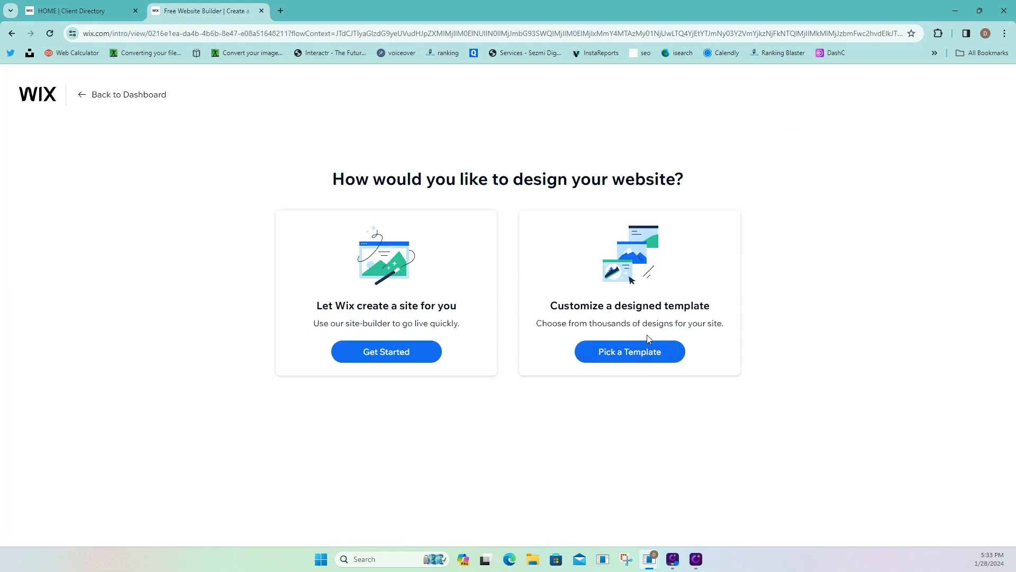
Pick a template, filter to Blank Templates, and edit Start from Scratch.
click(641, 355)
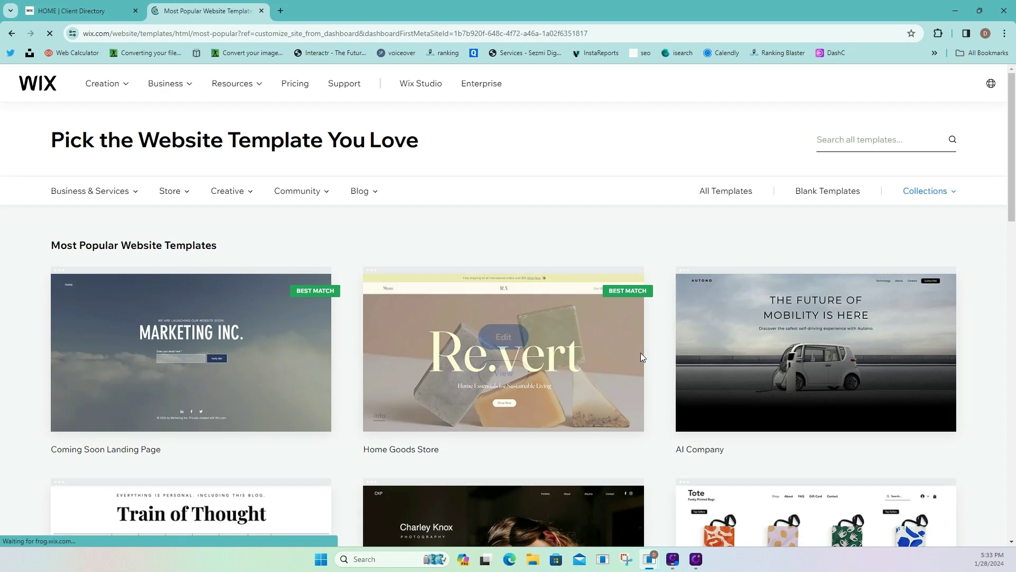
click(838, 194)
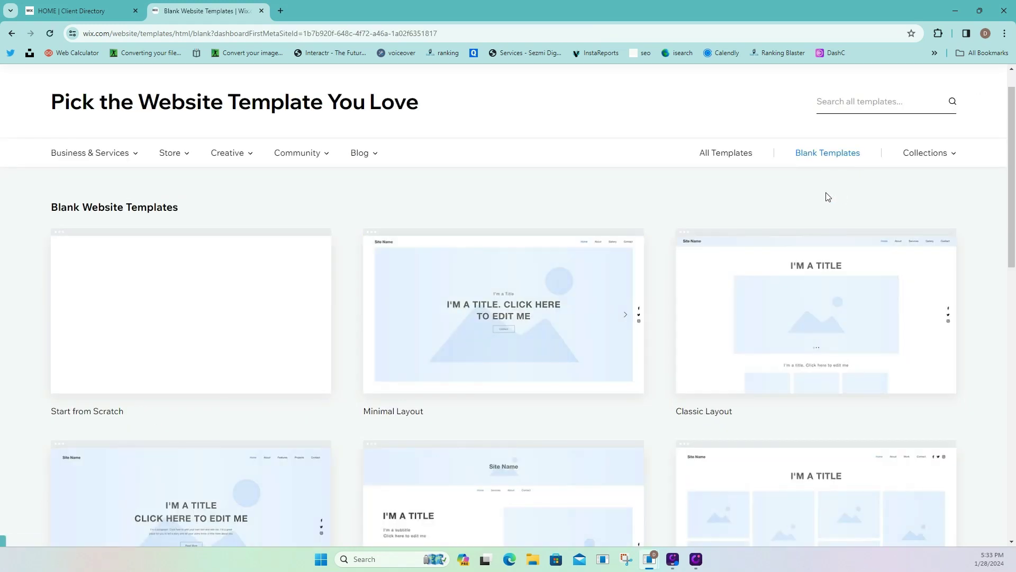
mouse_move(203, 303)
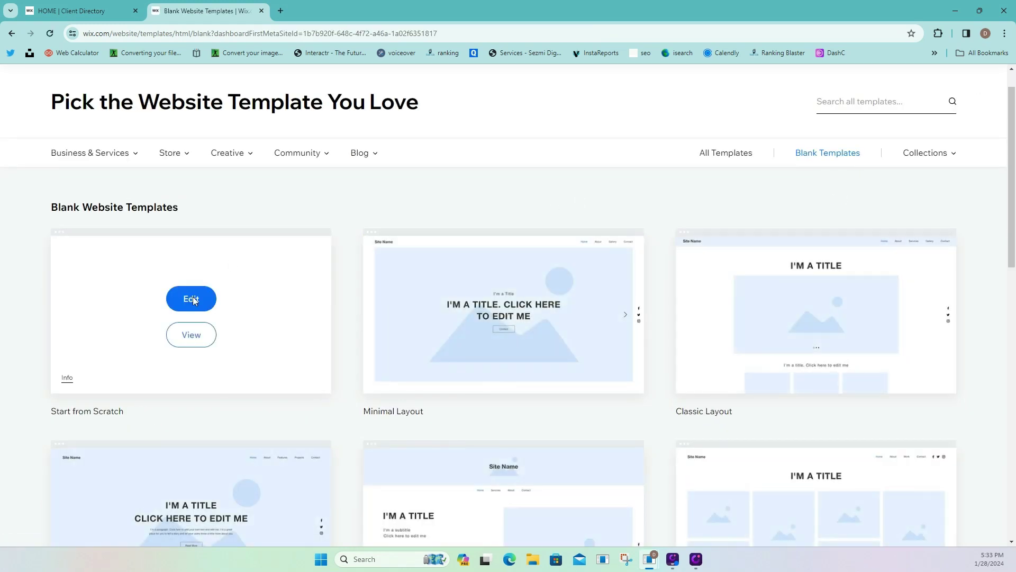
click(192, 299)
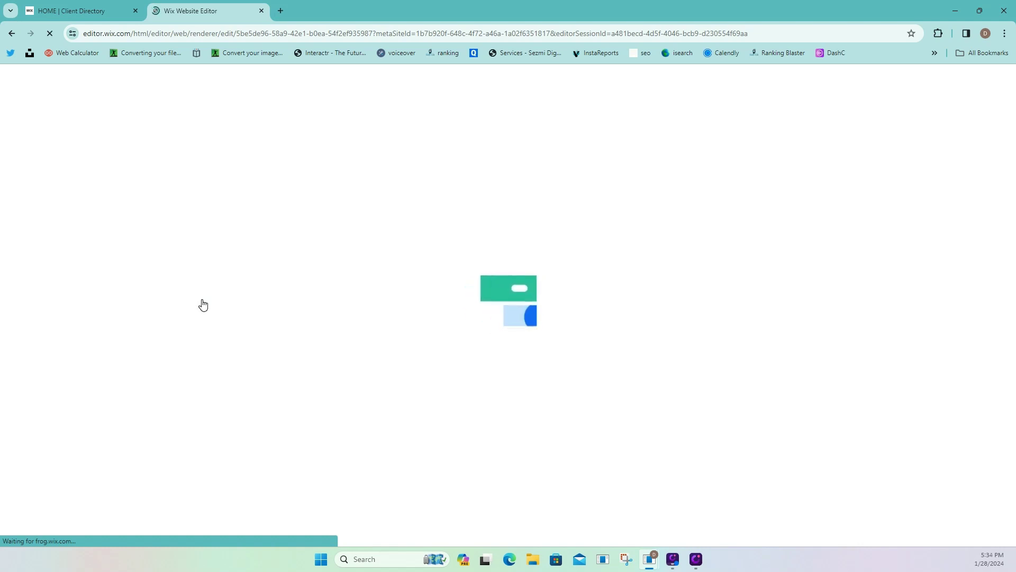
Check the Client Directory tab, return to the editor, dismiss its overlay, and show the Dev Mode panel.
click(95, 12)
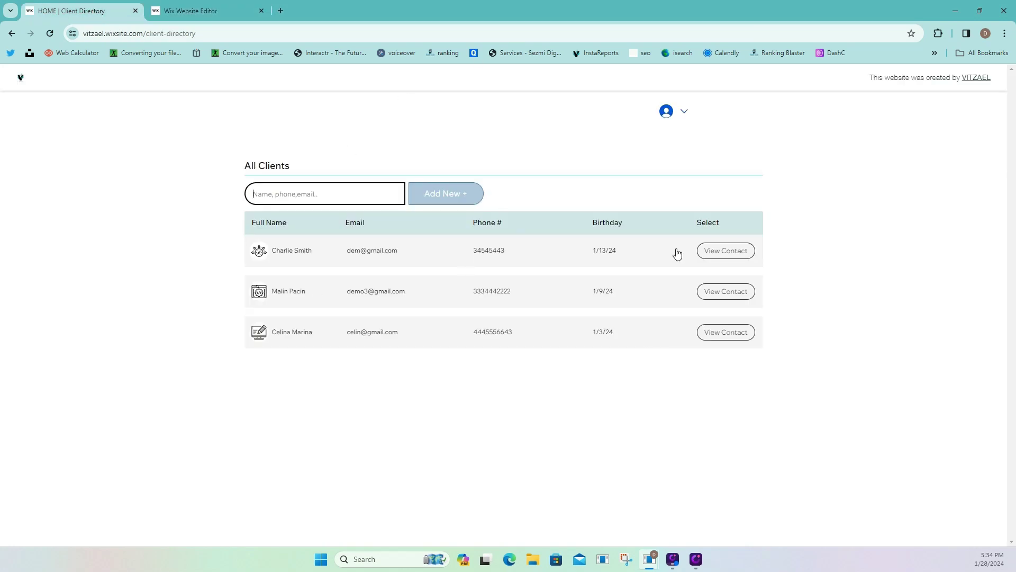
click(187, 12)
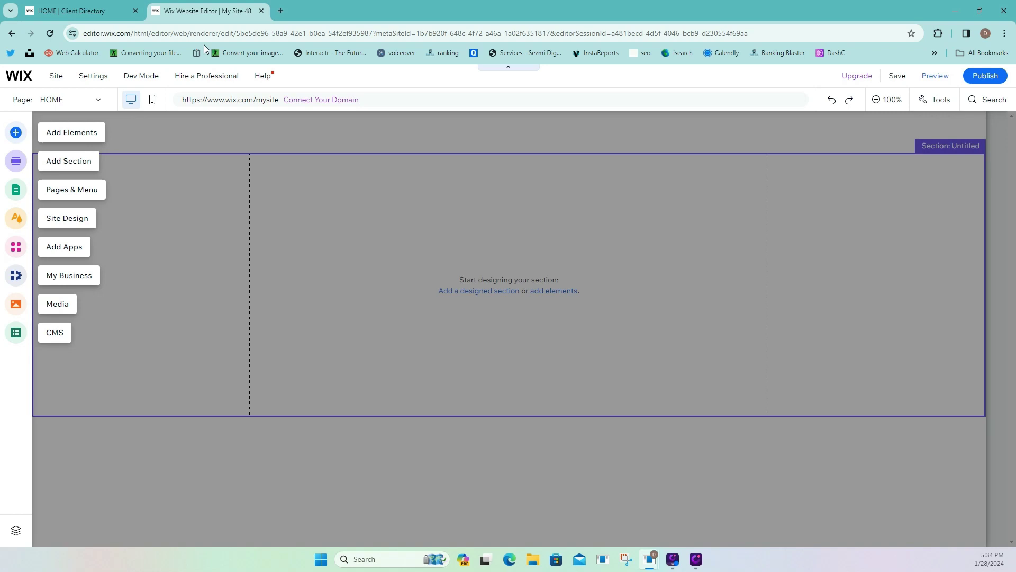
click(180, 133)
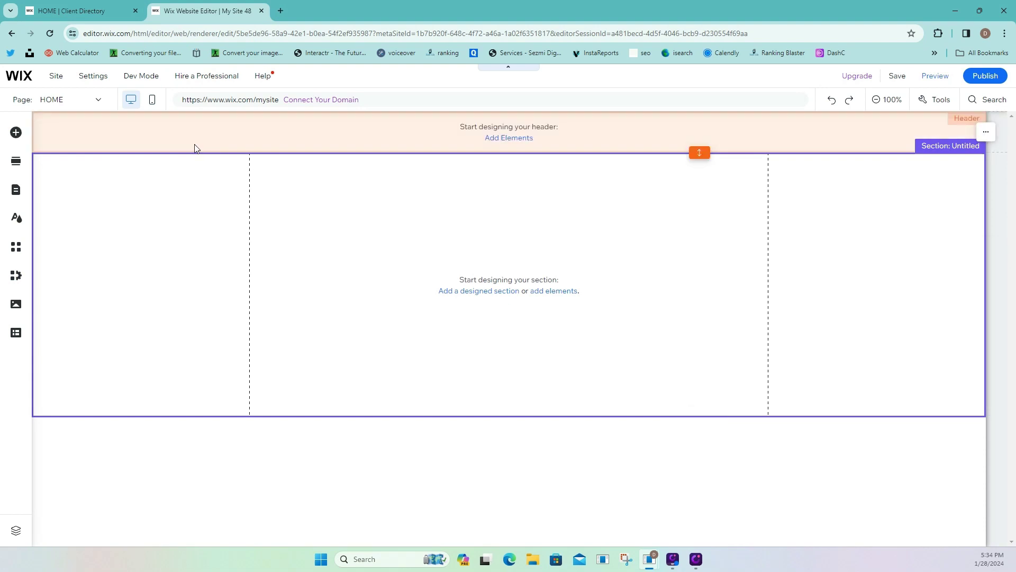
mouse_move(142, 79)
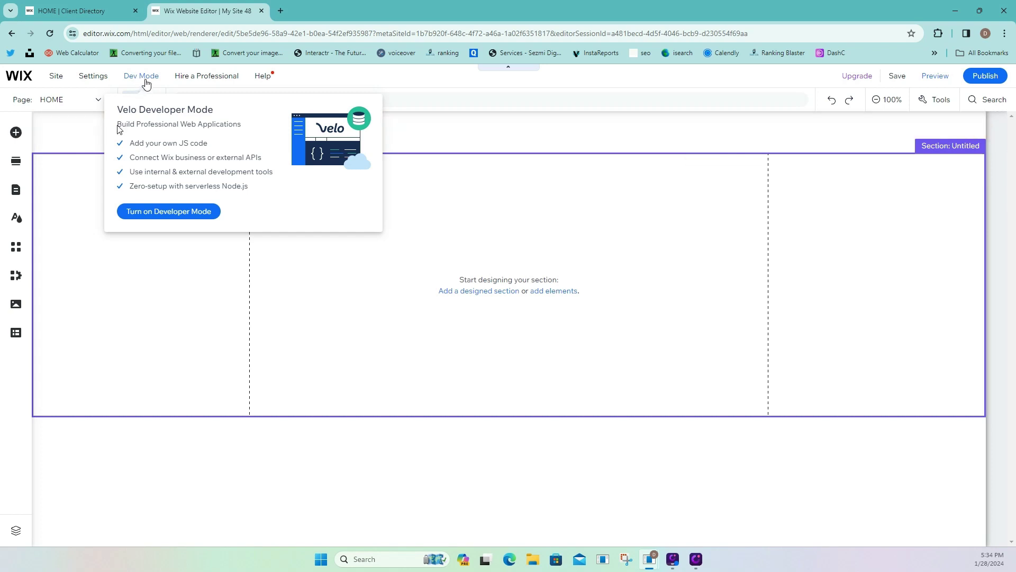
Enable Velo Developer Mode, close the Page Code list, and minimize the HOME code panel.
click(161, 212)
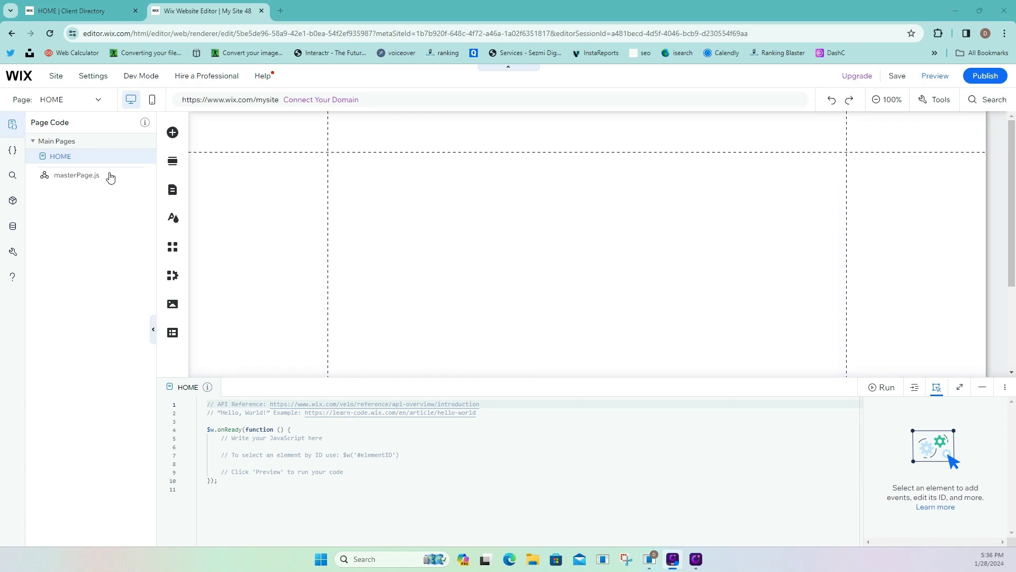
click(12, 126)
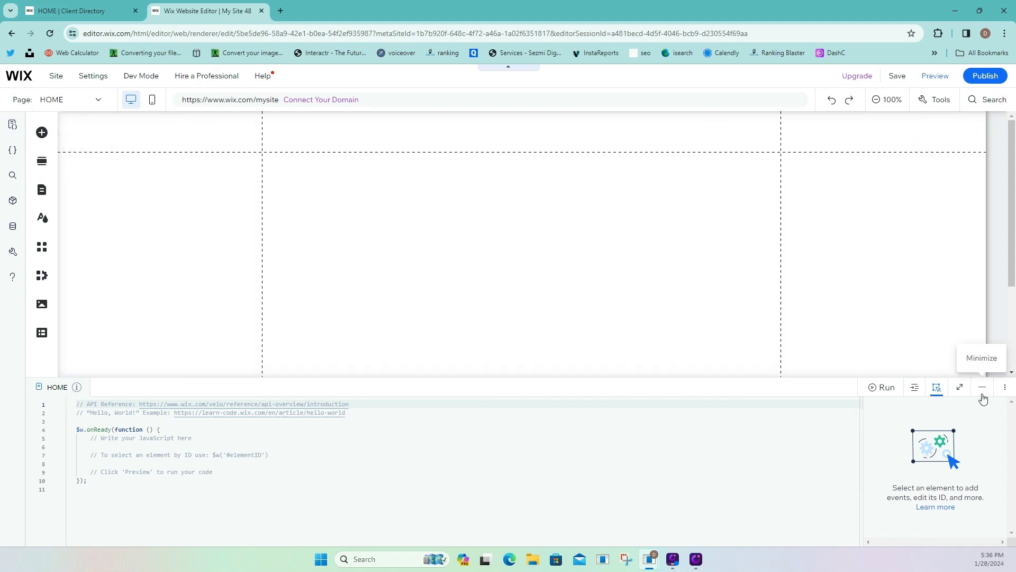
click(982, 397)
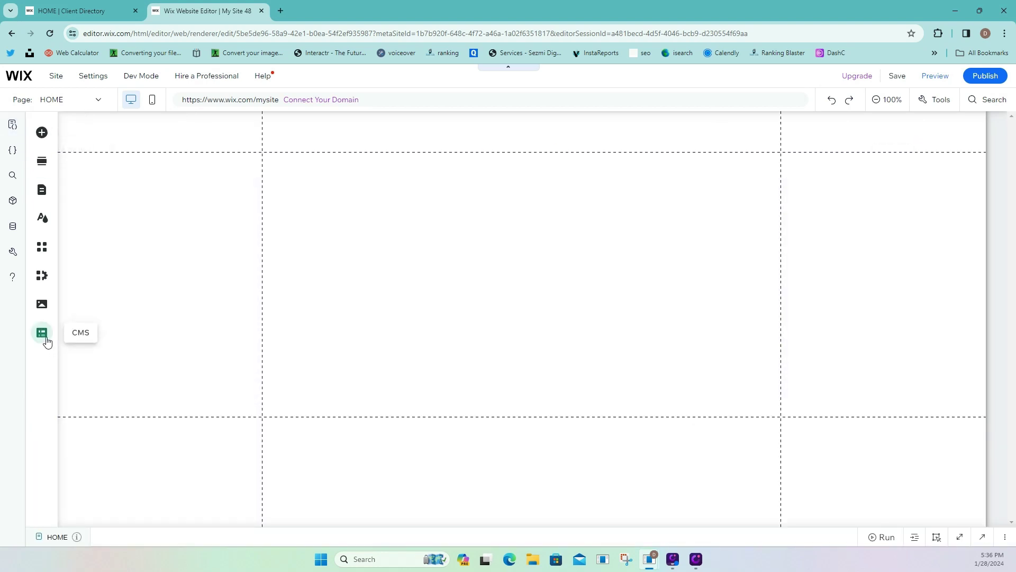
From the CMS panel's Your Collections, start a new collection and reach the Create your first collection dialog.
click(42, 333)
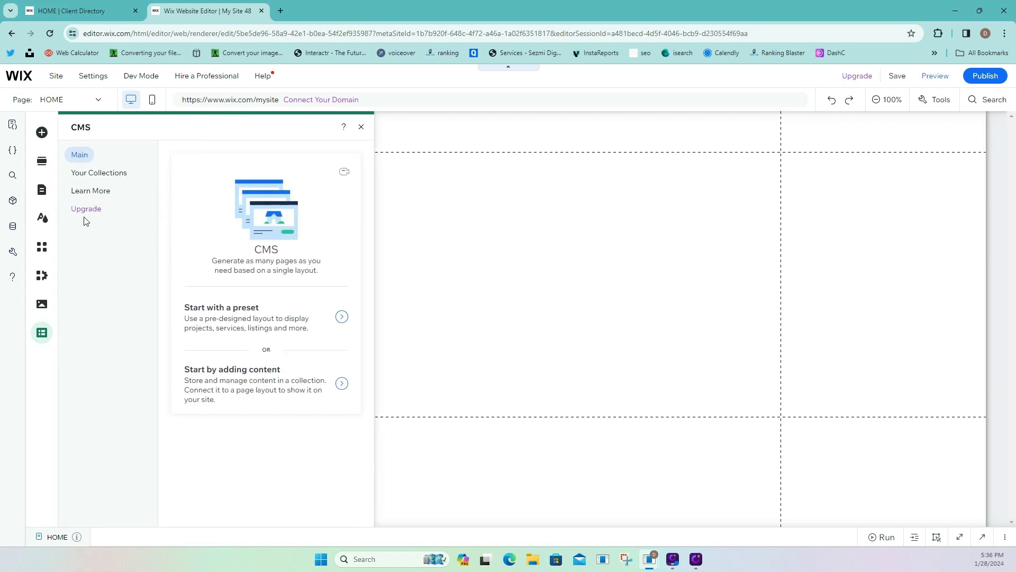
click(91, 175)
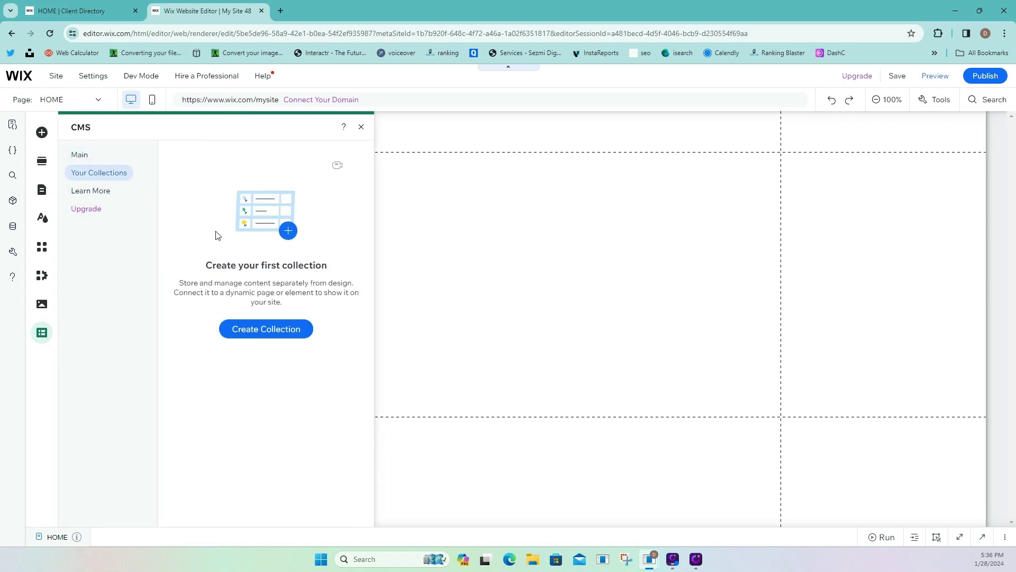
click(286, 337)
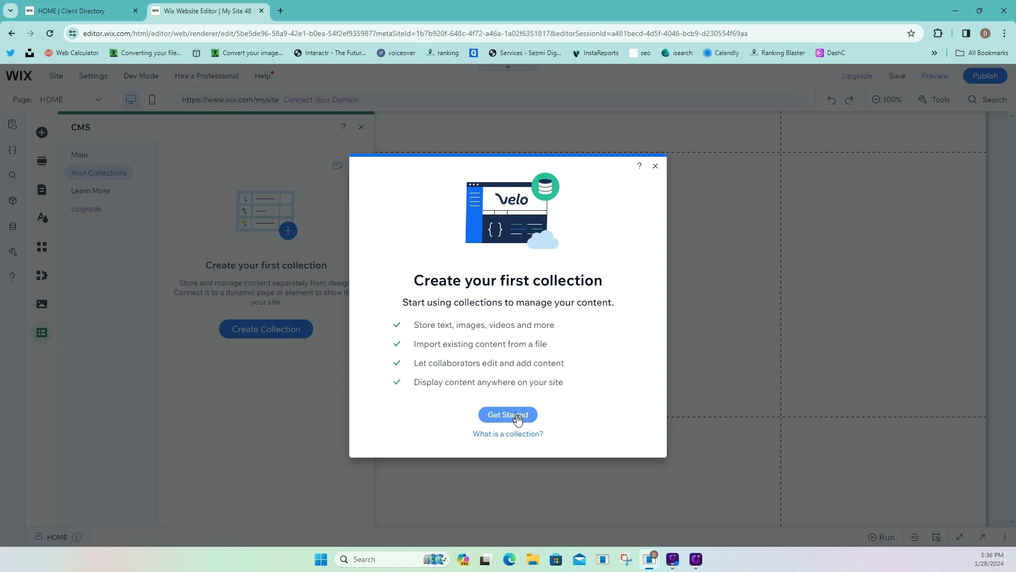
click(518, 419)
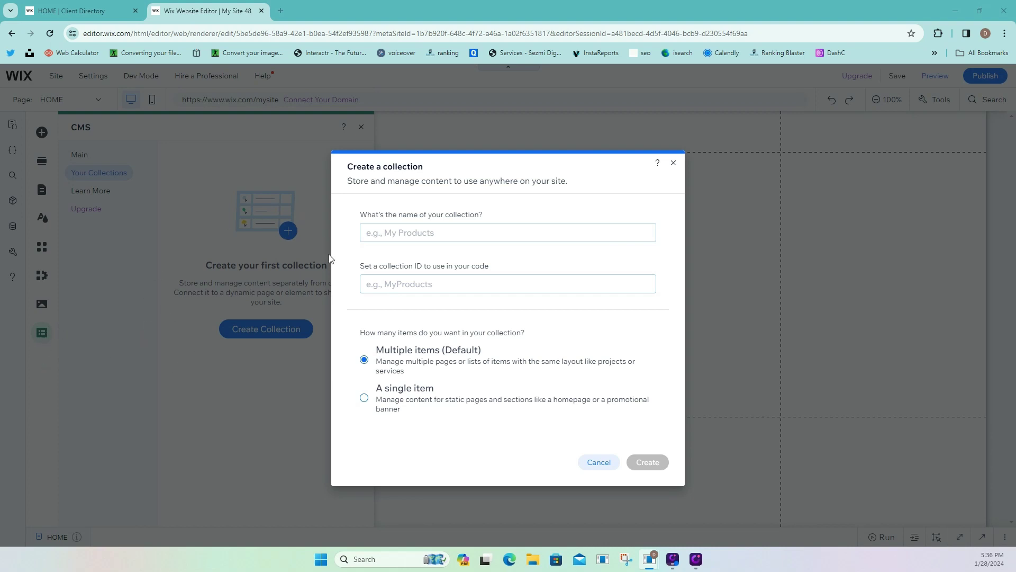
Create a collection named 'Phonebook' and close its full-screen table view.
click(390, 236)
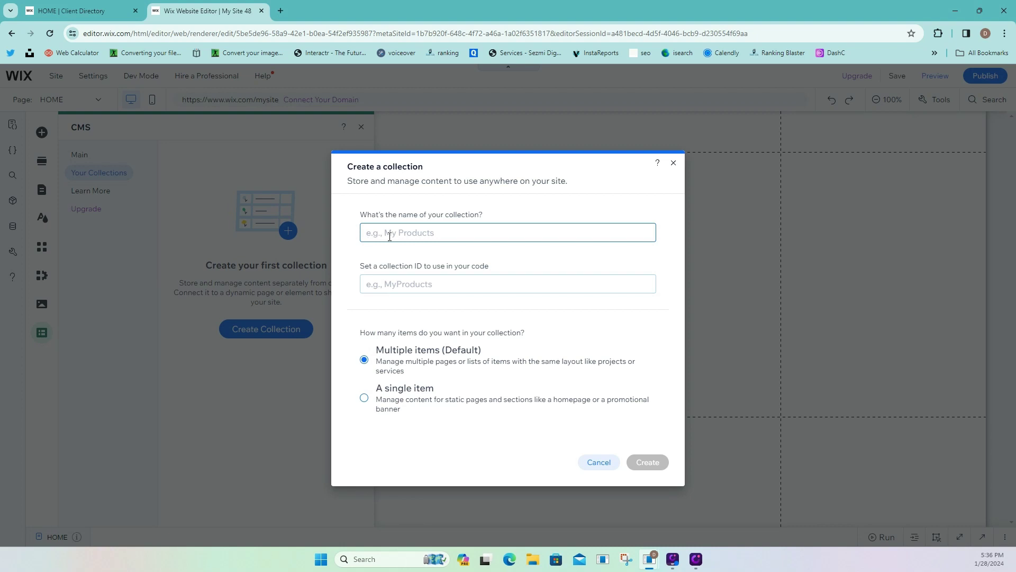
text(Phon)
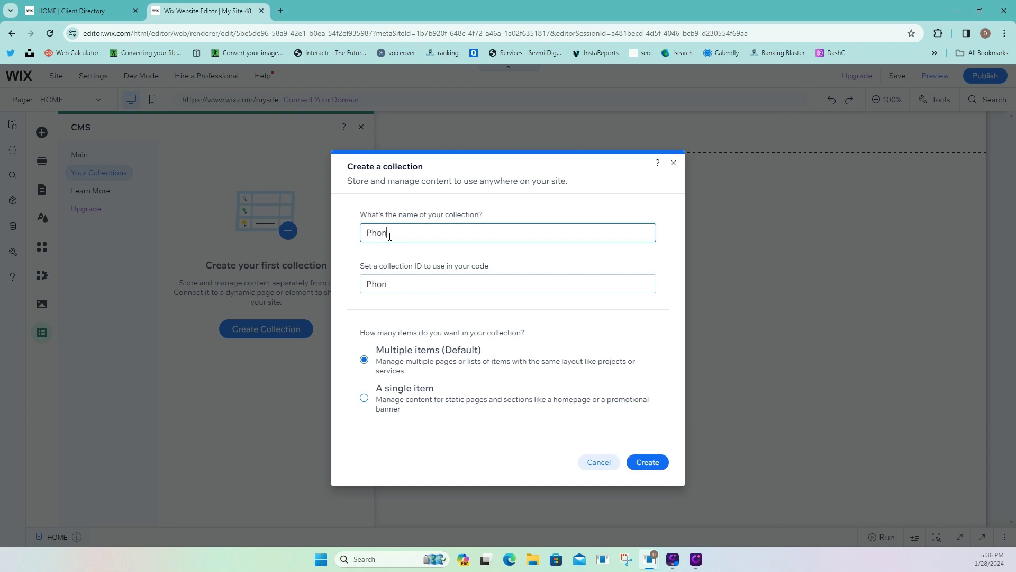
text(ebook)
mouse_move(662, 267)
click(649, 462)
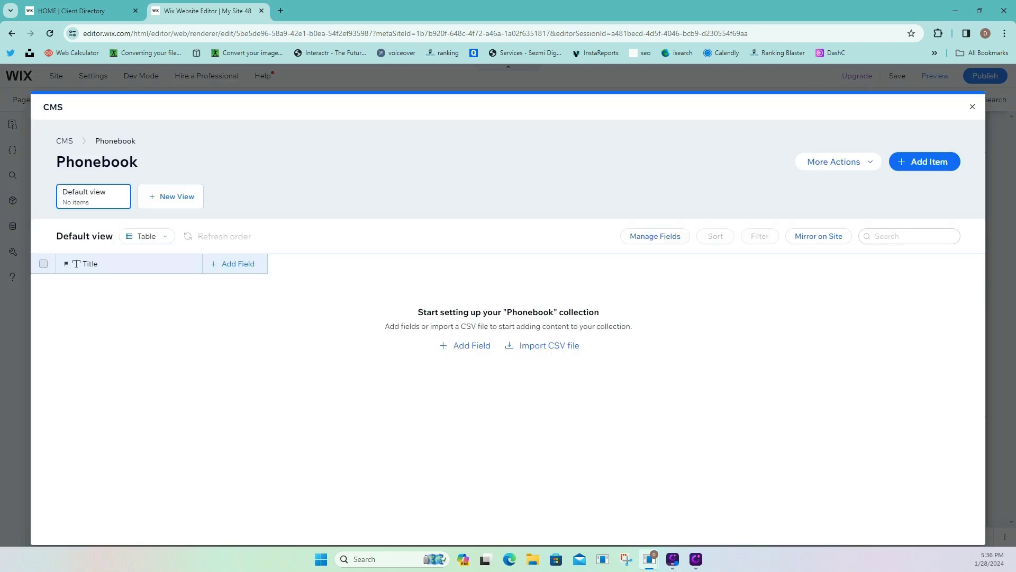
click(972, 106)
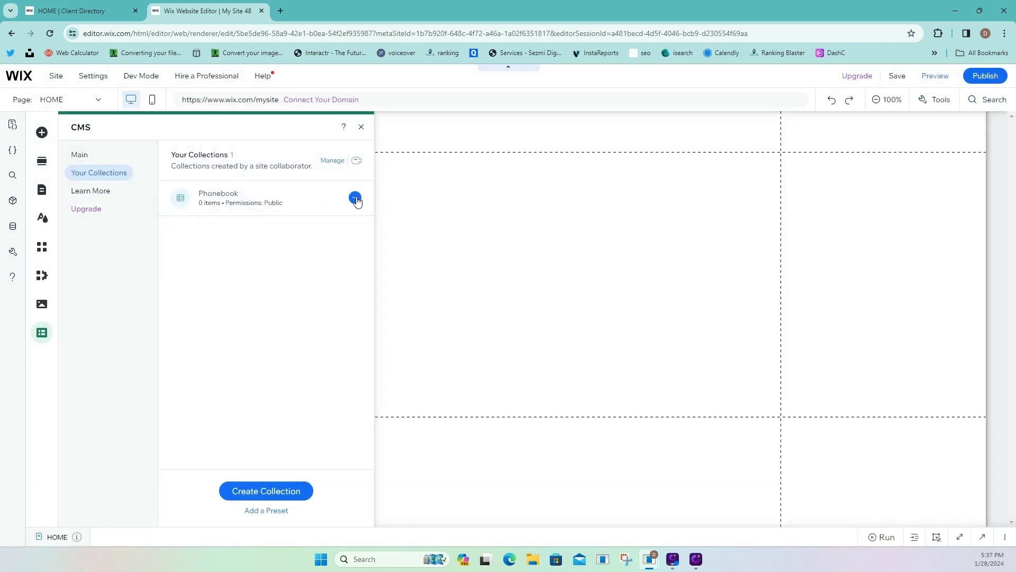
Set Phonebook permissions to site members add and update, only the member author deletes, and save.
click(355, 198)
click(397, 215)
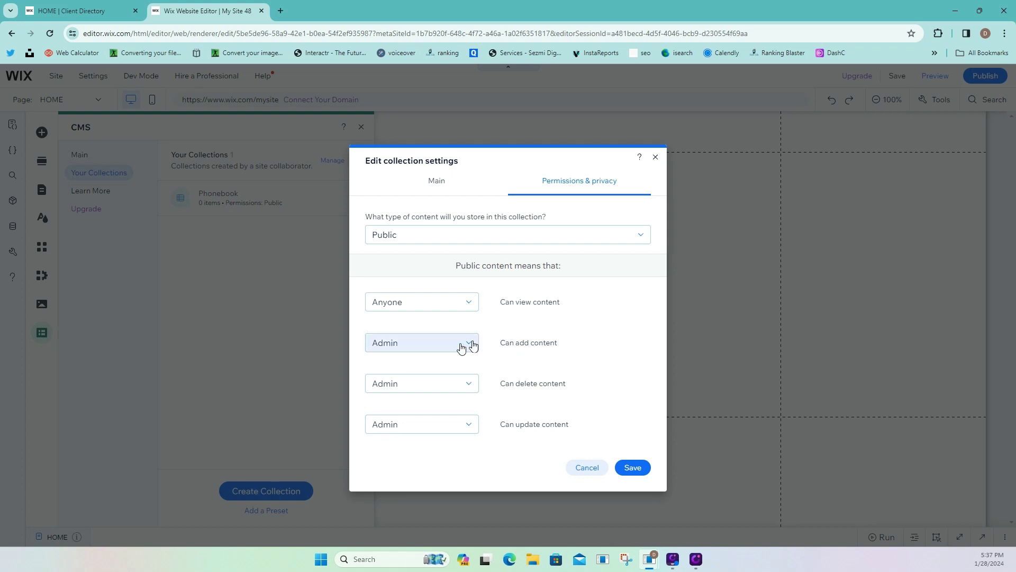
click(465, 347)
click(447, 374)
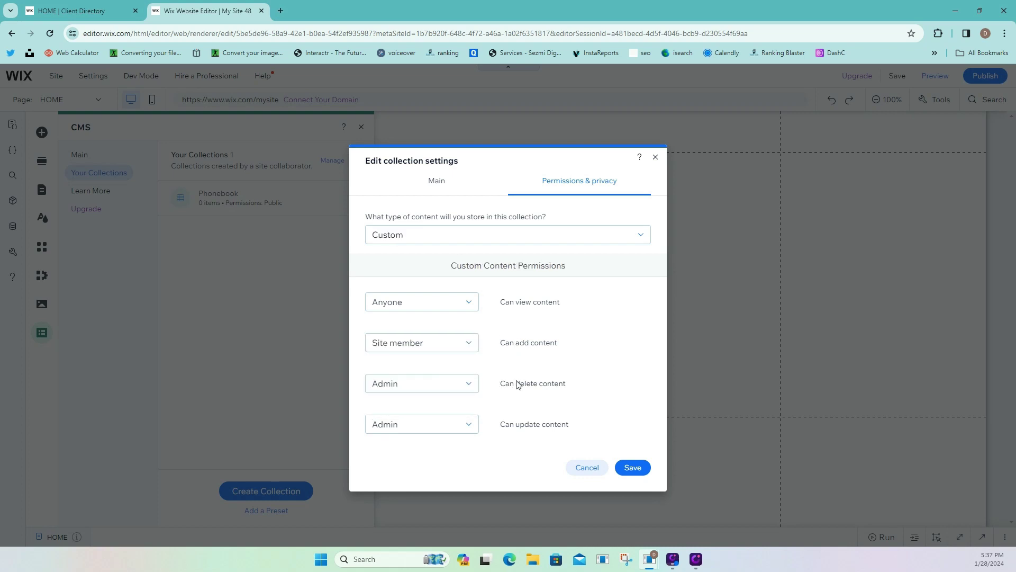
click(456, 391)
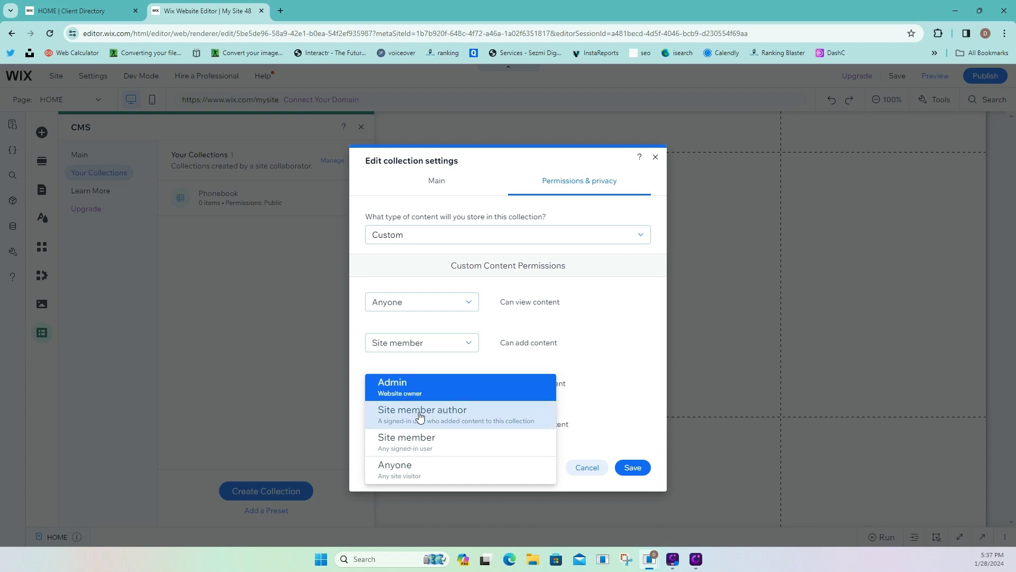
click(413, 418)
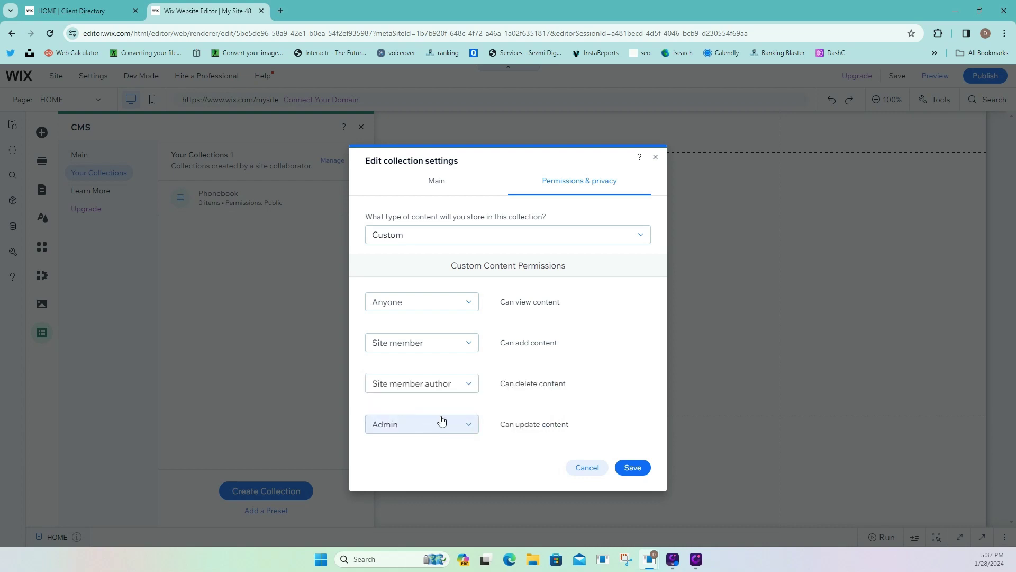
click(424, 432)
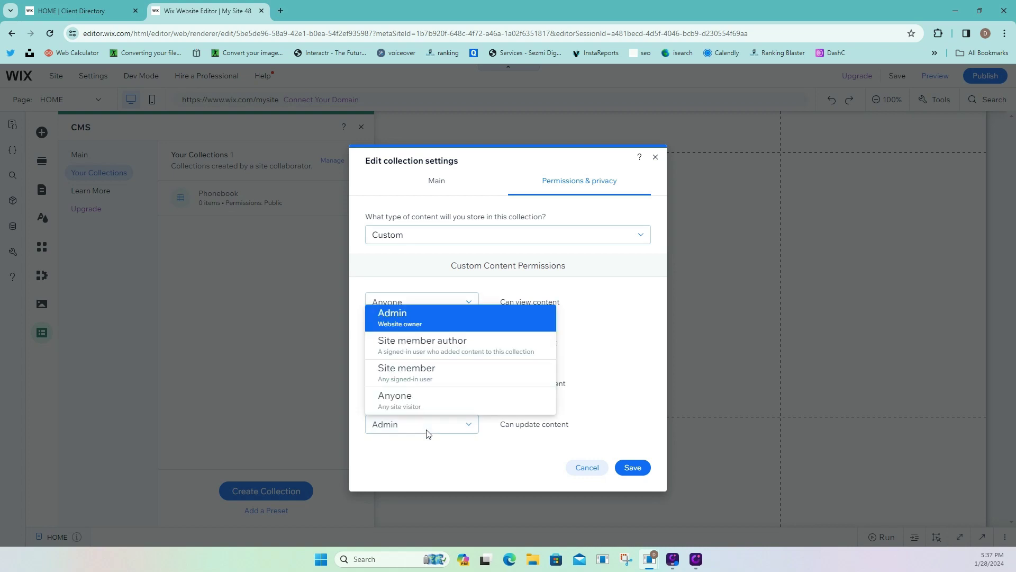
click(412, 373)
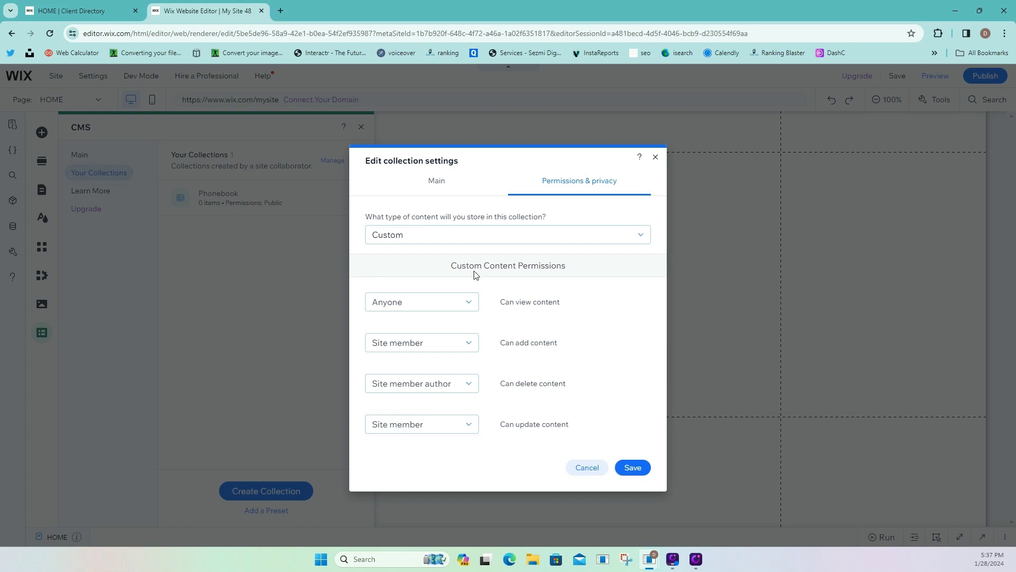
click(637, 471)
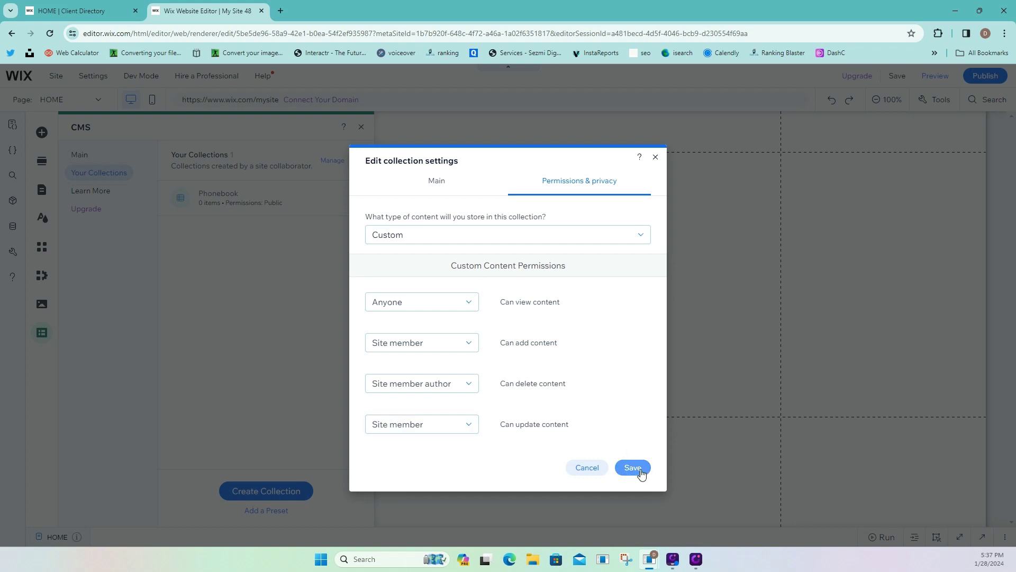
click(640, 469)
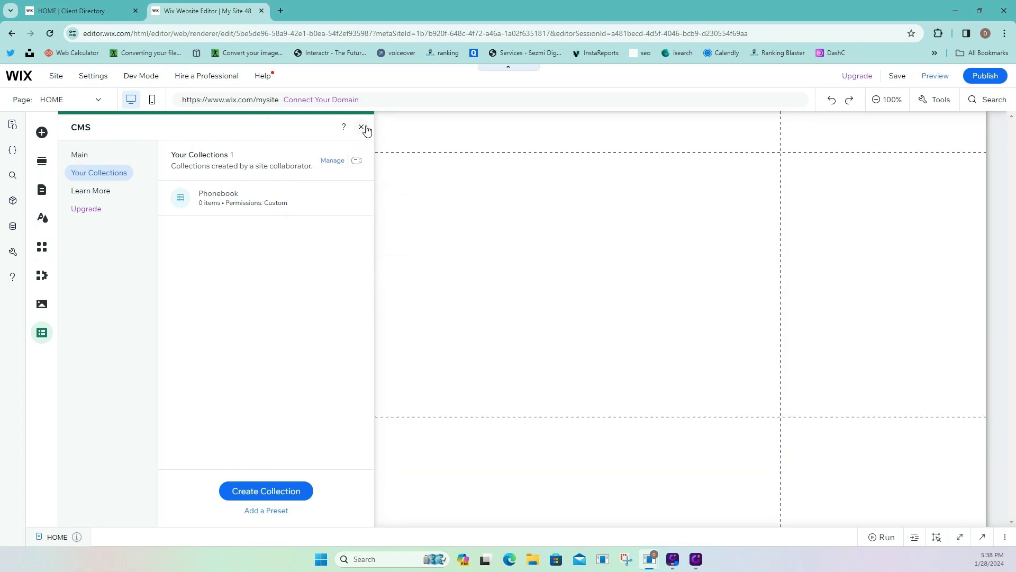
Close the CMS panel and check the site pages list, which still holds only HOME.
click(361, 127)
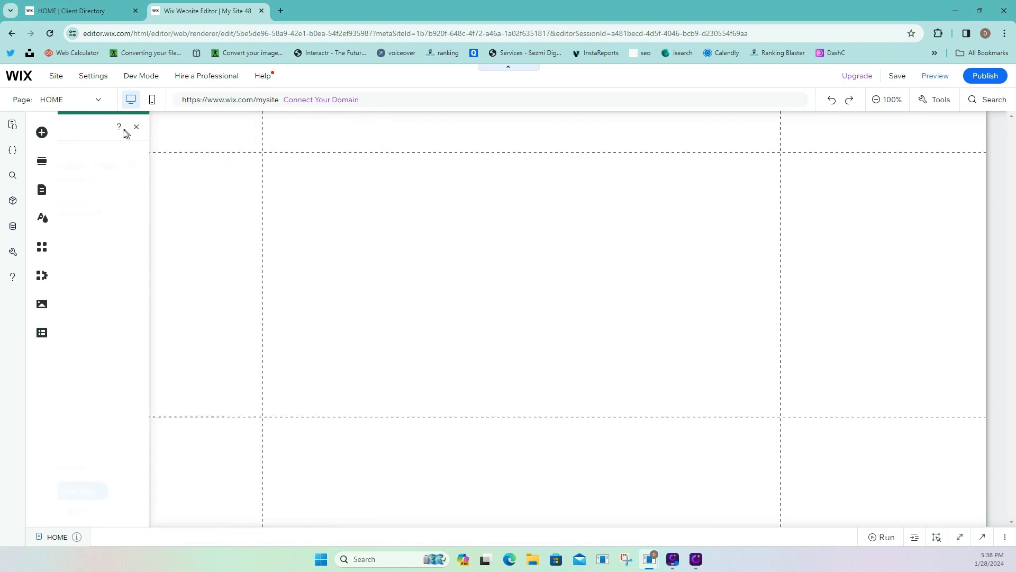
click(42, 133)
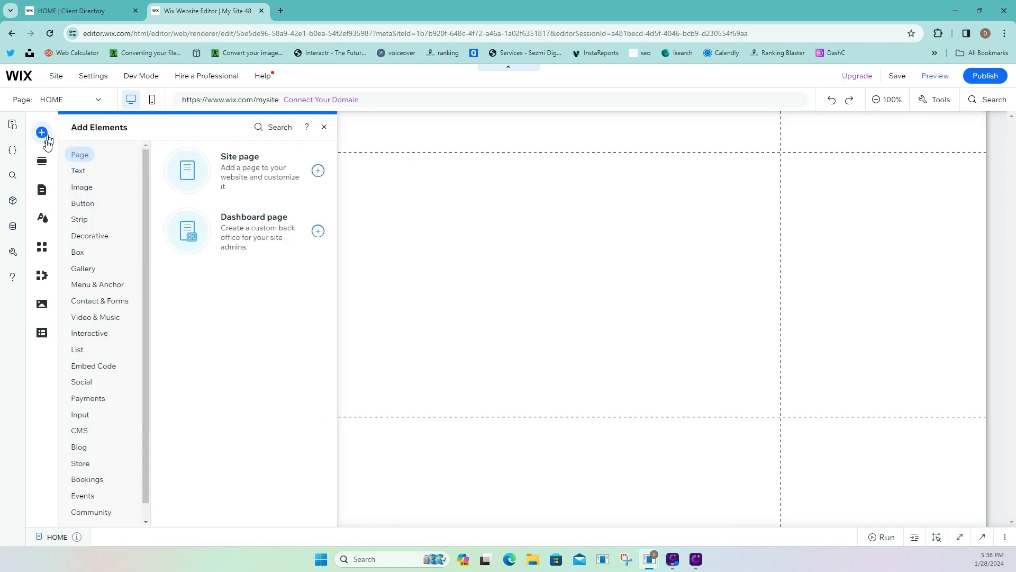
click(42, 191)
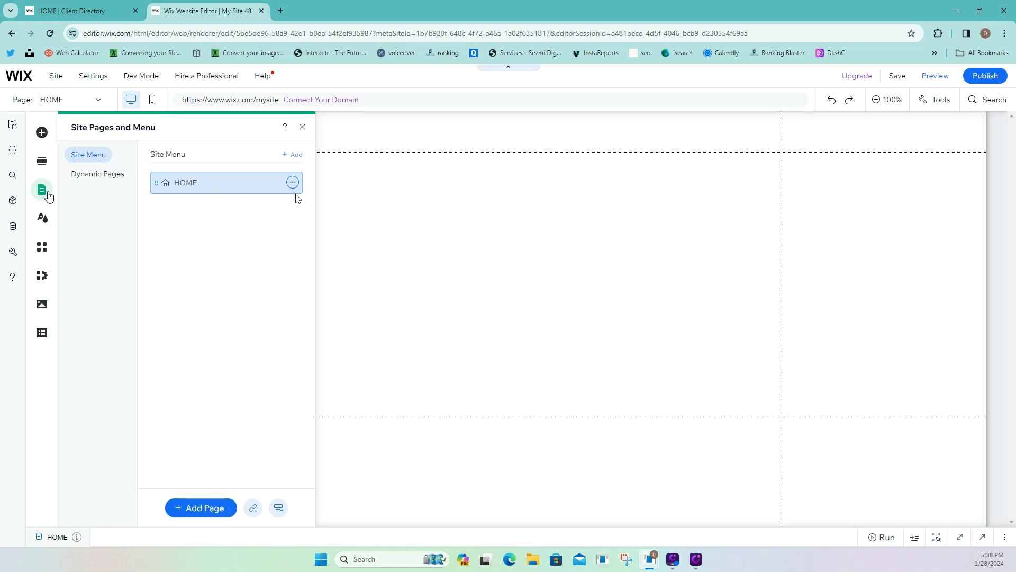
click(302, 131)
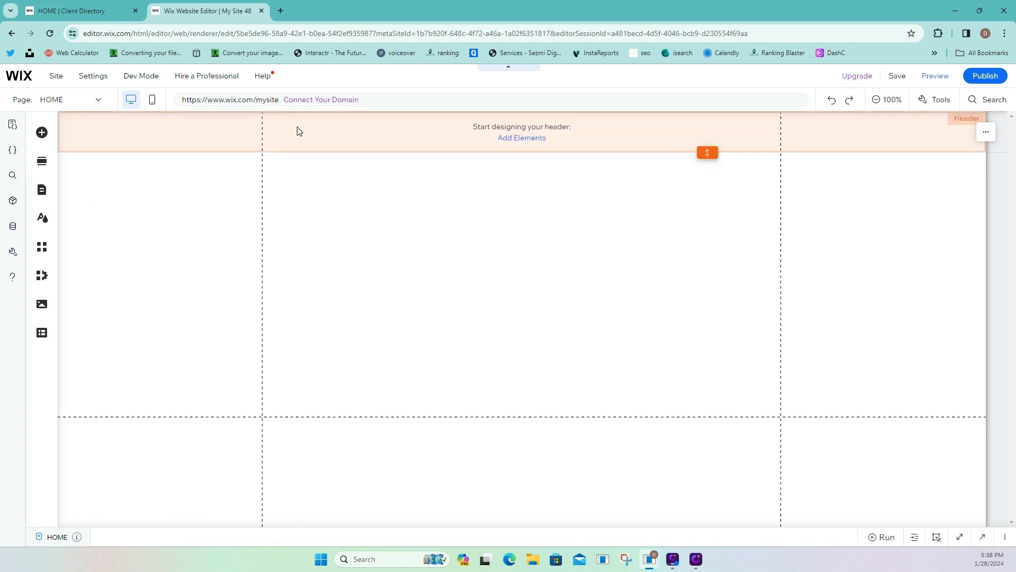
Look at the All Clients heading on the live client directory, then return to the editor.
click(117, 17)
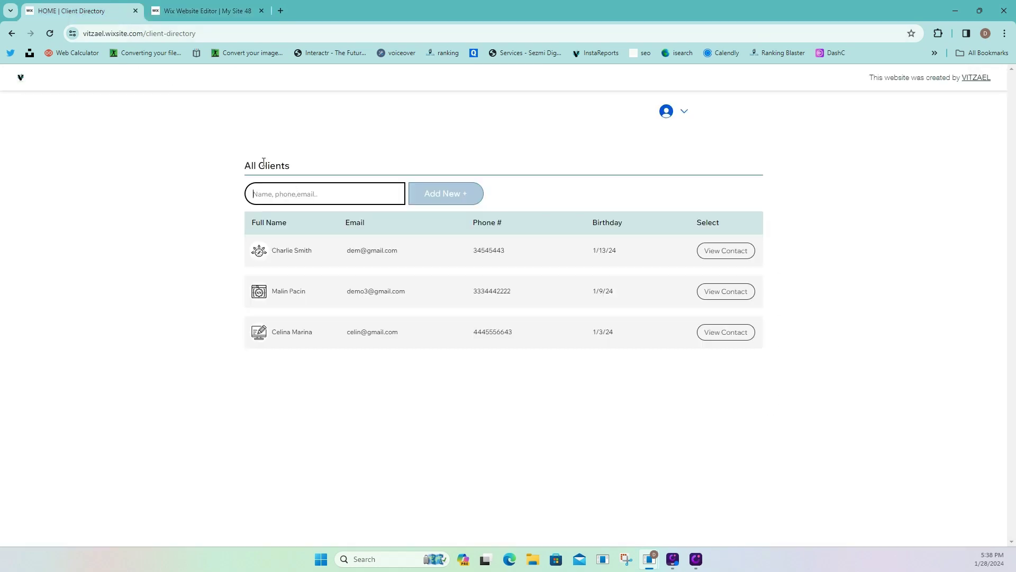
drag(259, 164, 282, 164)
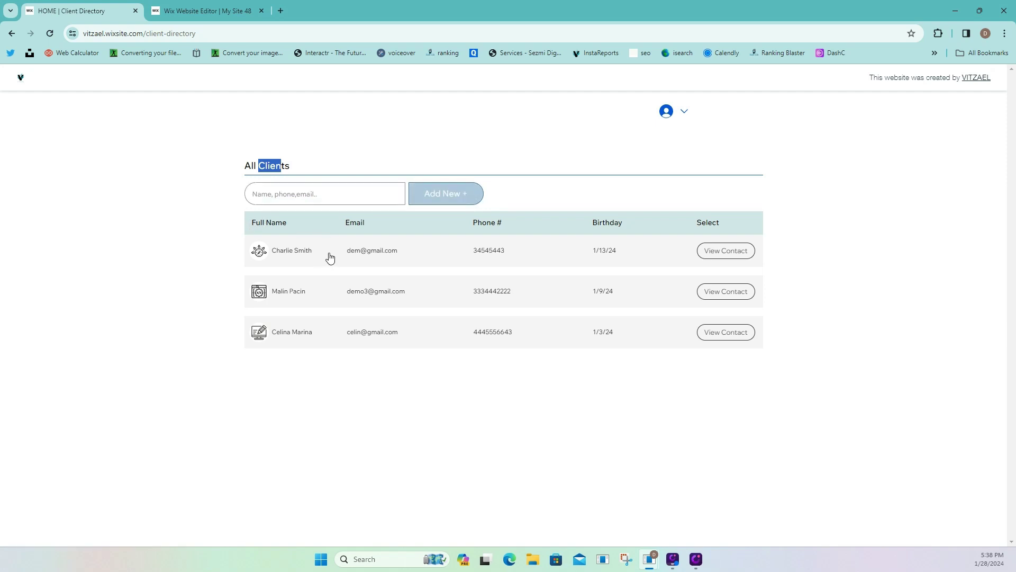
click(207, 11)
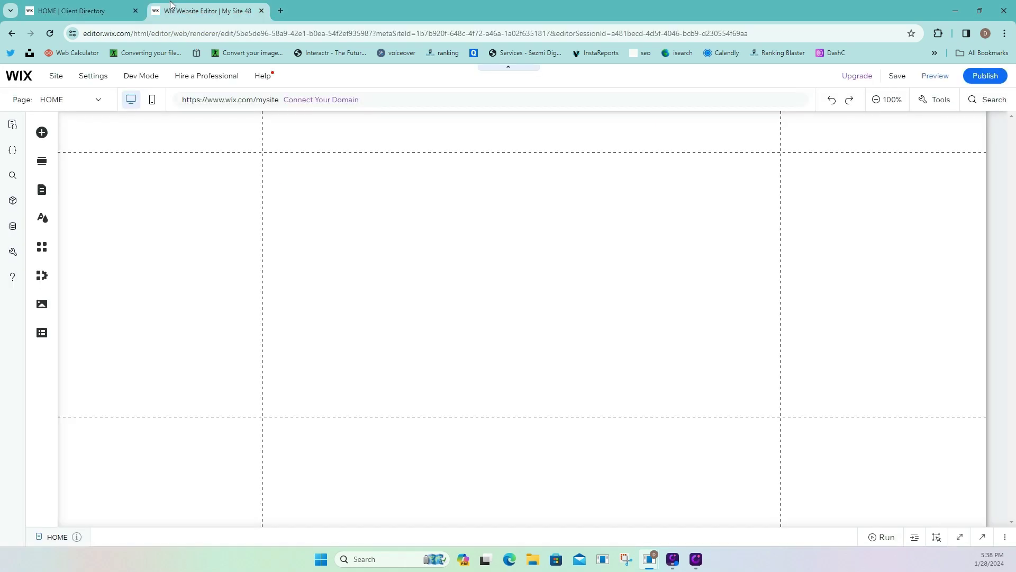
Add a Heading 5 at the section's top-left reading 'All Contacts' at font size 19.
click(49, 132)
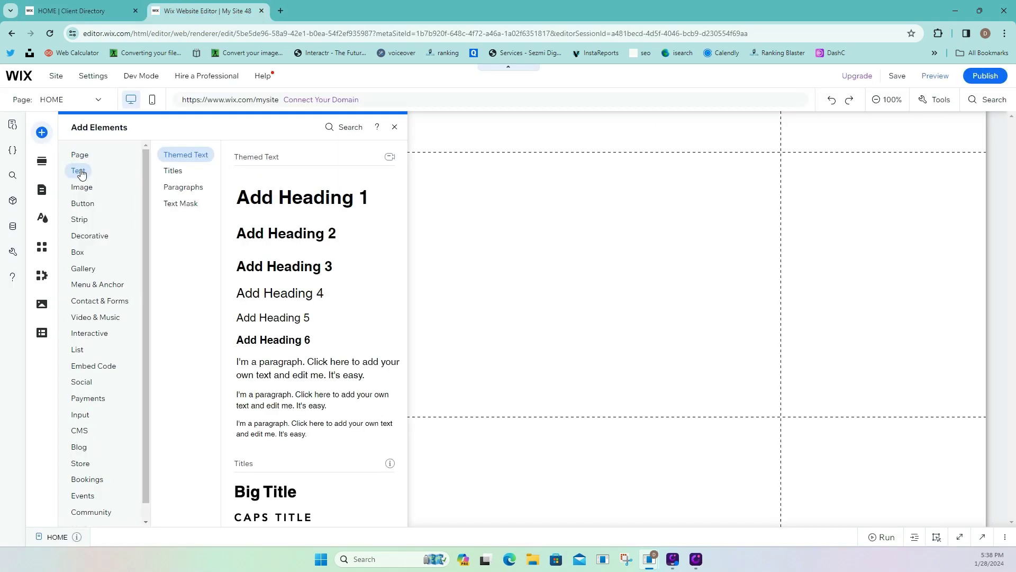
drag(275, 318, 404, 266)
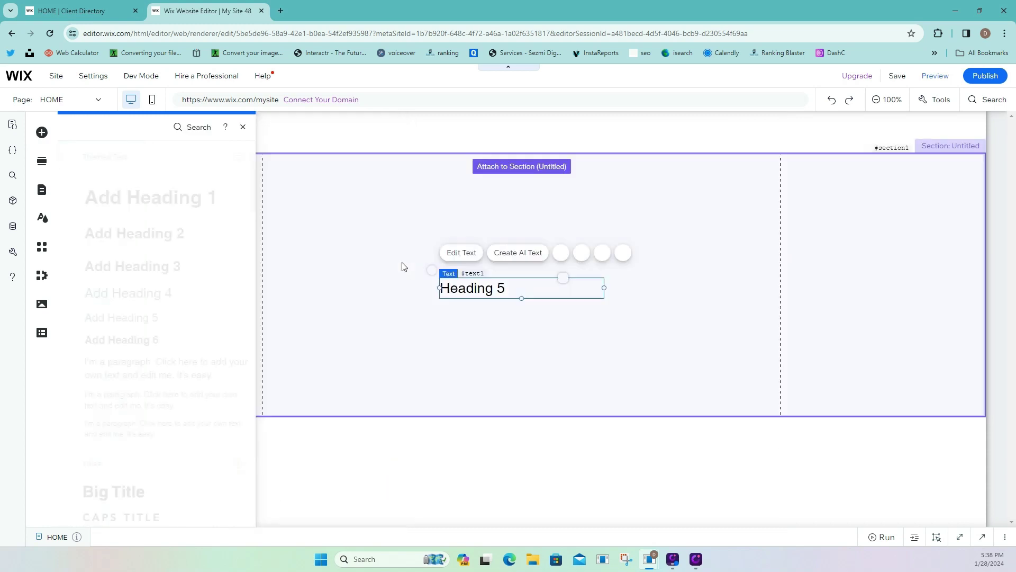
drag(461, 286, 295, 186)
double_click(295, 186)
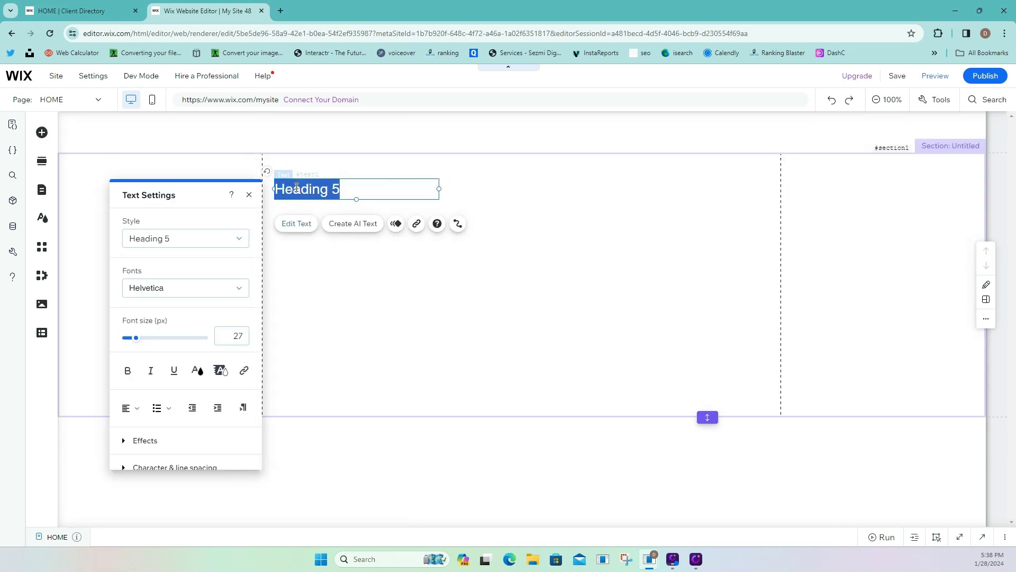
text(AI)
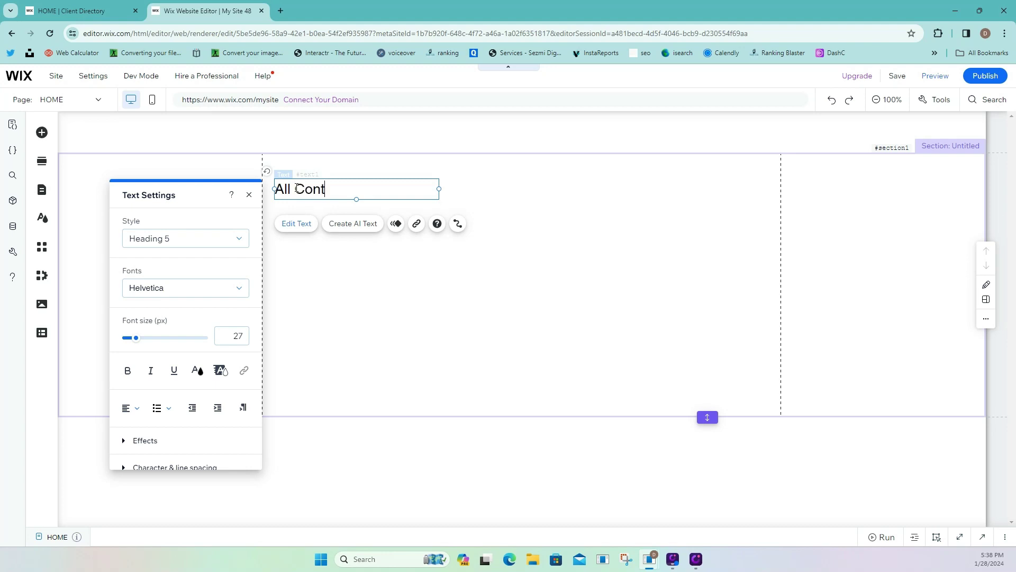
text(l Contacts)
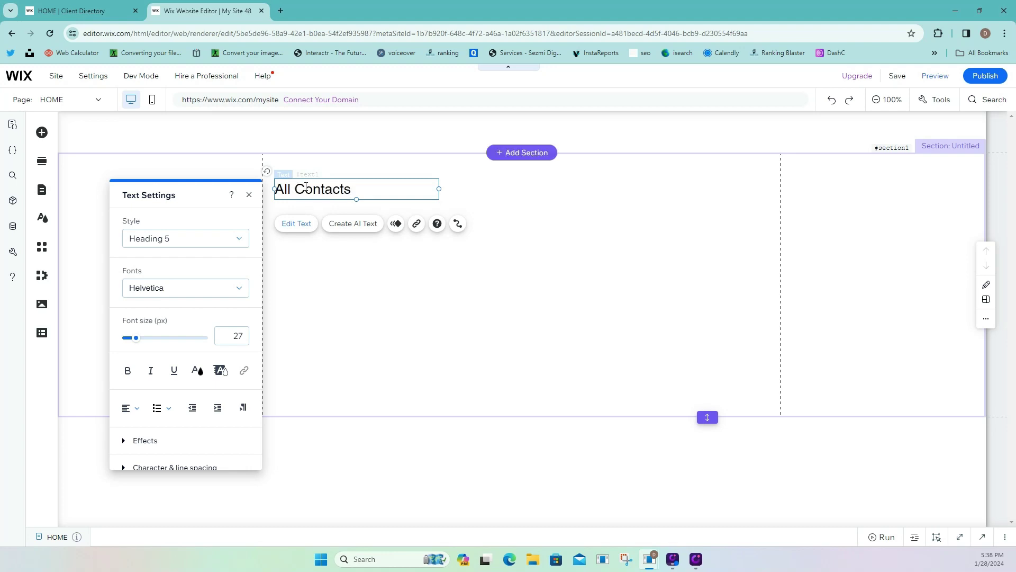
drag(350, 188, 274, 189)
click(243, 336)
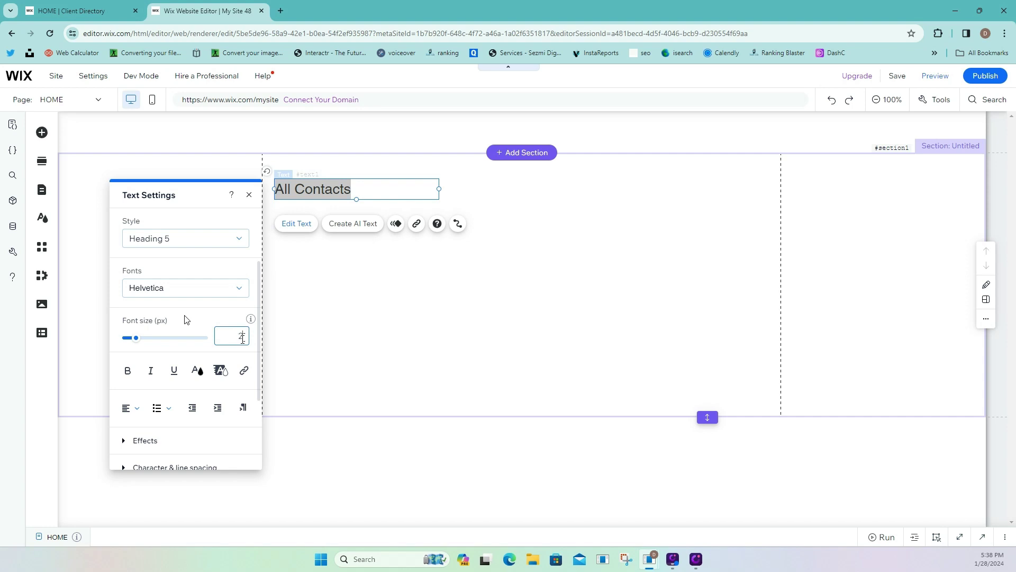
text(19)
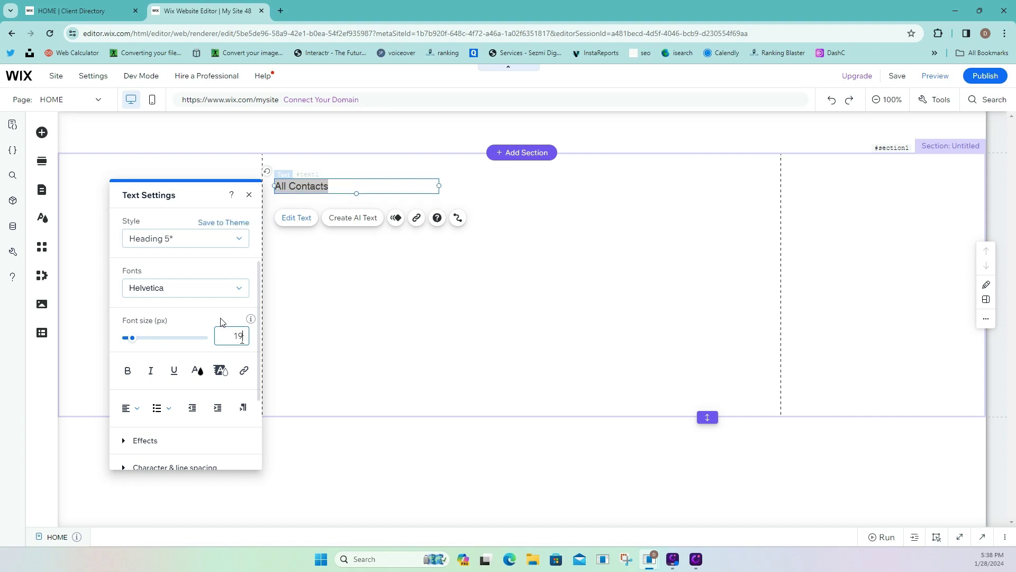
Place a themed line just under the heading and stretch it across the content width.
click(42, 132)
mouse_move(91, 235)
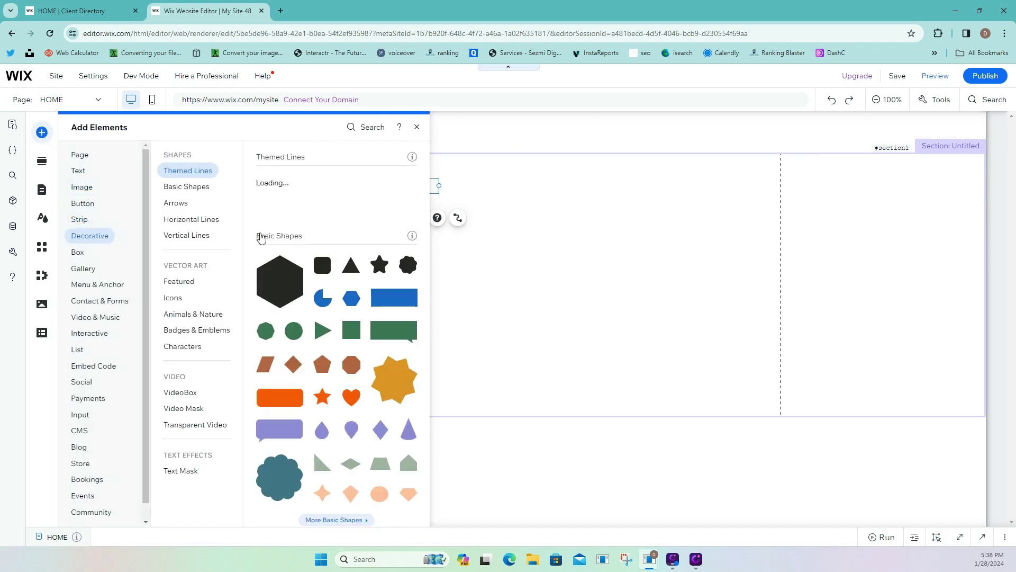
drag(308, 204, 330, 228)
click(436, 270)
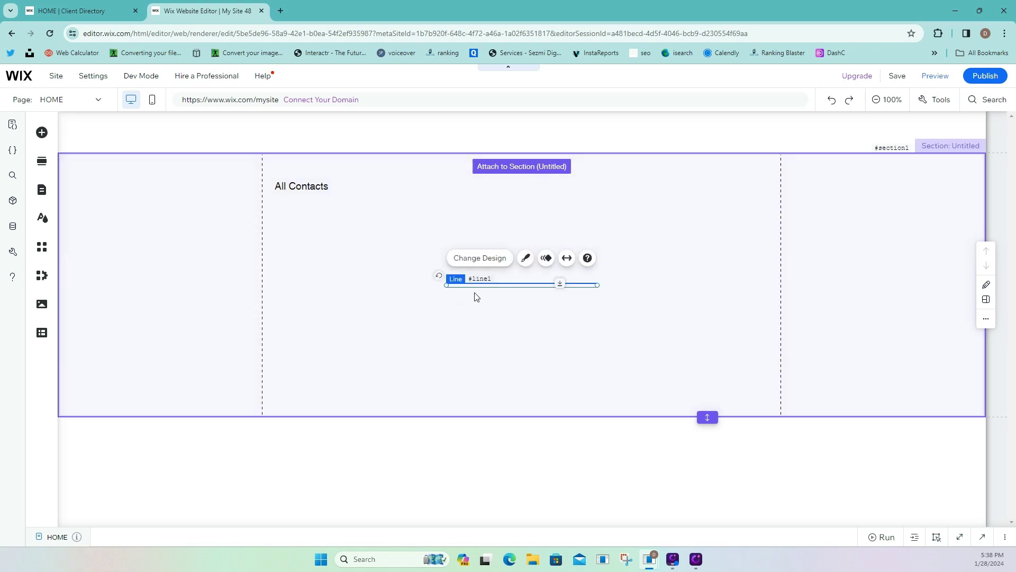
drag(474, 281, 305, 199)
drag(424, 200, 776, 185)
click(574, 272)
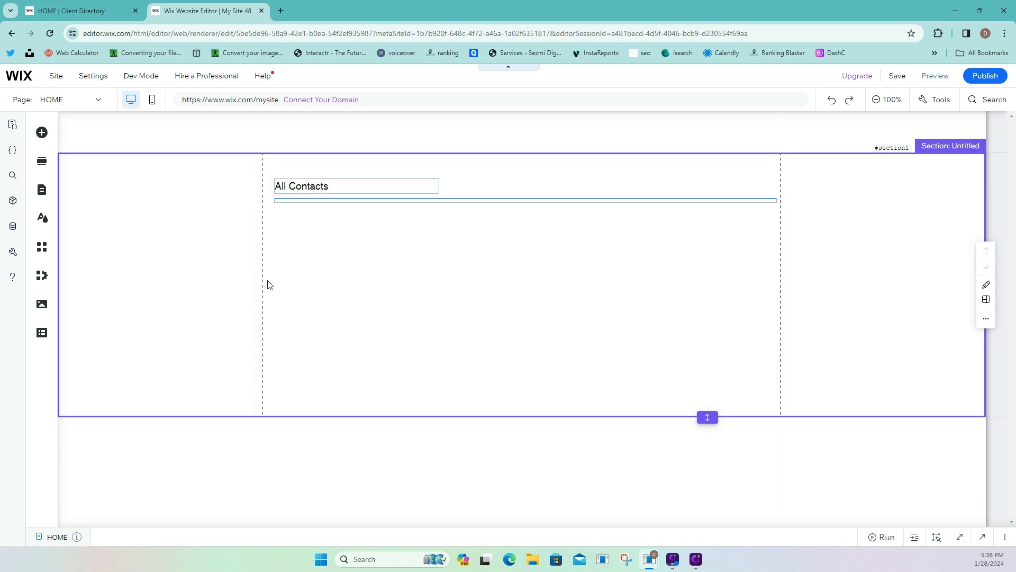
click(43, 137)
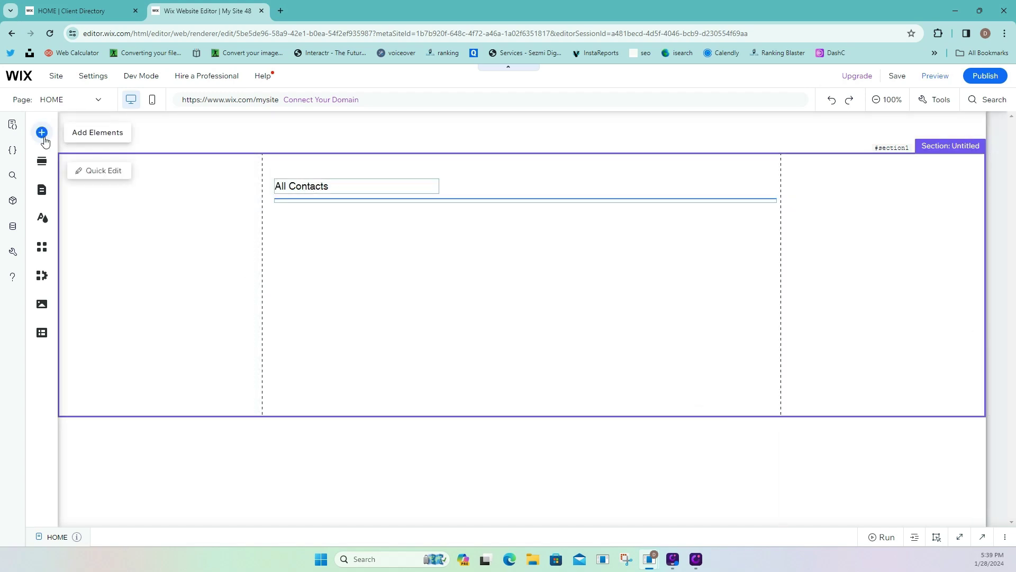
Place a text input field below the divider and inspect its ID in the code panel.
mouse_move(80, 418)
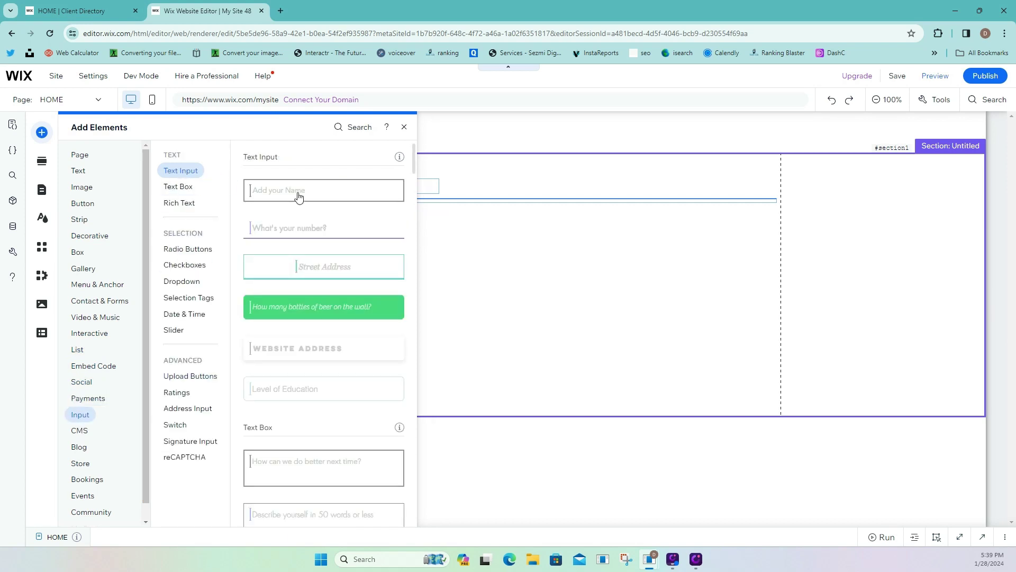
drag(297, 196, 334, 219)
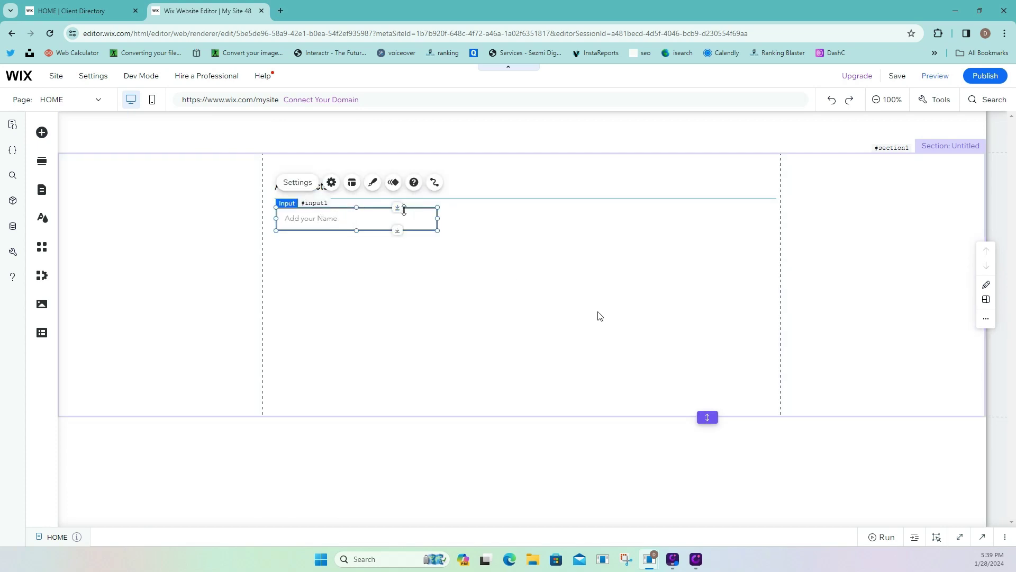
click(982, 536)
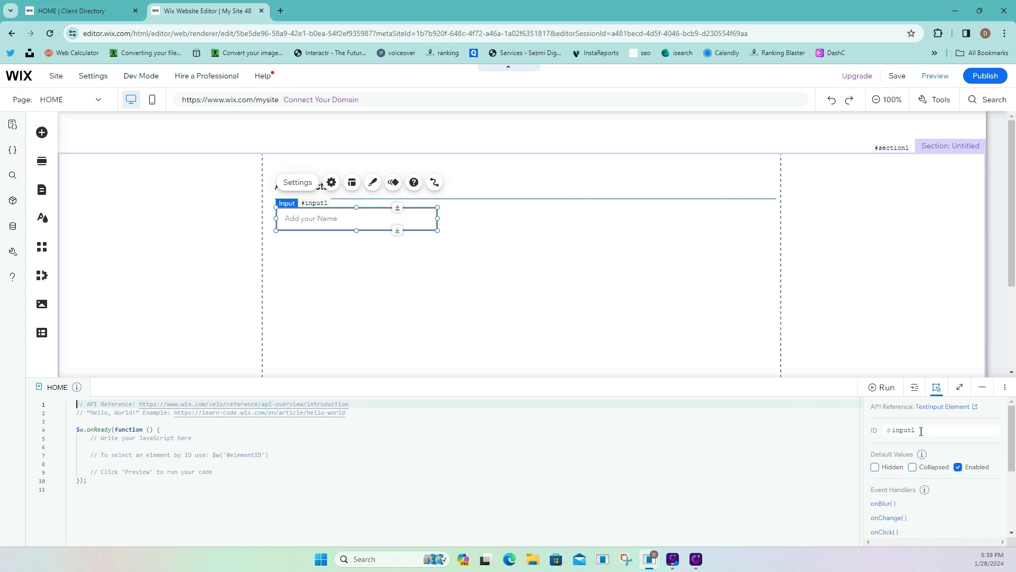
click(921, 430)
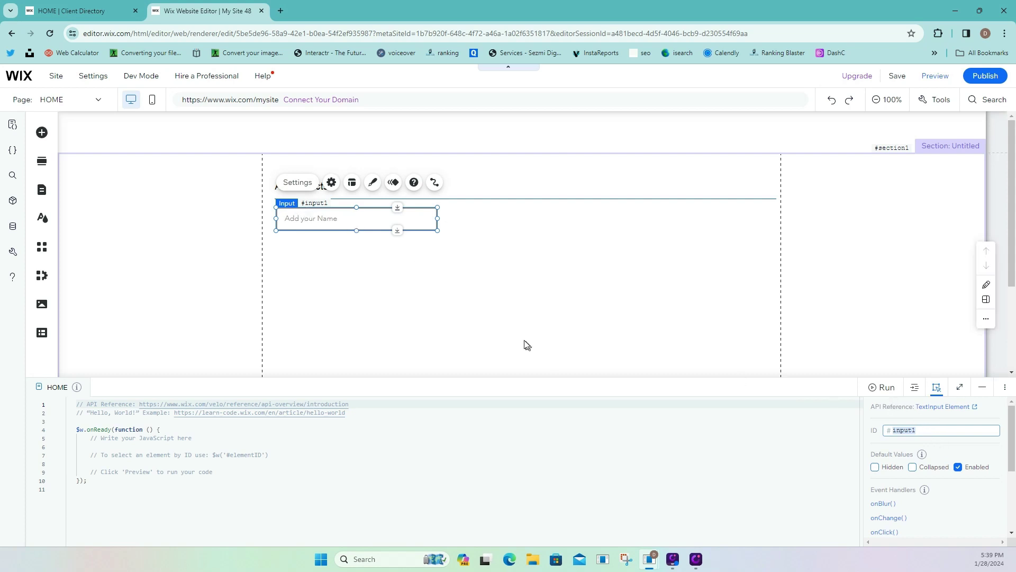
click(430, 312)
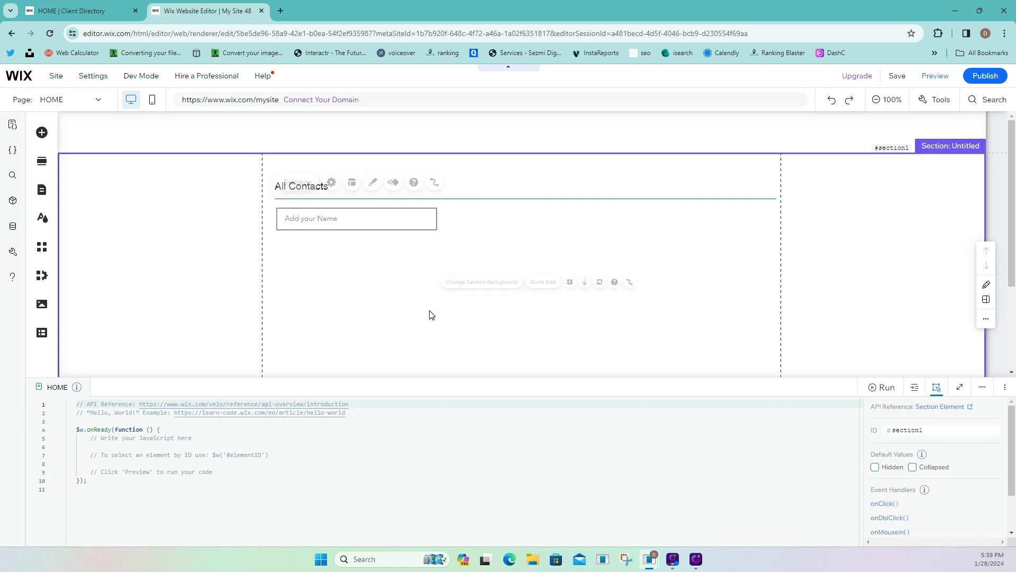
click(311, 213)
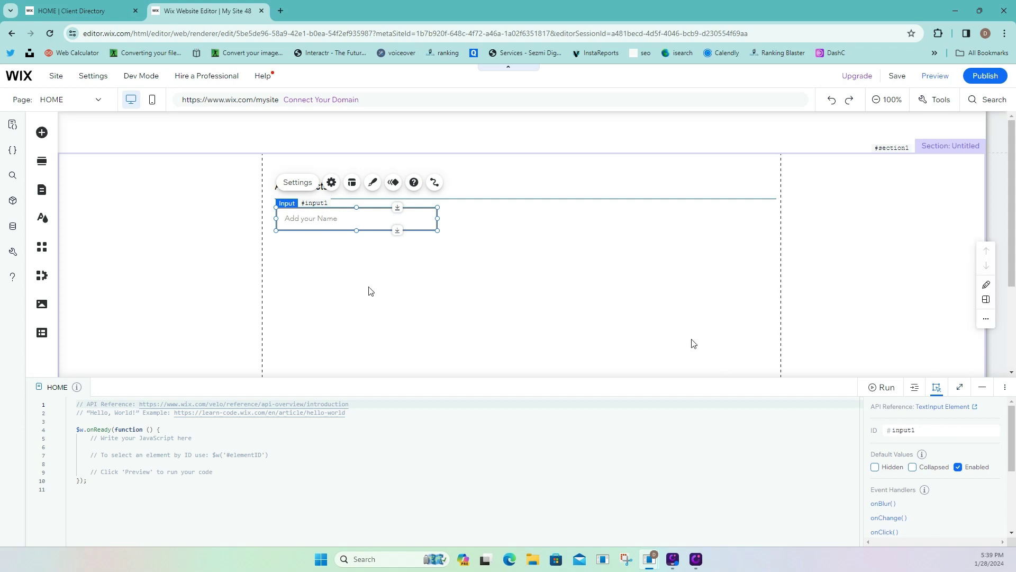
click(982, 387)
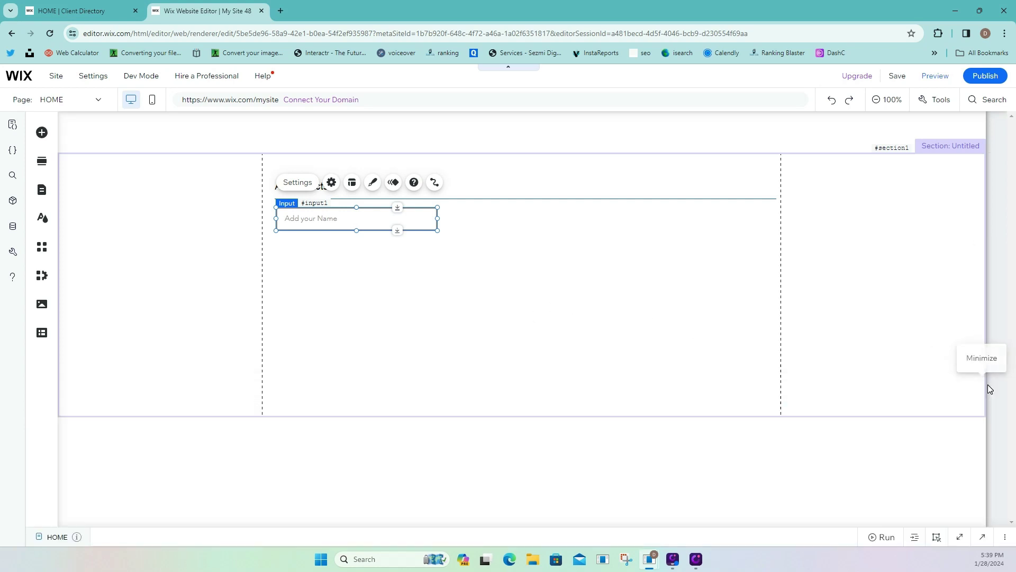
Change the text input's placeholder to 'name, phone, email'.
click(331, 182)
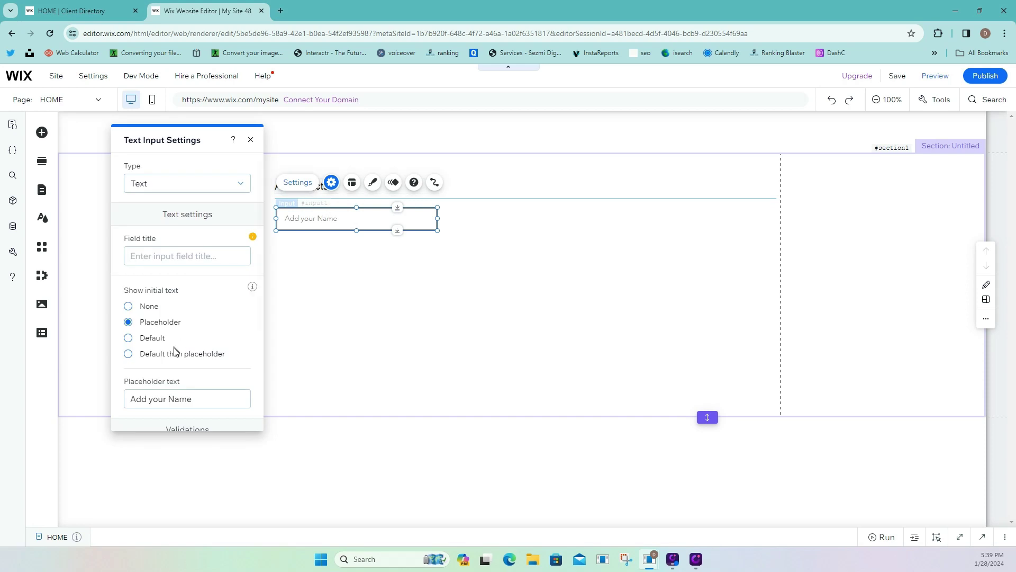
scroll(192, 369, down, 3)
click(172, 257)
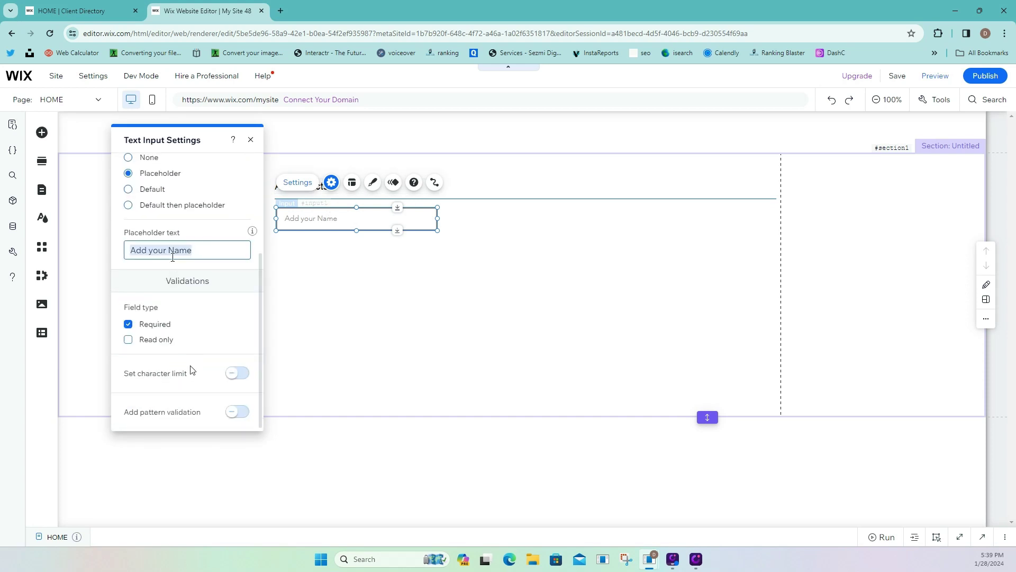
text(E)
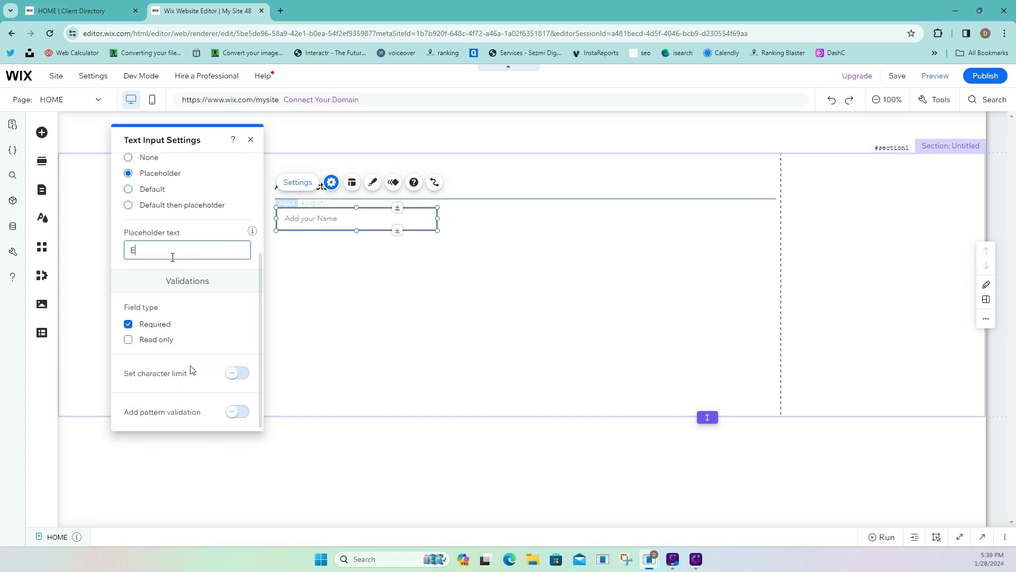
key(BackSpace)
text(name, email)
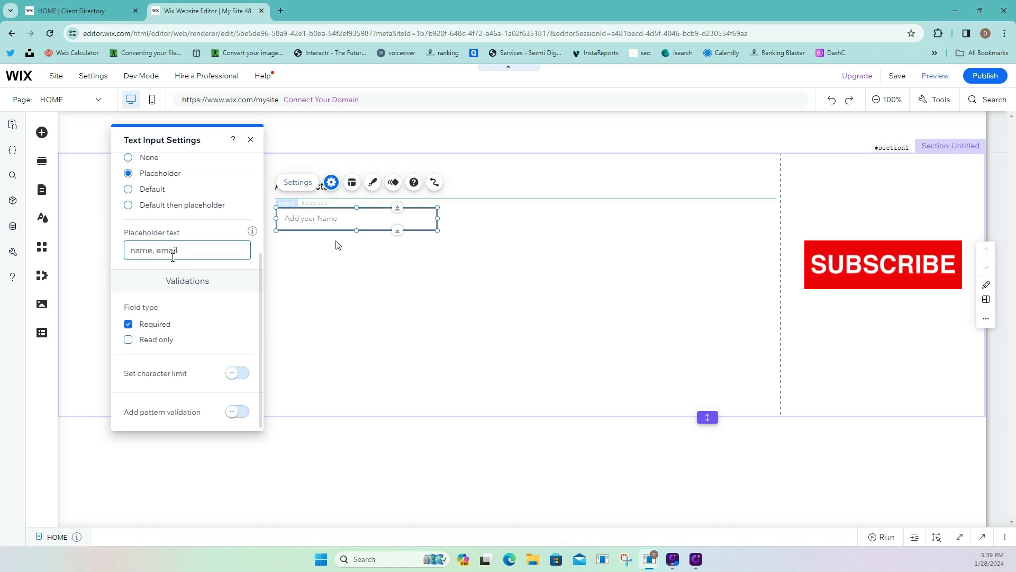
click(112, 10)
click(204, 10)
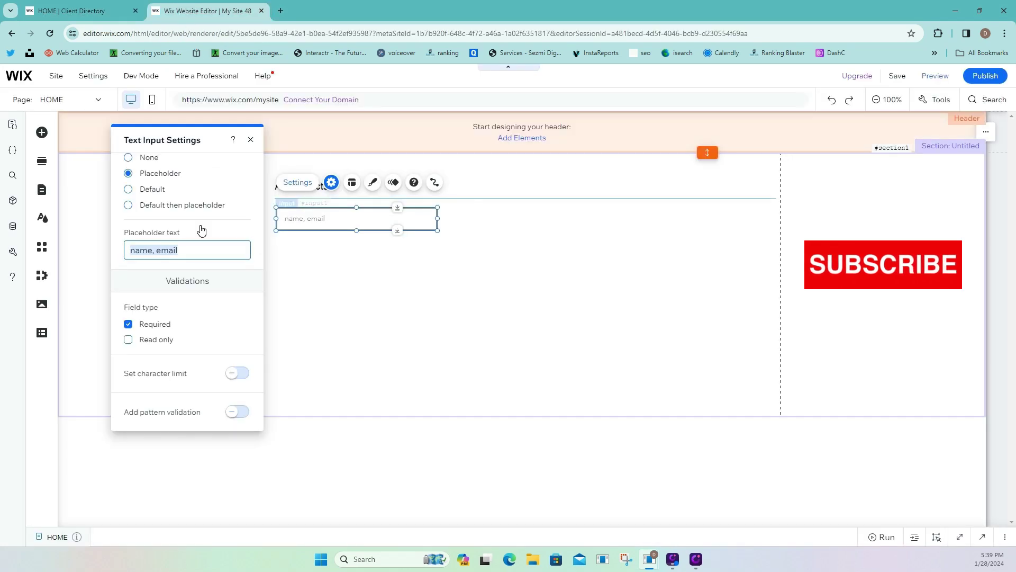
text(name, phon)
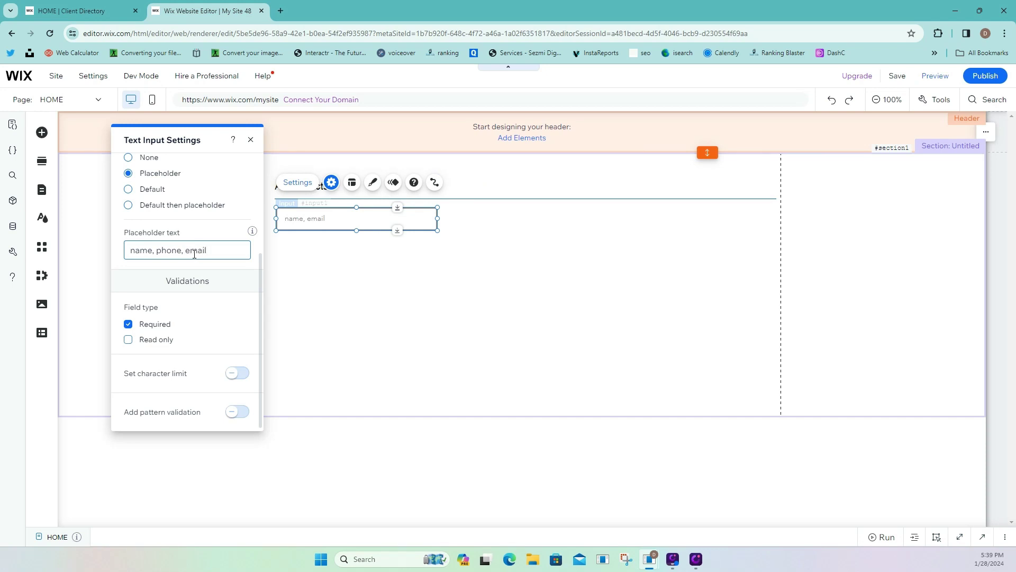
click(436, 261)
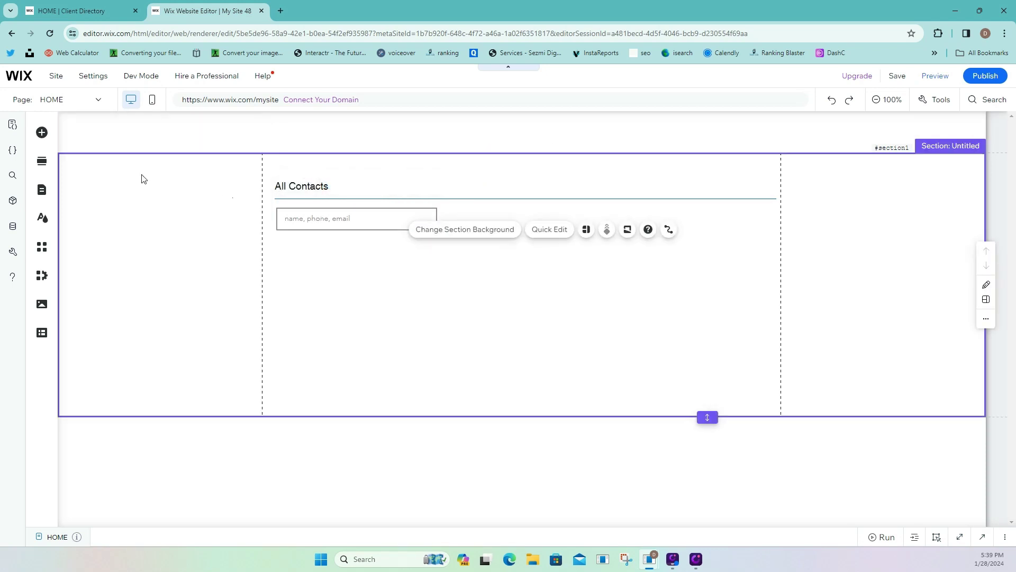
Place a black button beside the search field and label it 'Add Contact +'.
click(42, 132)
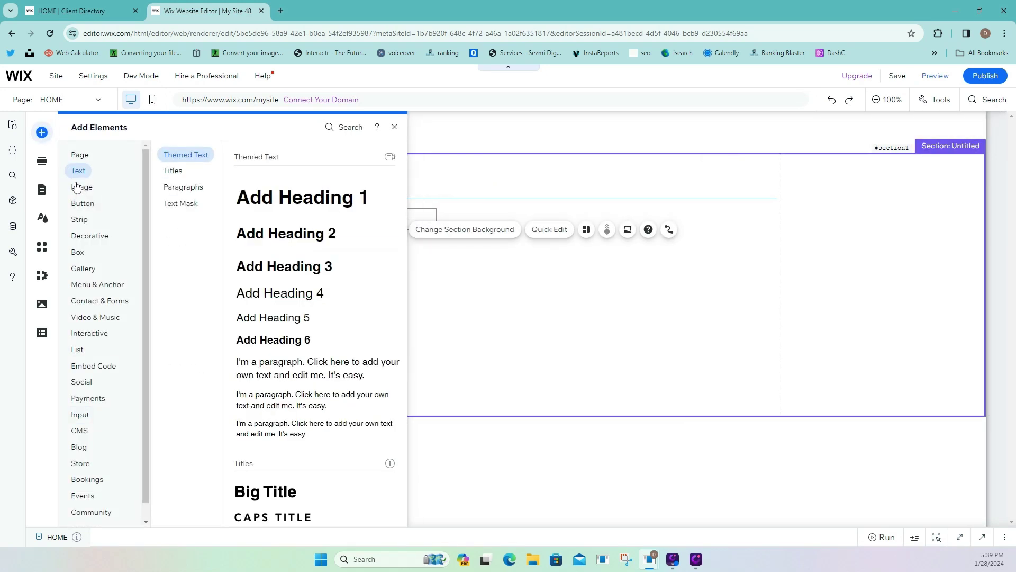
mouse_move(84, 203)
drag(305, 197, 491, 229)
click(476, 182)
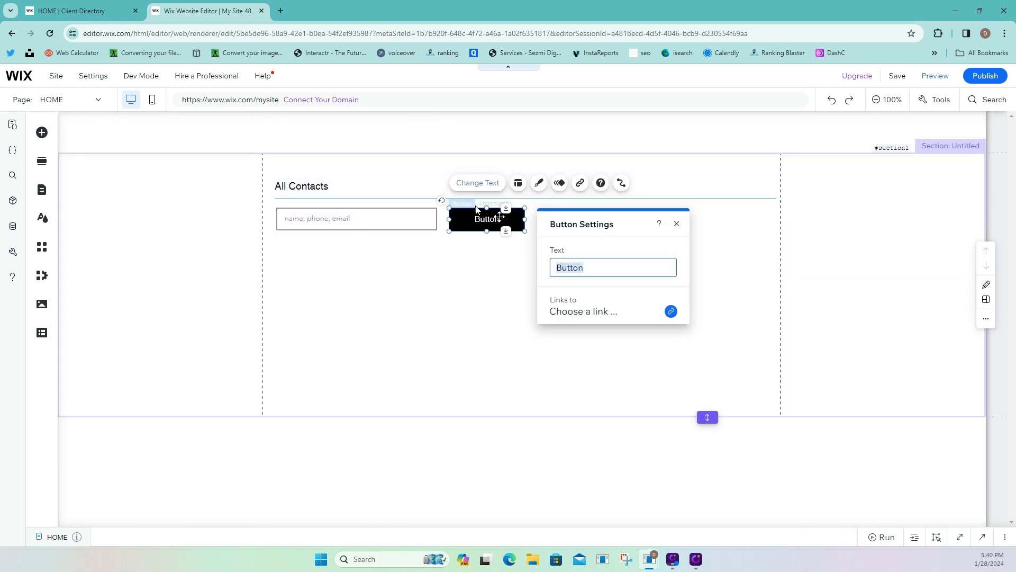
text(Add Contact +)
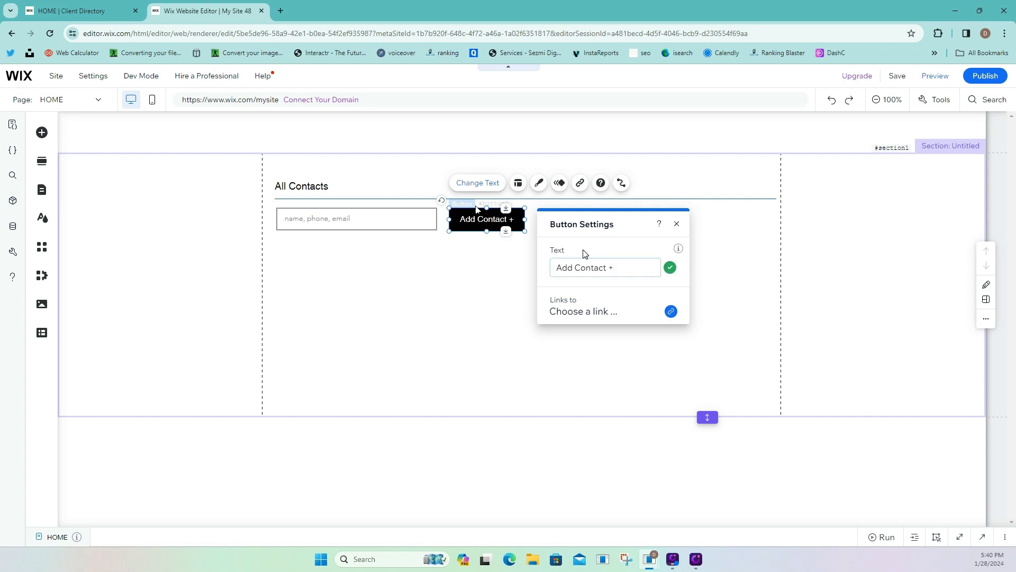
click(508, 257)
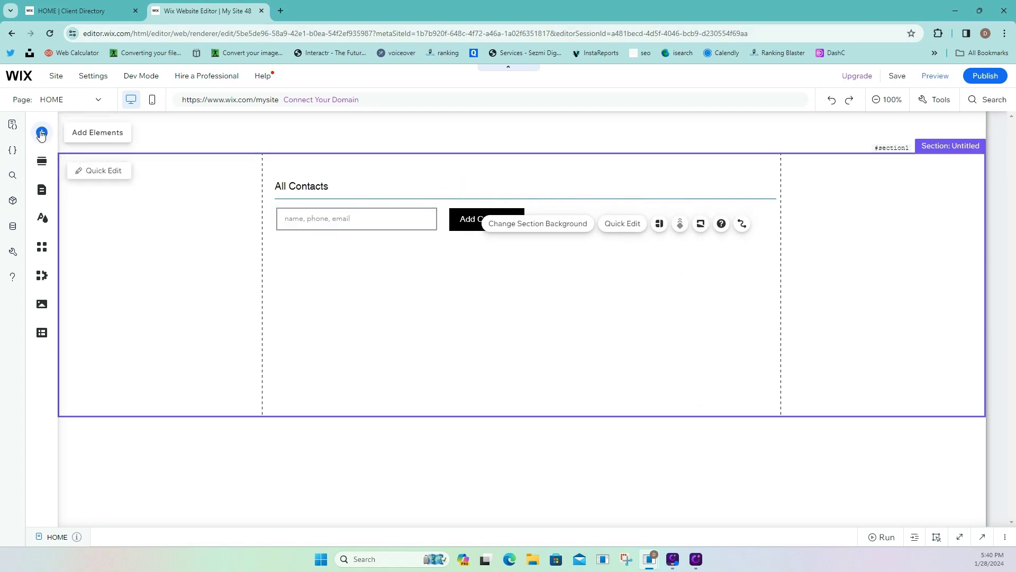
Drop a short blue container box under the search row and widen it across the content column.
click(42, 131)
mouse_move(79, 253)
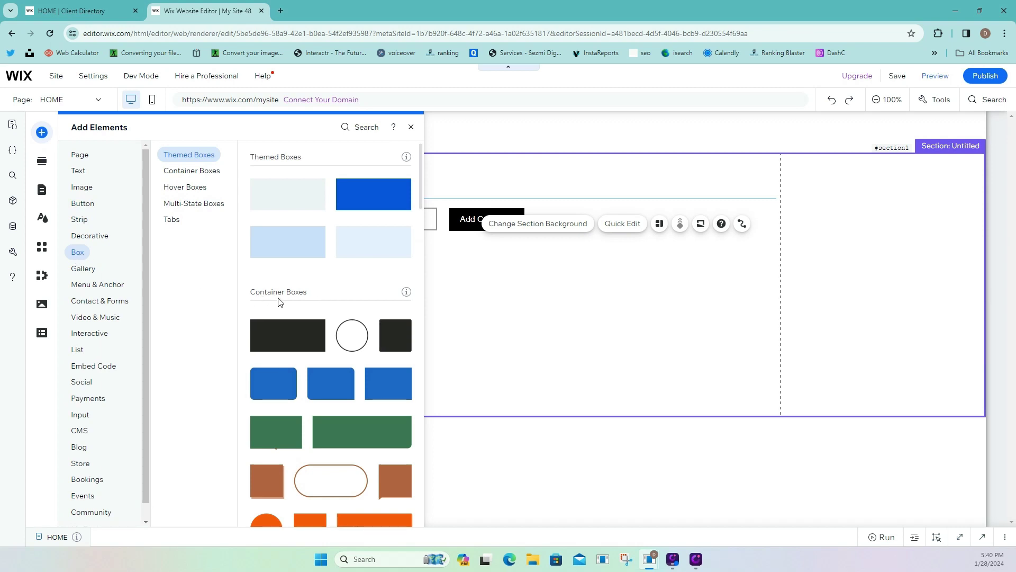
scroll(300, 298, down, 2)
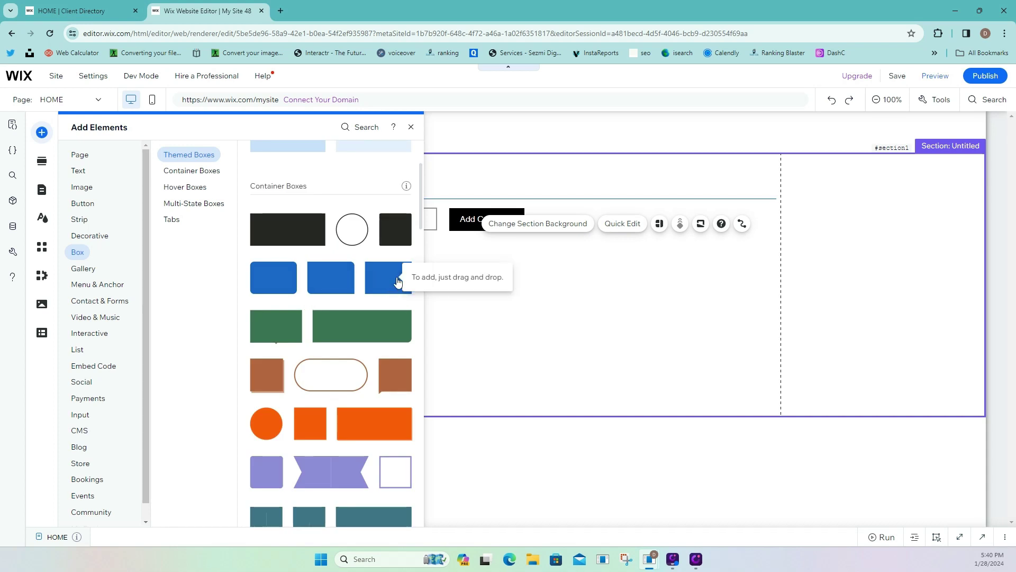
drag(399, 280, 398, 303)
drag(377, 372, 343, 271)
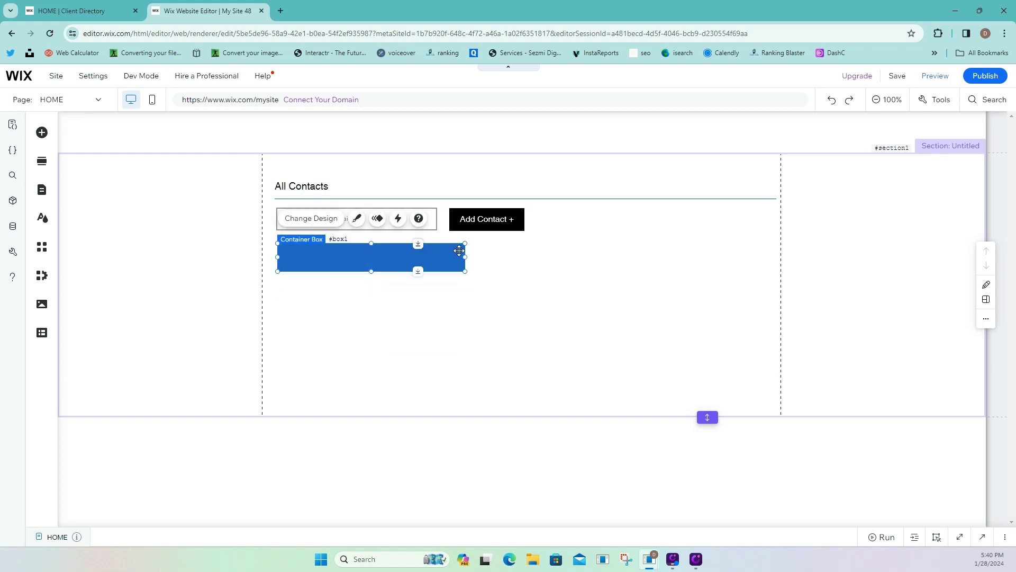
drag(466, 254, 781, 249)
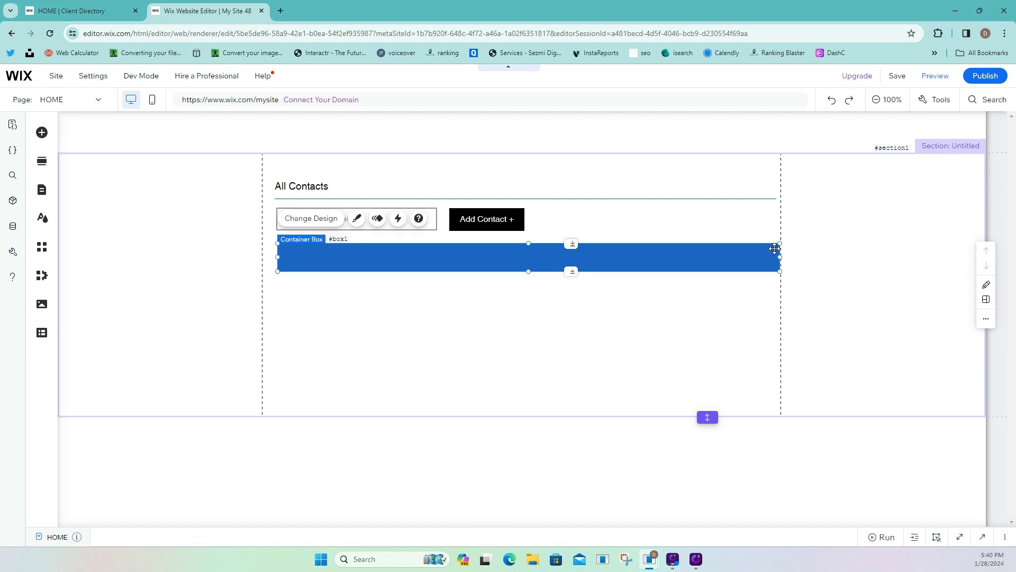
click(351, 223)
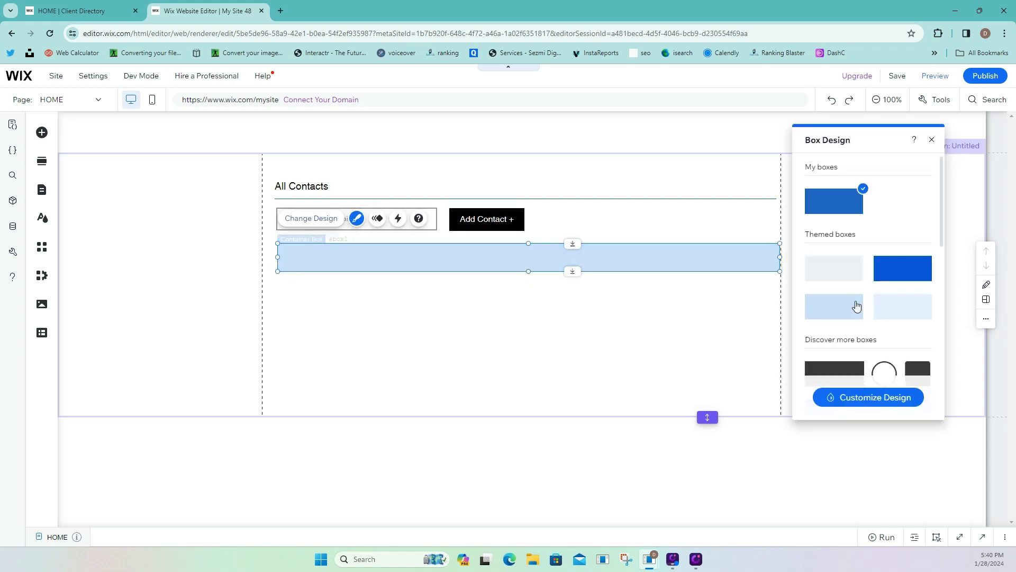
Fill the box with light grey #E8E6E6 at 68% opacity and move it up under the search row.
click(855, 278)
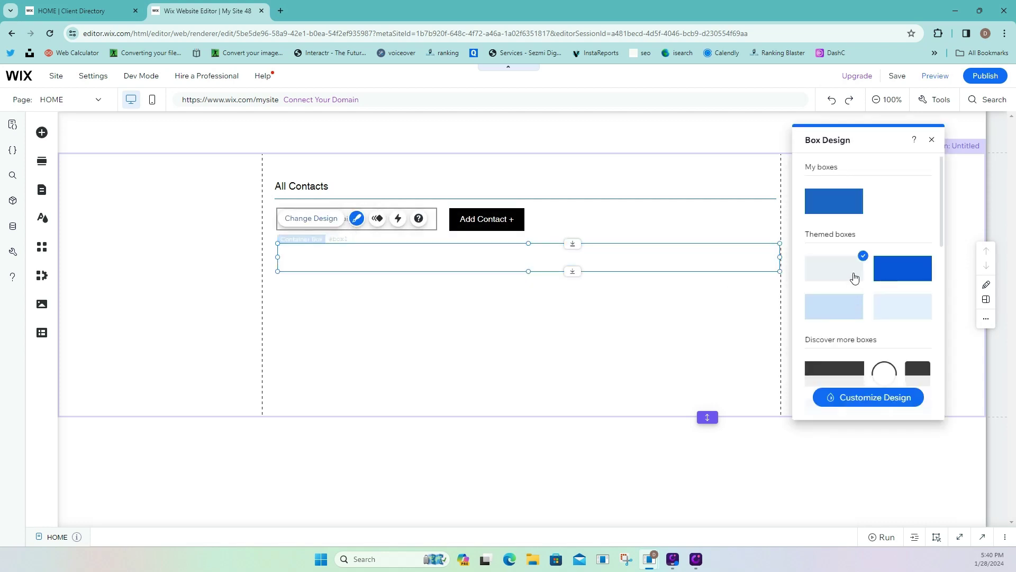
click(894, 402)
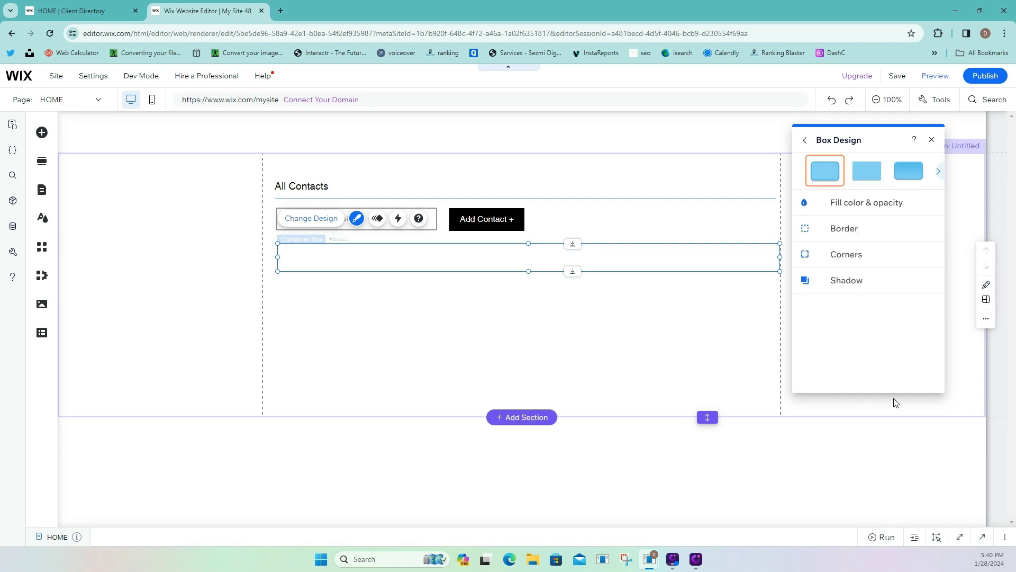
click(837, 216)
click(926, 244)
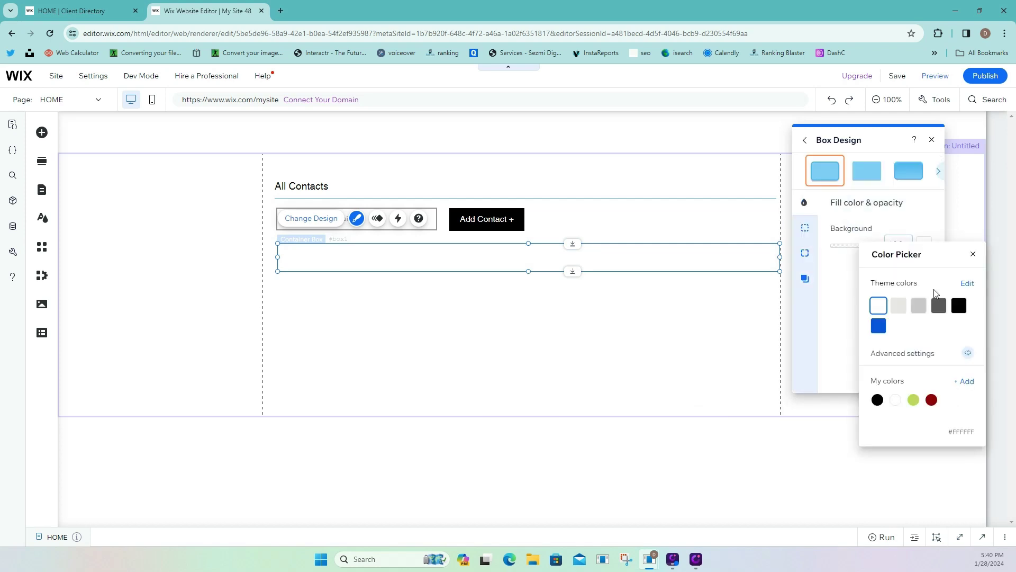
click(899, 309)
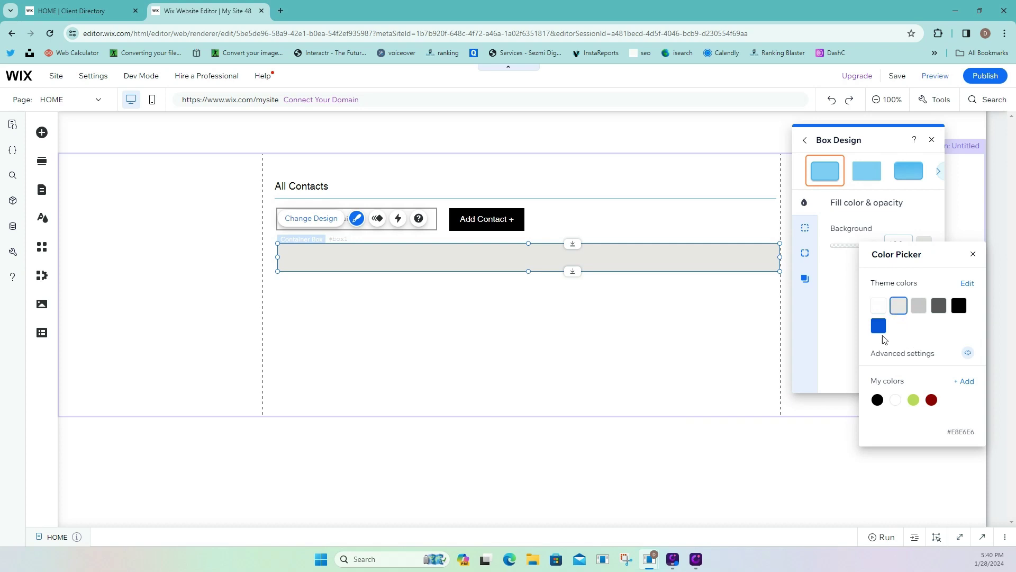
click(834, 318)
drag(868, 255, 864, 251)
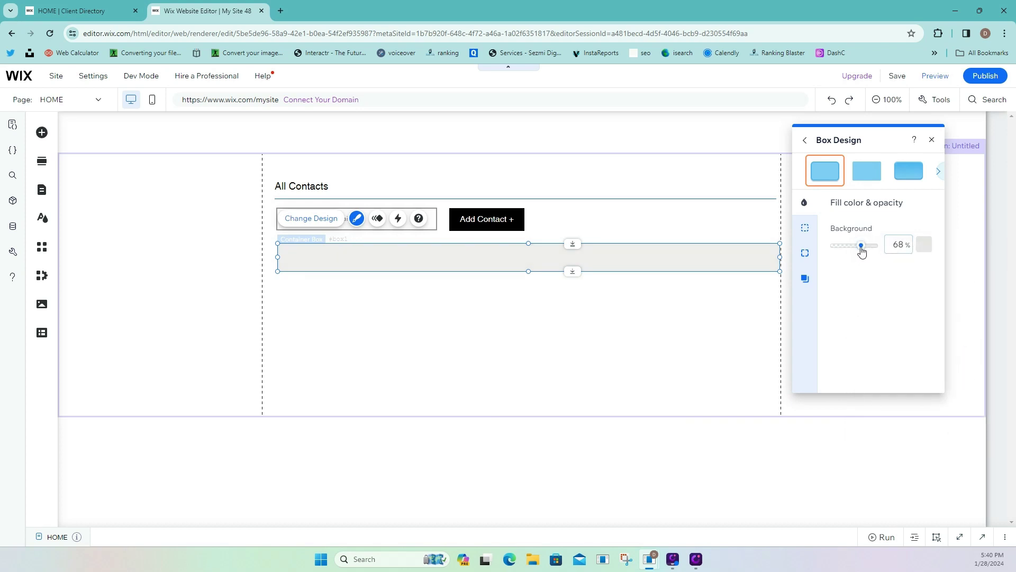
click(697, 242)
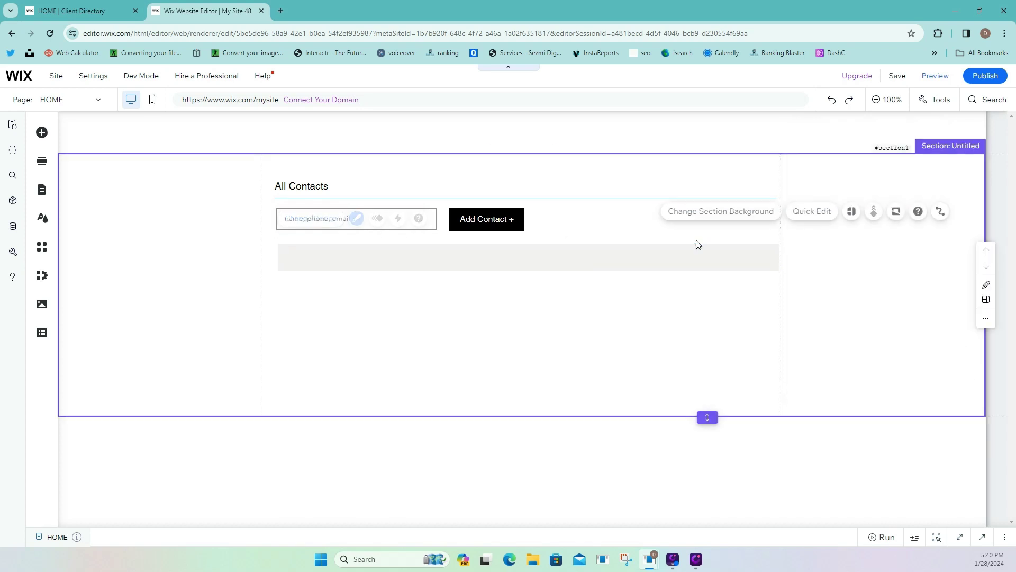
click(357, 248)
drag(313, 259, 307, 249)
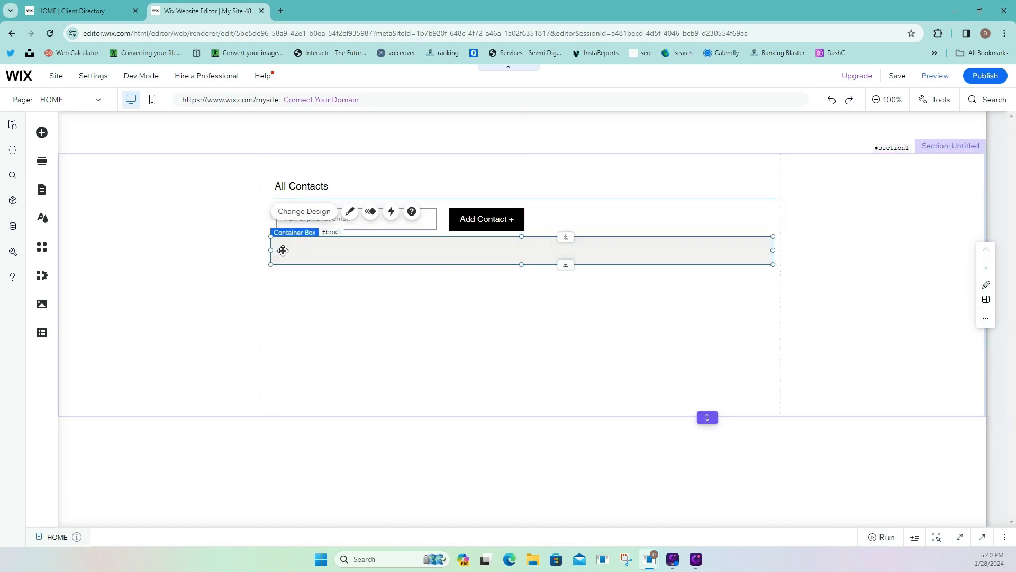
Add a paragraph text element and shift it toward the left of the page.
click(35, 135)
mouse_move(81, 182)
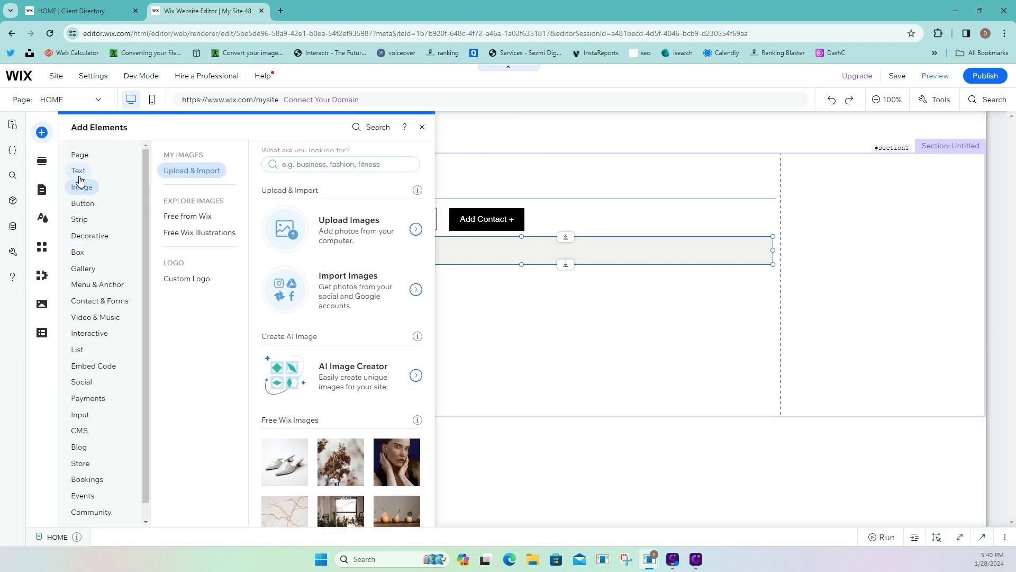
click(275, 401)
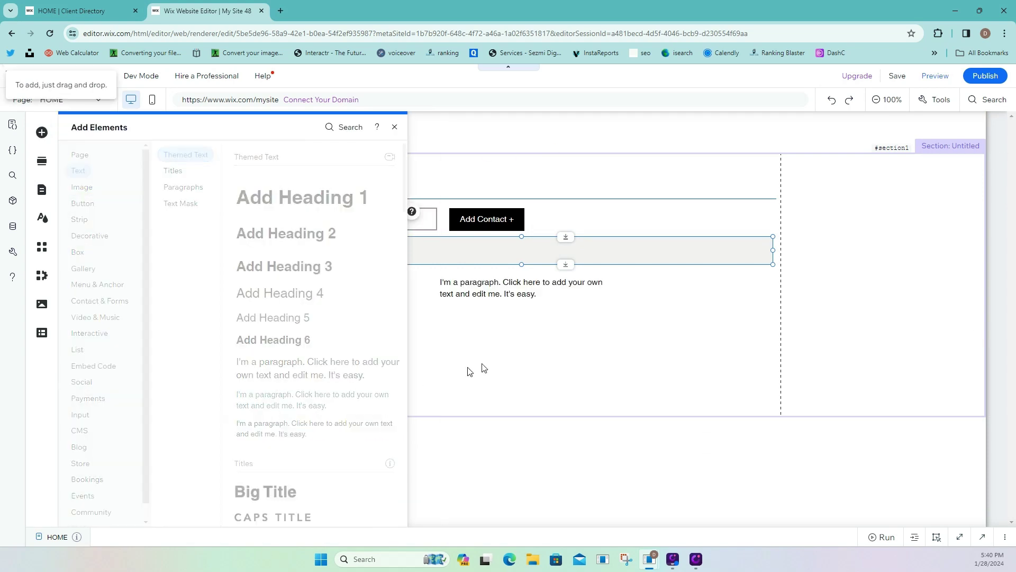
drag(499, 295, 336, 297)
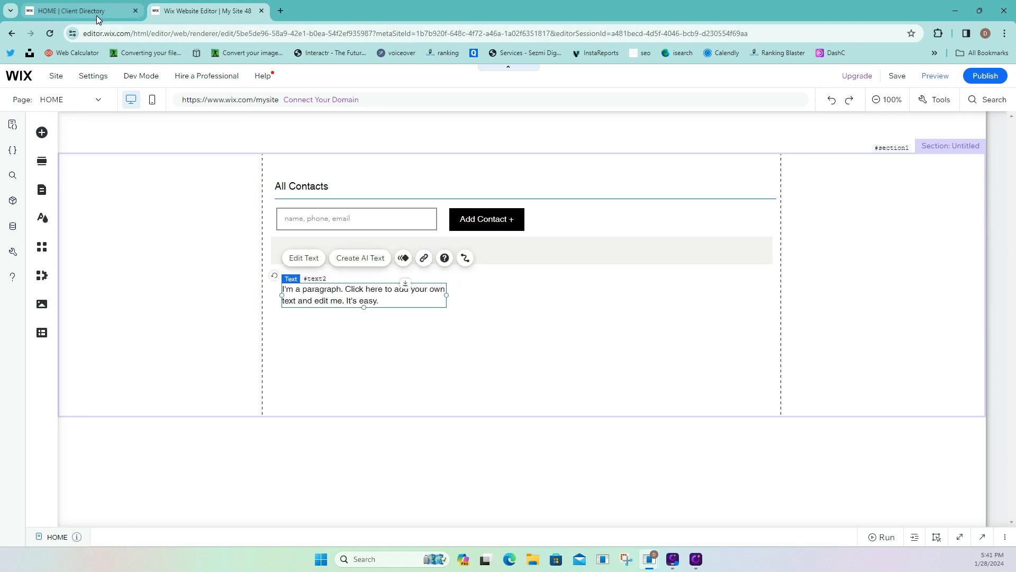
click(97, 15)
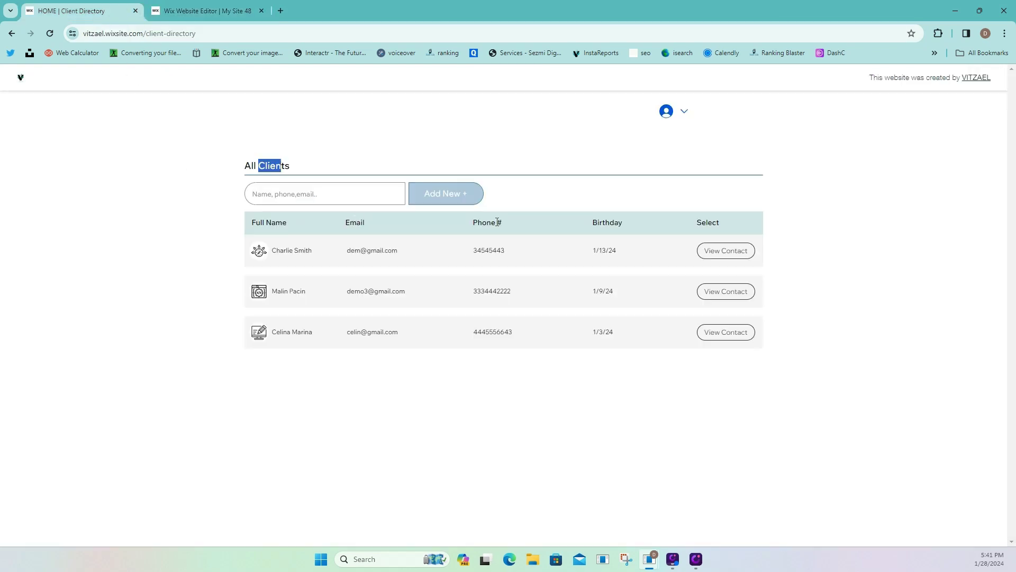
click(174, 11)
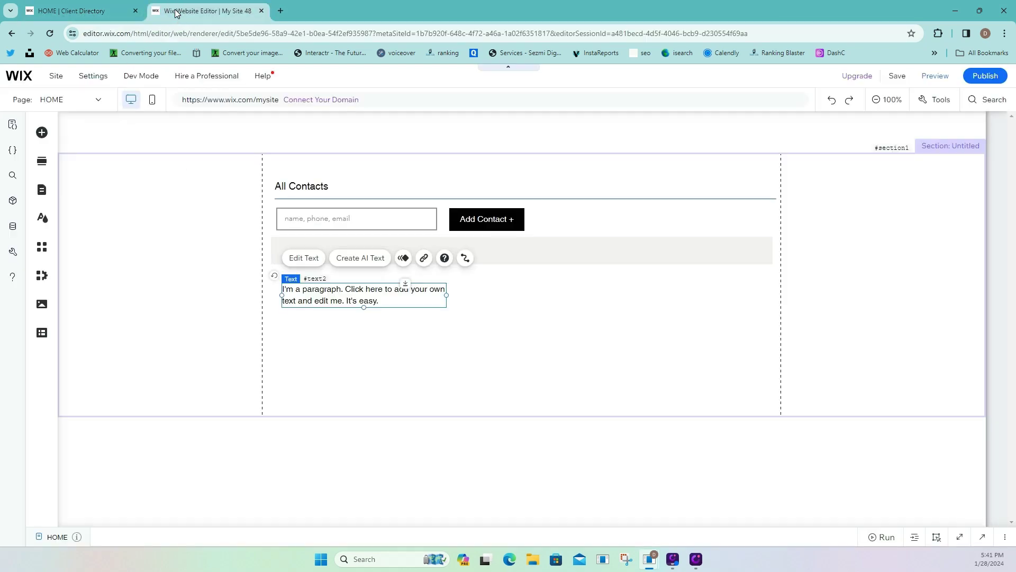
Change the paragraph to 'Full Name', narrow it and set it at the grey box's left end.
click(297, 260)
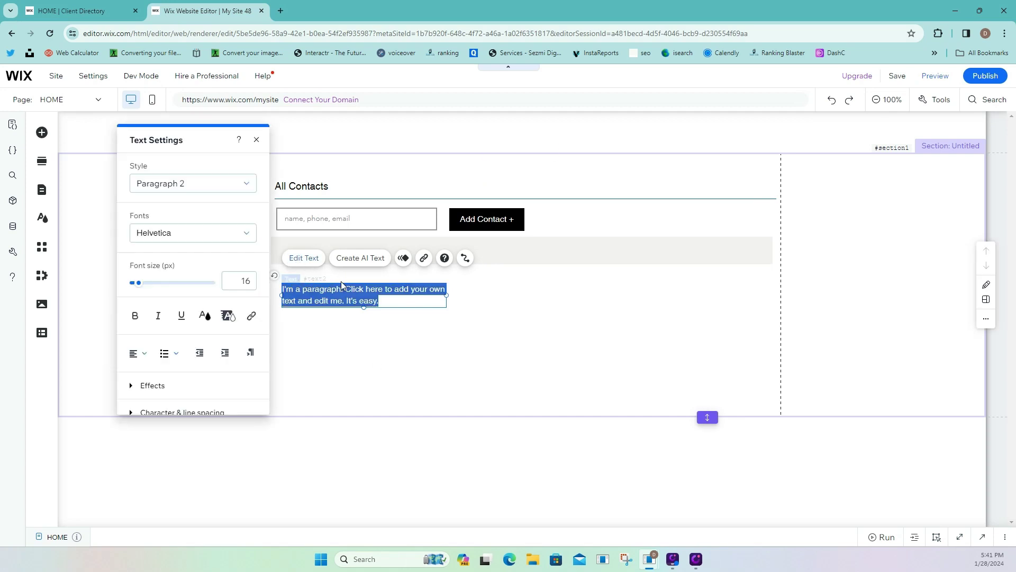
text(P)
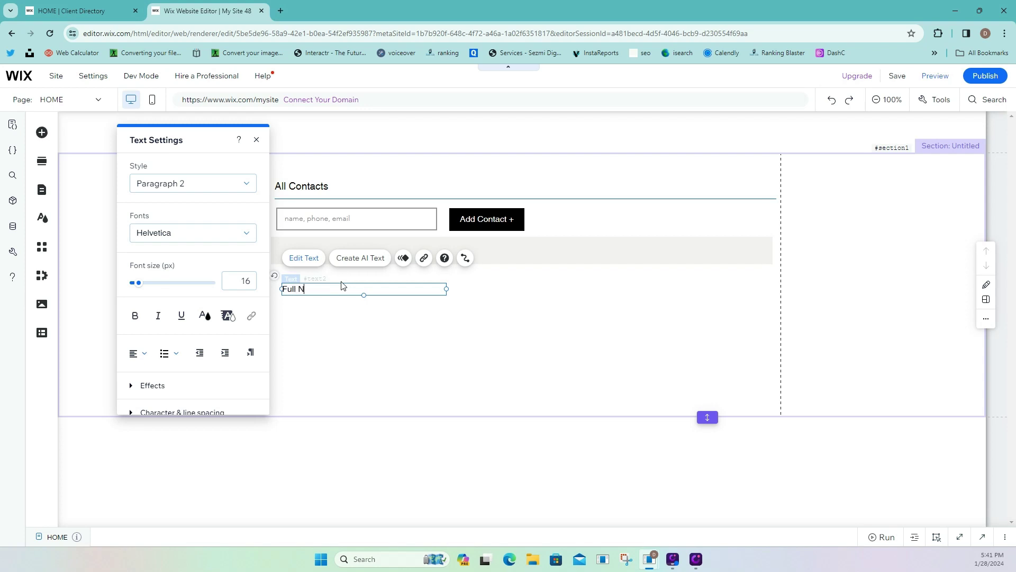
click(379, 312)
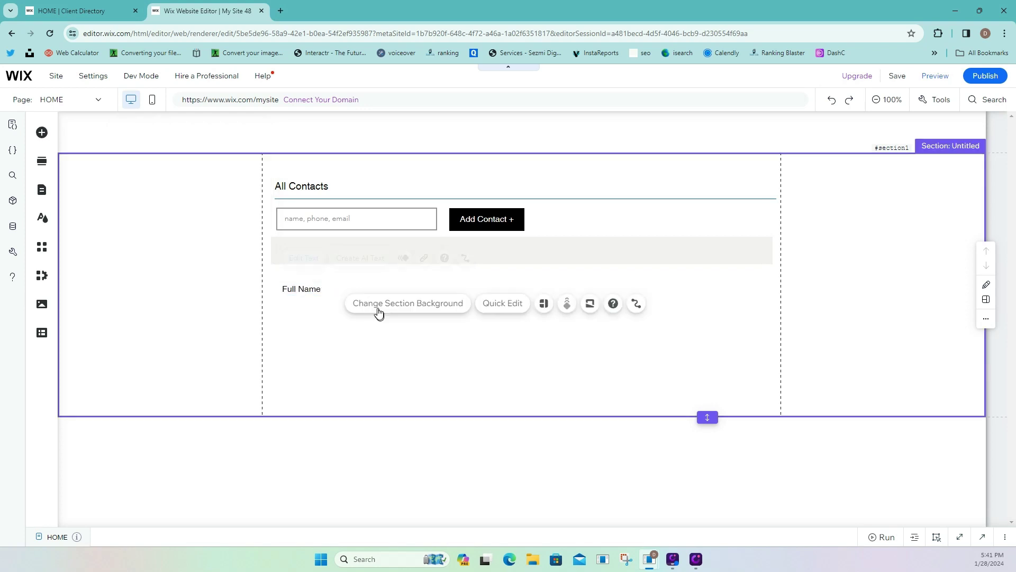
click(347, 291)
drag(447, 290, 320, 253)
drag(320, 253, 318, 254)
click(125, 18)
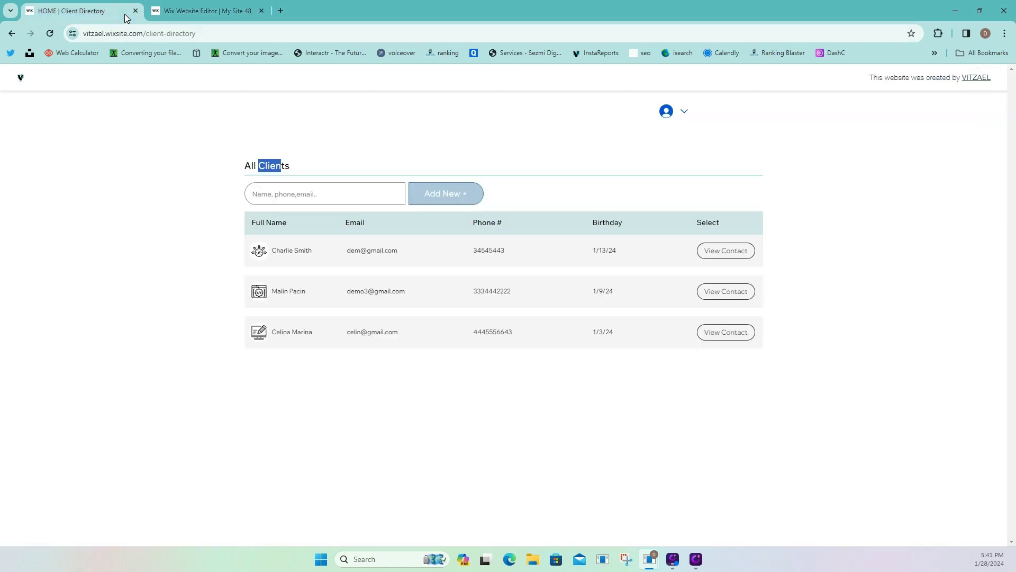
click(177, 12)
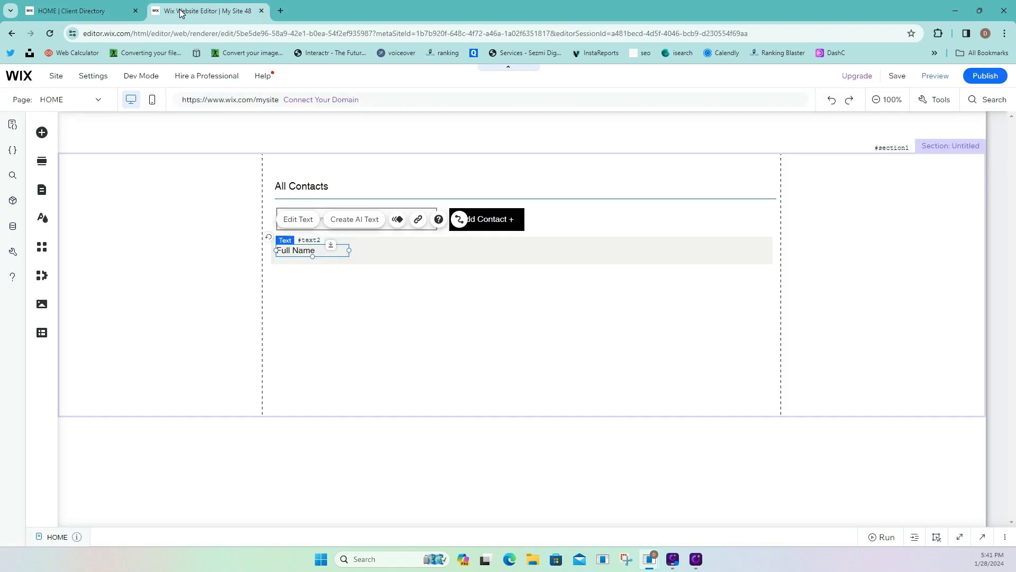
Duplicate Full Name beside itself and relabel the copy 'Email'.
right_click(314, 248)
click(347, 292)
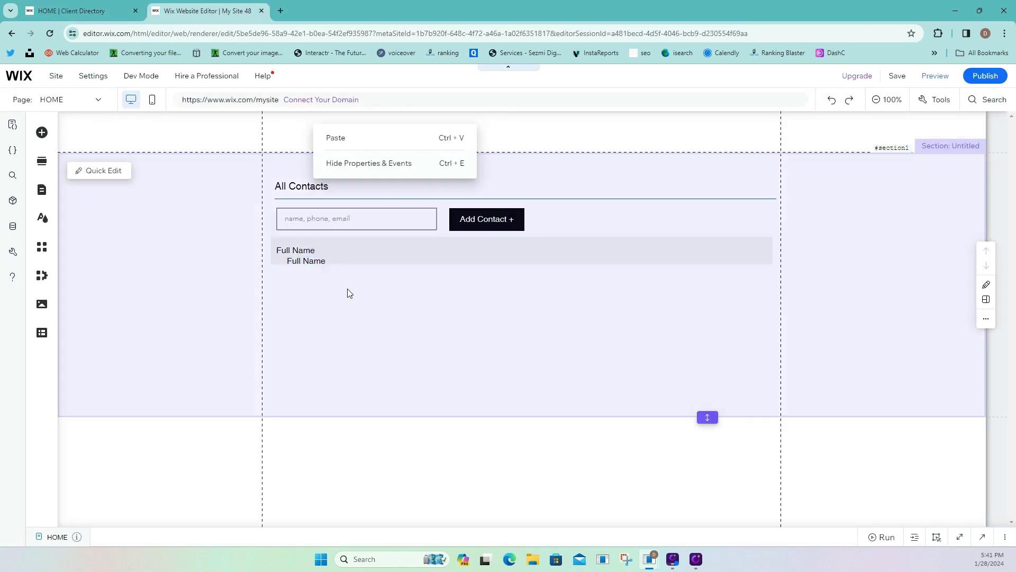
drag(325, 263, 392, 249)
click(376, 219)
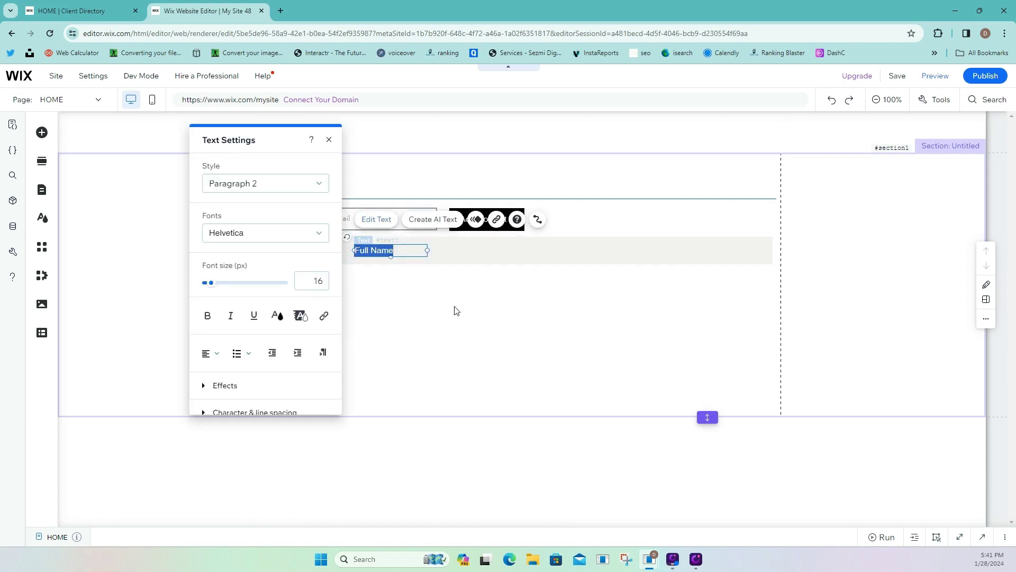
text(Email)
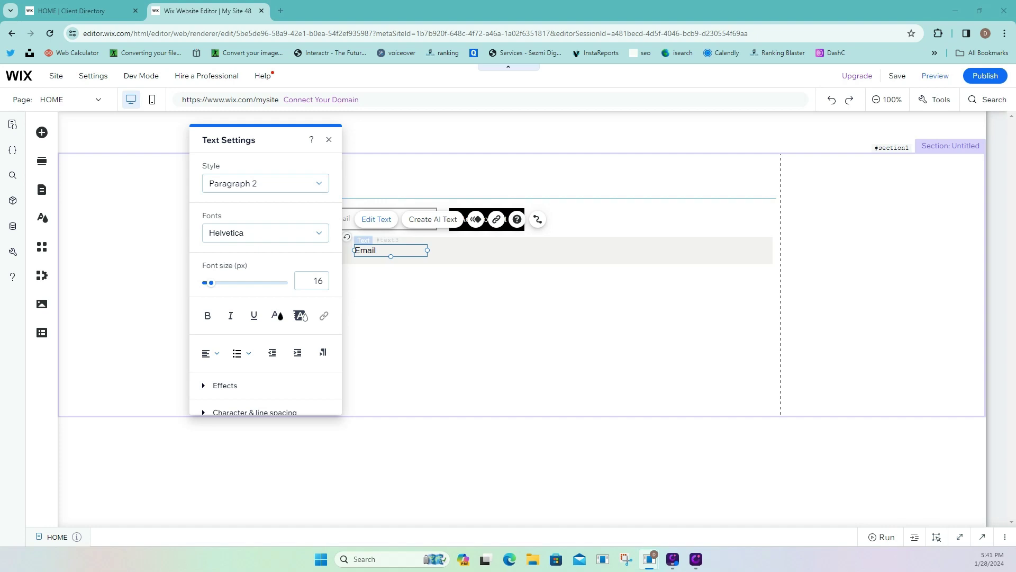
click(376, 249)
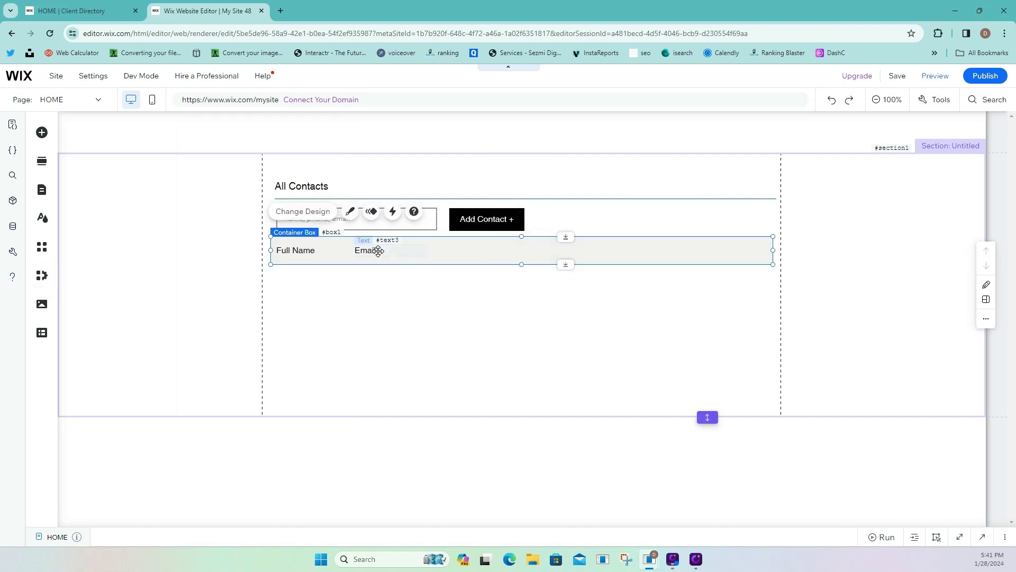
Duplicate Email further right in the row and relabel the copy 'Phone#'.
right_click(376, 250)
click(418, 308)
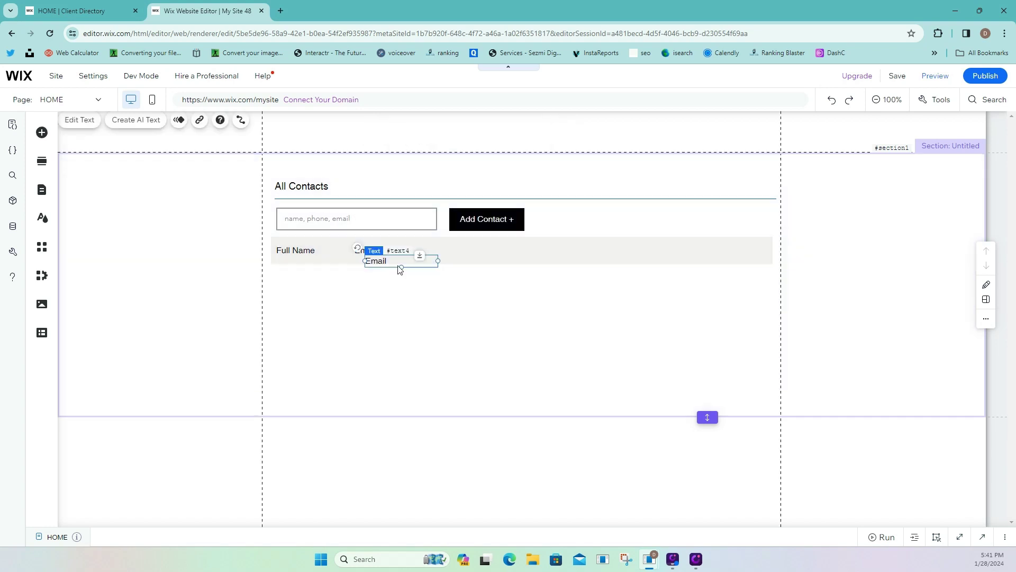
drag(403, 261, 475, 250)
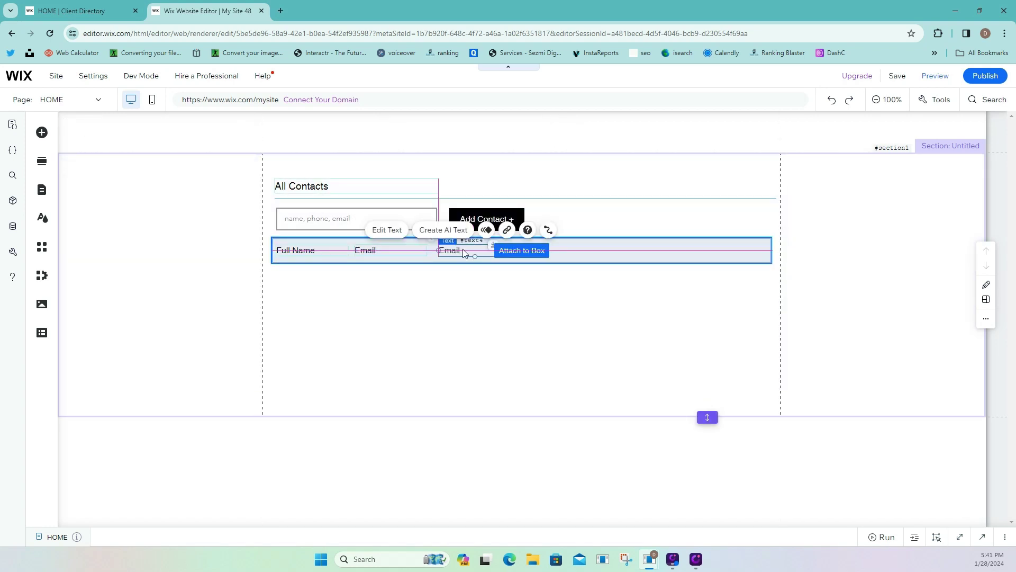
double_click(471, 246)
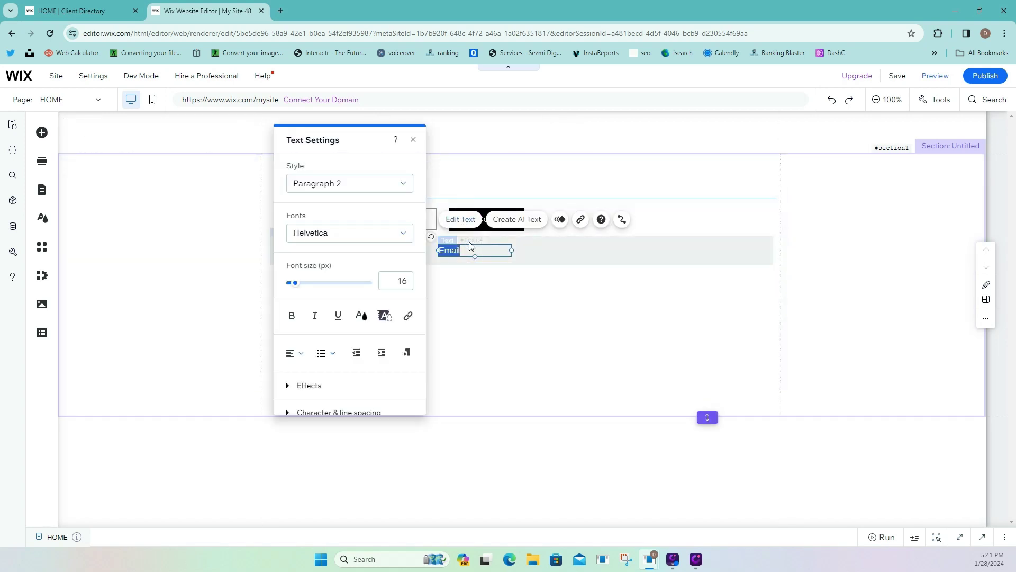
text(Phone#)
click(534, 244)
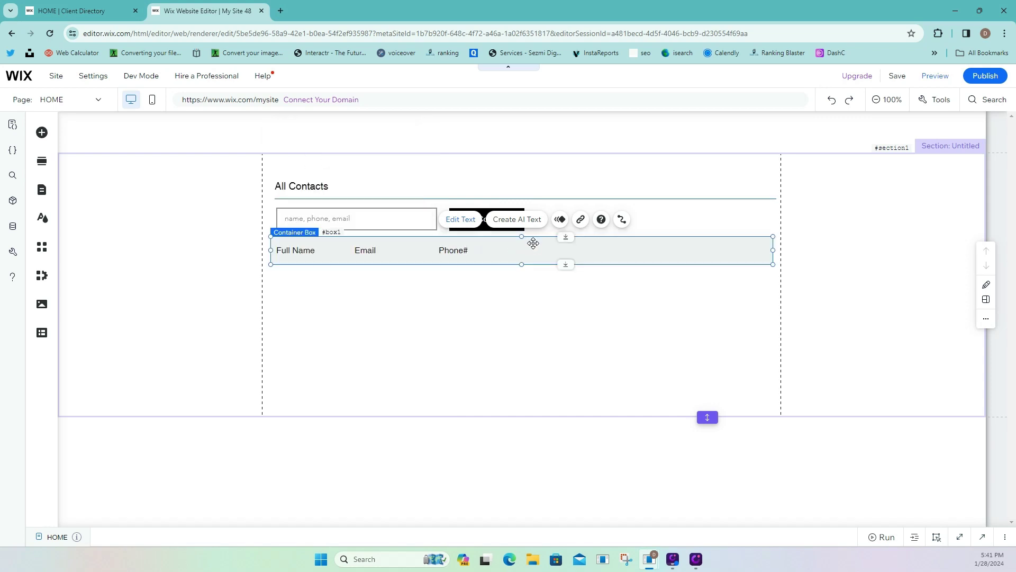
Duplicate Phone# to its right and relabel the copy 'Birthday'.
click(505, 251)
right_click(505, 251)
click(551, 306)
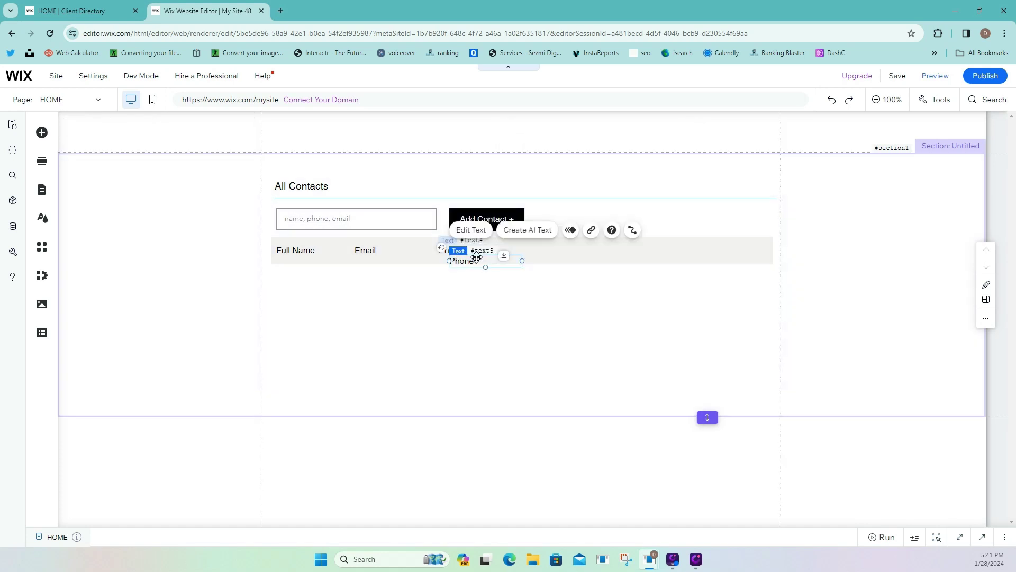
drag(476, 257, 559, 248)
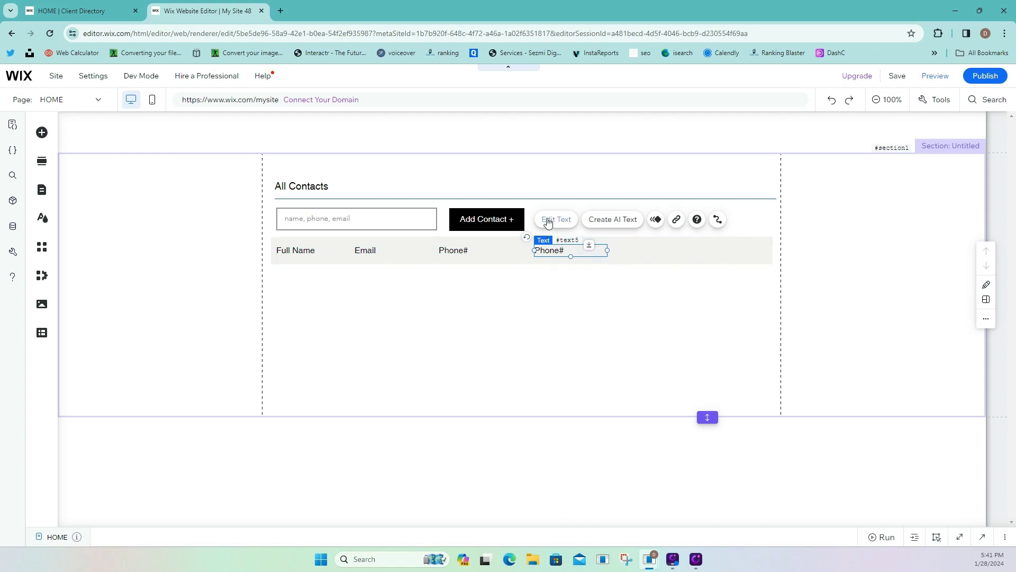
click(547, 221)
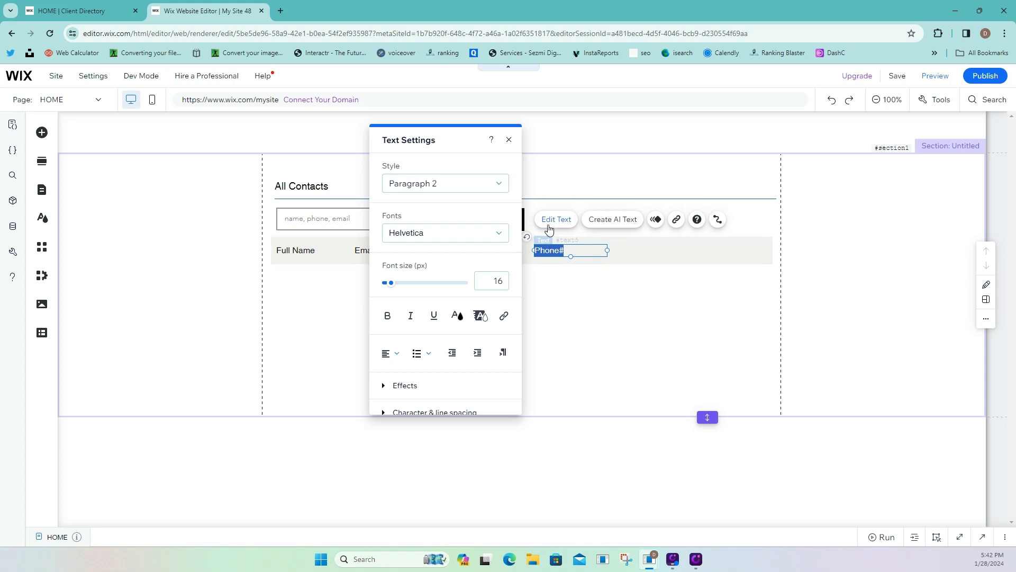
click(585, 253)
key(ctrl+shift+Left)
key(ctrl+shift+Left)
text(B)
click(631, 249)
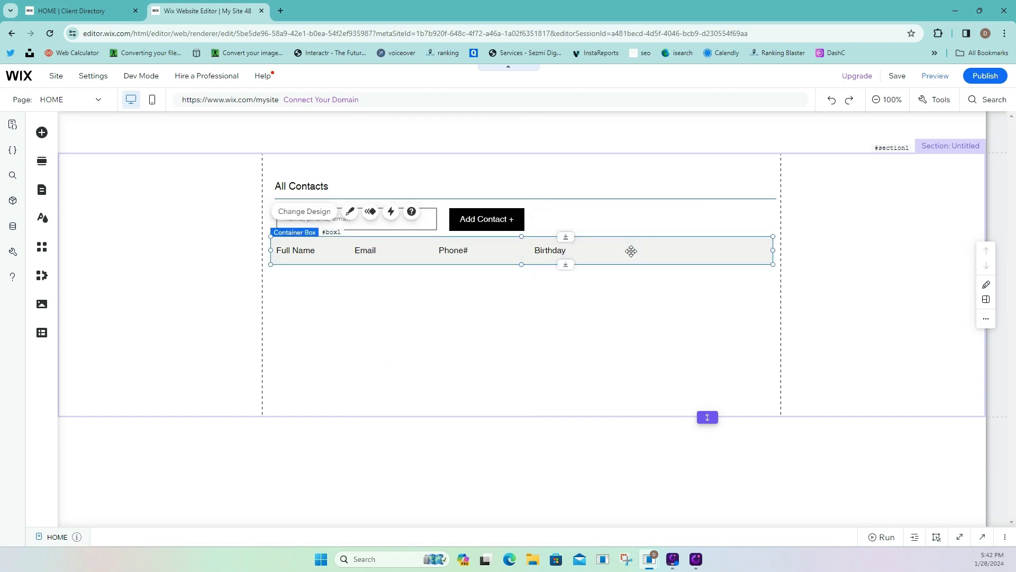
Duplicate Birthday to the row's right end and relabel the copy 'Select'.
click(574, 252)
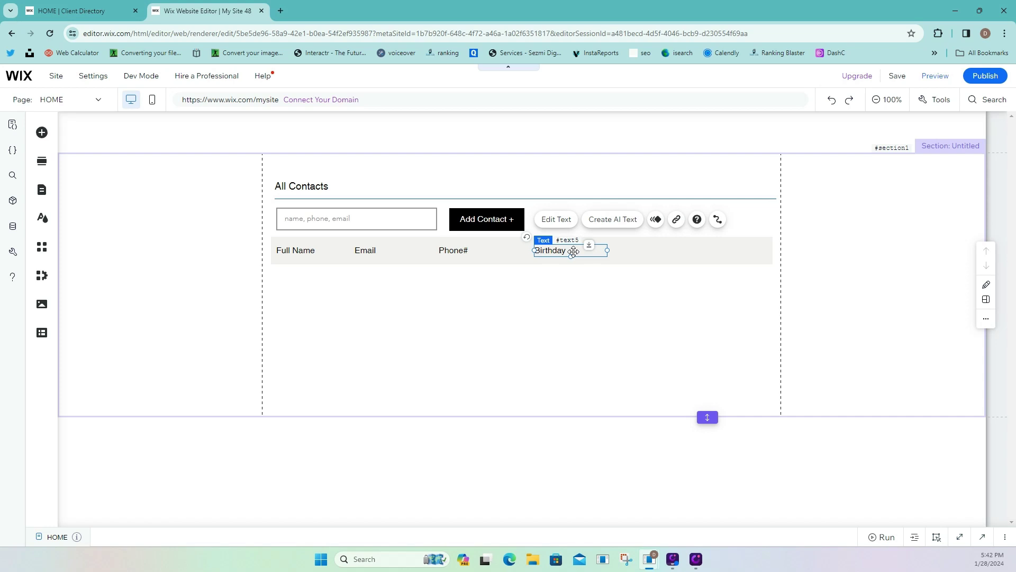
right_click(574, 251)
click(584, 305)
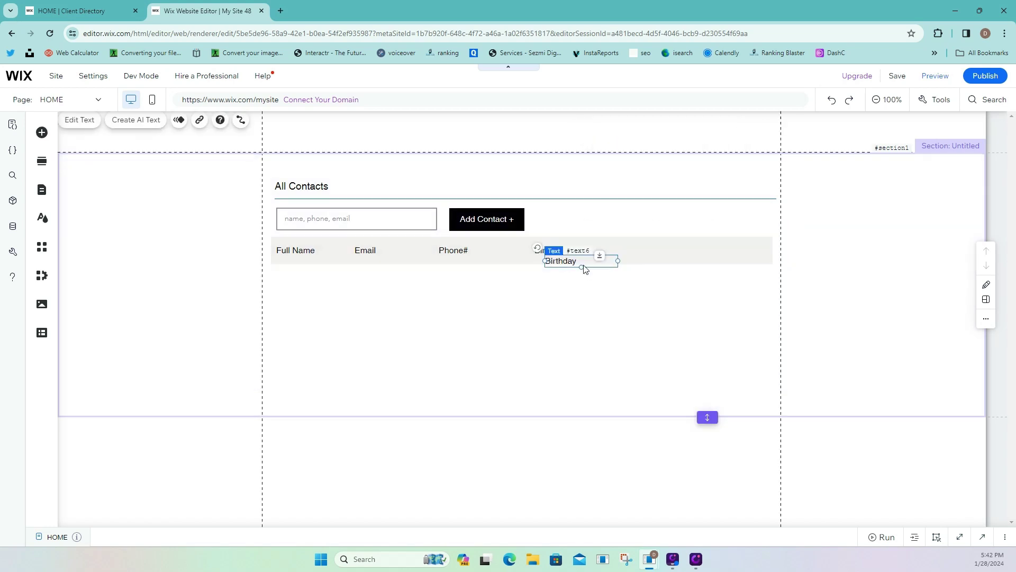
drag(585, 269, 701, 248)
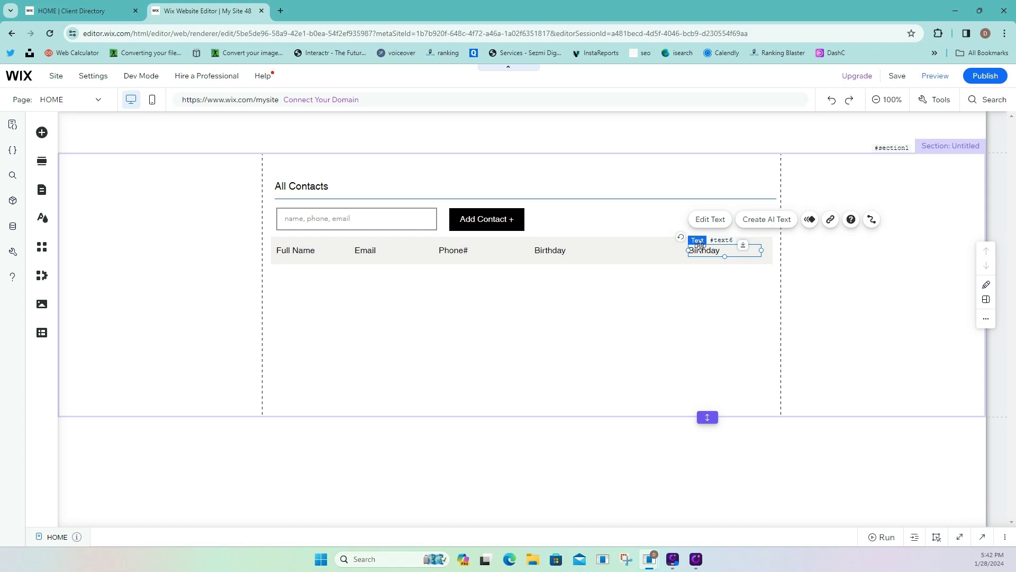
click(714, 219)
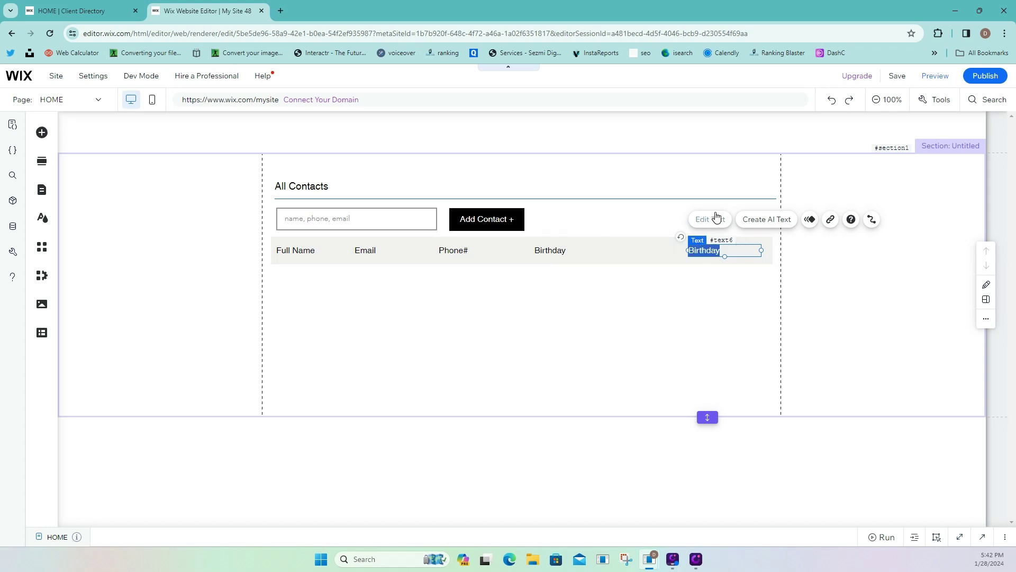
text(Select)
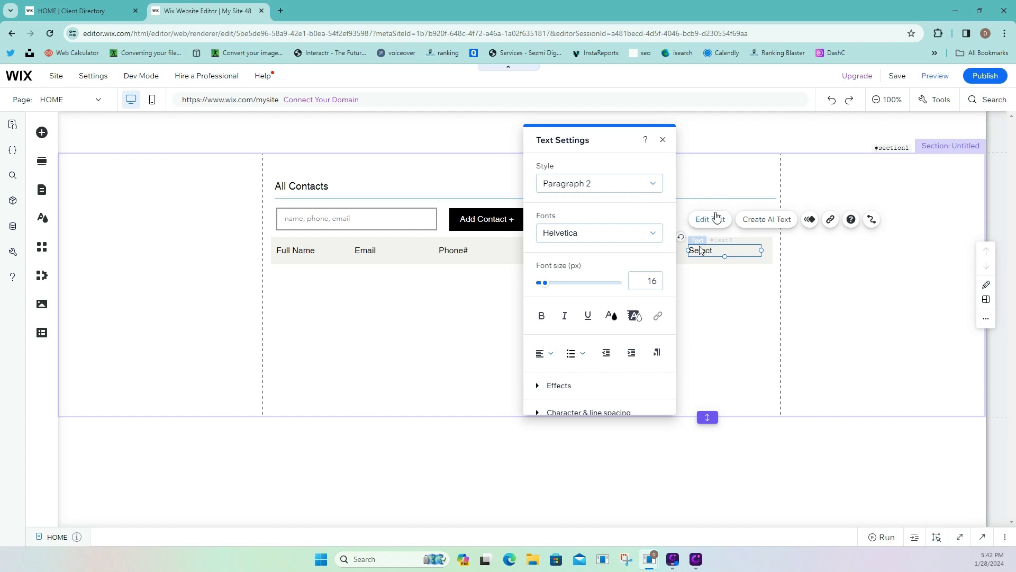
click(737, 268)
Shift Birthday and Phone# right and widen Email to about 200 px.
click(537, 248)
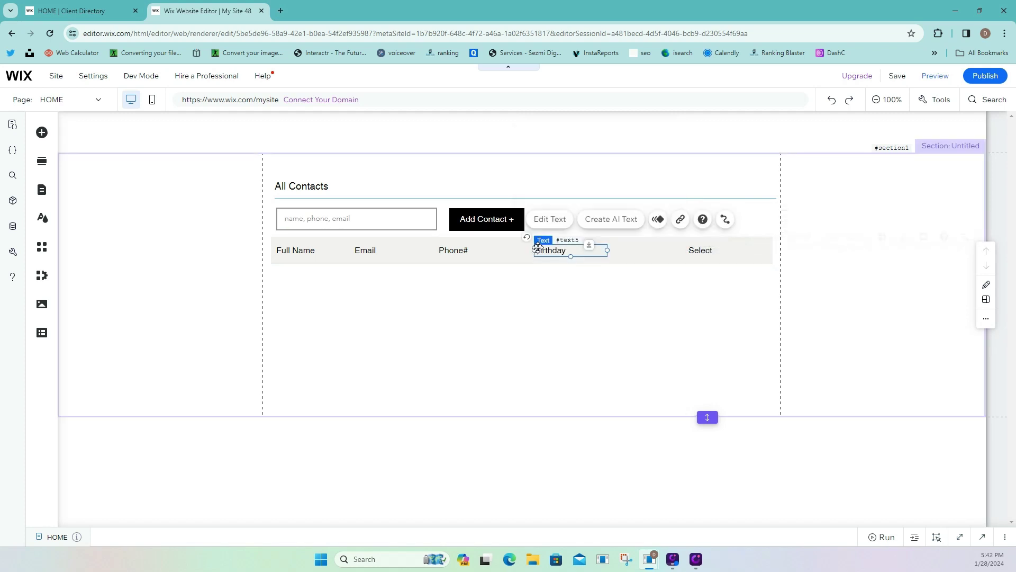
drag(538, 247, 588, 248)
drag(460, 249, 491, 248)
click(392, 250)
drag(426, 250, 461, 249)
click(423, 285)
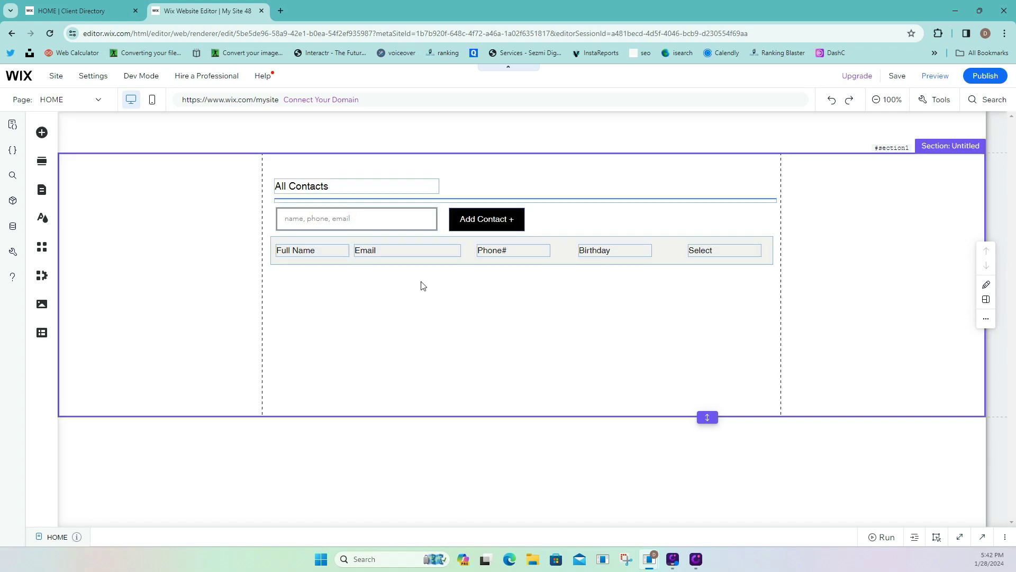
Drop a blank repeater below the header row and collapse the code panel.
click(42, 134)
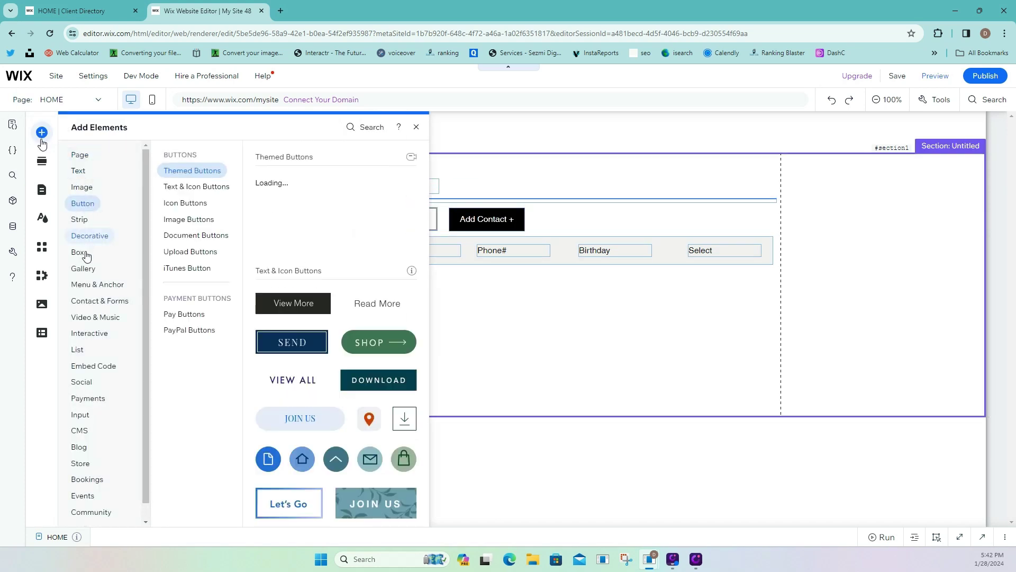
mouse_move(83, 251)
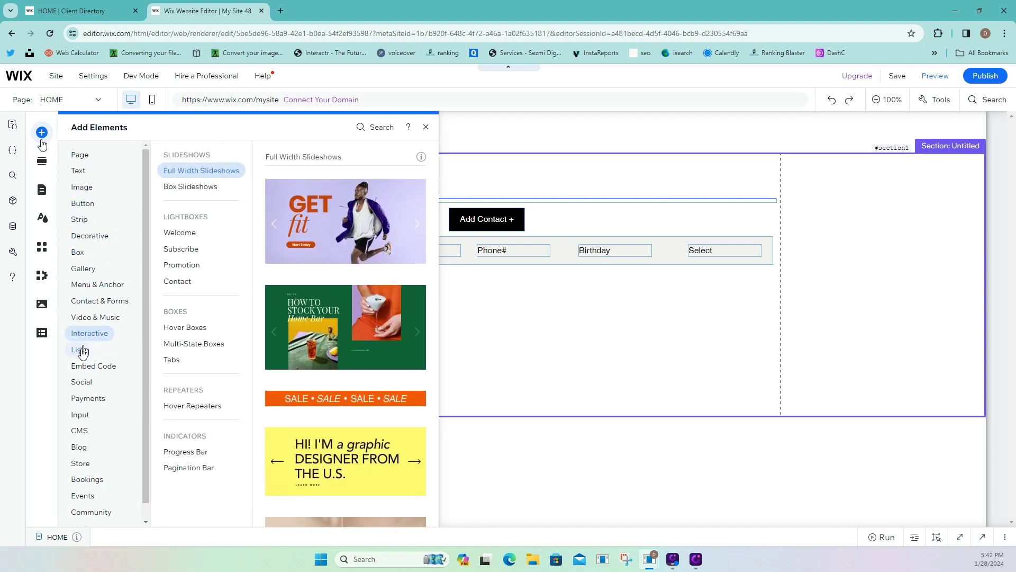
mouse_move(82, 352)
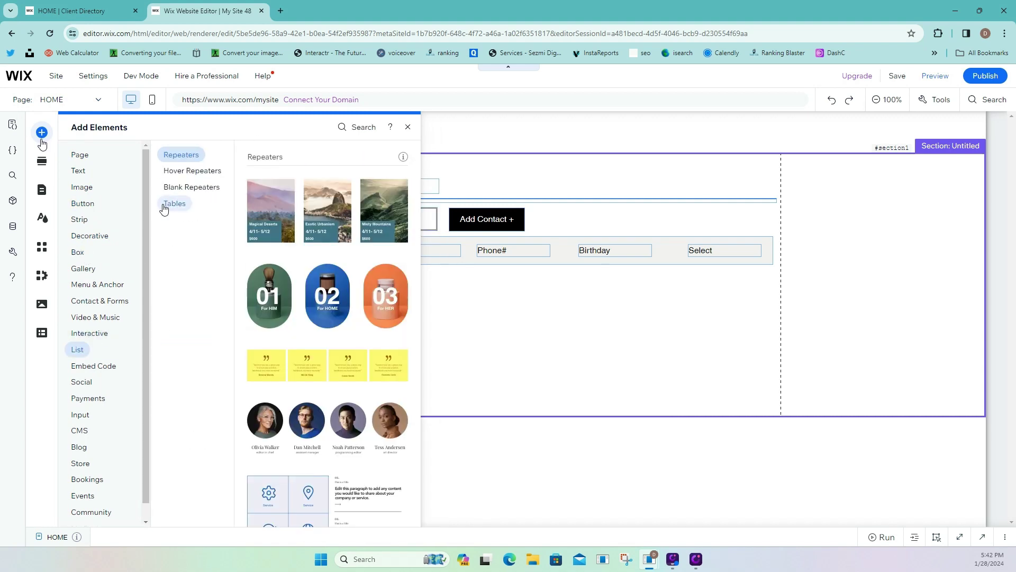
click(182, 188)
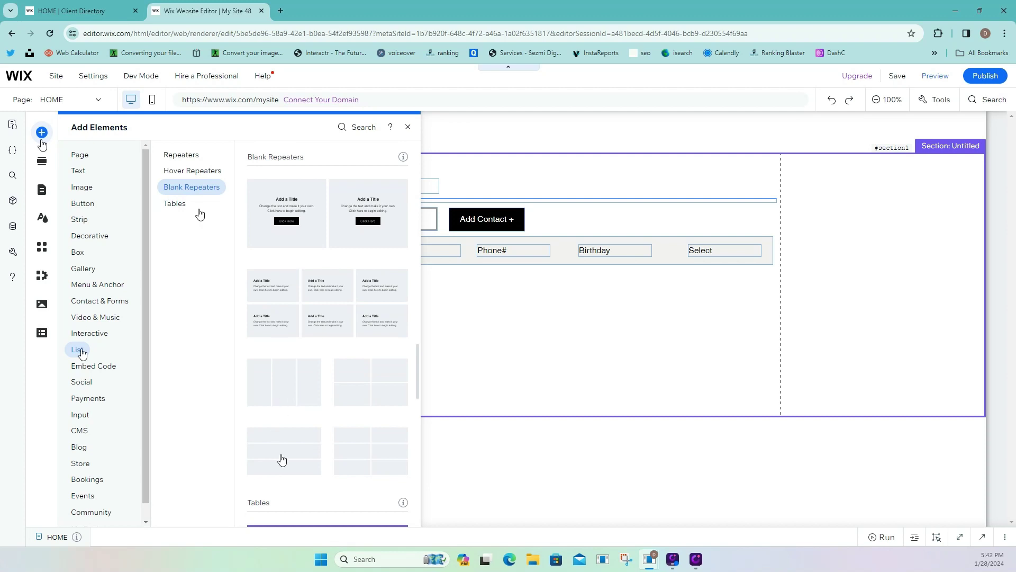
drag(281, 460, 468, 406)
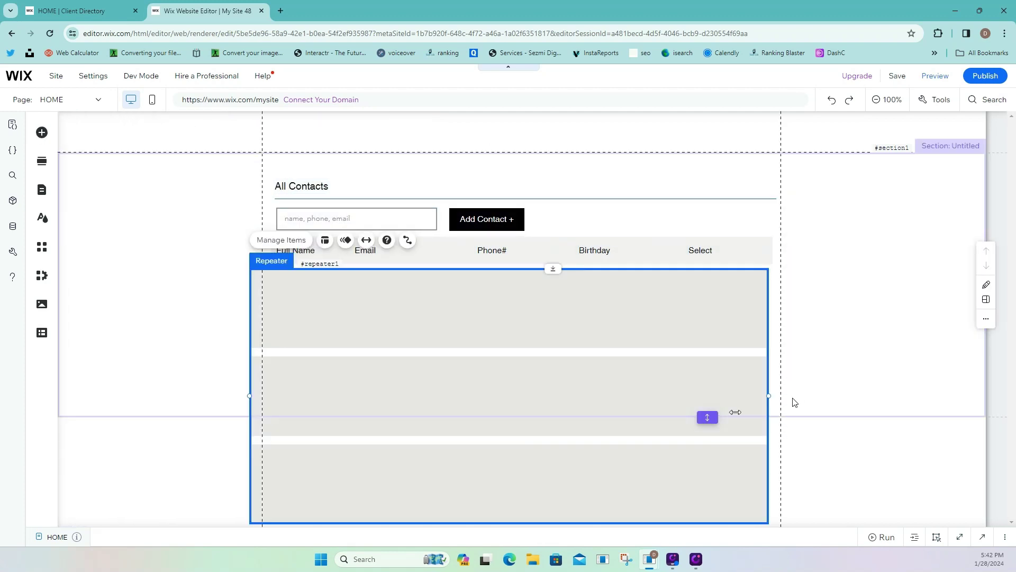
click(597, 297)
click(993, 391)
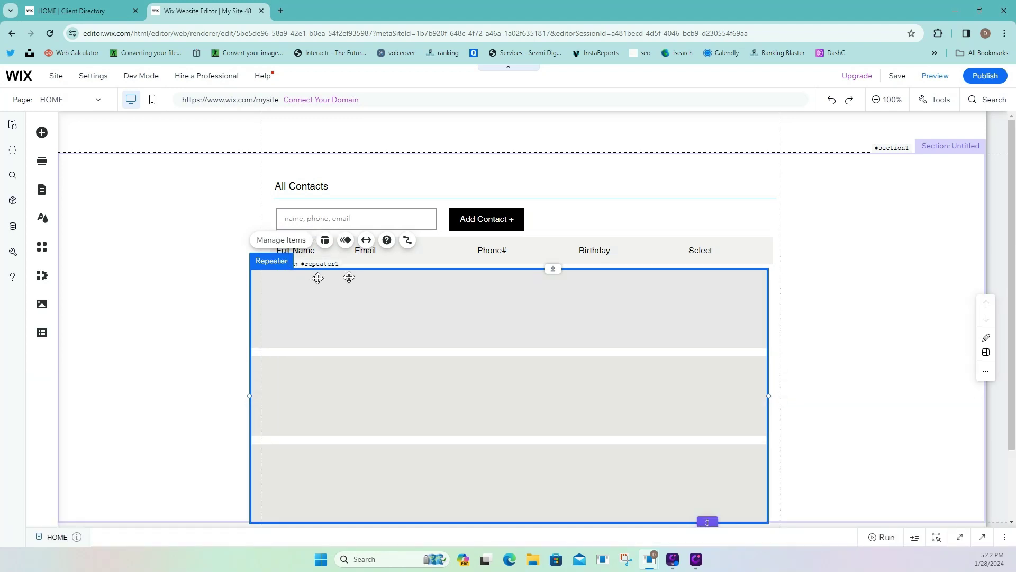
Align the repeater's first item with the header's left edge and match its width.
click(309, 271)
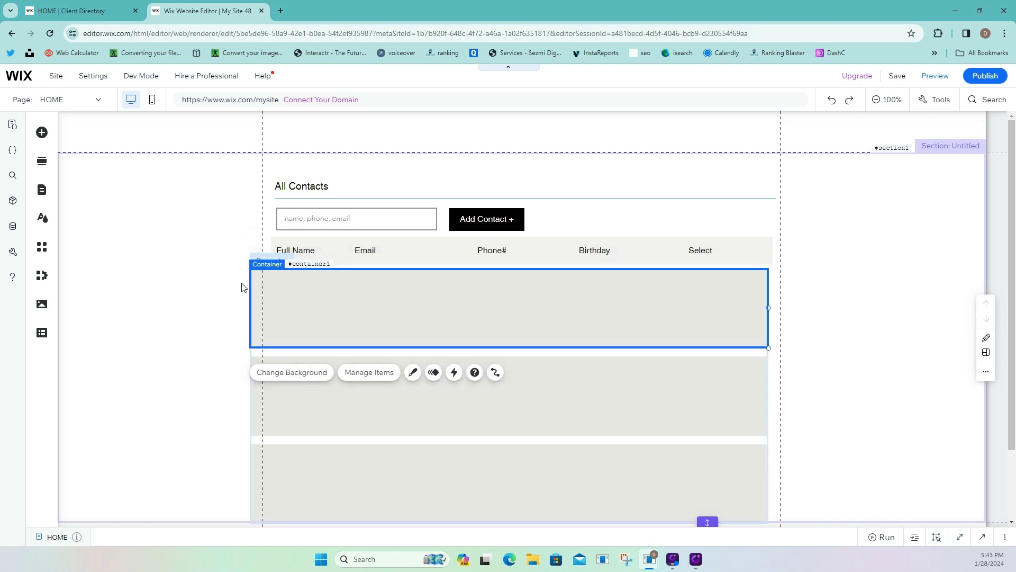
drag(451, 301, 472, 298)
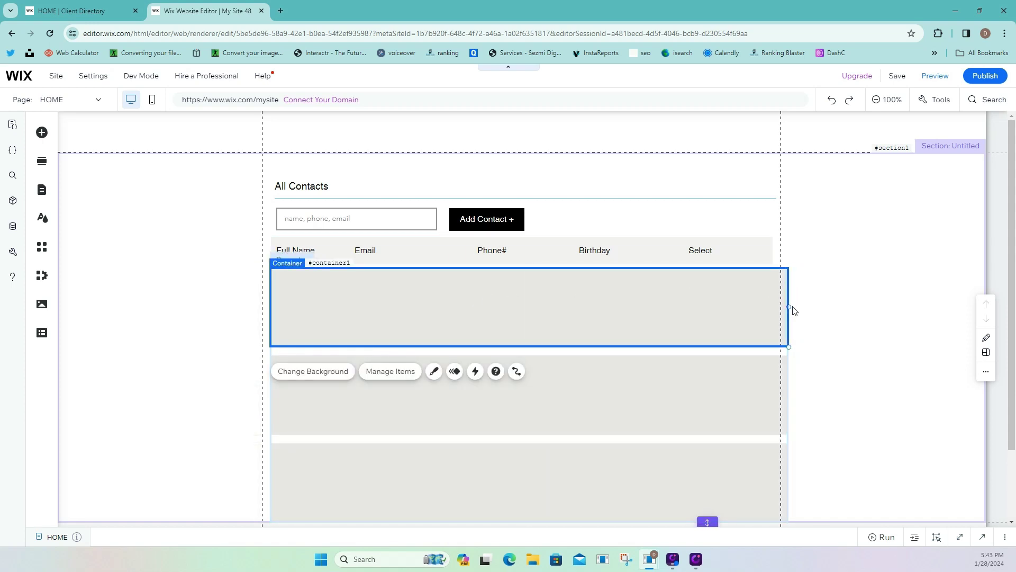
drag(789, 308, 772, 307)
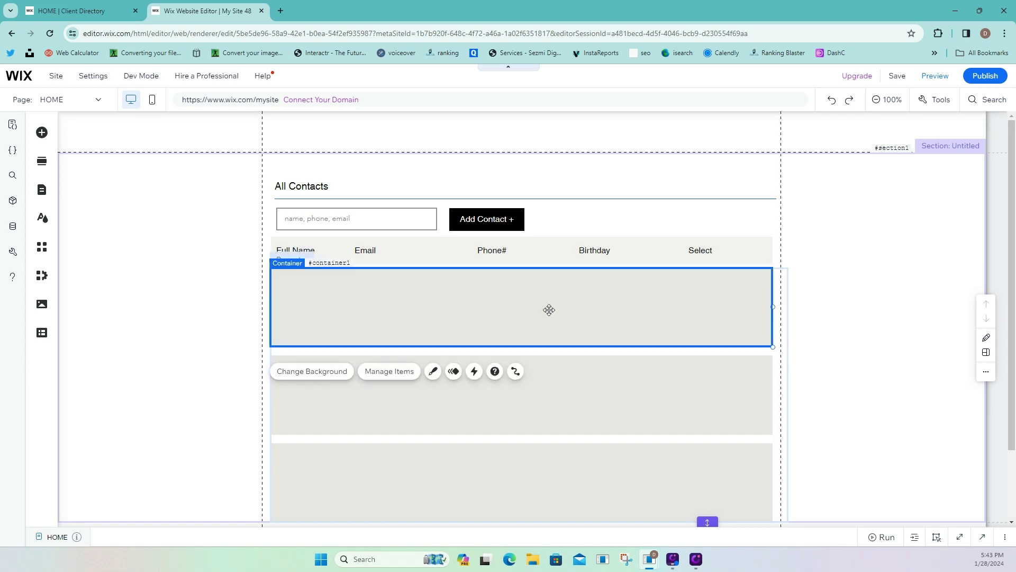
Delete the third and second repeater items through Manage Items, leaving one.
click(390, 371)
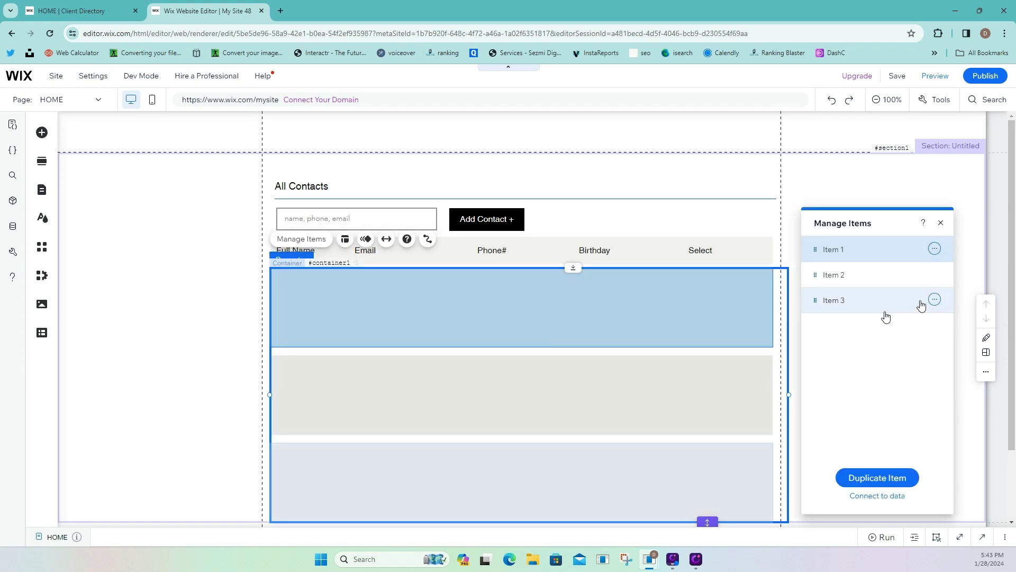
click(932, 299)
click(907, 318)
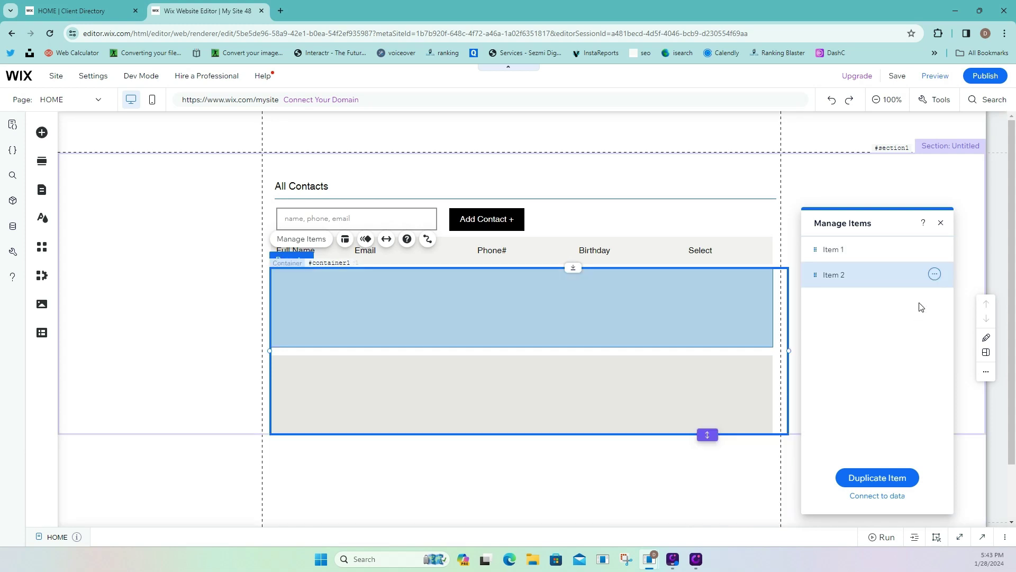
click(937, 274)
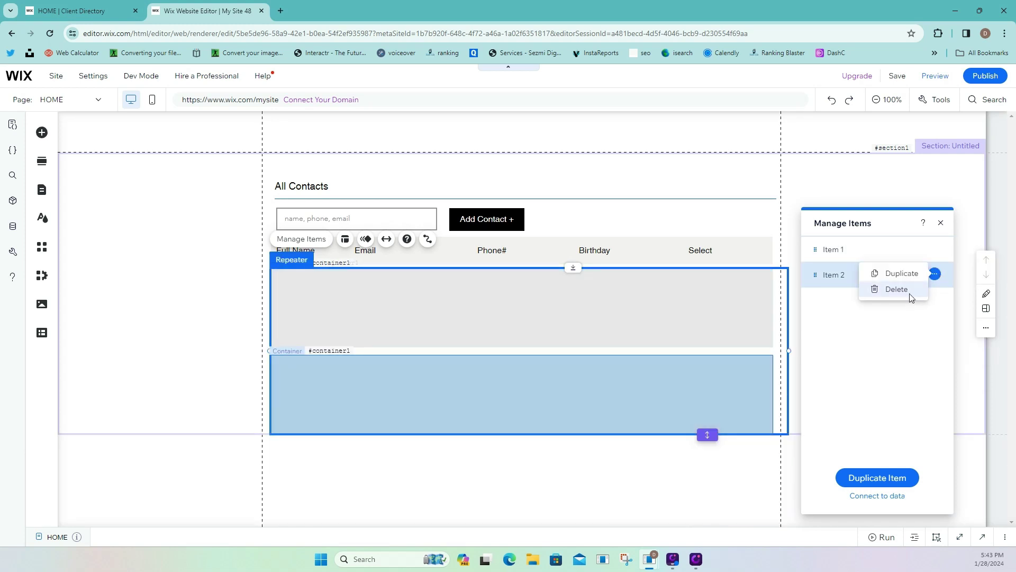
click(910, 298)
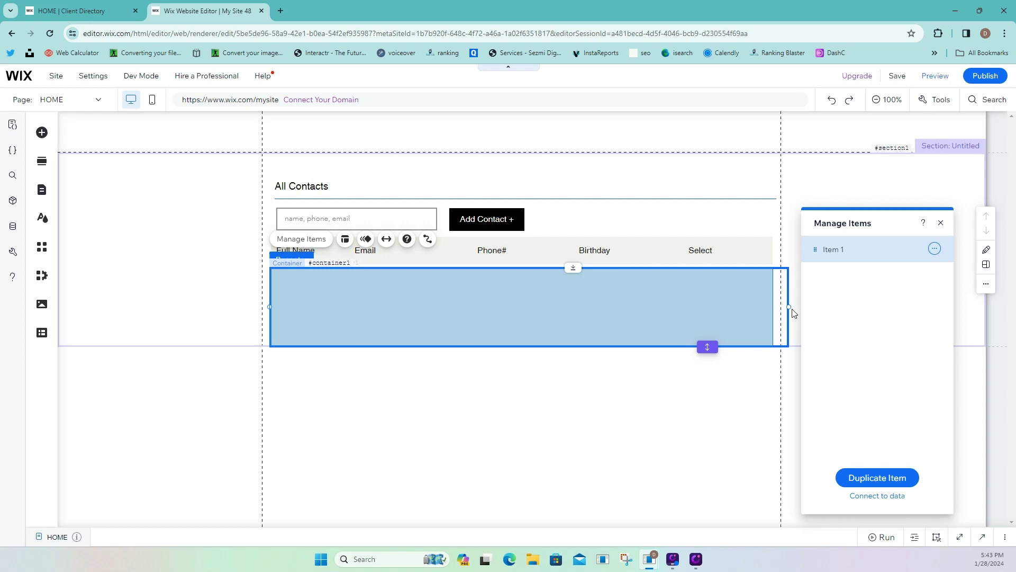
Trim the repeater's right edge and nudge it right to line up under the header.
drag(788, 308, 774, 306)
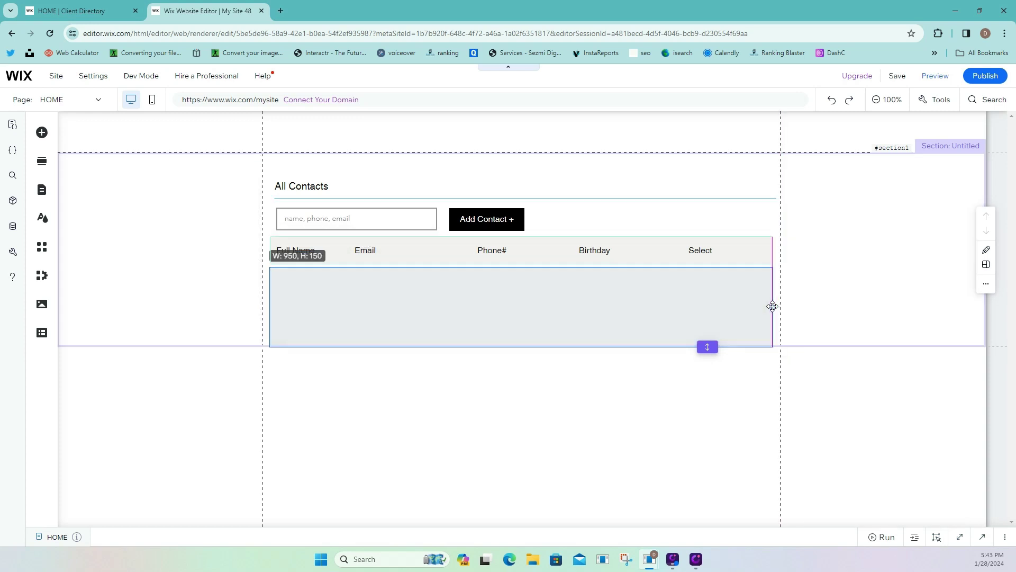
click(266, 299)
drag(274, 295, 277, 295)
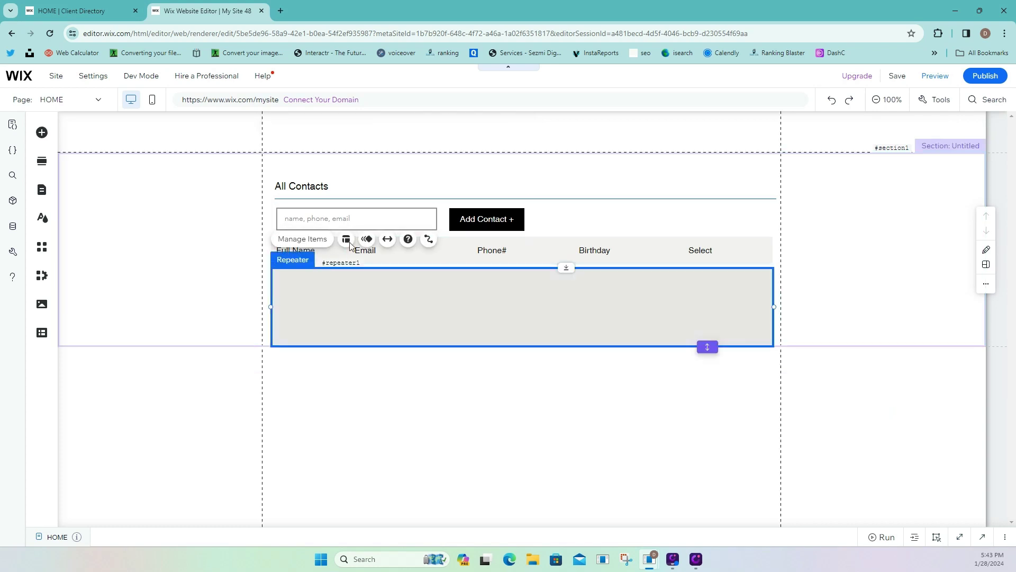
click(339, 288)
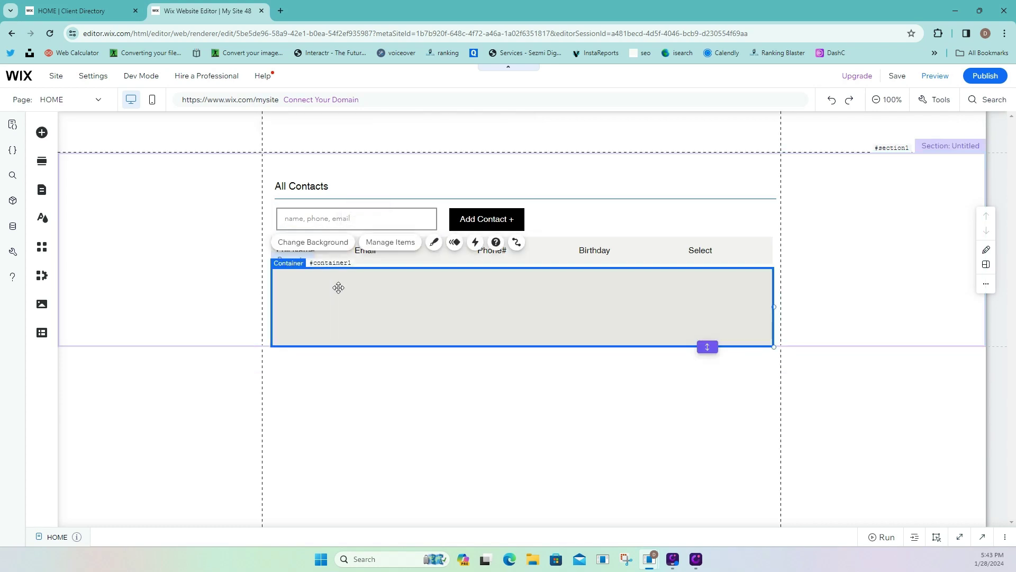
click(434, 242)
click(323, 243)
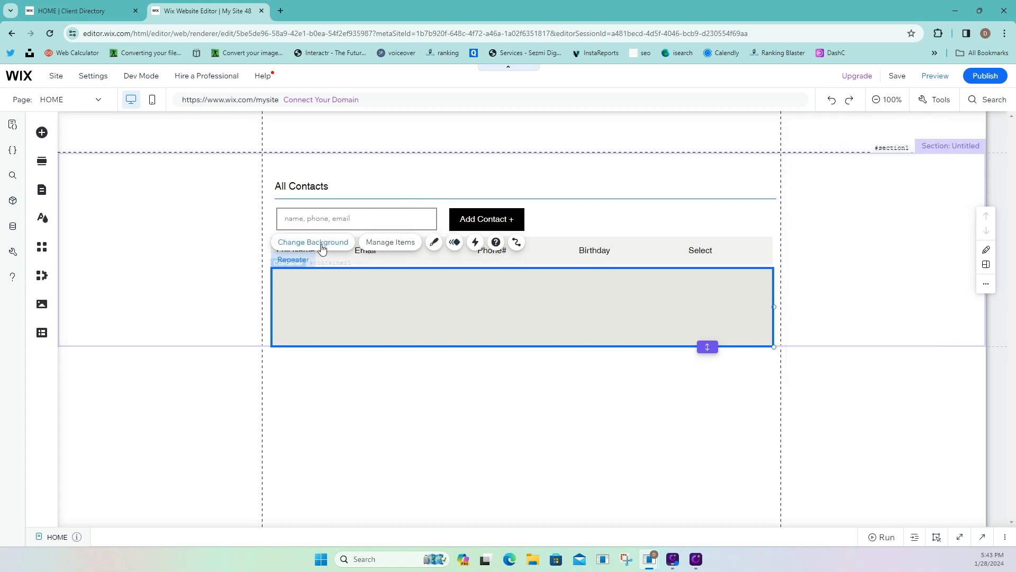
Give the repeater item a white background and apply a shadow to it.
click(834, 235)
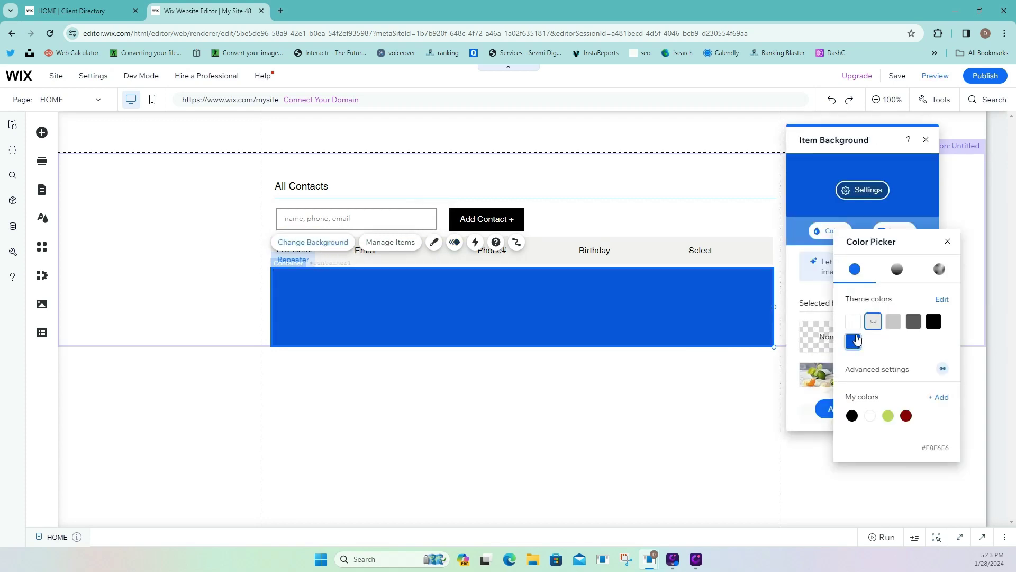
click(853, 326)
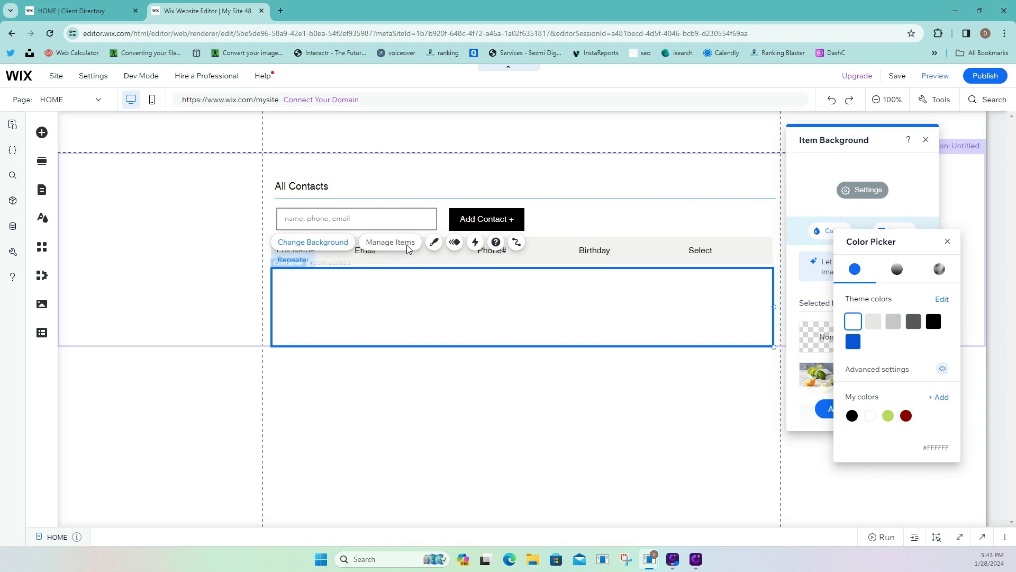
click(433, 243)
click(433, 242)
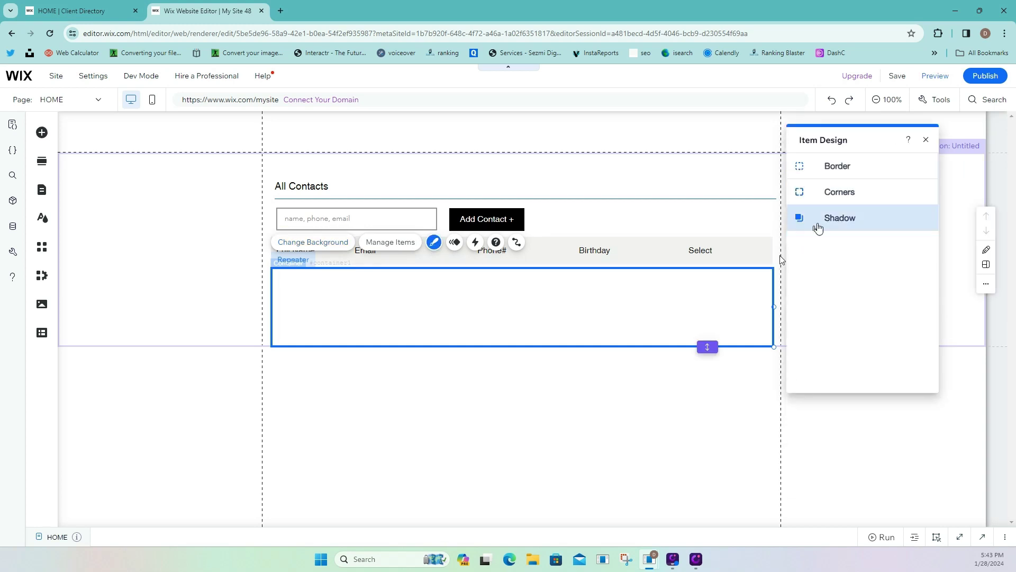
click(841, 222)
click(913, 198)
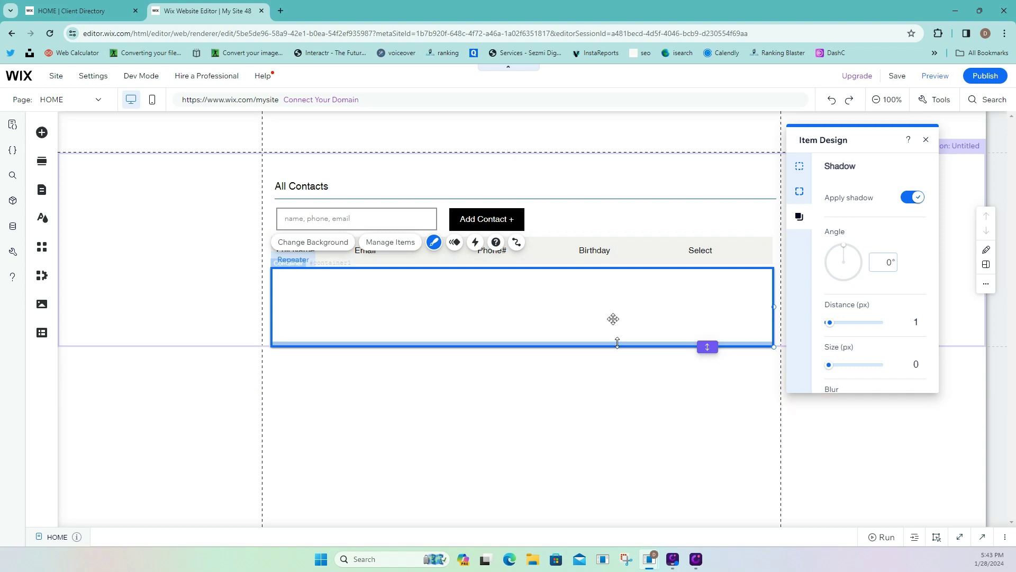
Lengthen the section downward and shorten the repeater item to 950 × 70.
mouse_move(612, 320)
mouse_down()
mouse_move(609, 303)
mouse_move(609, 318)
mouse_up()
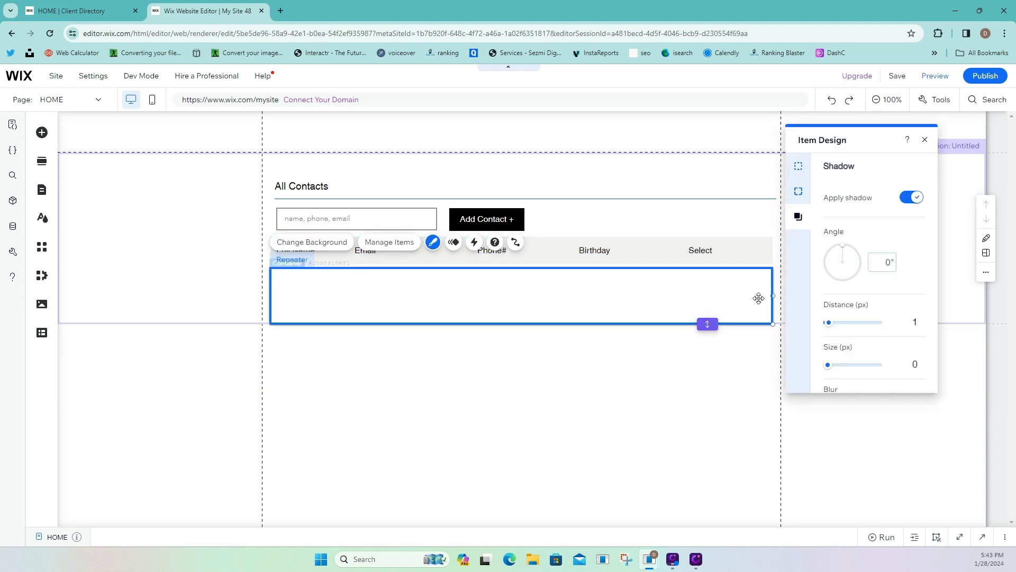
click(228, 311)
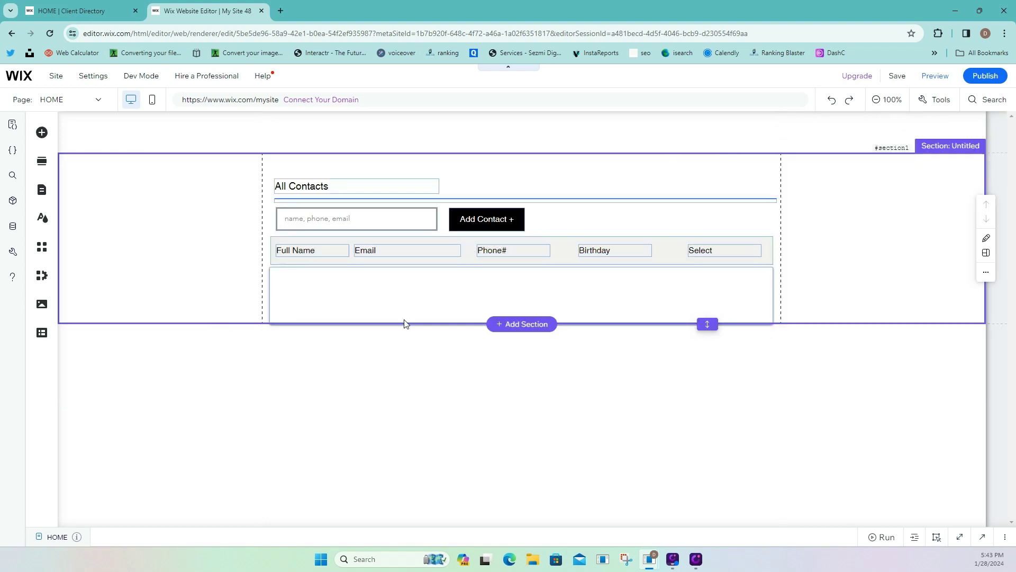
drag(717, 321, 717, 498)
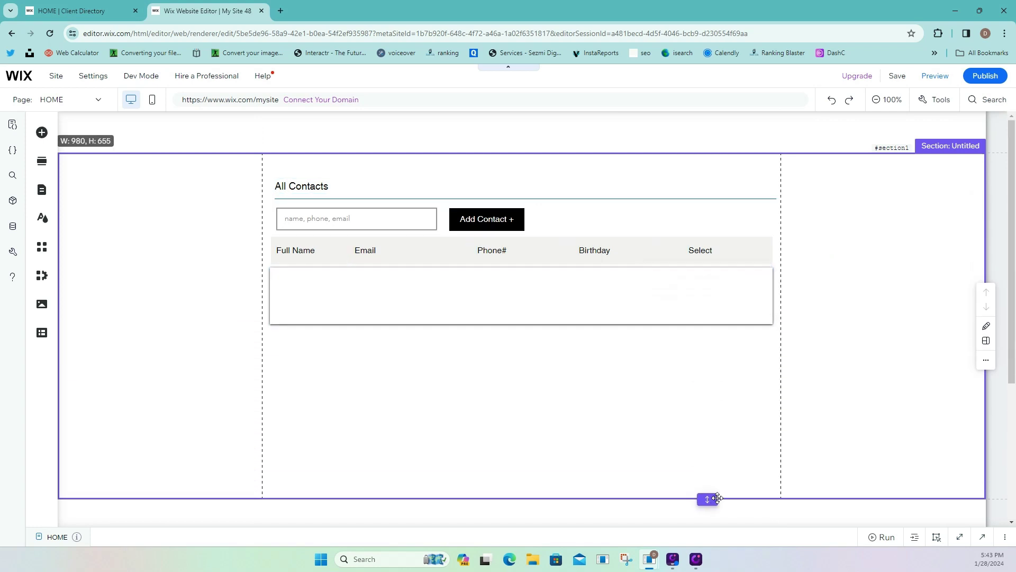
click(542, 306)
click(540, 300)
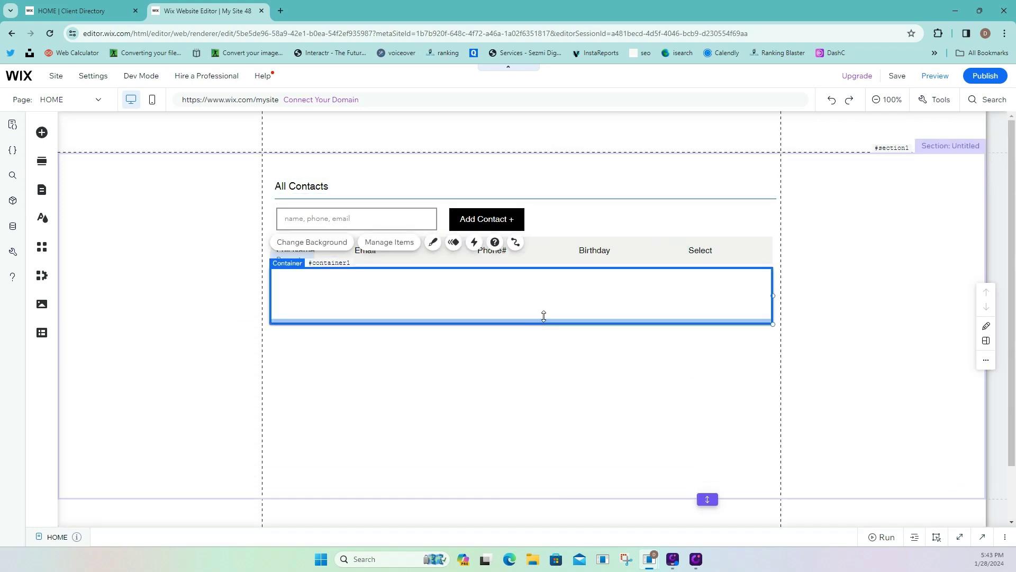
mouse_move(543, 316)
mouse_down()
mouse_move(542, 297)
mouse_move(545, 306)
mouse_up()
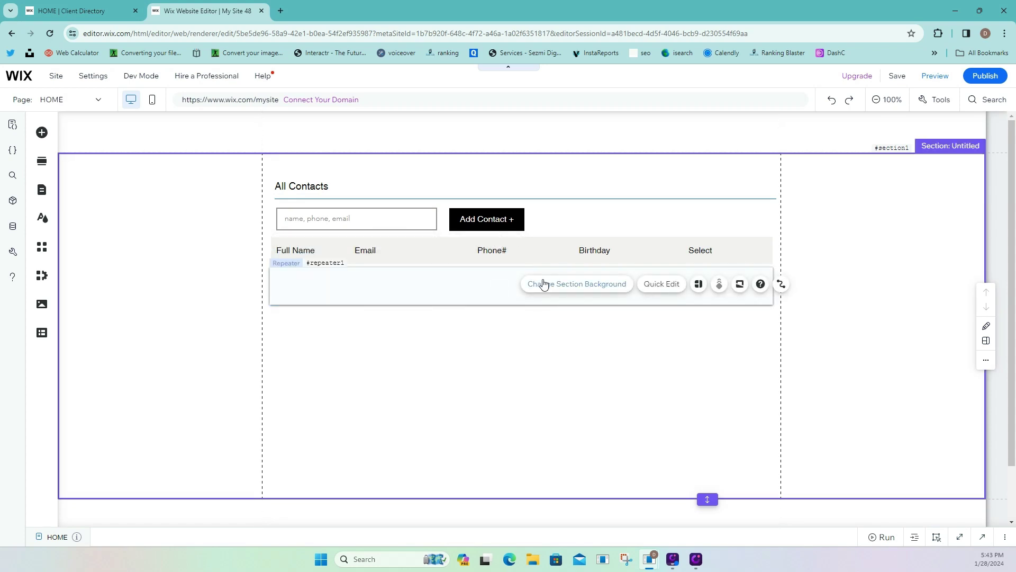
click(458, 276)
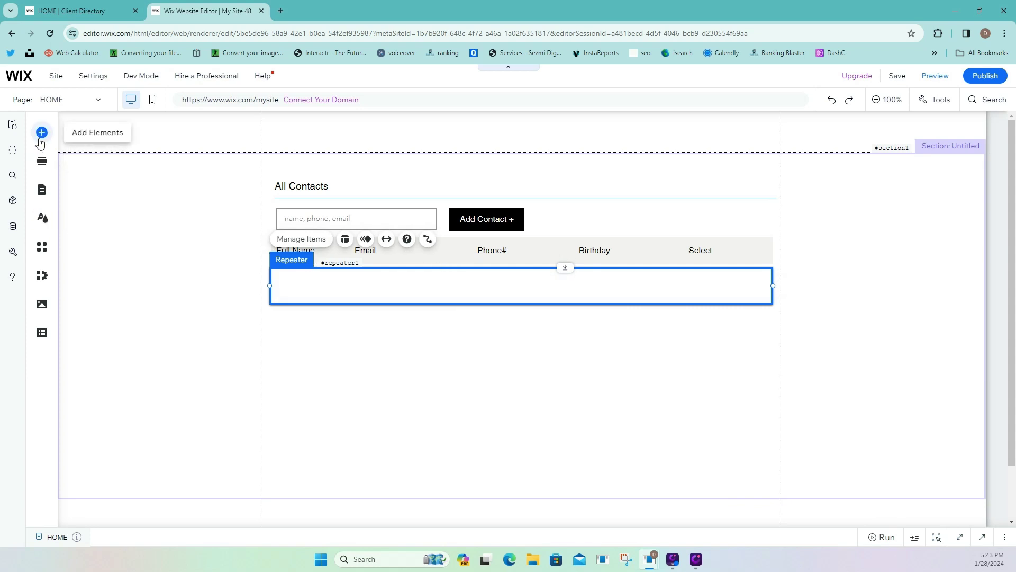
Open the AI Image Creator via Add Elements > Image > Upload Images, skipping the upload box.
click(40, 136)
click(93, 366)
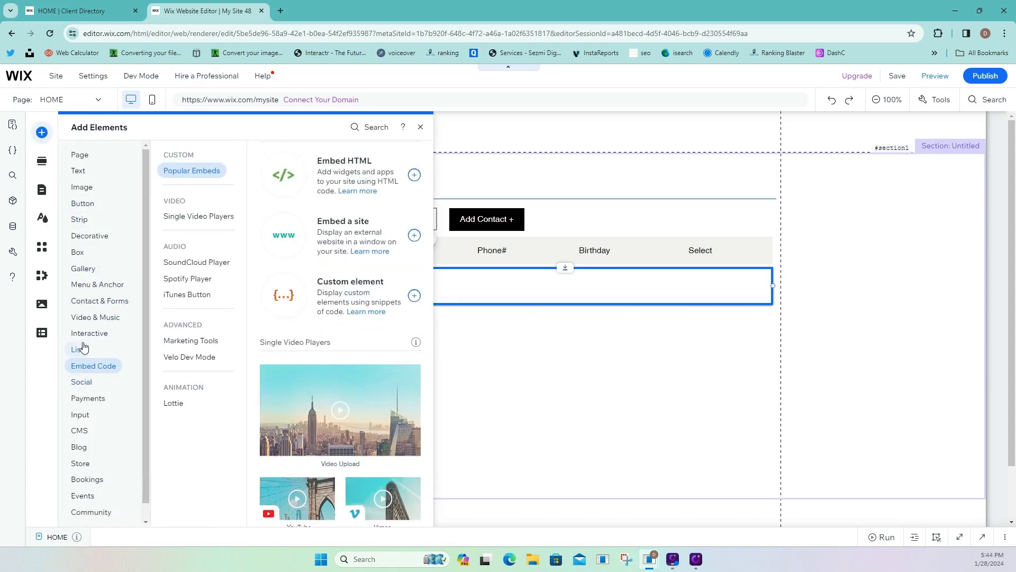
mouse_move(93, 195)
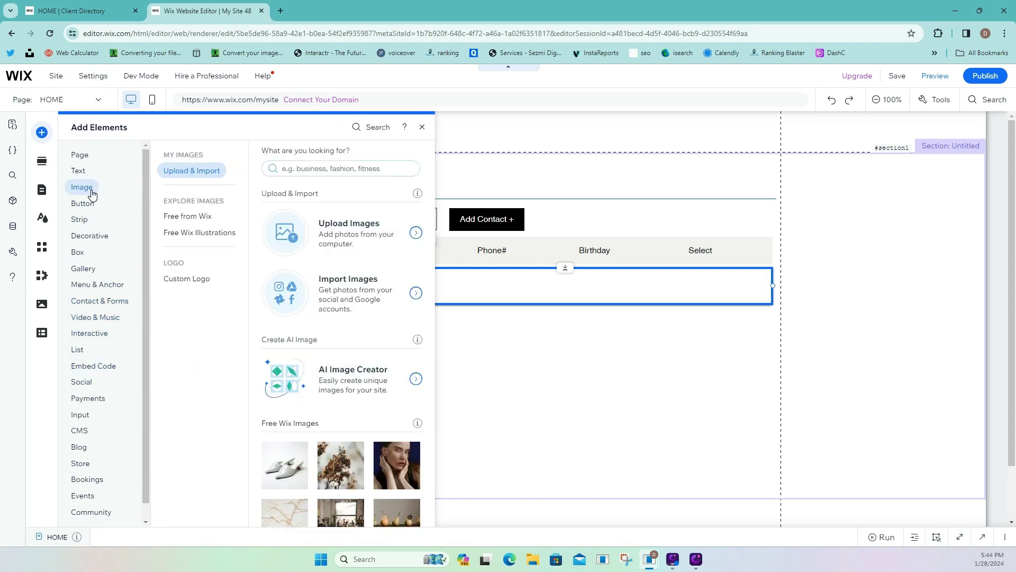
click(328, 236)
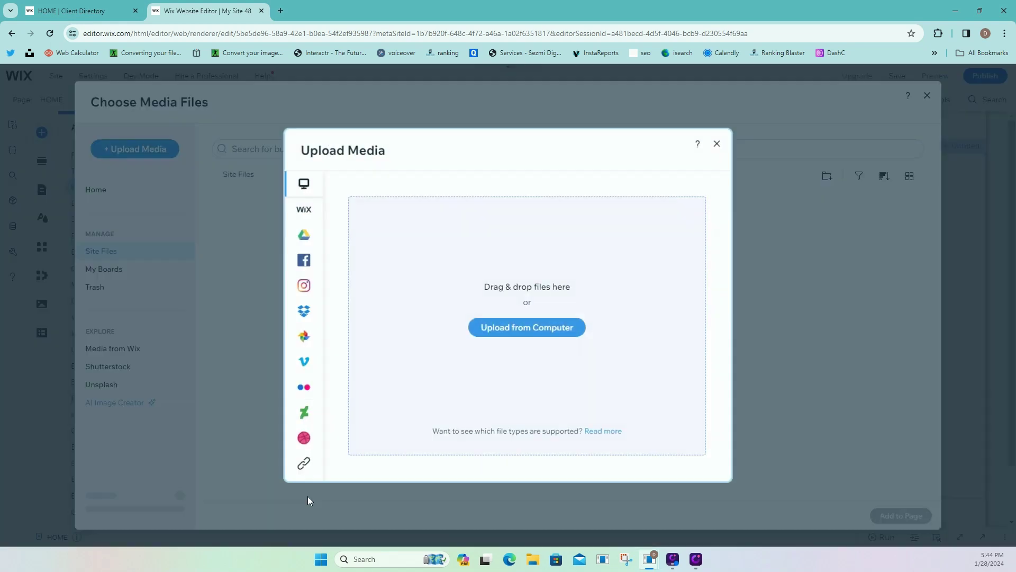
click(718, 144)
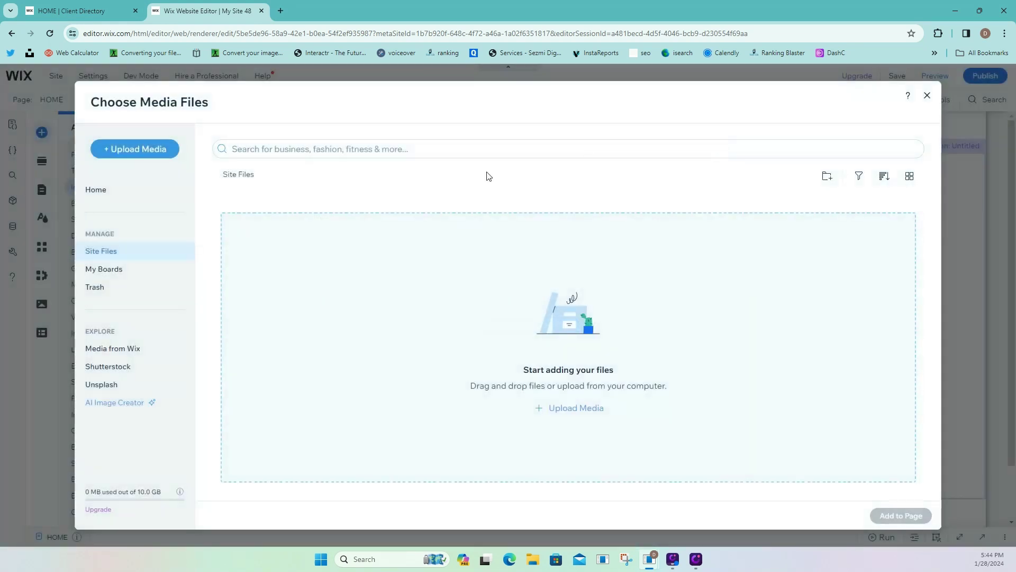
click(97, 405)
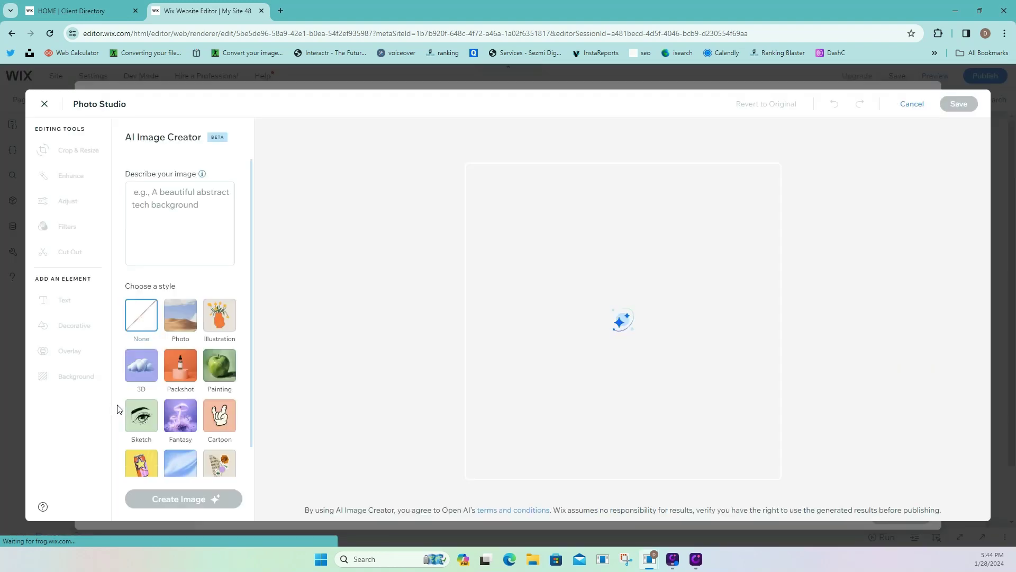
Generate an Illustration-style 'Profile Icon, no background' image and save it to site files.
click(170, 237)
text(Profile, no background)
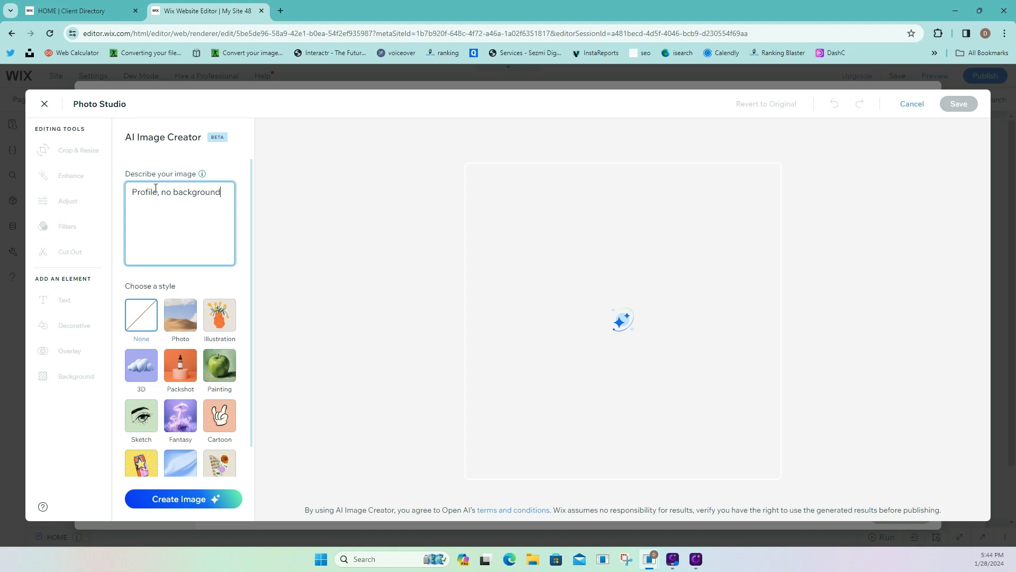
text(Icon)
click(216, 329)
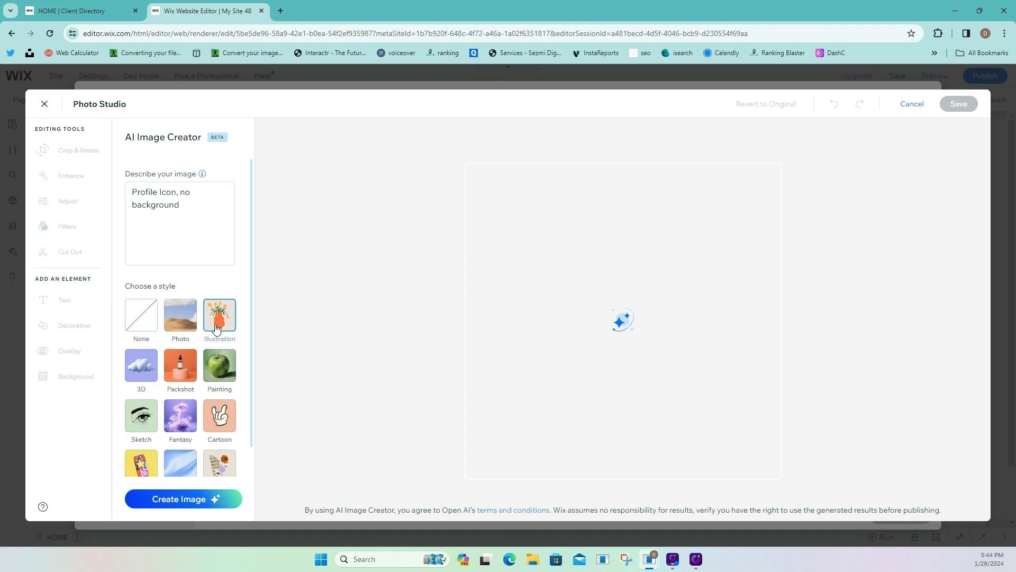
scroll(196, 397, down, 1)
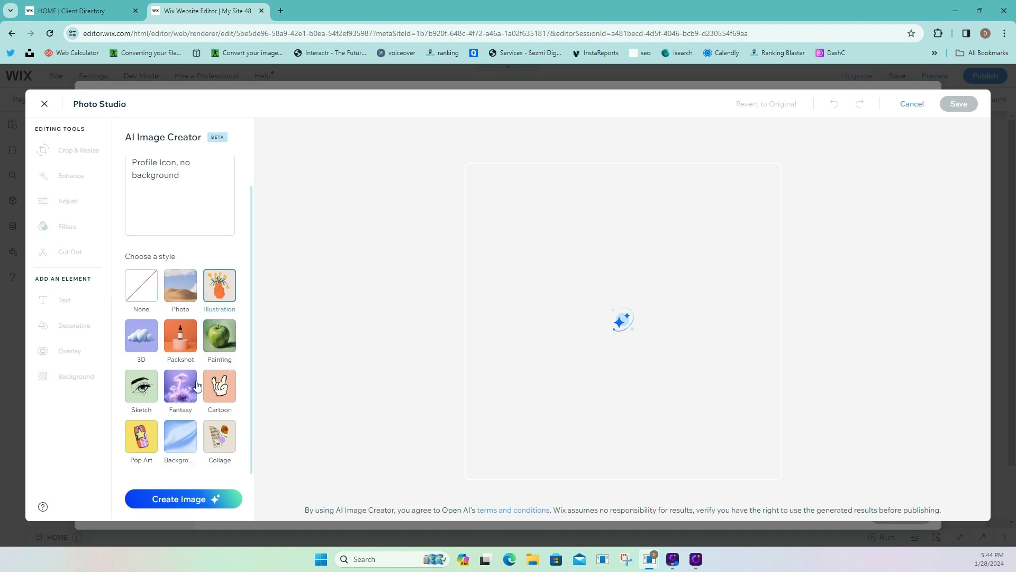
click(199, 501)
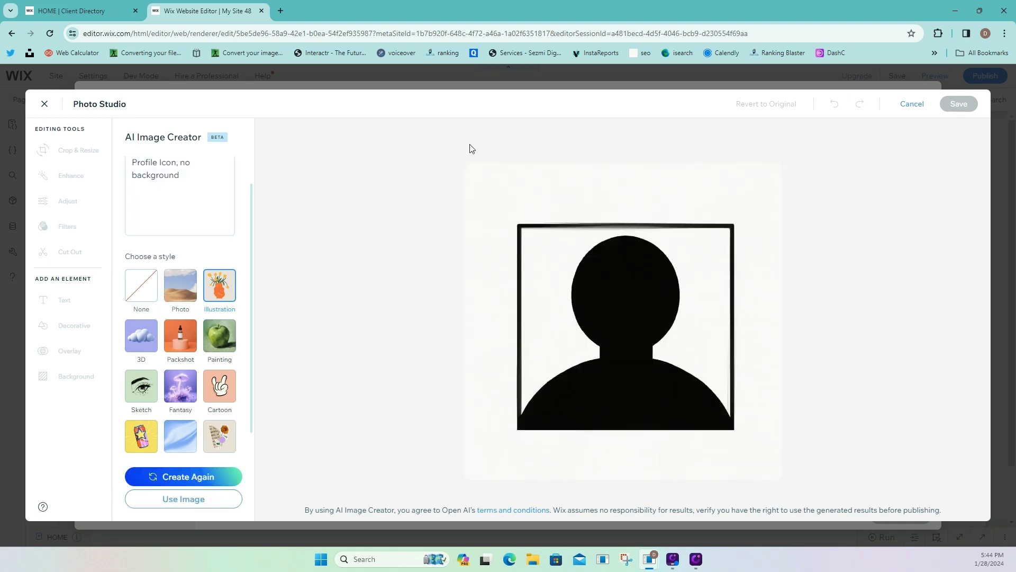
mouse_move(710, 281)
click(761, 465)
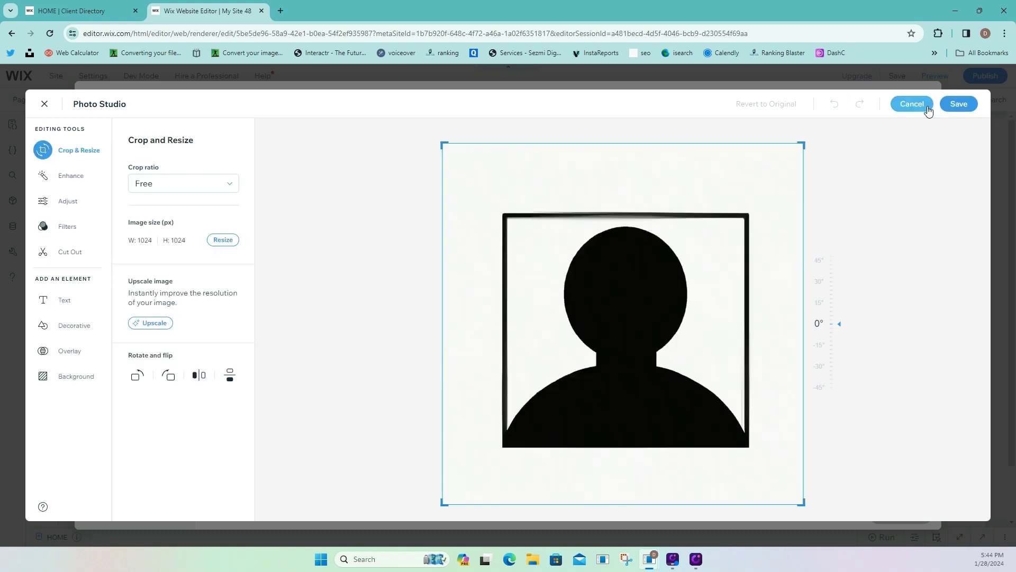
click(955, 104)
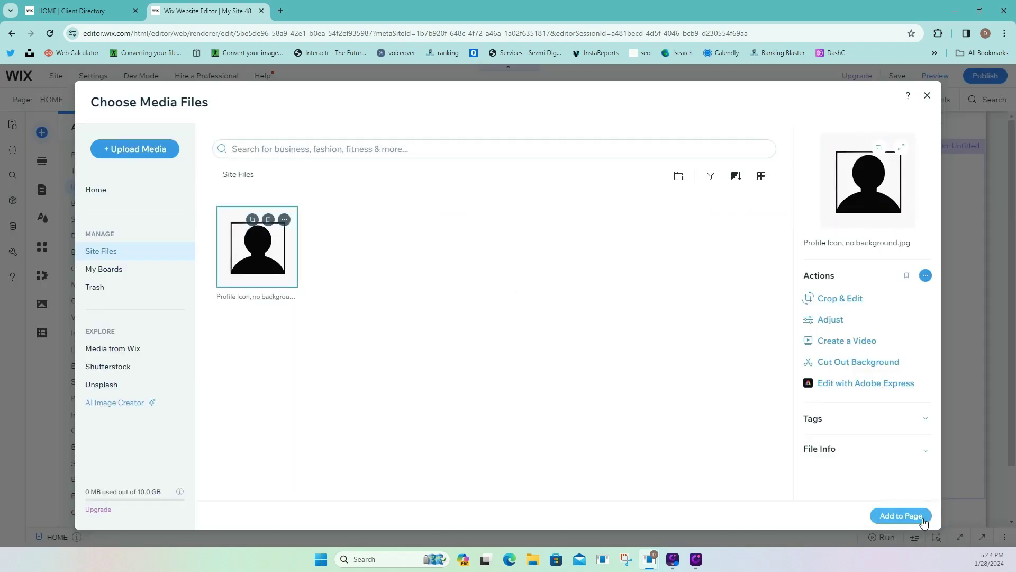
Add the profile icon at 100×100 and place it at the left of the repeater row.
click(901, 515)
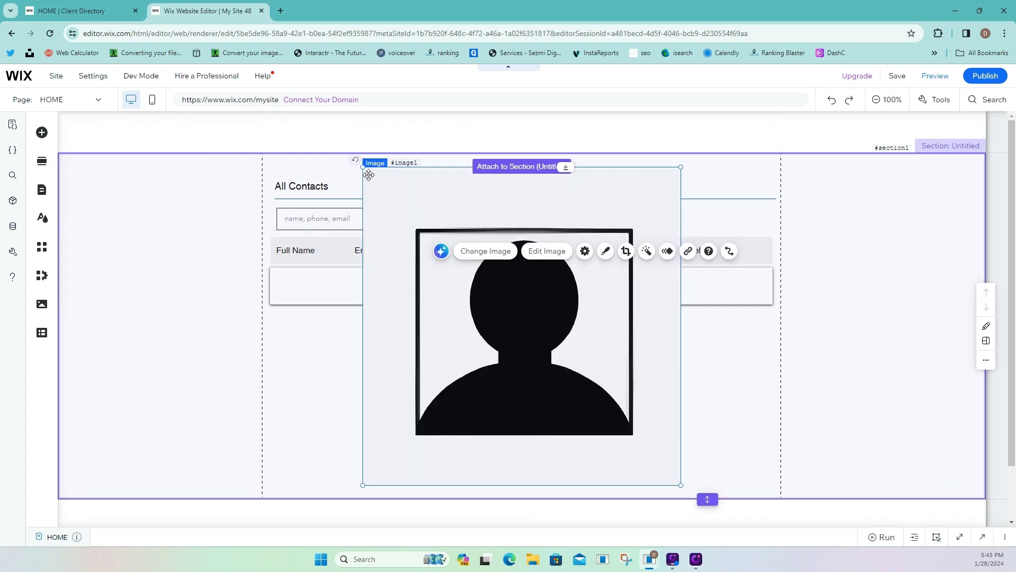
drag(367, 169, 606, 410)
drag(660, 456, 298, 290)
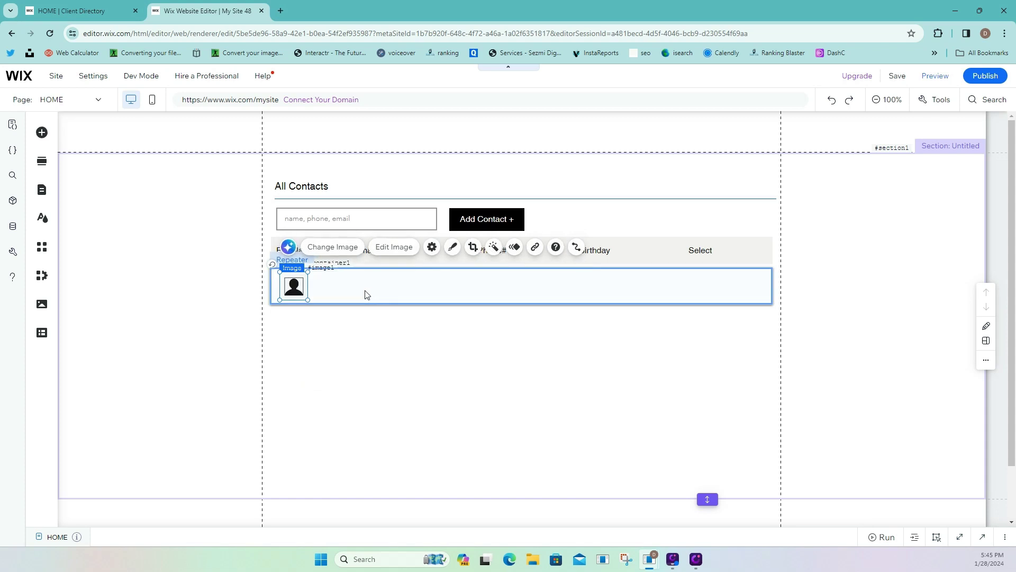
click(361, 286)
click(297, 279)
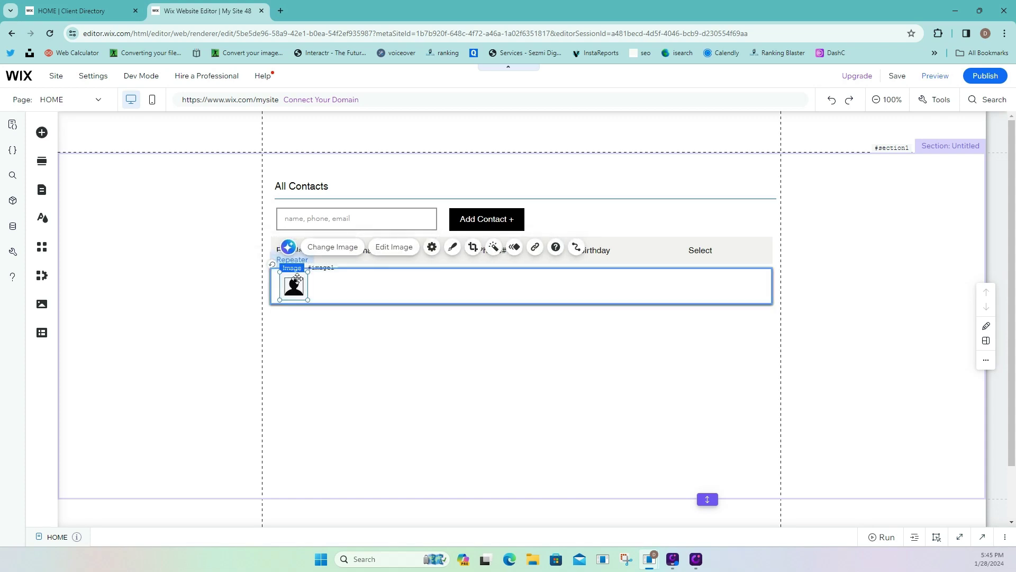
click(454, 248)
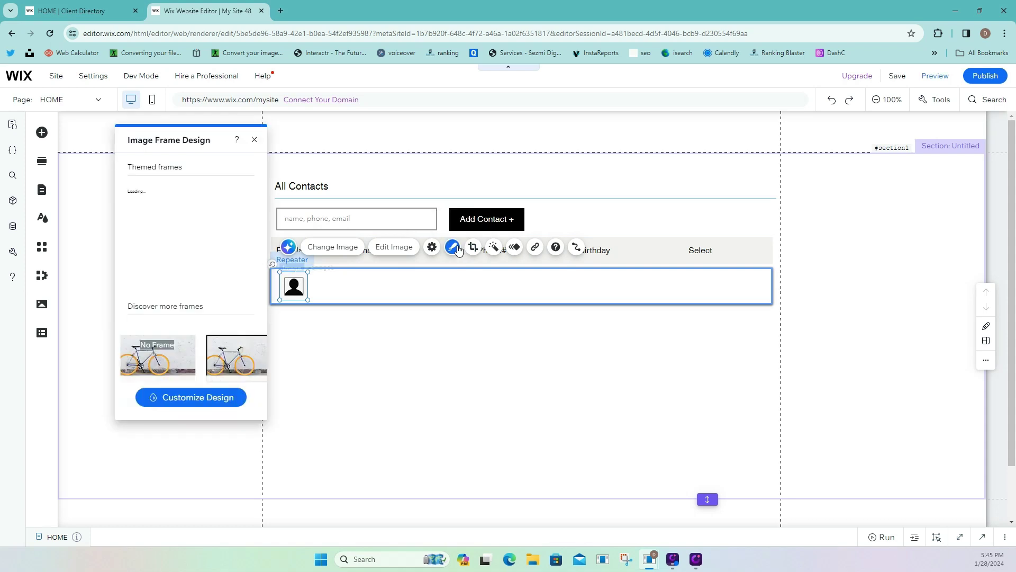
scroll(190, 296, down, 3)
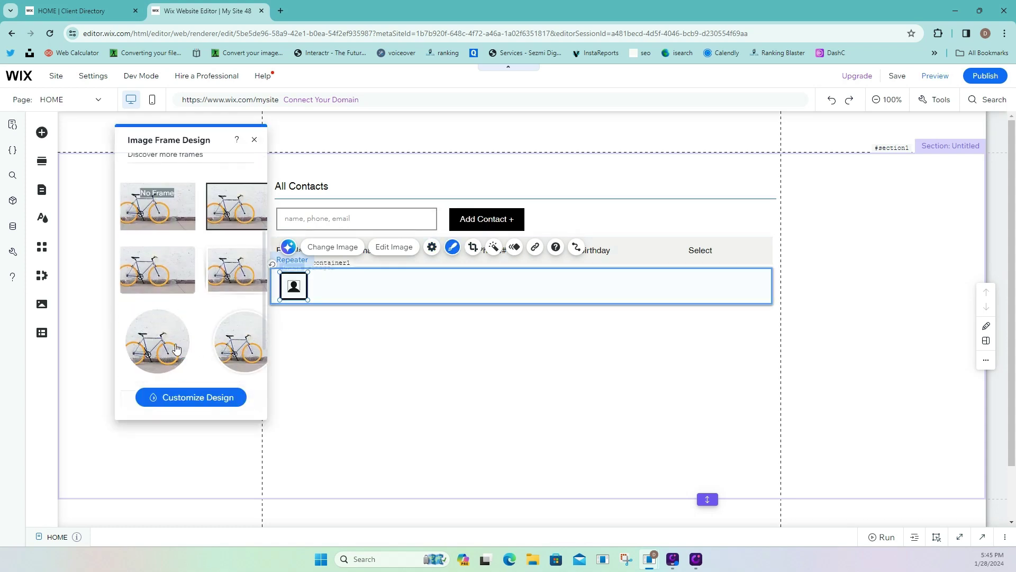
click(295, 354)
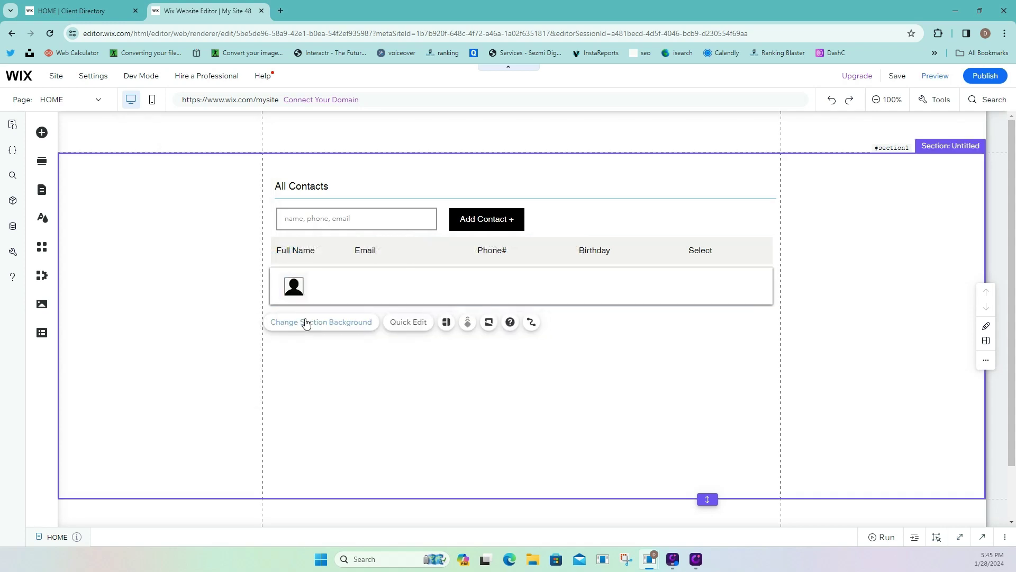
Duplicate the Full Name heading and move the copy into the row beside the icon.
click(304, 251)
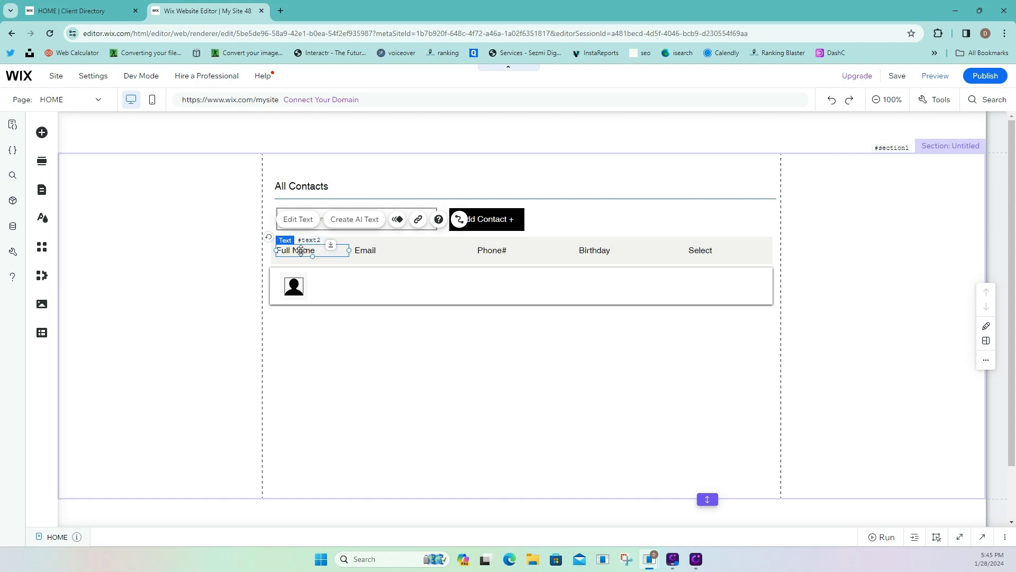
right_click(300, 251)
click(340, 310)
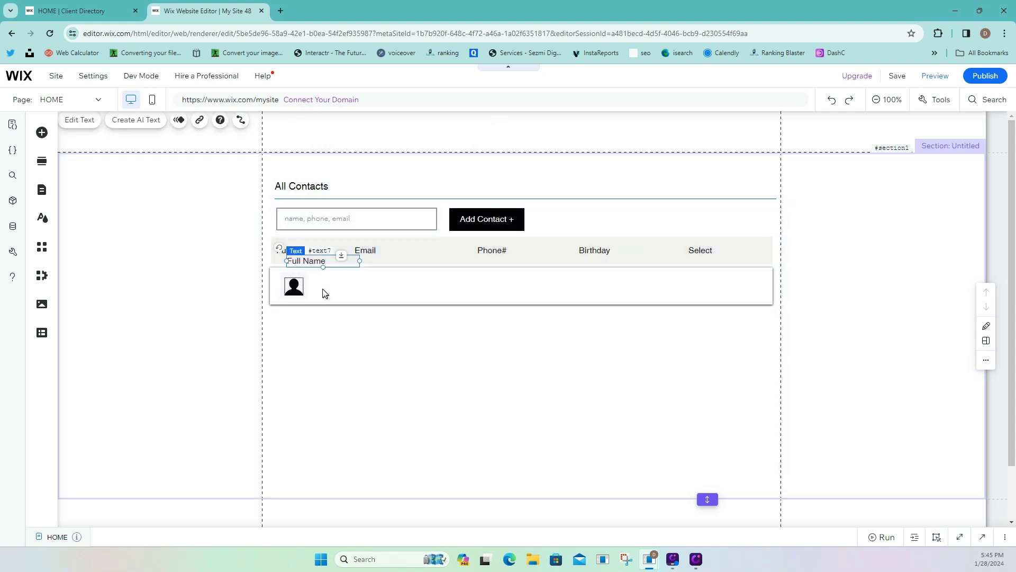
drag(321, 261, 302, 286)
click(294, 289)
click(296, 286)
click(280, 286)
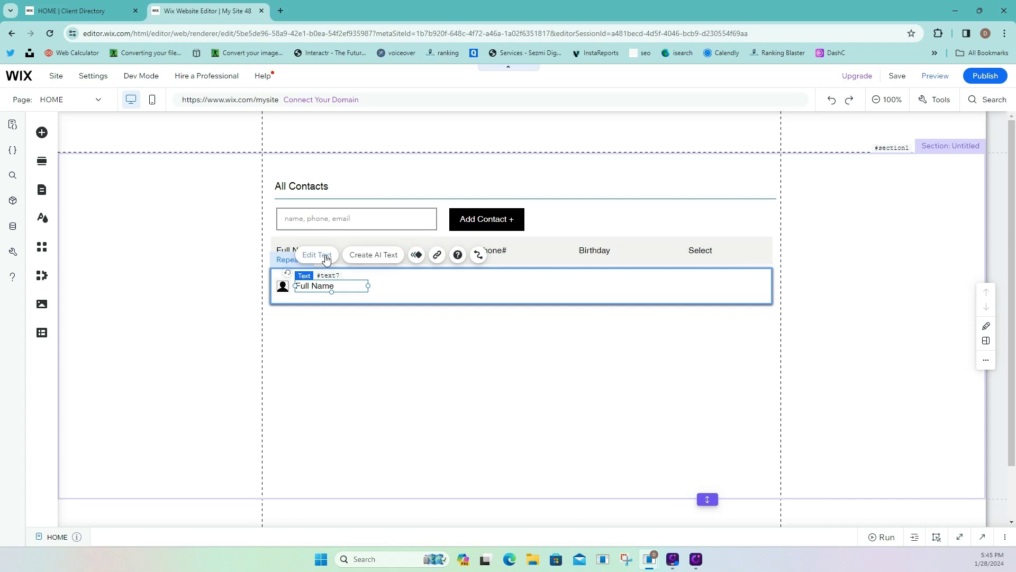
Set the row's name text to 13 px and change it to 'Full Name cms'.
click(317, 255)
click(261, 279)
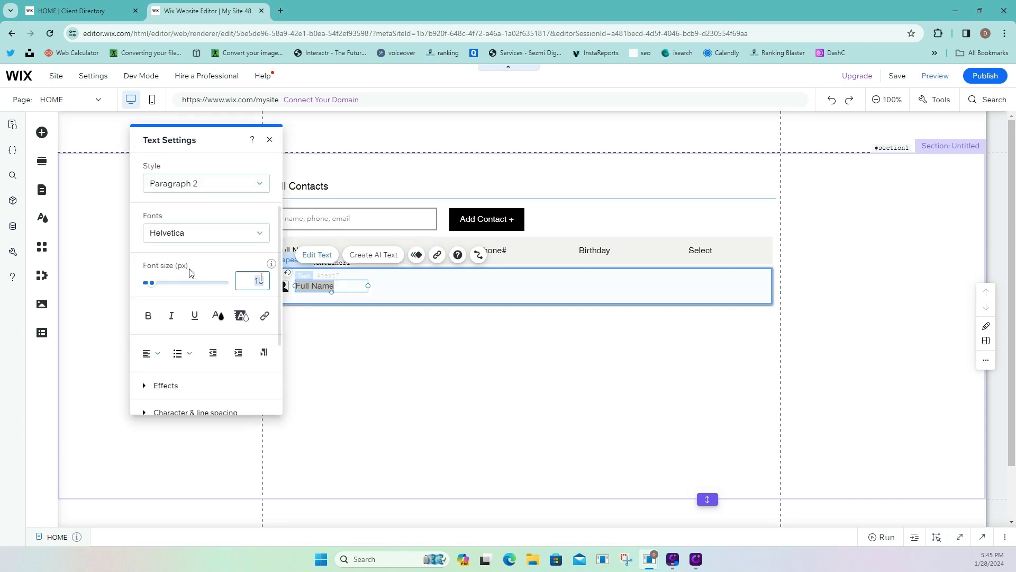
text(13)
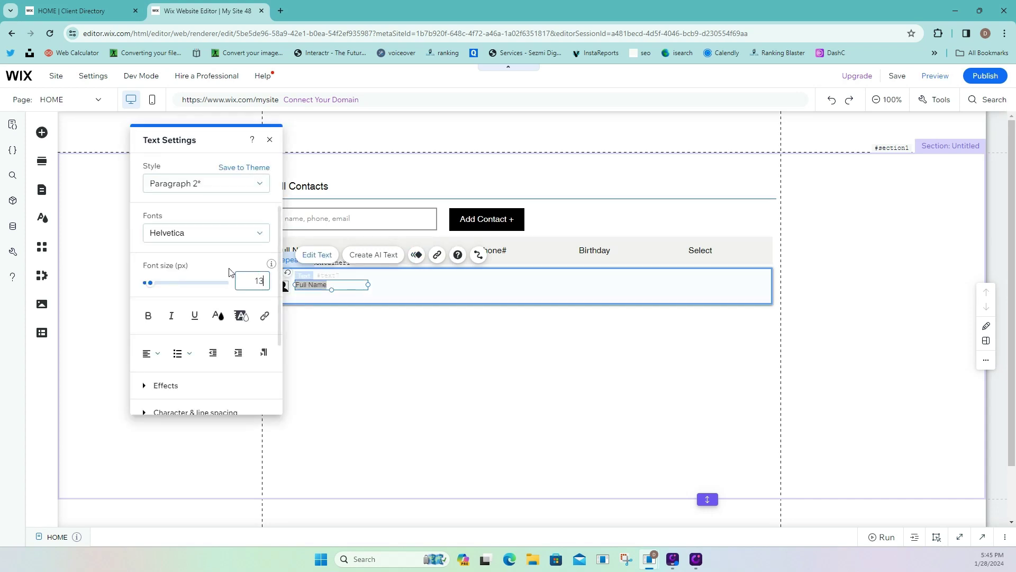
click(355, 301)
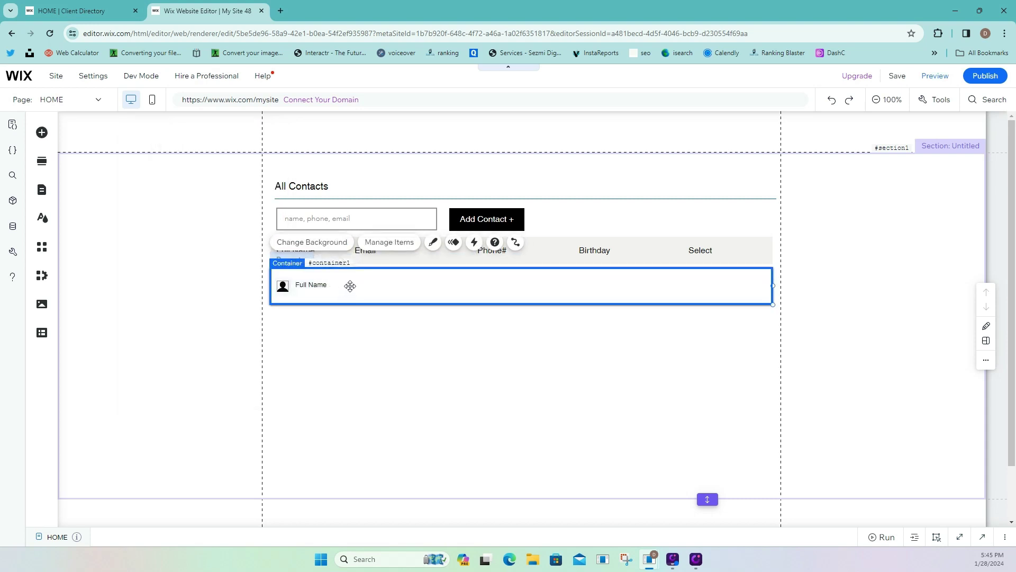
click(339, 284)
drag(337, 281, 341, 285)
double_click(342, 288)
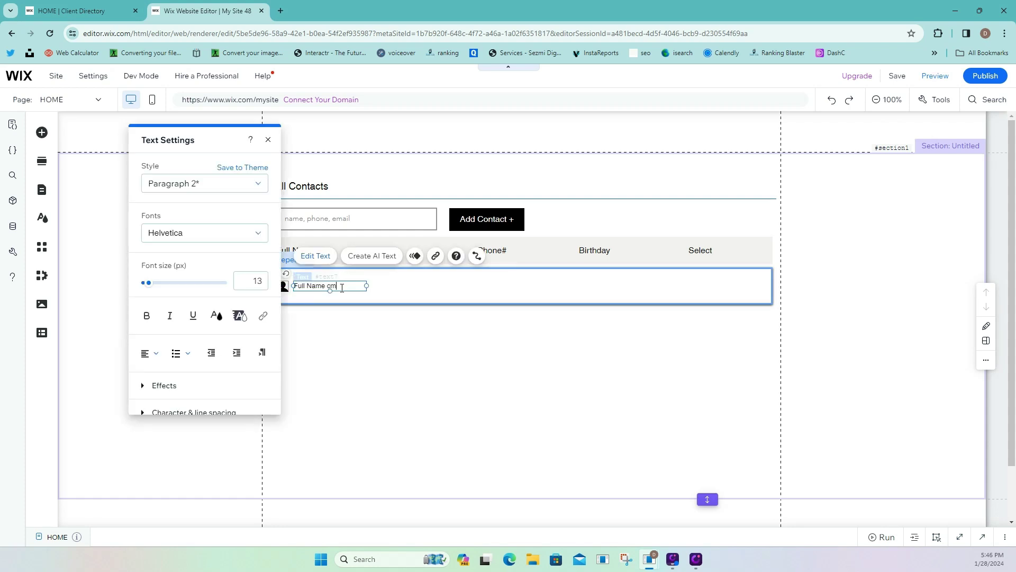
click(379, 283)
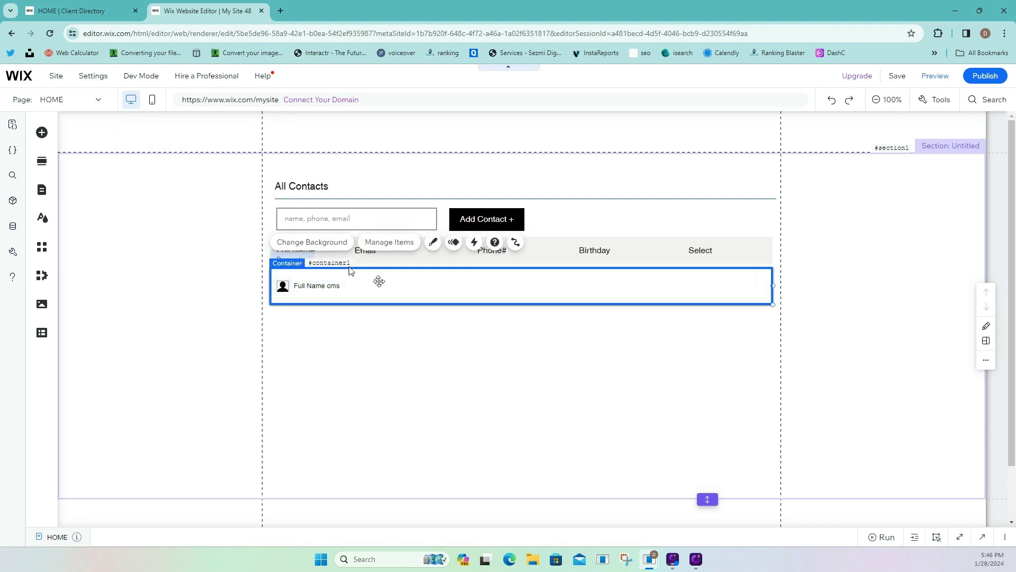
click(362, 287)
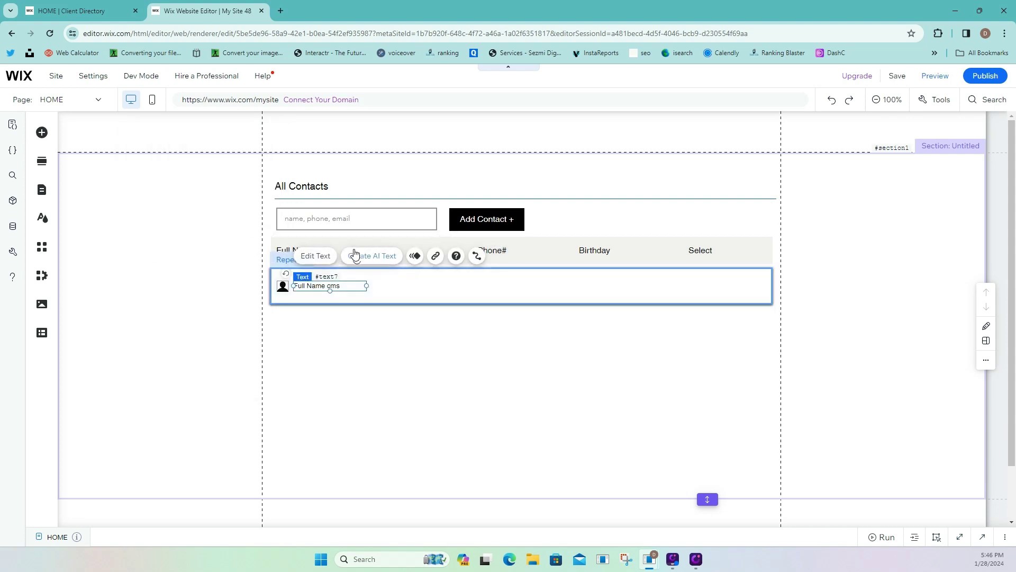
Nudge the Email heading right and add an 'Email cms' copy of the name text under it.
click(354, 250)
click(359, 252)
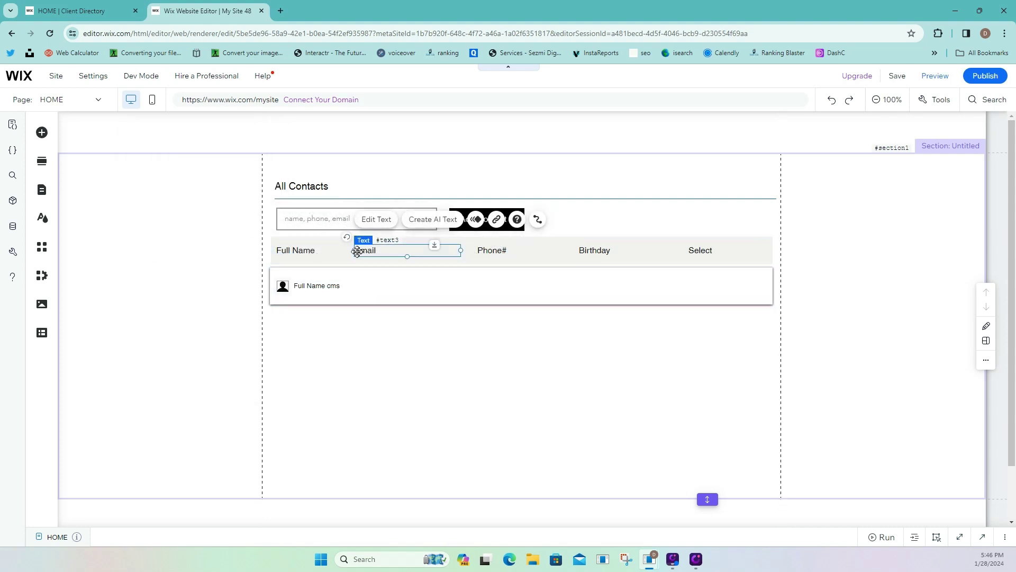
drag(360, 252, 365, 252)
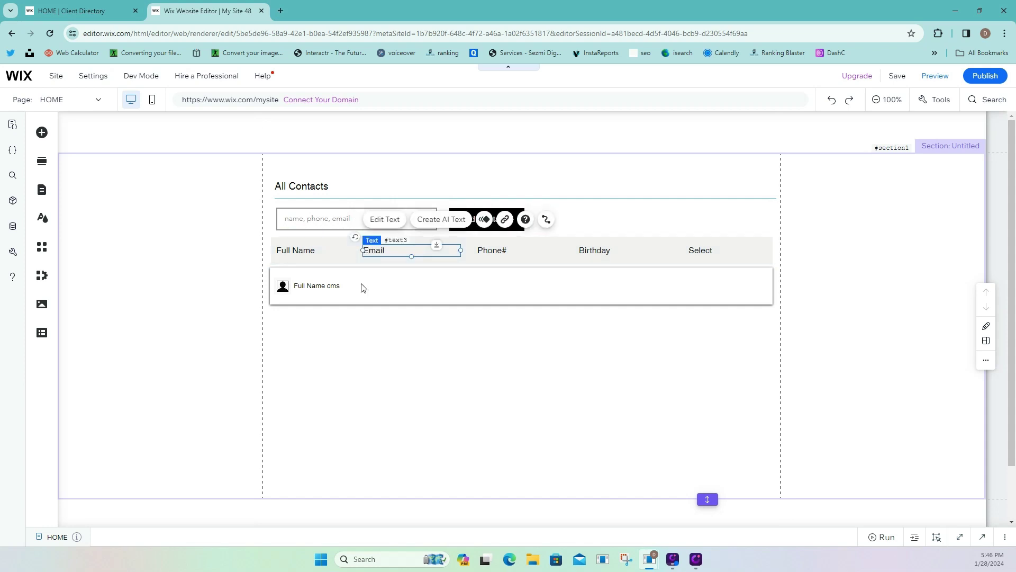
click(332, 287)
click(331, 287)
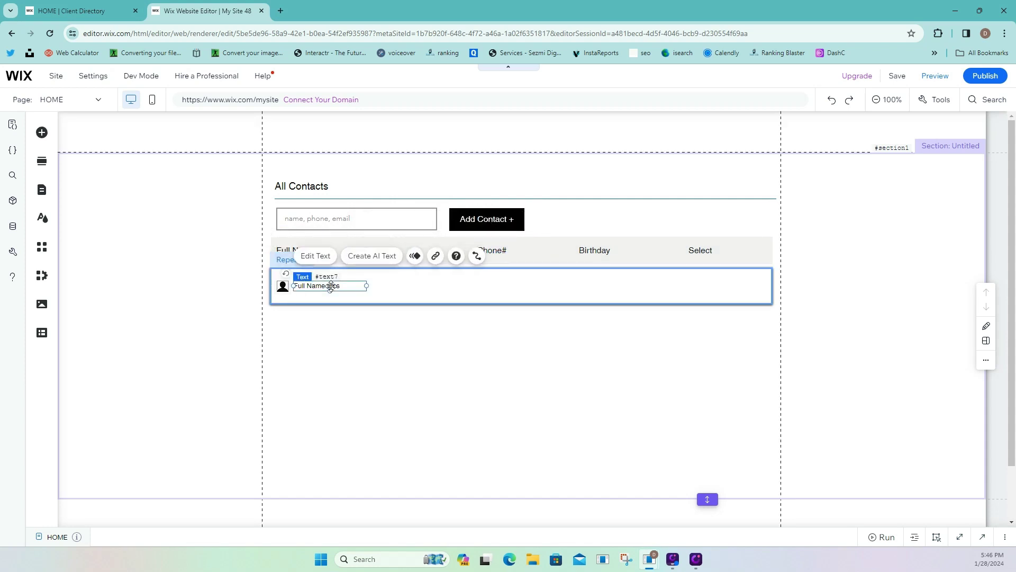
right_click(332, 287)
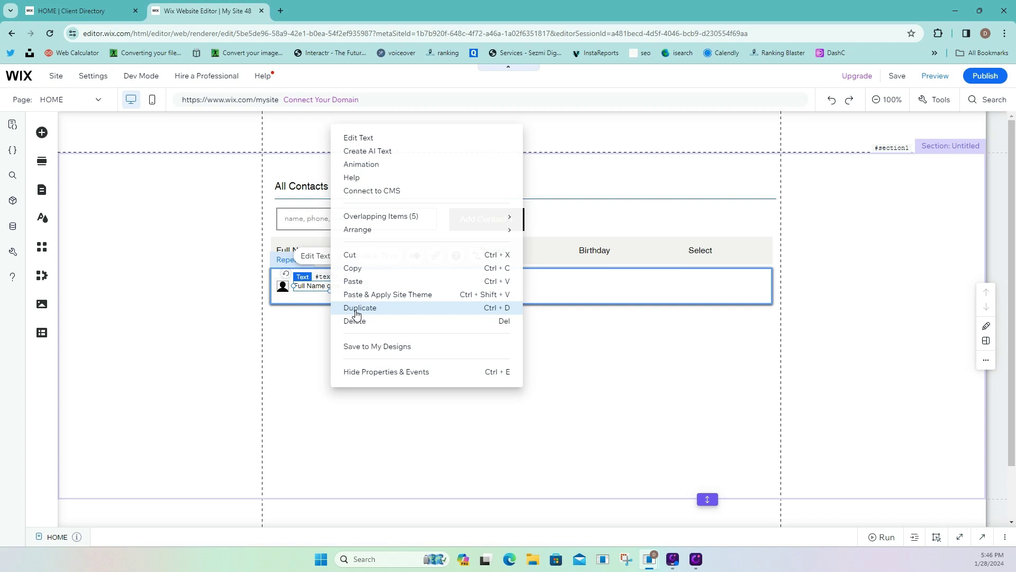
click(356, 308)
drag(332, 294, 396, 284)
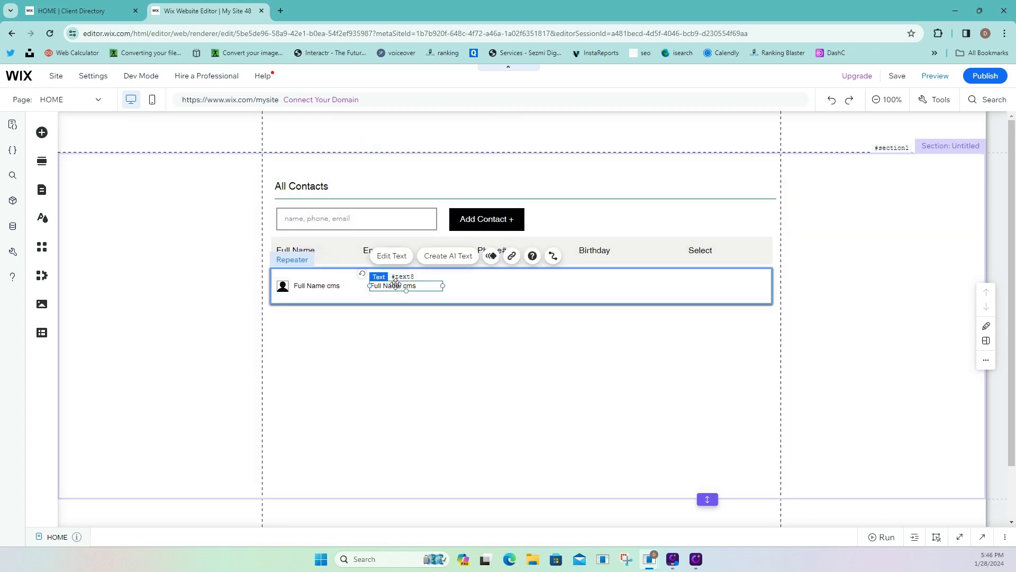
double_click(397, 285)
text(e)
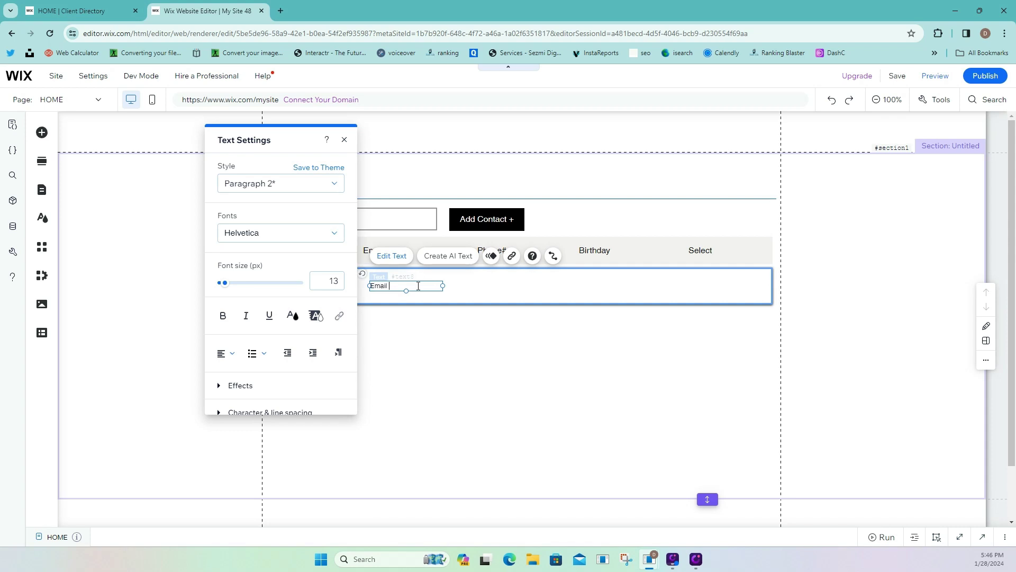
click(459, 288)
click(431, 284)
right_click(437, 287)
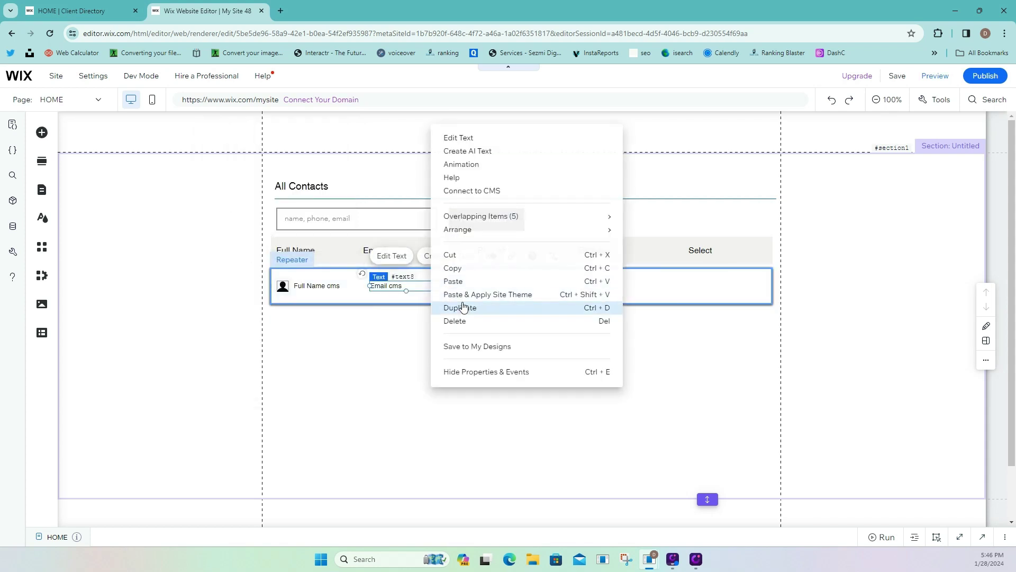
click(463, 307)
drag(418, 290, 509, 283)
double_click(511, 284)
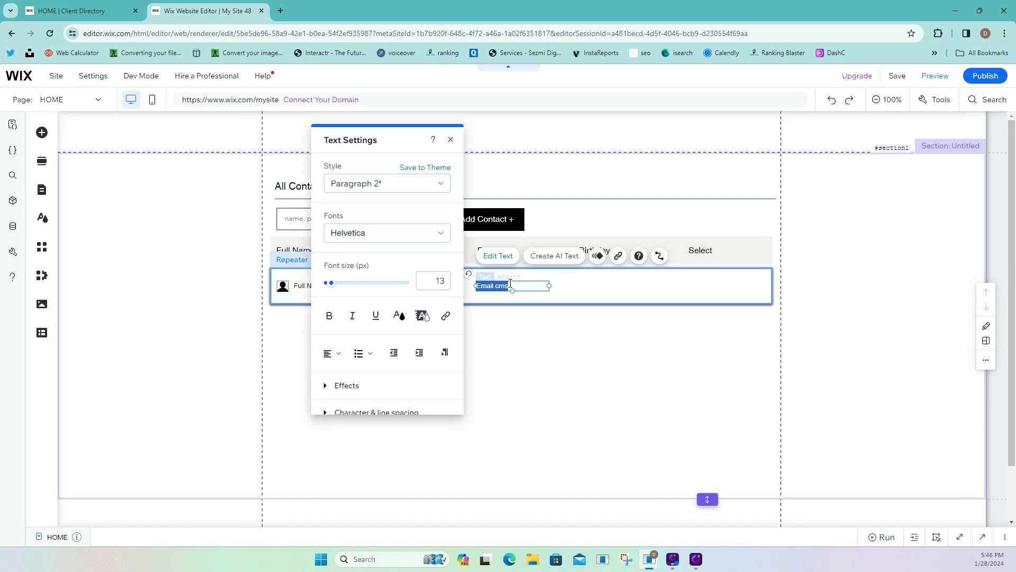
text(000-000-0000)
click(595, 269)
Duplicate the phone text under Birthday and change it to '00-00-0000'.
click(521, 286)
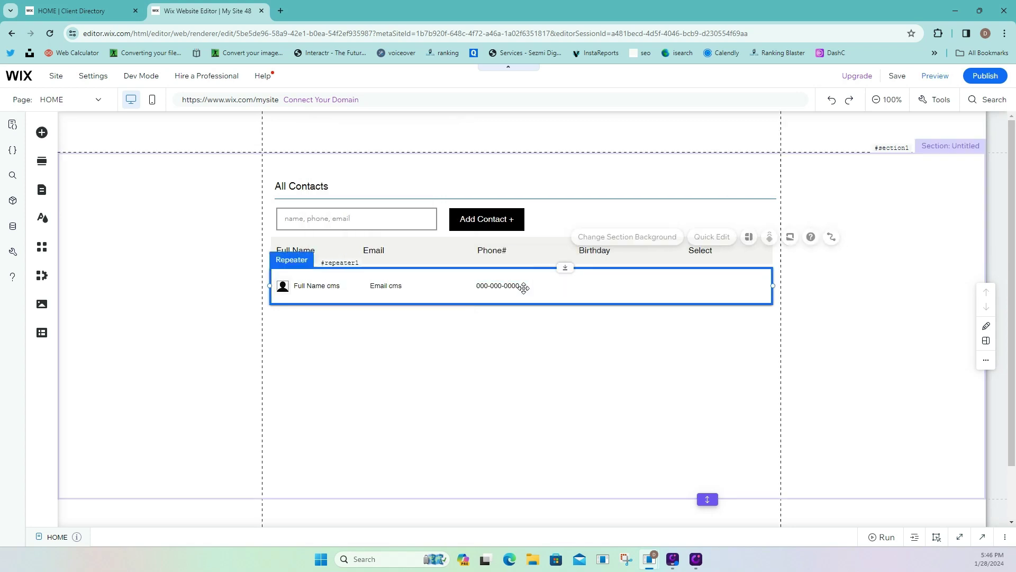
right_click(521, 287)
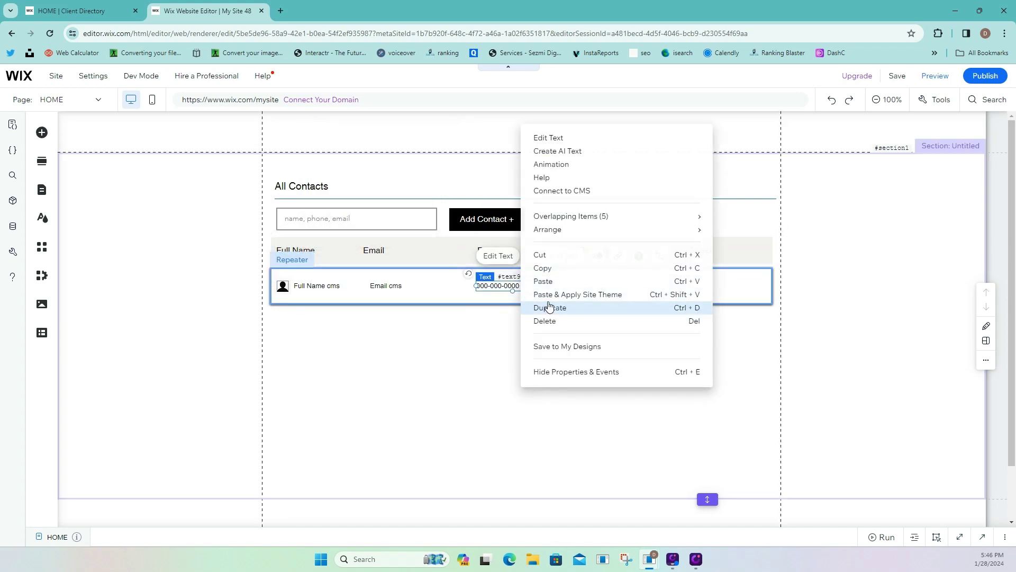
click(548, 305)
drag(518, 297, 608, 286)
double_click(608, 285)
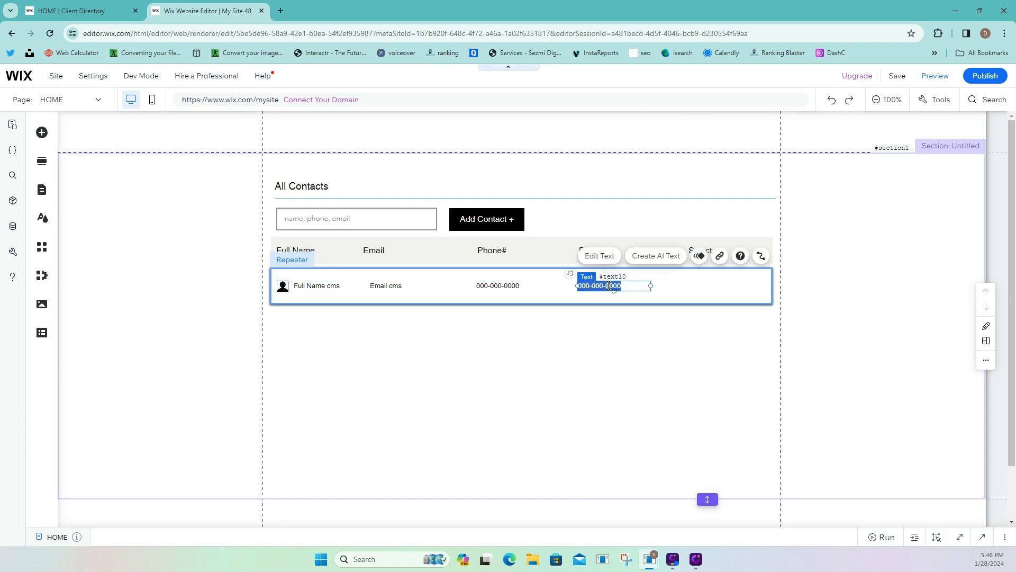
text(0)
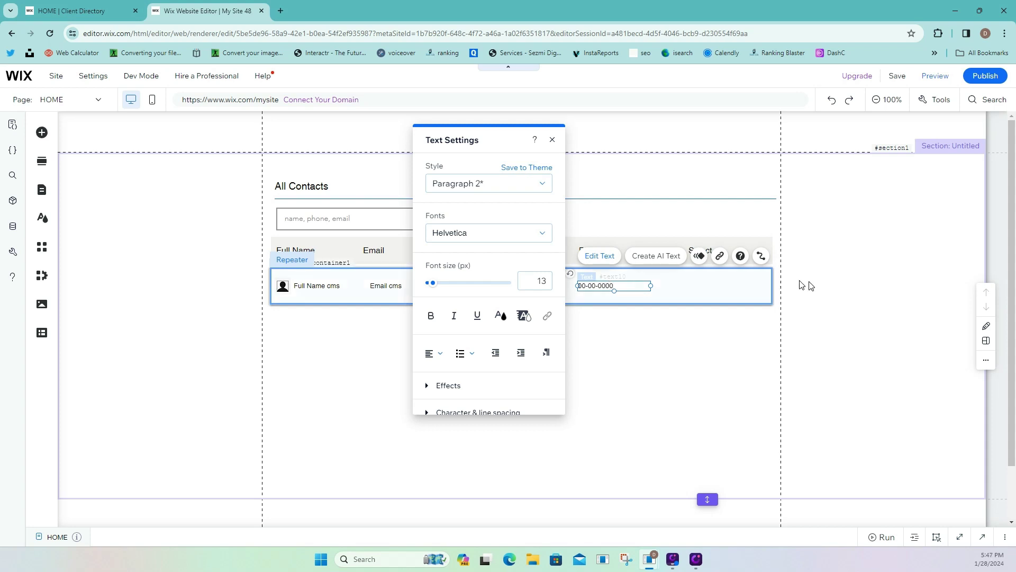
click(733, 294)
click(41, 134)
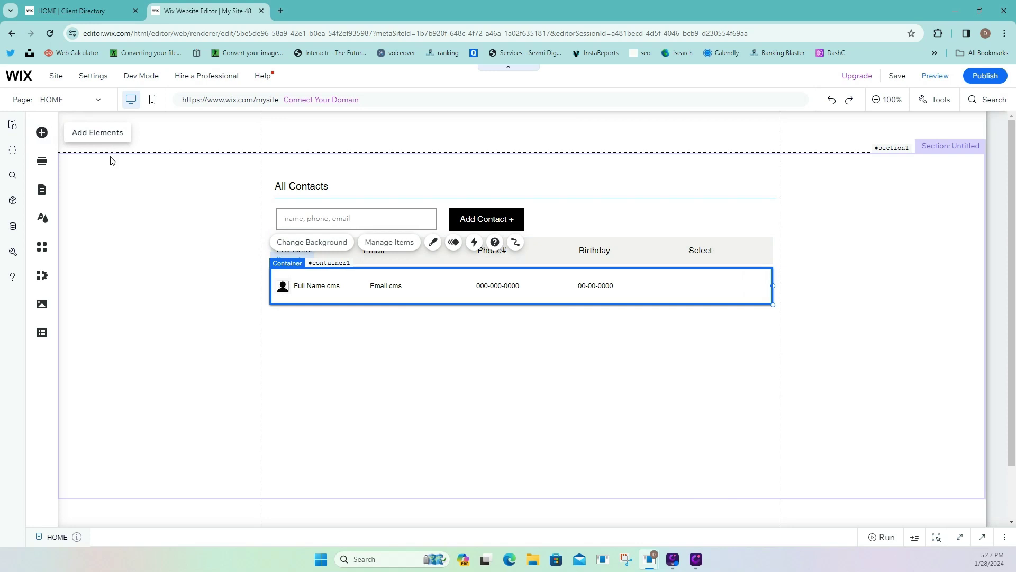
Add a themed button, set its text to 13 px, and make it about 30 px high.
mouse_move(95, 208)
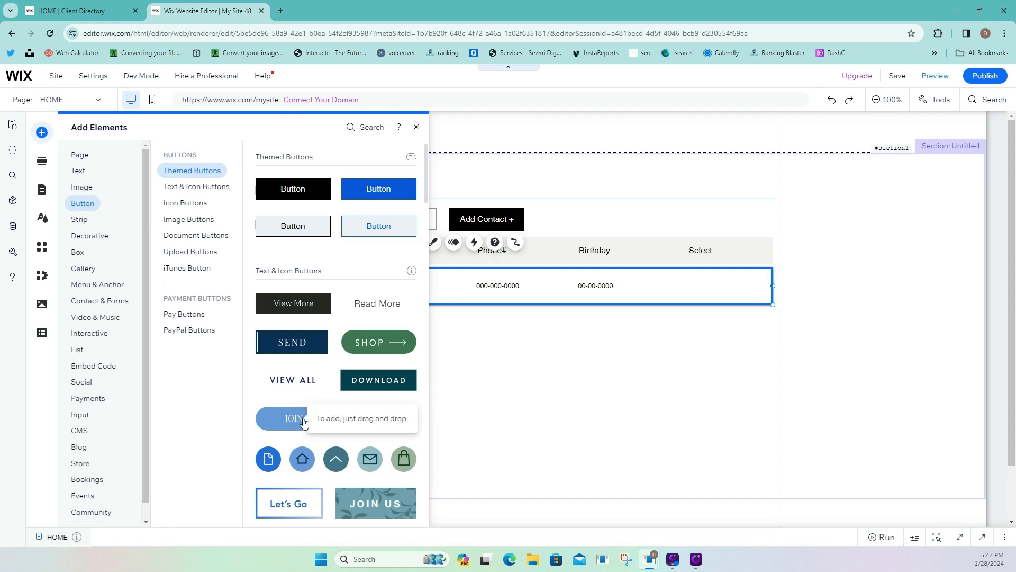
drag(302, 424, 624, 387)
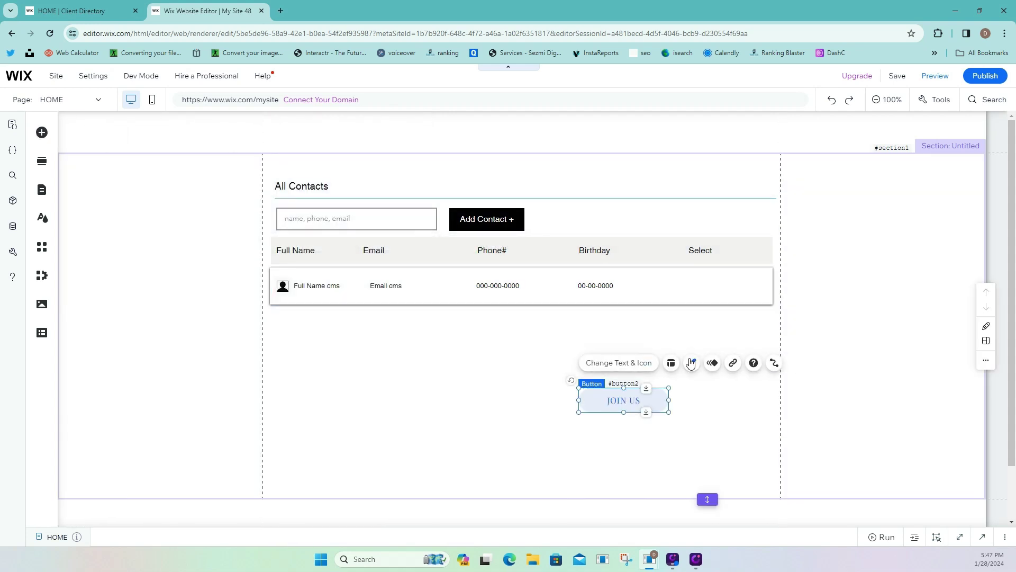
click(692, 363)
click(476, 393)
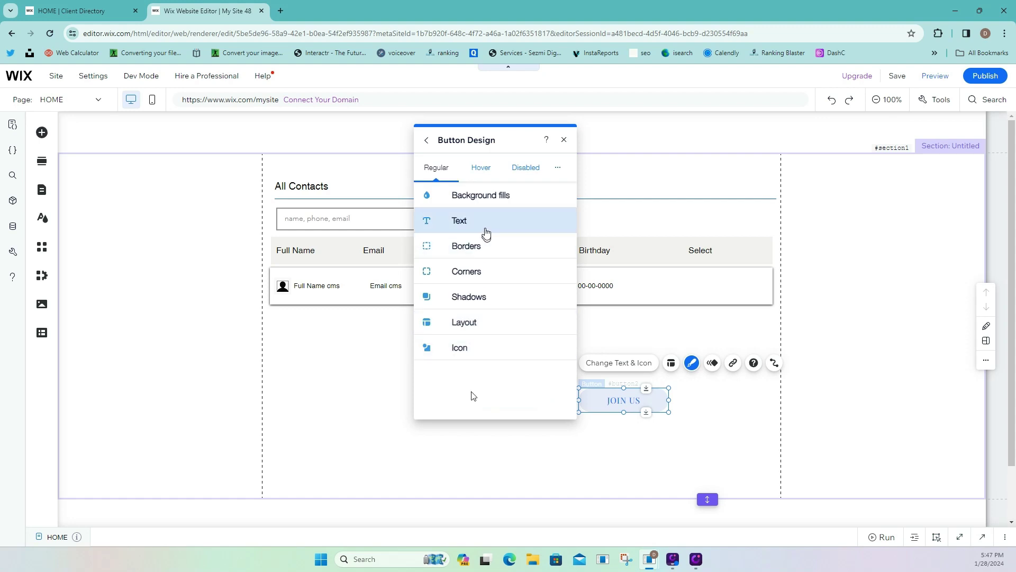
click(486, 233)
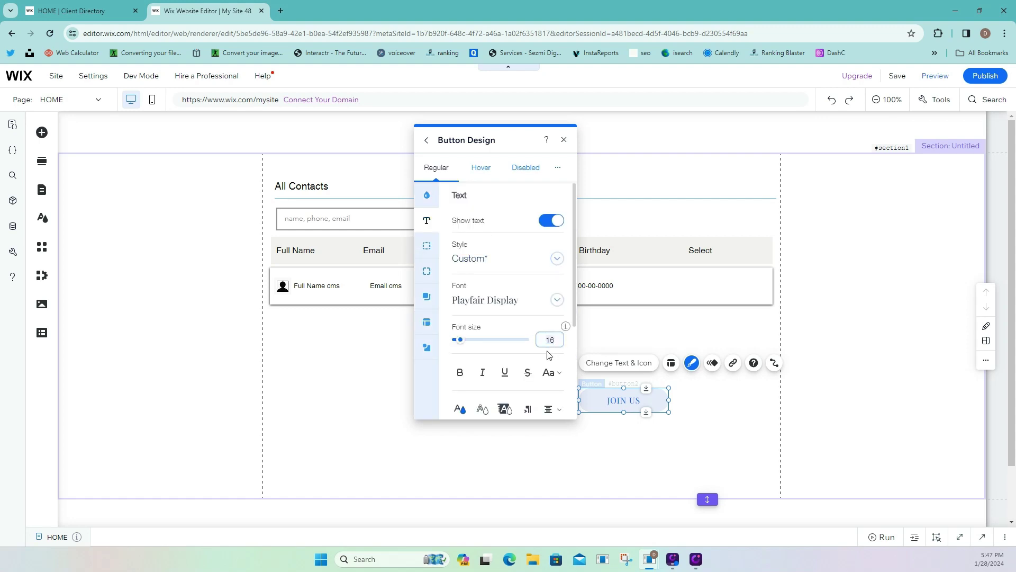
key(ctrl+a)
text(13)
key(Return)
drag(621, 413, 649, 396)
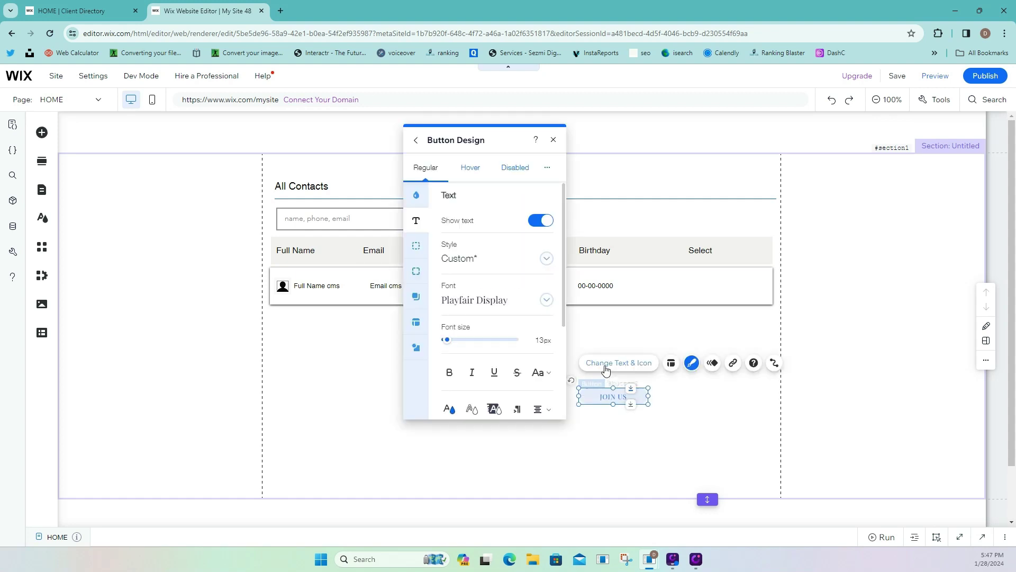
Relabel the button 'View Contact' and move it into the repeater row under Select.
click(607, 365)
text(V)
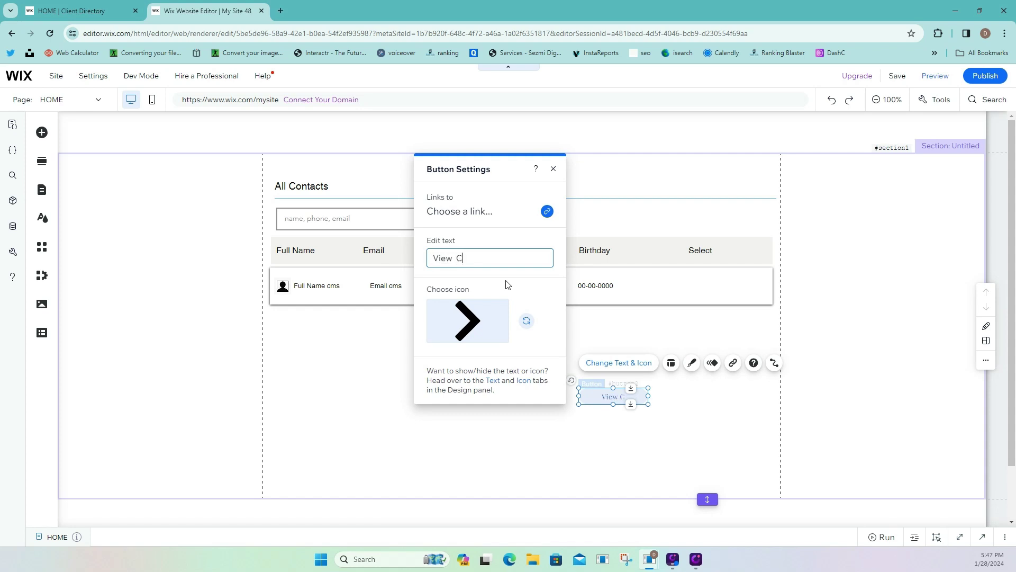
text(iew C)
key(BackSpace)
text(Contact)
drag(604, 395, 715, 287)
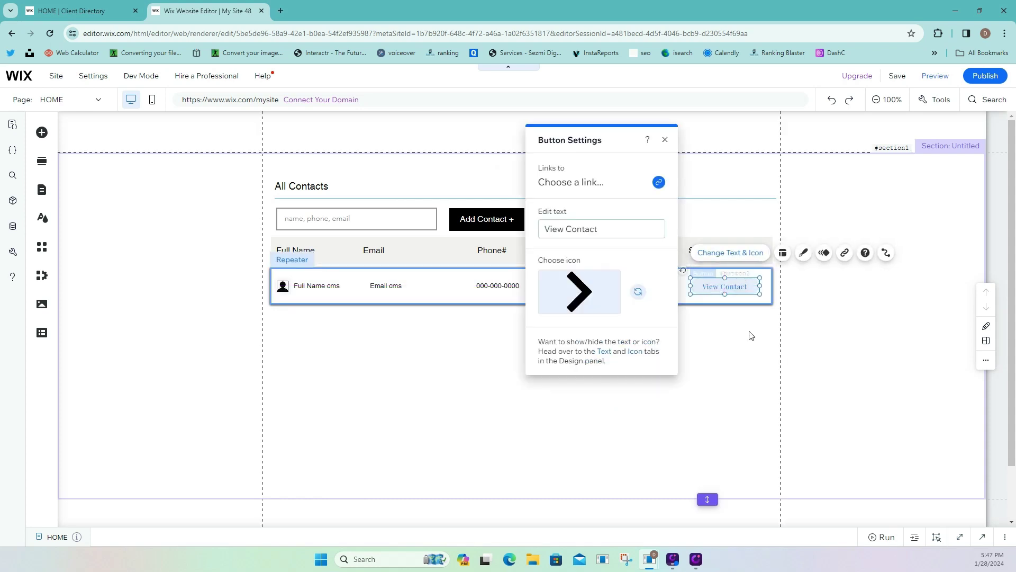
click(710, 348)
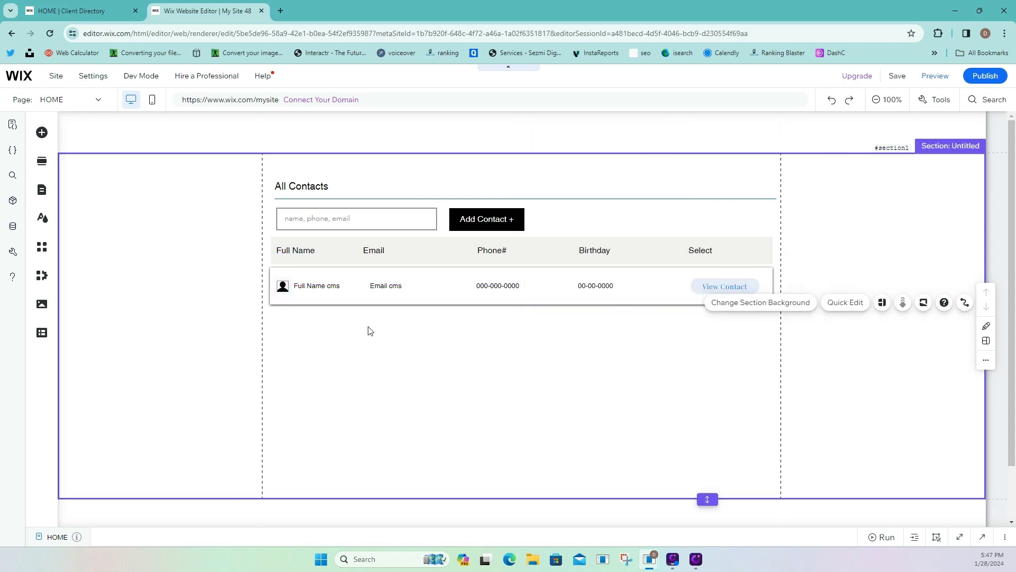
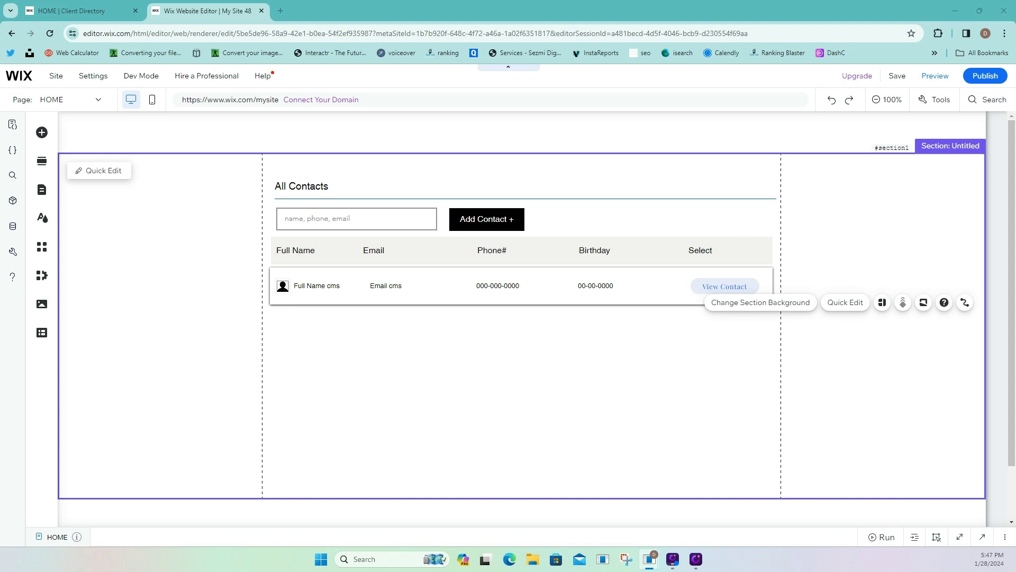
Add a blank page named 'Add Contact' and drag its empty section taller.
click(42, 195)
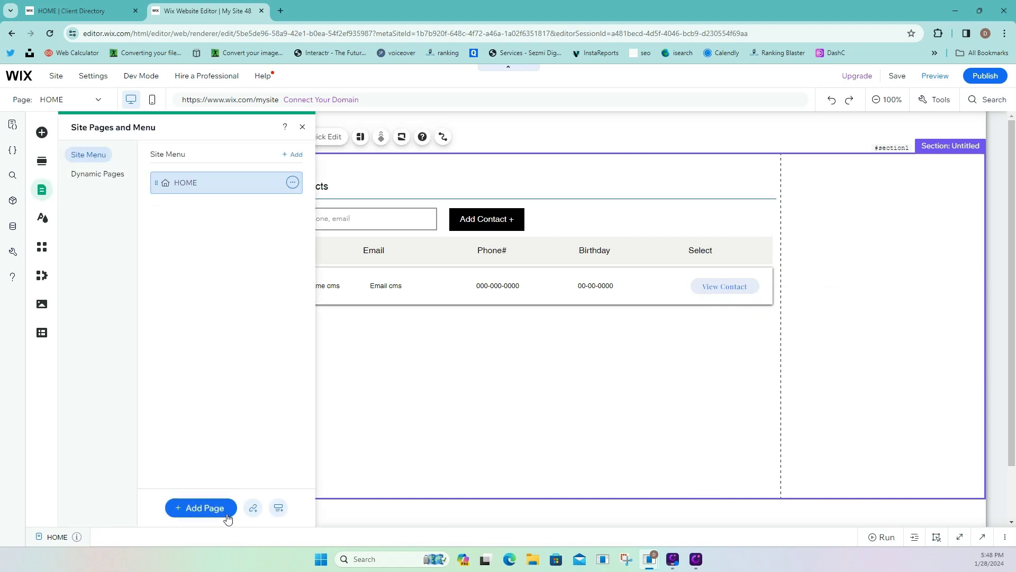
click(227, 512)
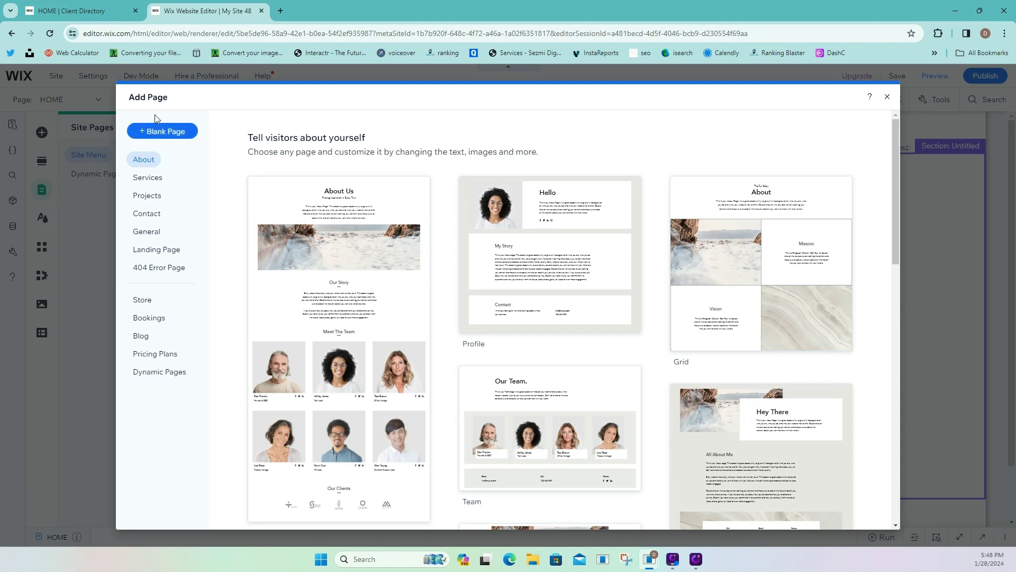
click(156, 131)
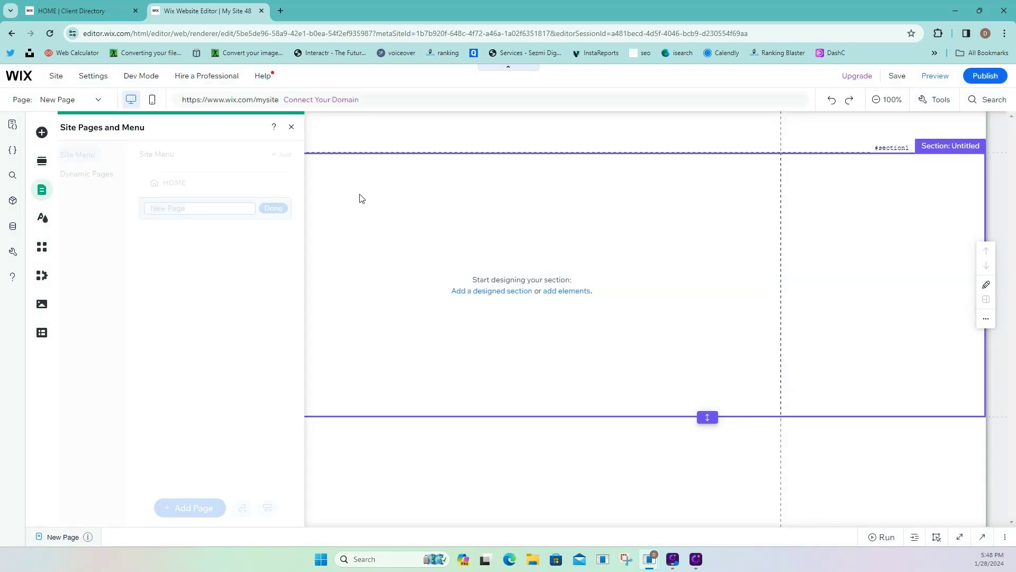
text(Add Contact)
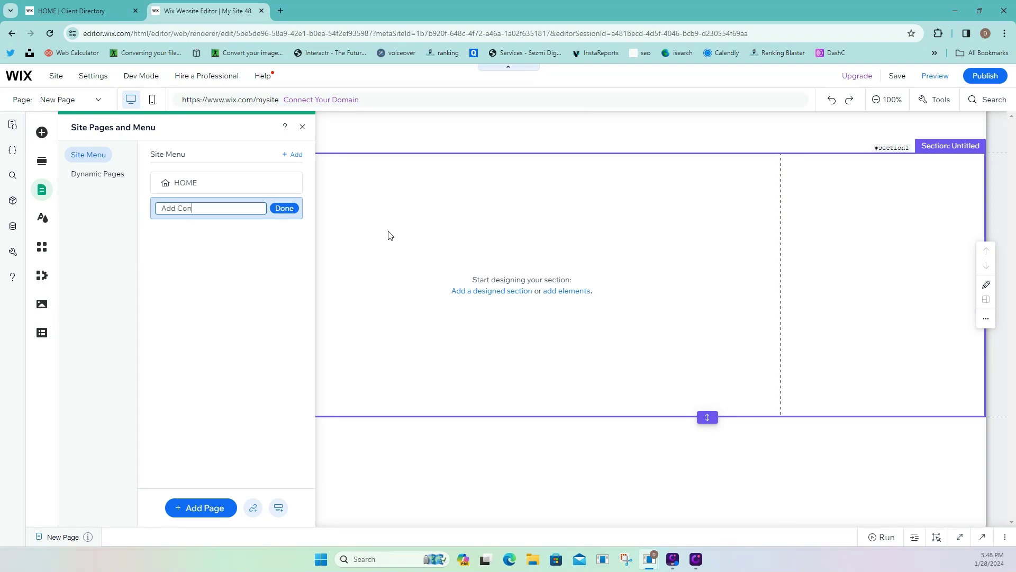
click(286, 209)
click(406, 265)
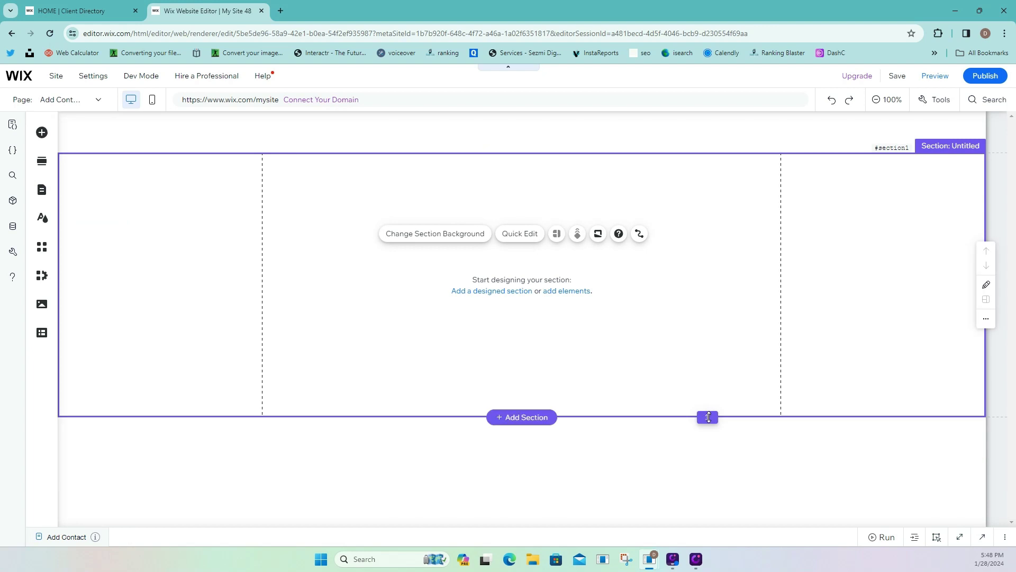
drag(709, 416, 718, 512)
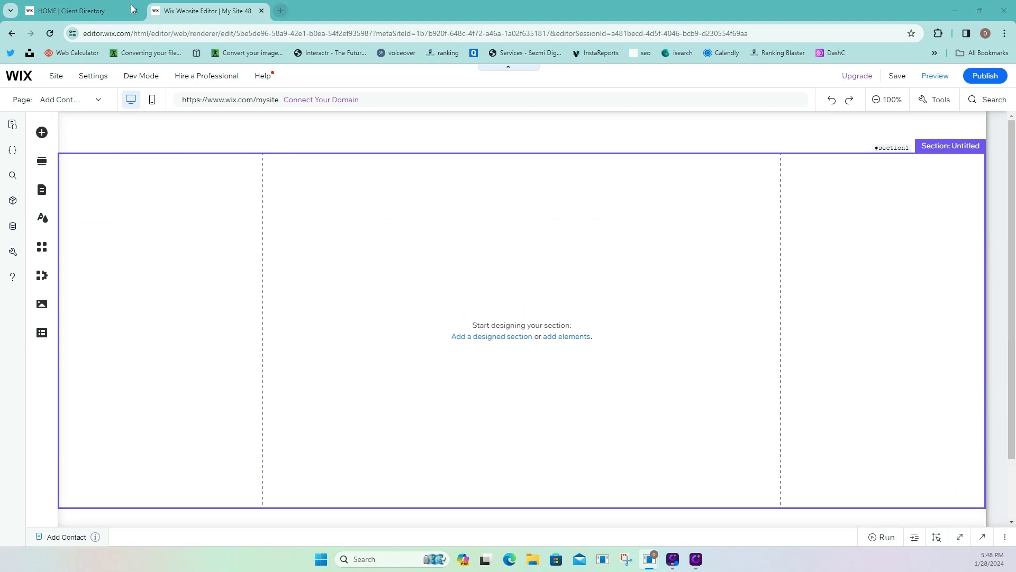
View the live Client Directory's Add New contact form, then return to the editor.
click(101, 11)
click(312, 162)
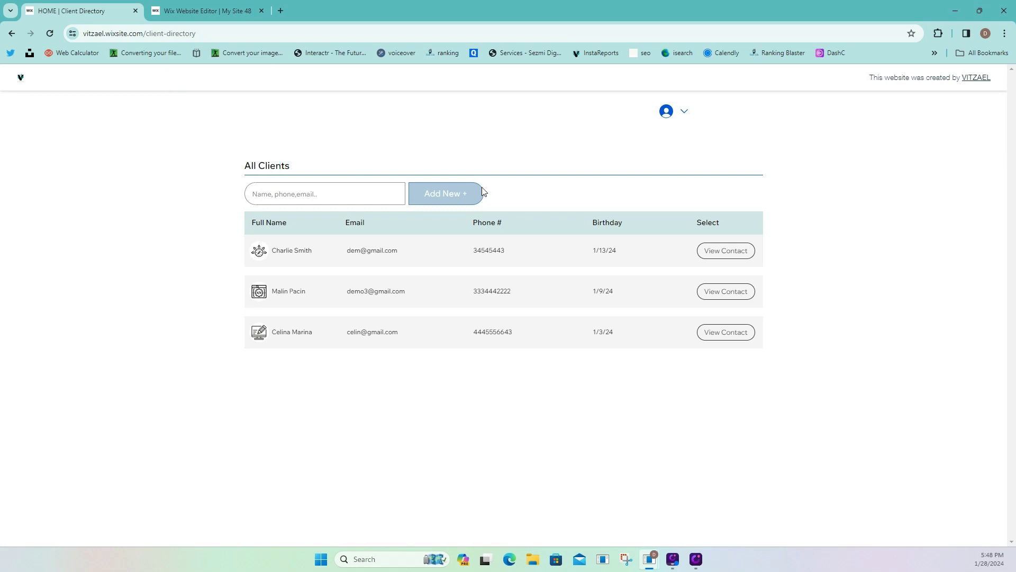
click(446, 195)
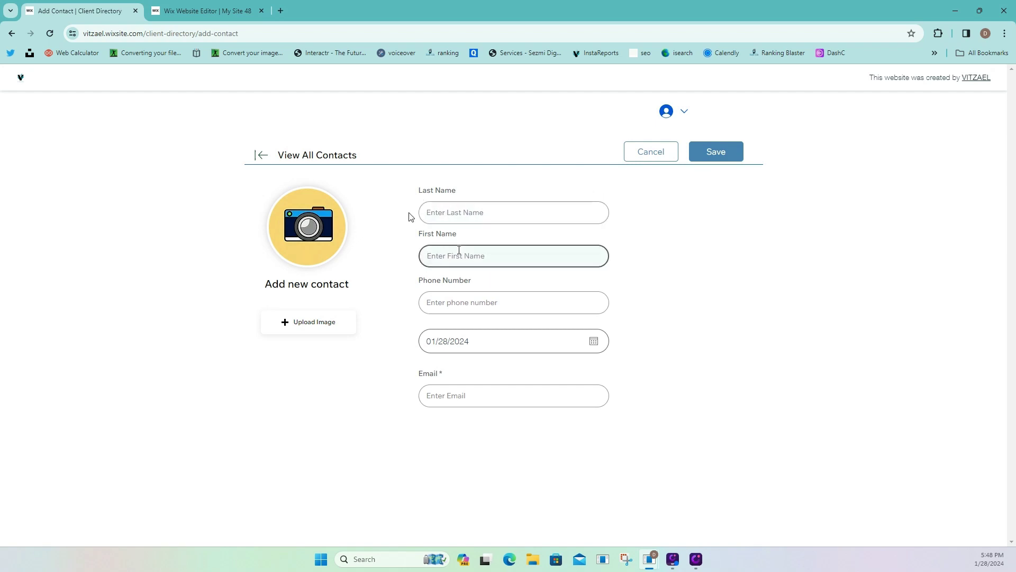
click(189, 10)
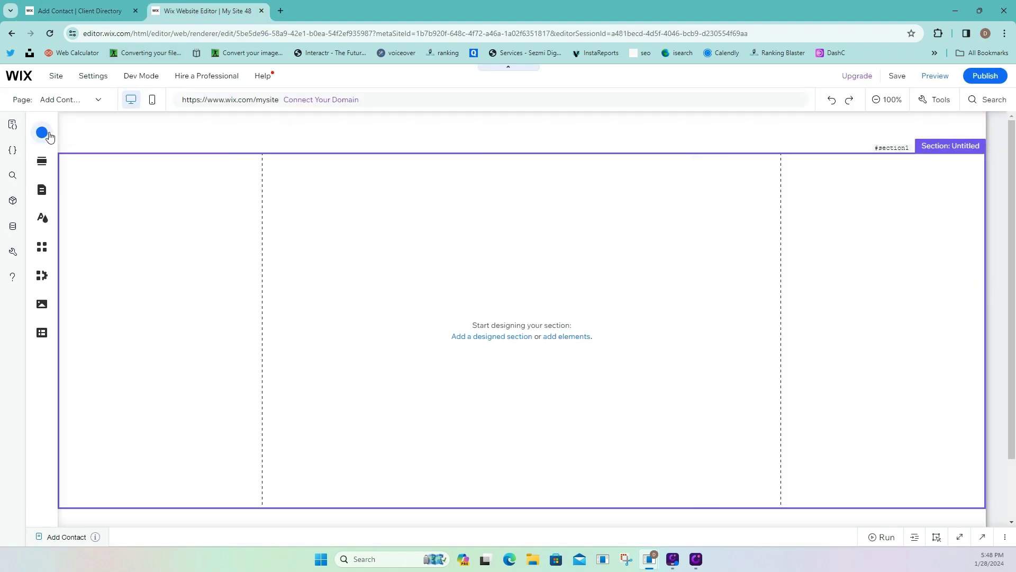
Add a Heading 5 at the section's top-left reading 'View All Contacts'.
click(42, 133)
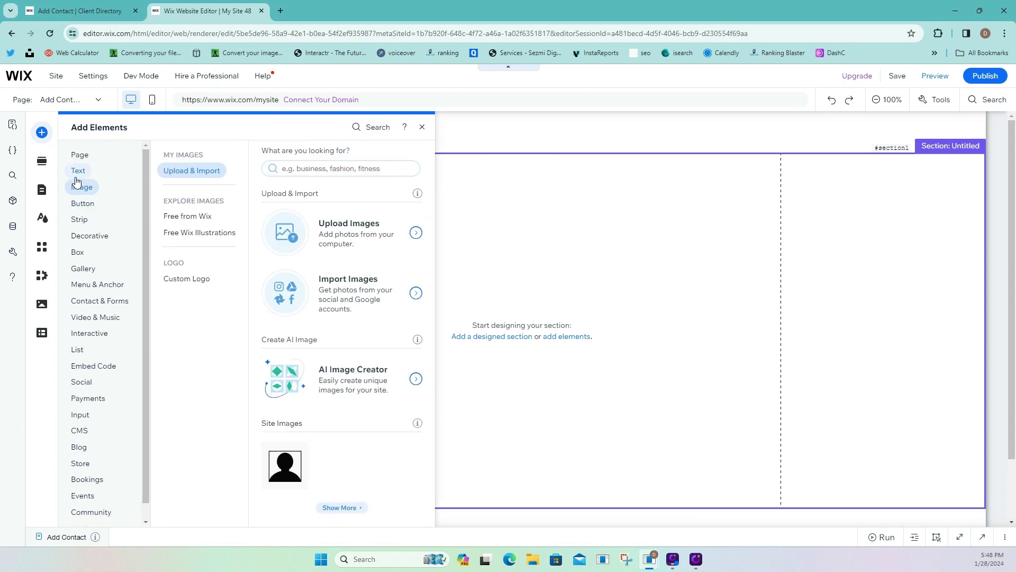
mouse_move(80, 170)
click(270, 321)
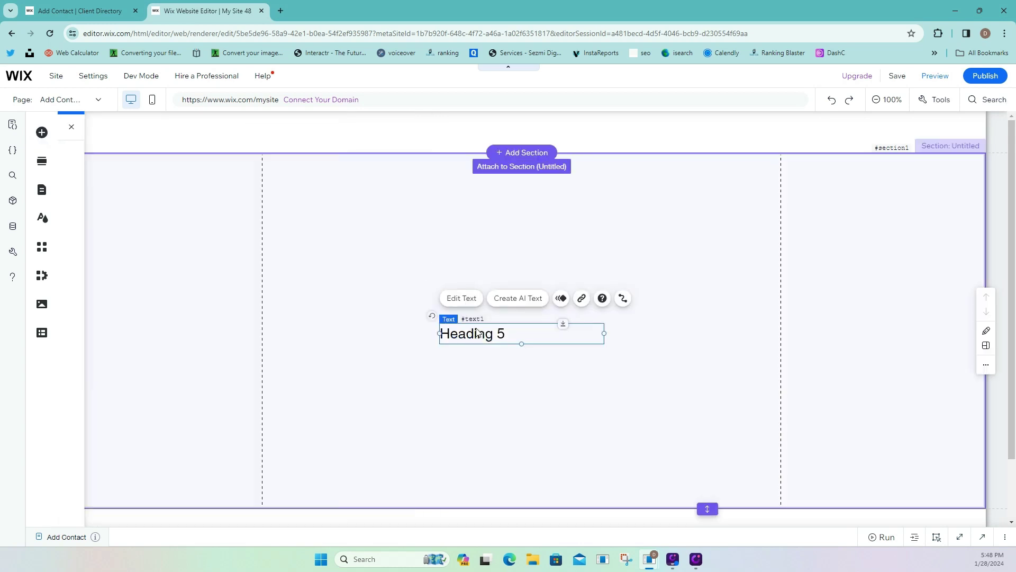
drag(474, 333, 304, 208)
click(290, 172)
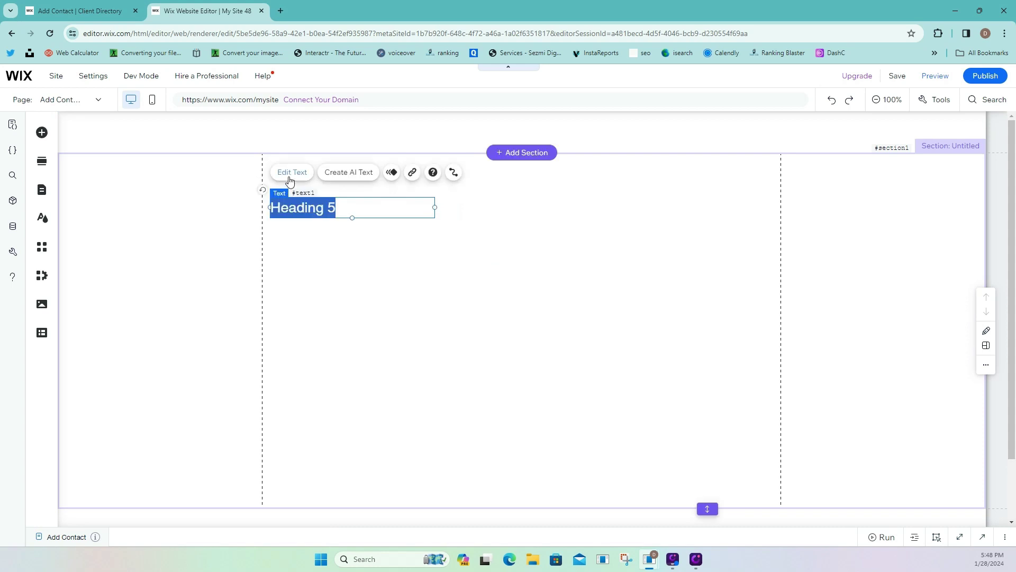
text(View All Contacts)
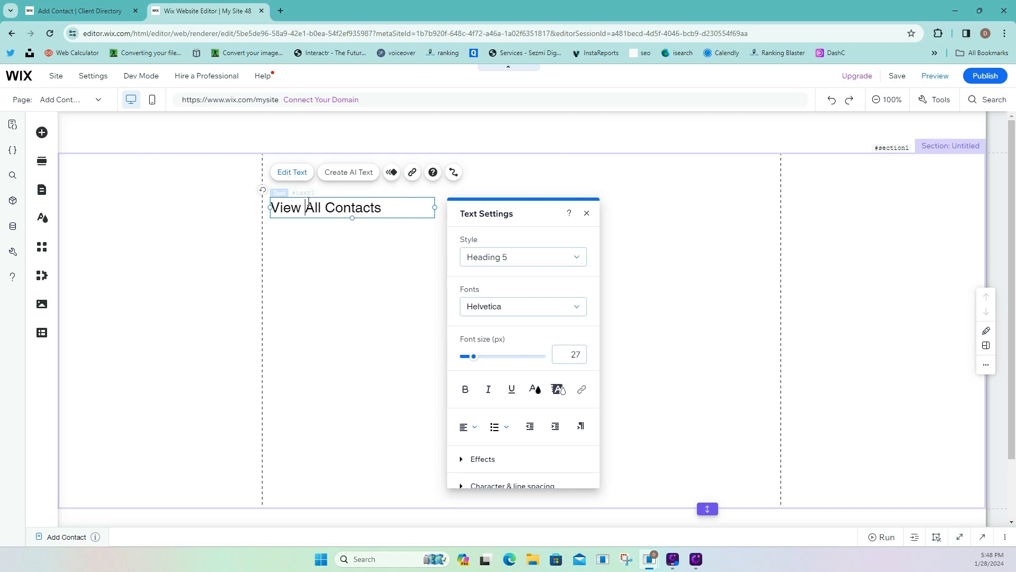
Set the View All Contacts heading to 19 px and shift it slightly right.
drag(272, 207, 382, 207)
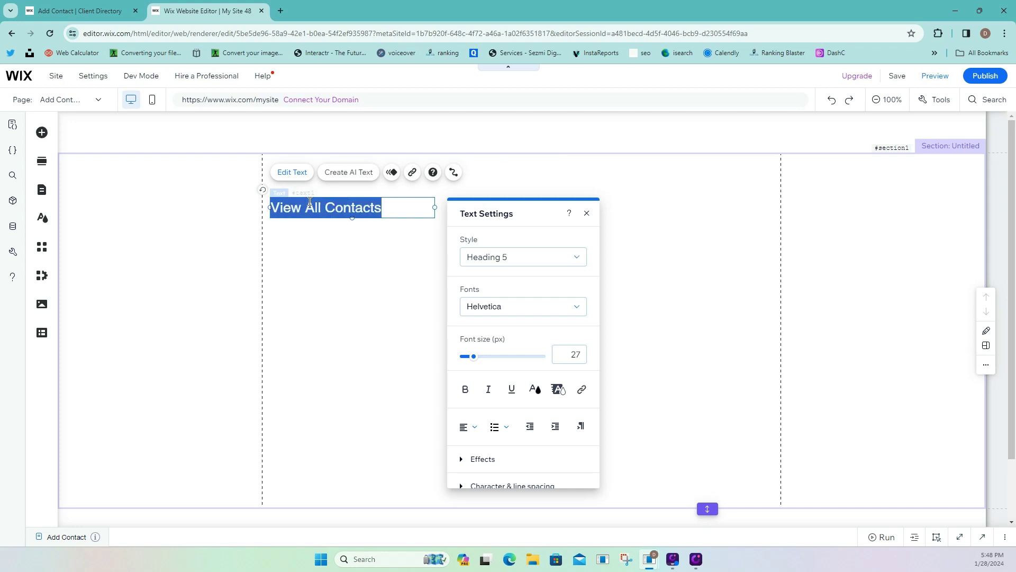
click(583, 360)
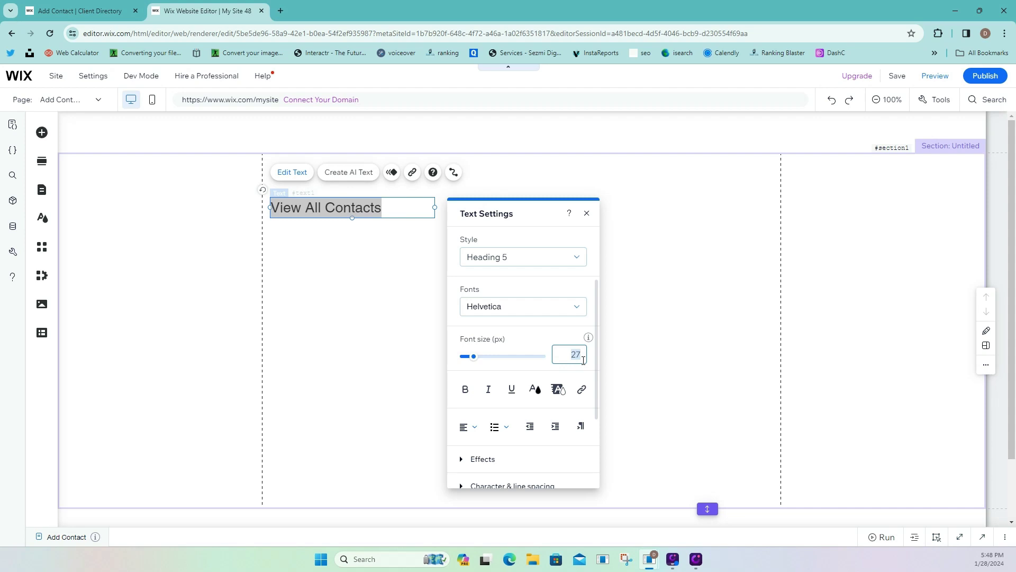
text(19)
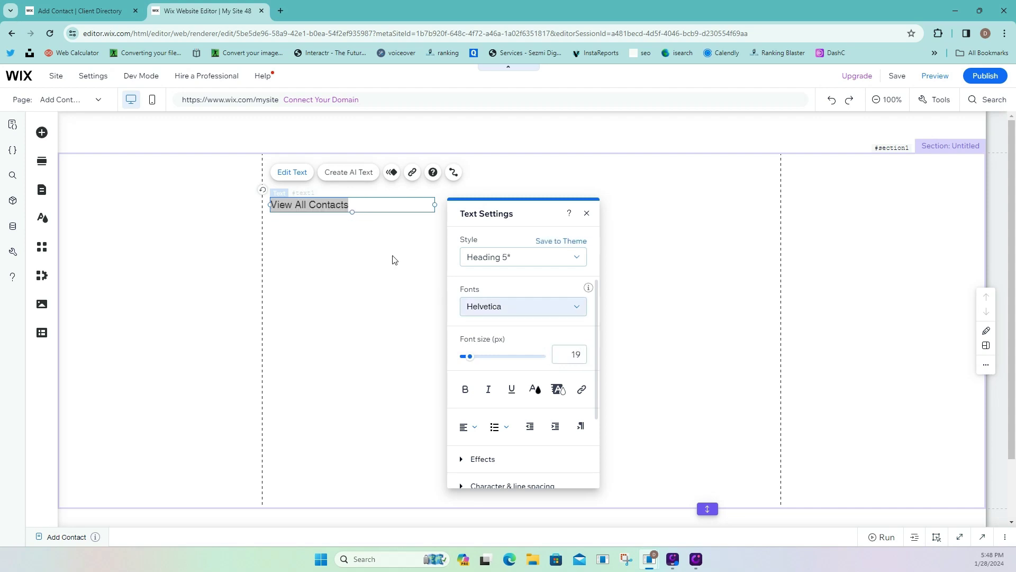
click(335, 211)
drag(336, 212, 344, 208)
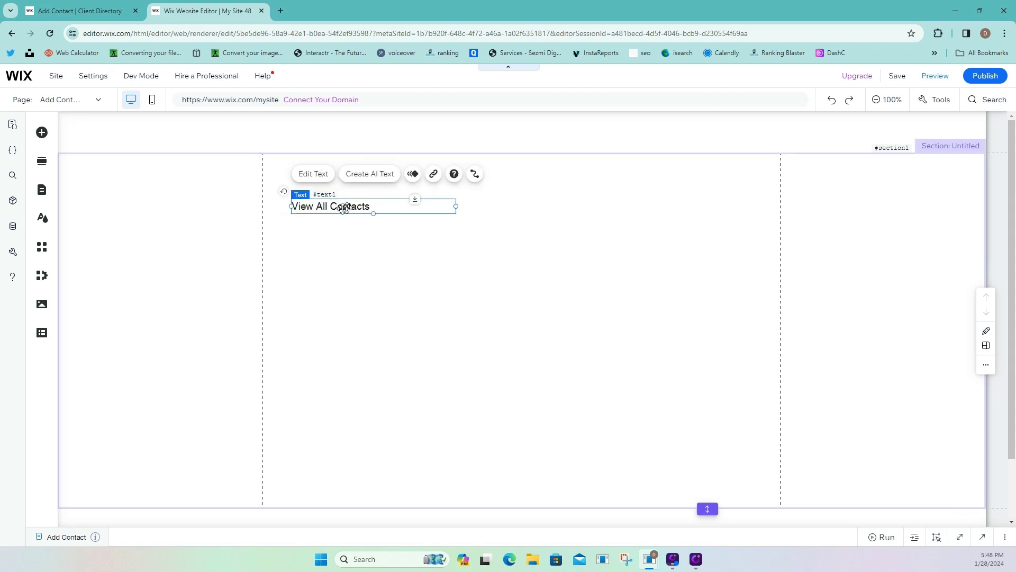
Add a round arrow icon button, rotated left and narrowed, beside View All Contacts.
click(42, 132)
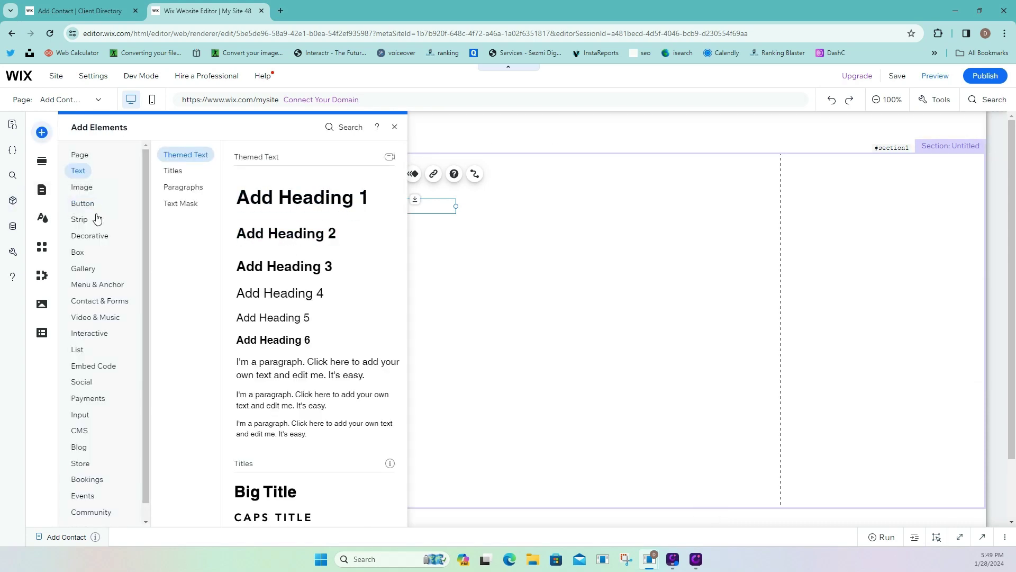
click(82, 205)
click(87, 192)
mouse_move(105, 292)
click(83, 202)
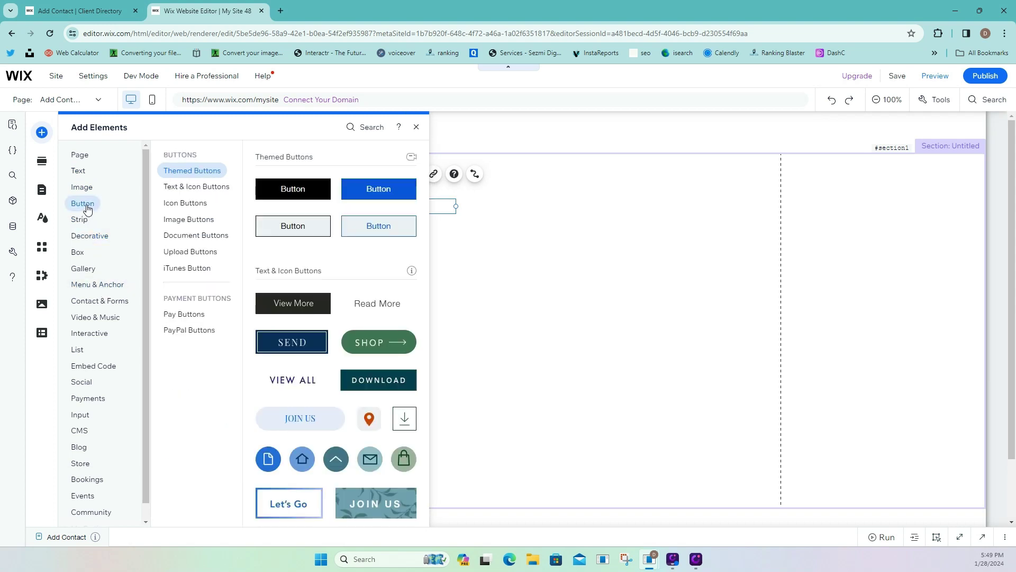
click(413, 434)
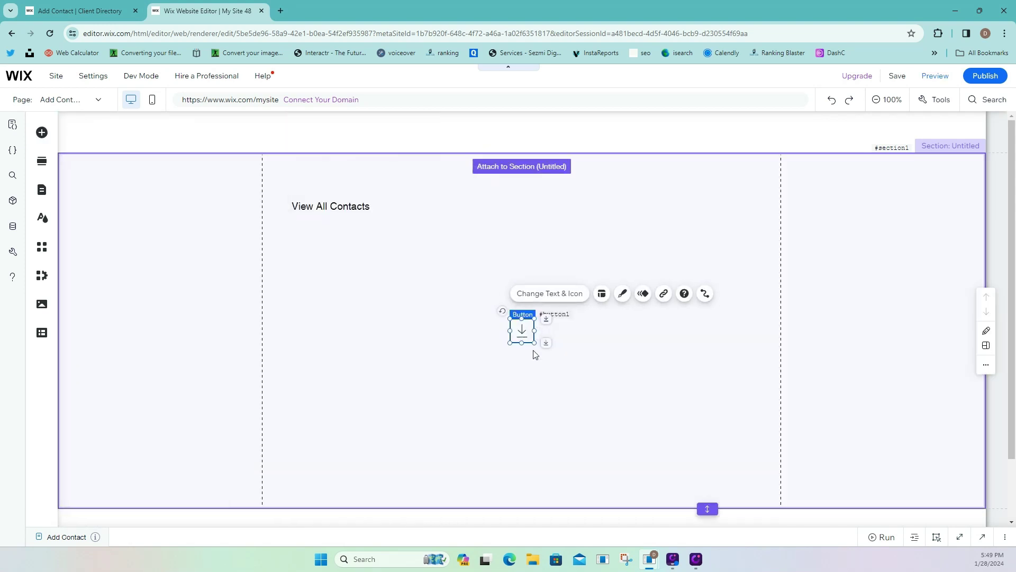
drag(504, 318, 582, 373)
drag(528, 335, 388, 318)
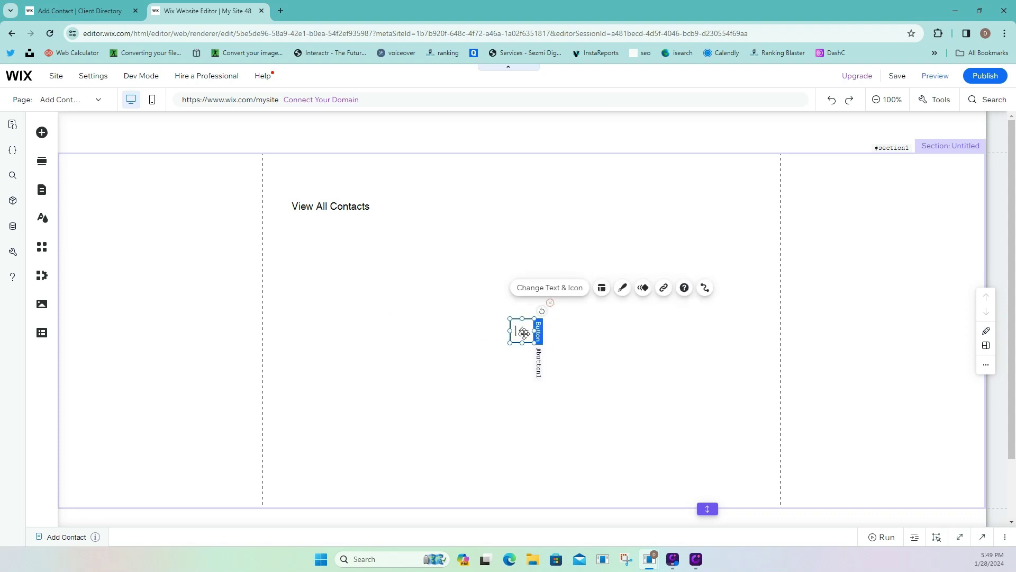
drag(524, 332, 277, 208)
click(361, 236)
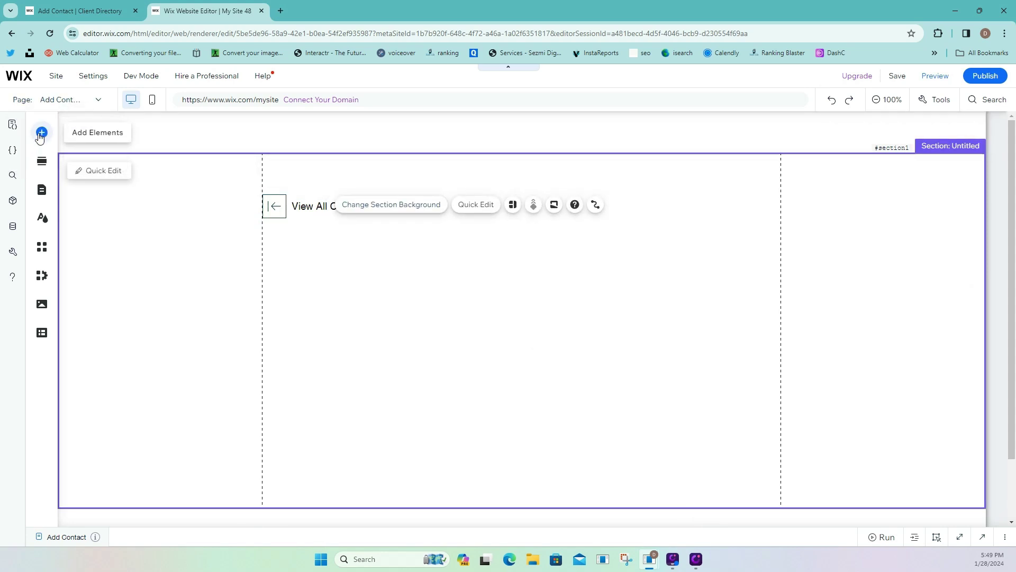
Add a themed line stretched across the content width under the heading row, then view the live page.
click(41, 132)
mouse_move(92, 242)
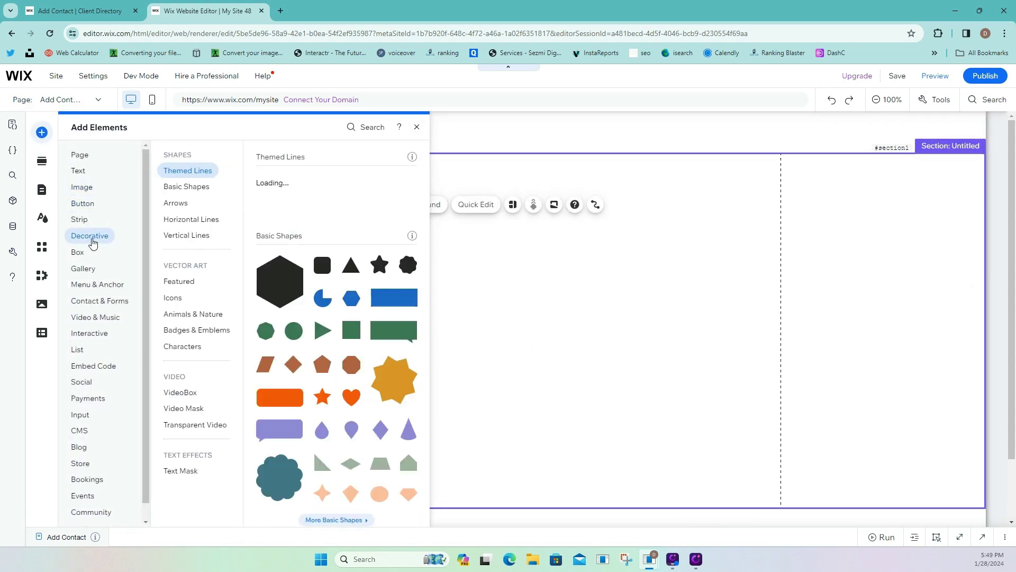
click(306, 204)
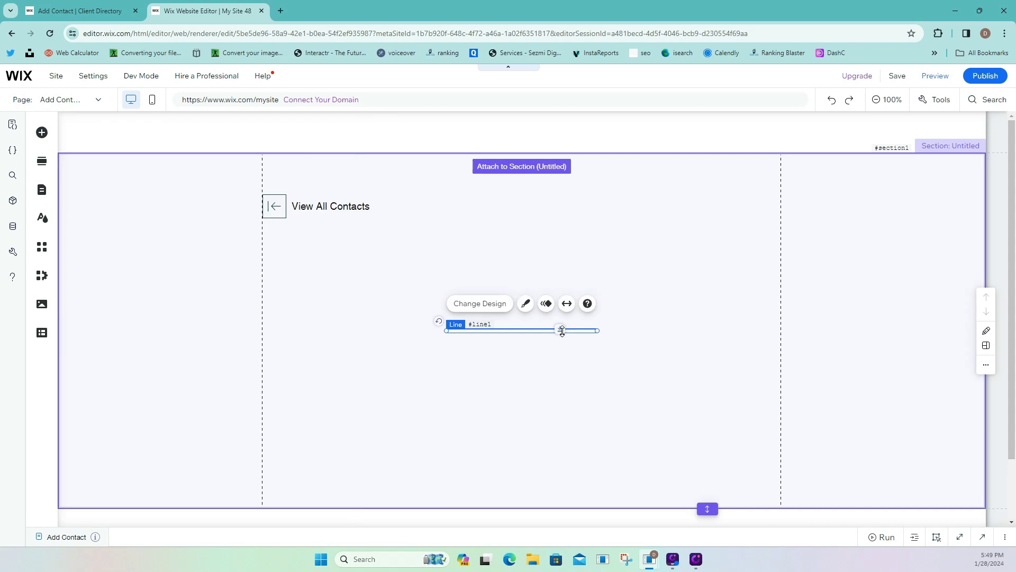
drag(532, 332, 349, 235)
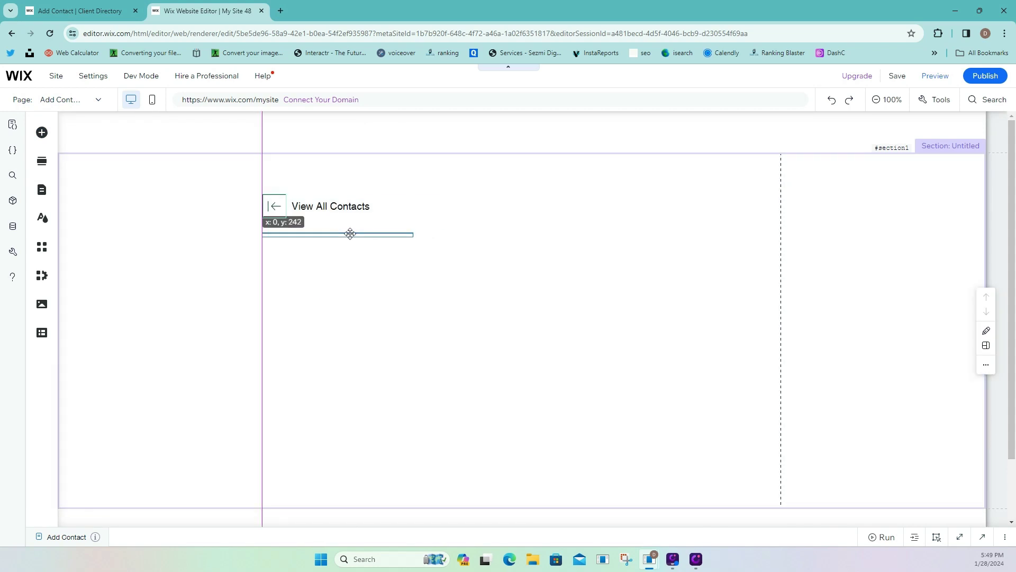
drag(415, 236, 774, 234)
click(527, 206)
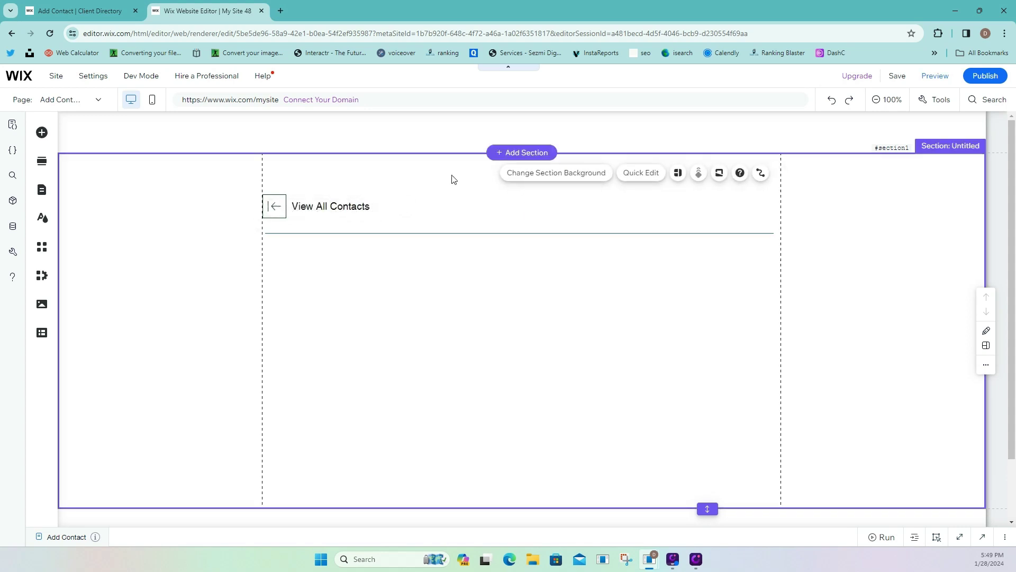
click(66, 10)
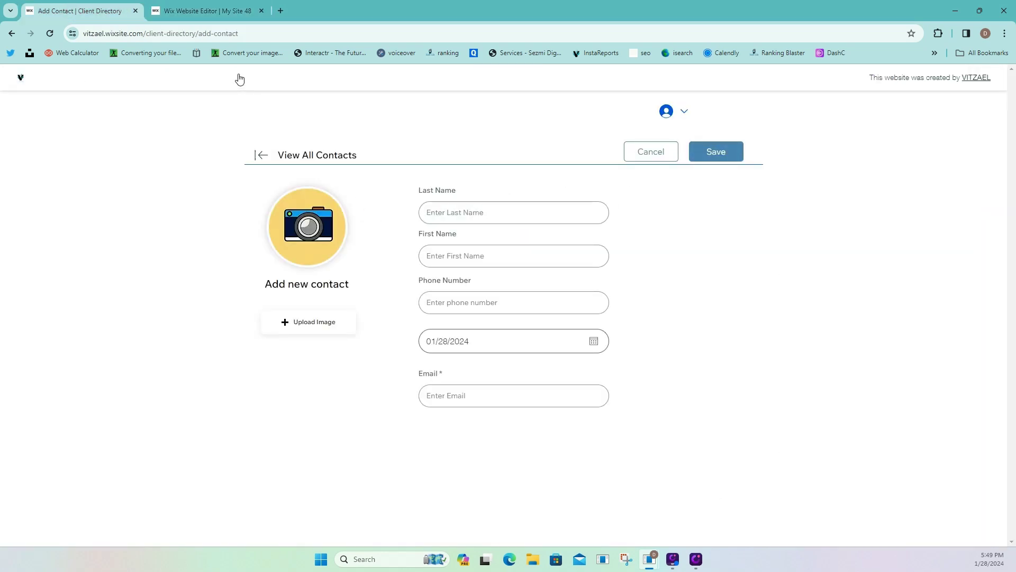
Add a plain themed black button to the View All Contacts row.
click(214, 17)
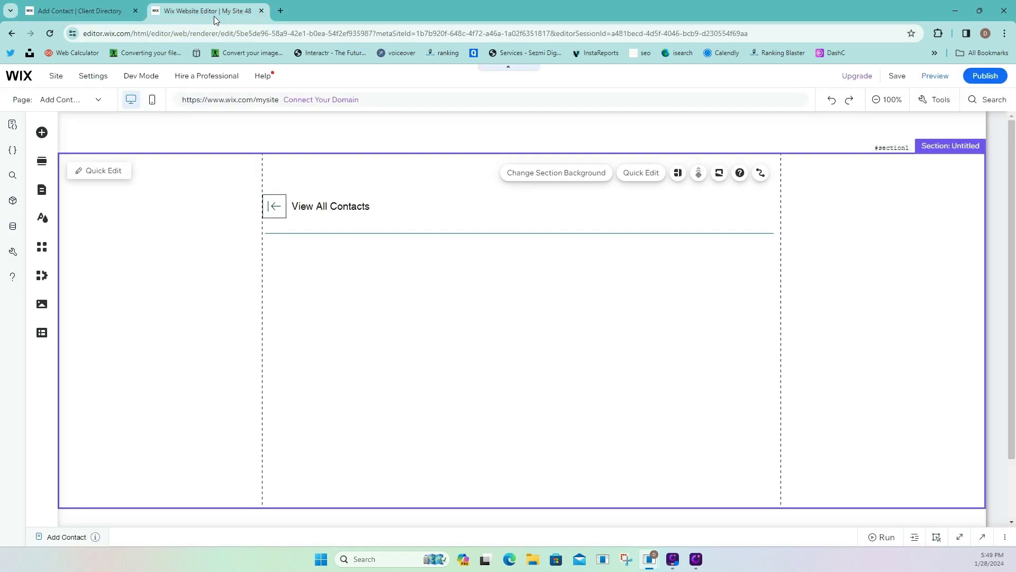
click(42, 133)
click(80, 204)
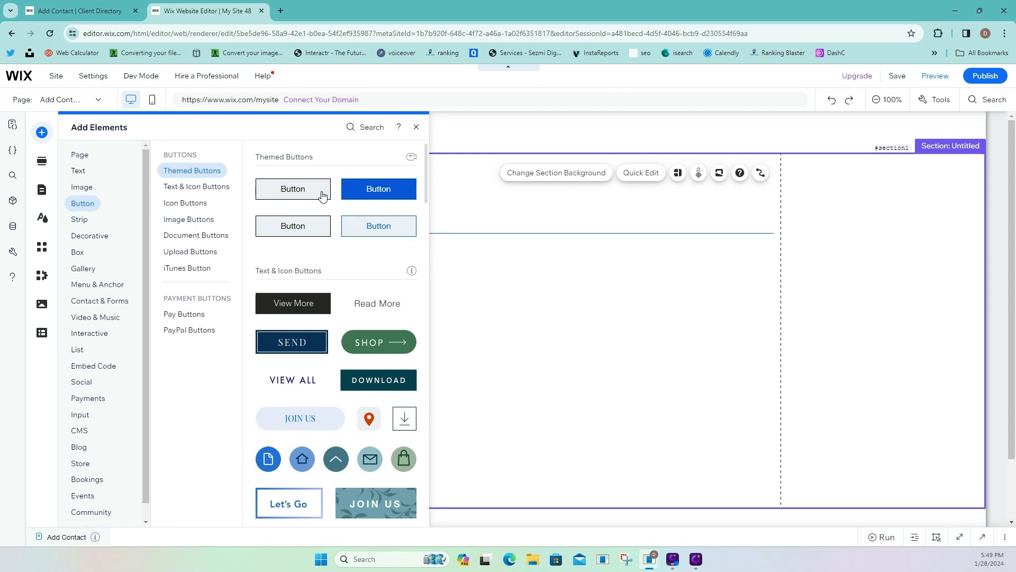
click(322, 195)
drag(530, 333, 668, 219)
Duplicate the button beside the original and give the copy the blue outlined style.
right_click(668, 220)
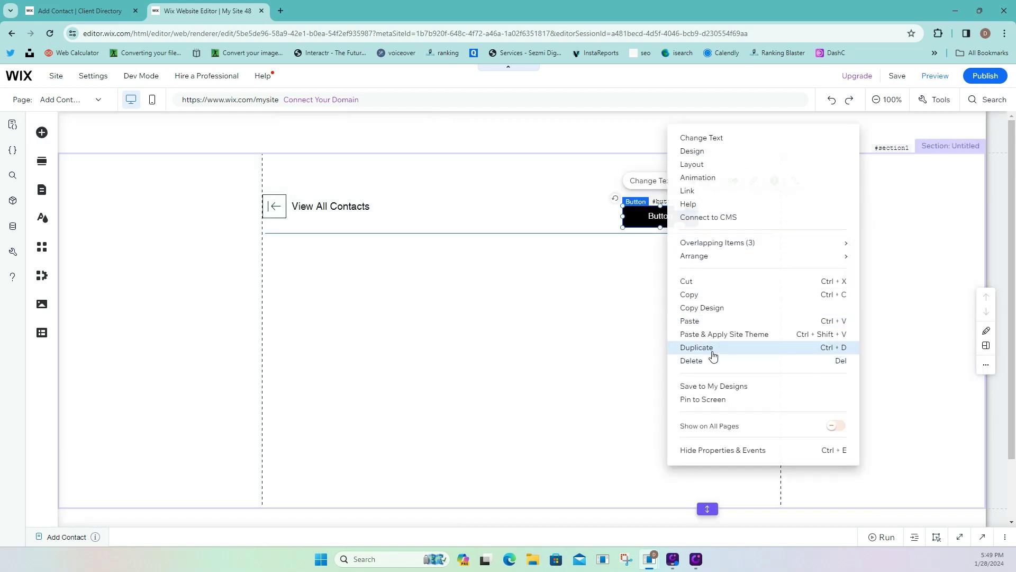
click(713, 356)
drag(688, 229, 737, 213)
click(790, 181)
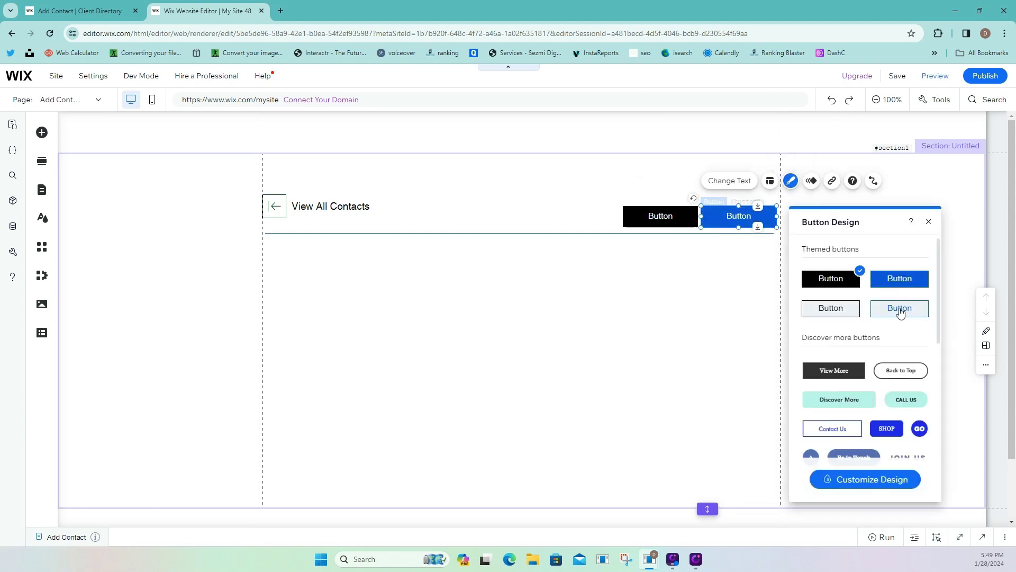
click(900, 312)
click(807, 312)
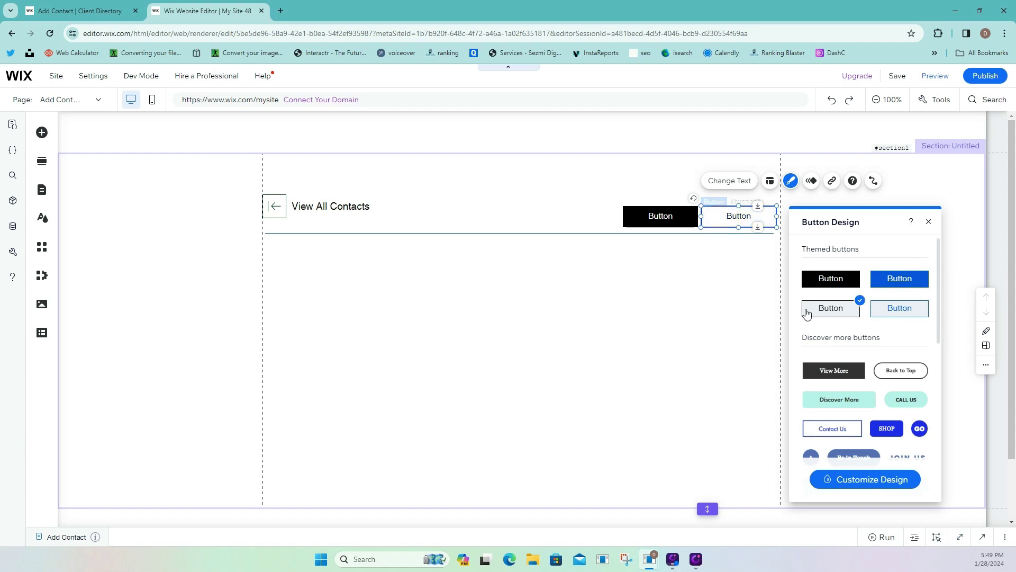
click(877, 311)
click(669, 323)
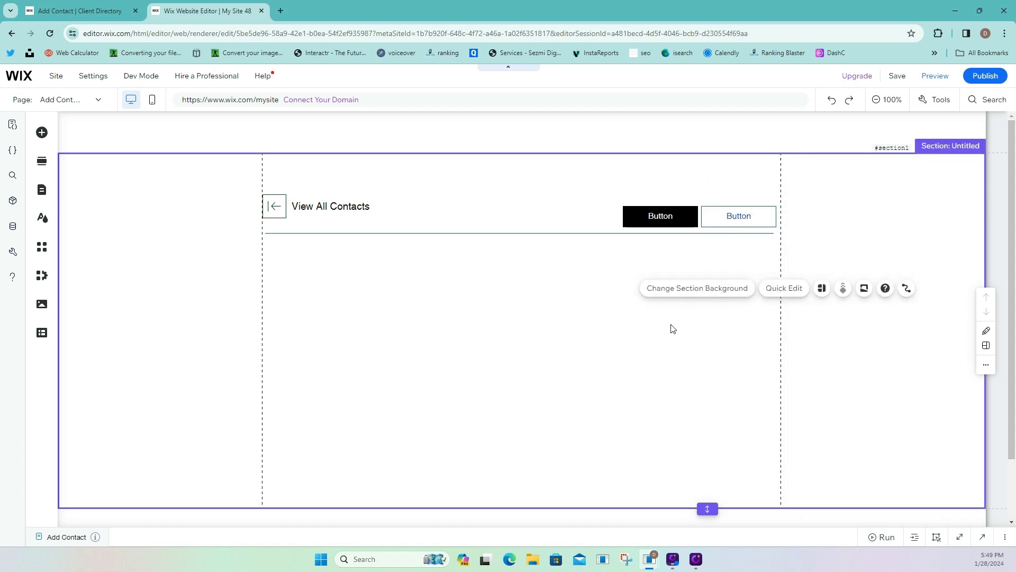
Label the black button 'Cancel' and the outlined button 'Save'.
click(666, 218)
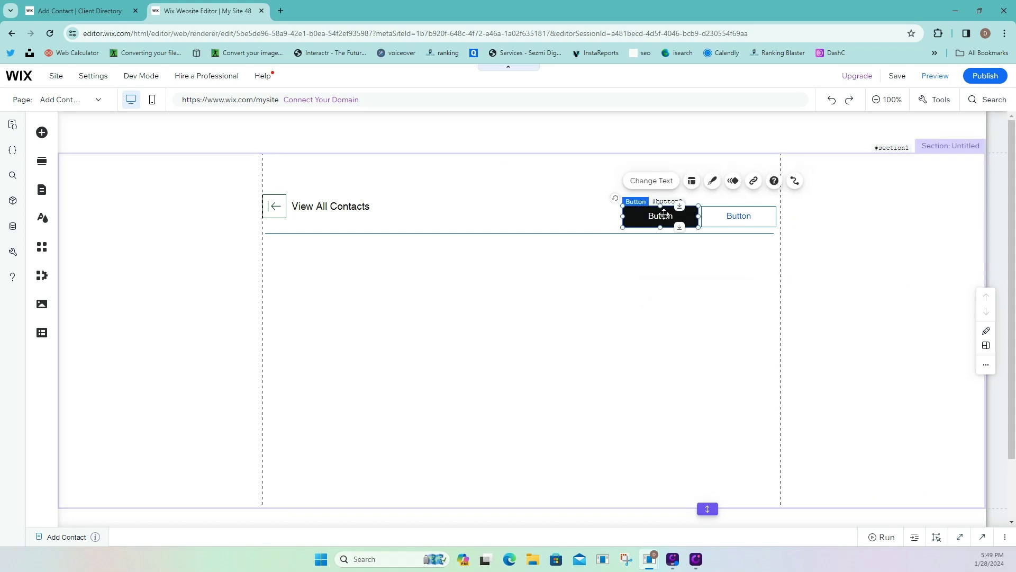
click(651, 181)
text(Cancel)
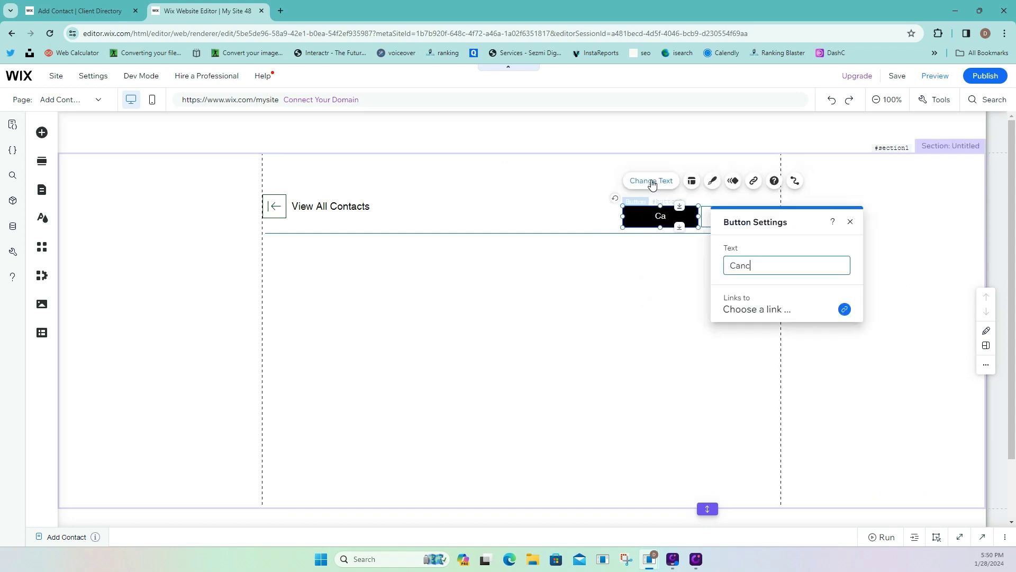
click(706, 218)
click(729, 182)
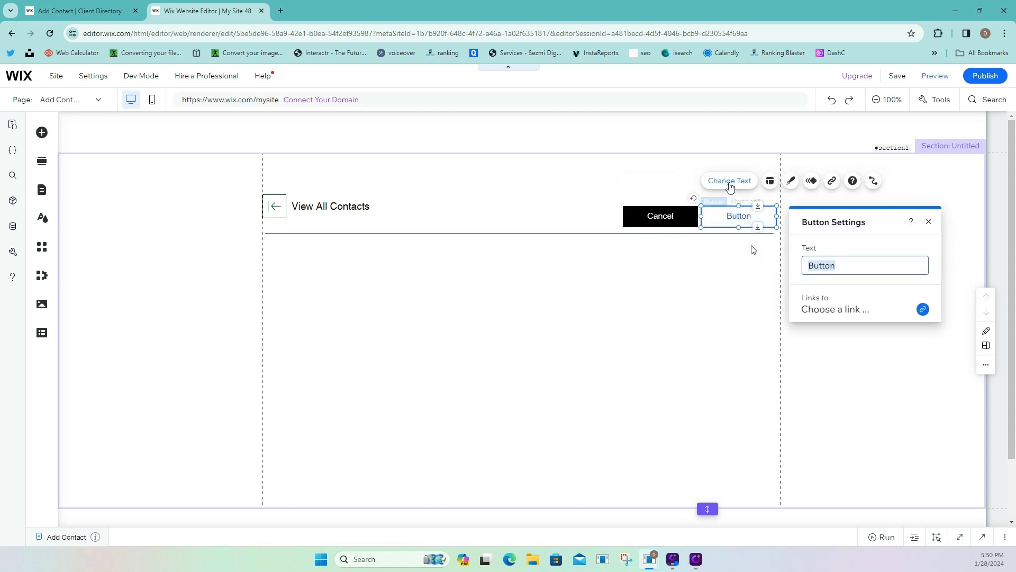
text(Save)
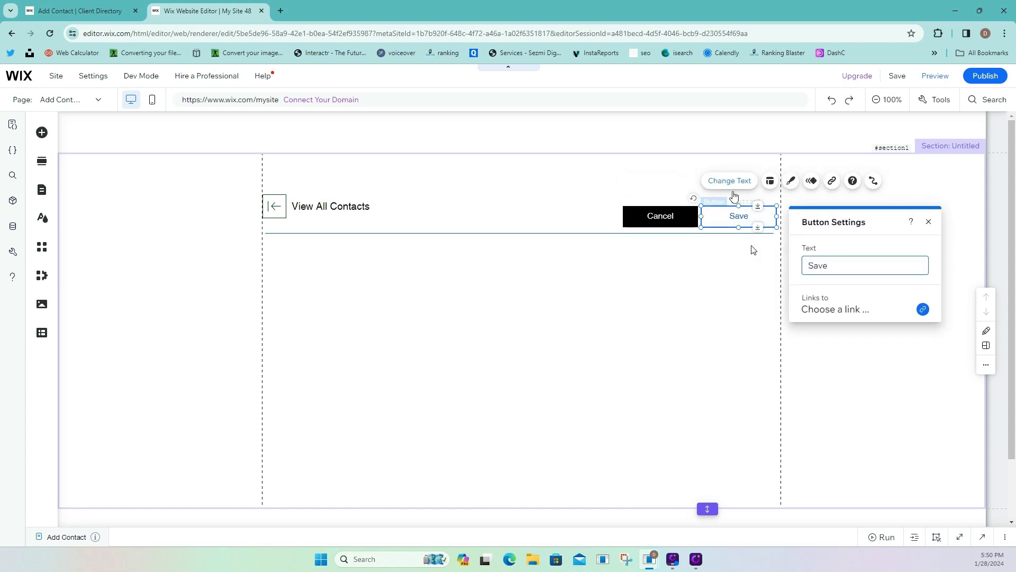
click(753, 248)
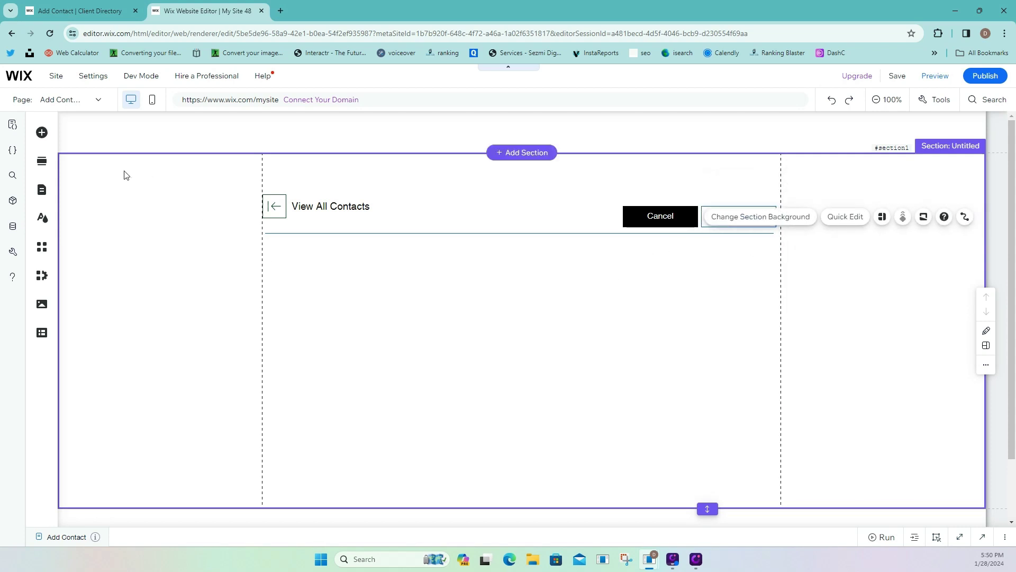
Generate an Illustration-style AI image of a 'Camera Icon, without background' and add it to the page.
click(42, 133)
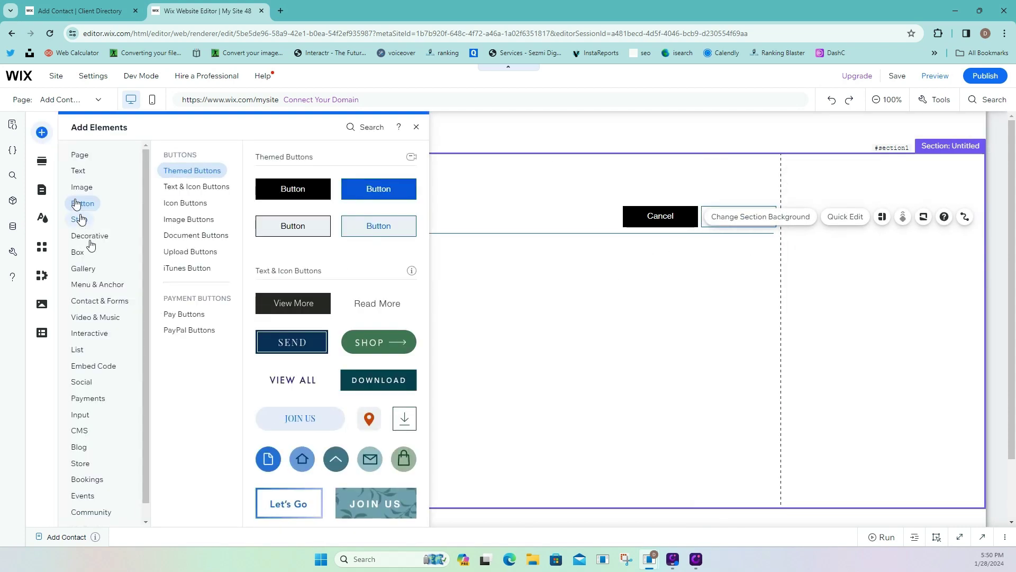
mouse_move(82, 191)
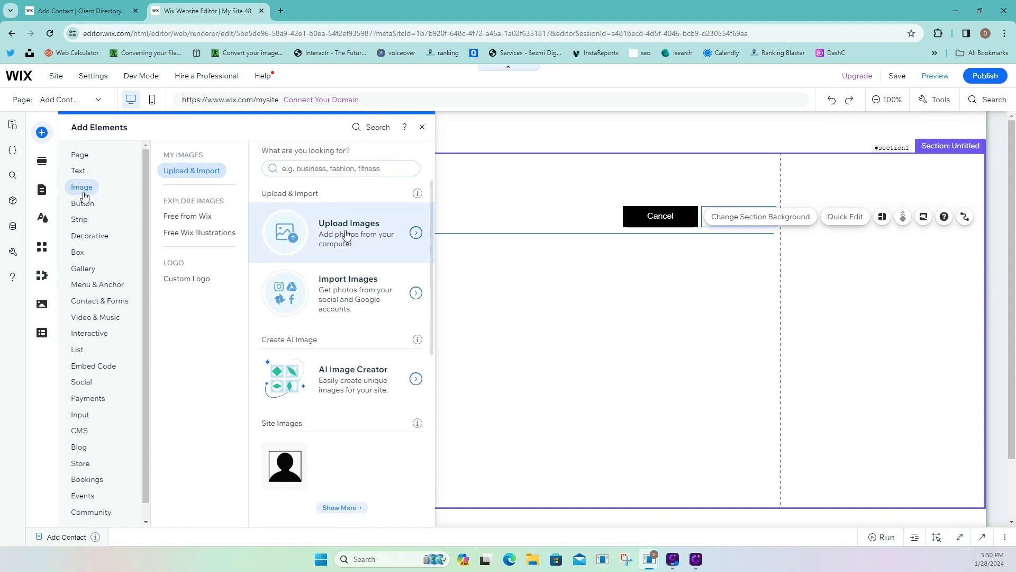
click(357, 392)
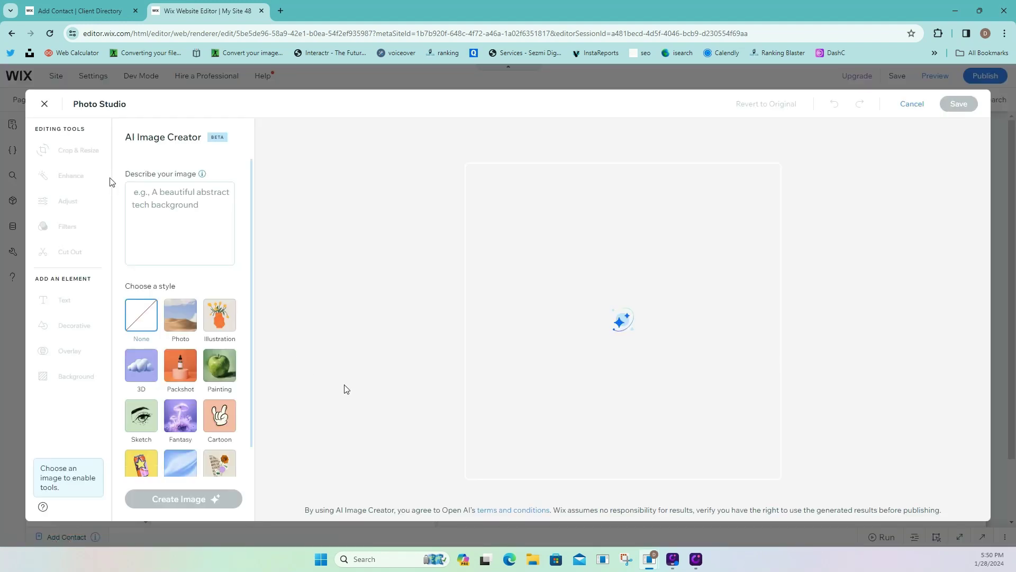
click(219, 235)
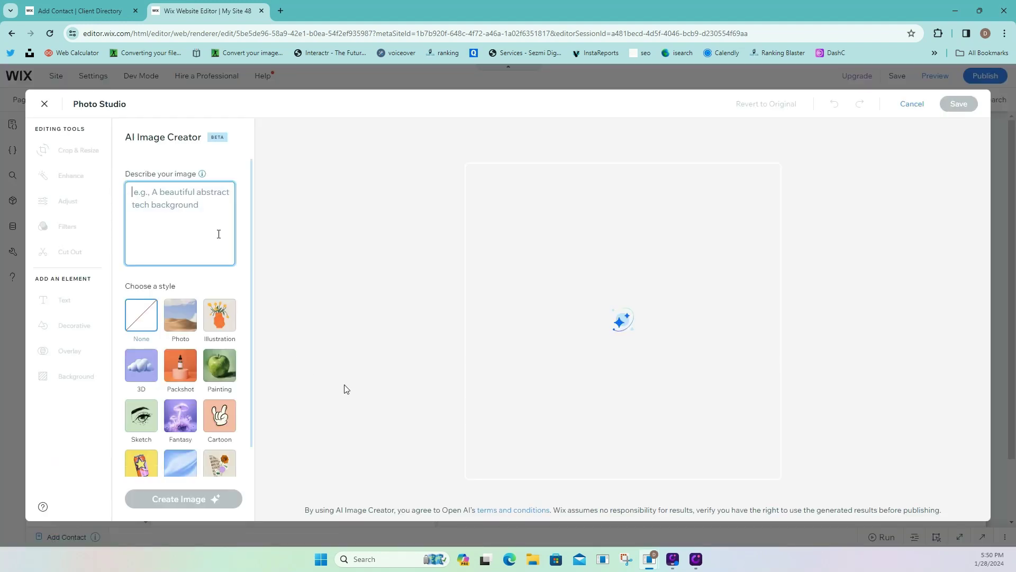
text(Camera Icon, witho)
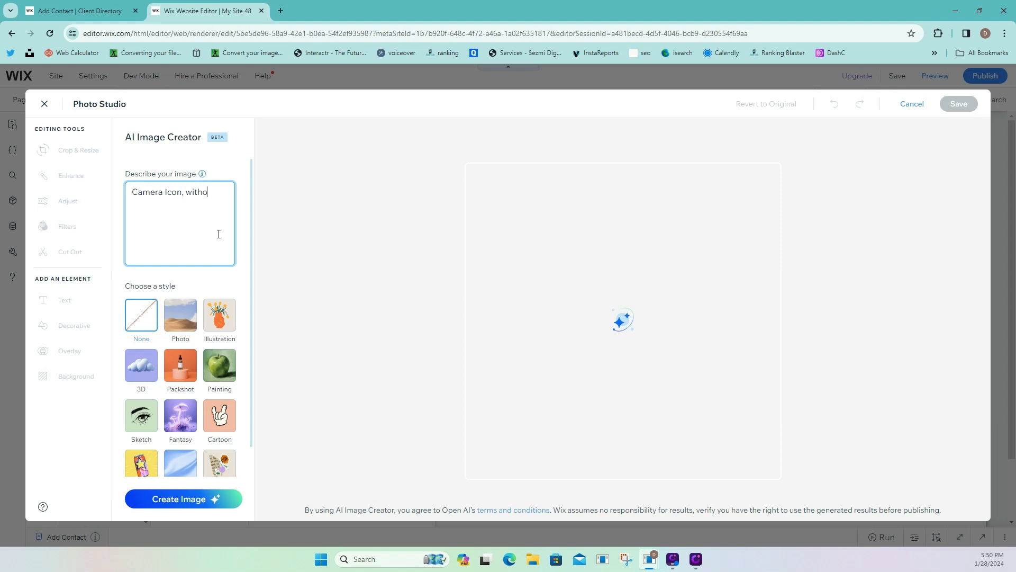
text(ut background)
click(214, 322)
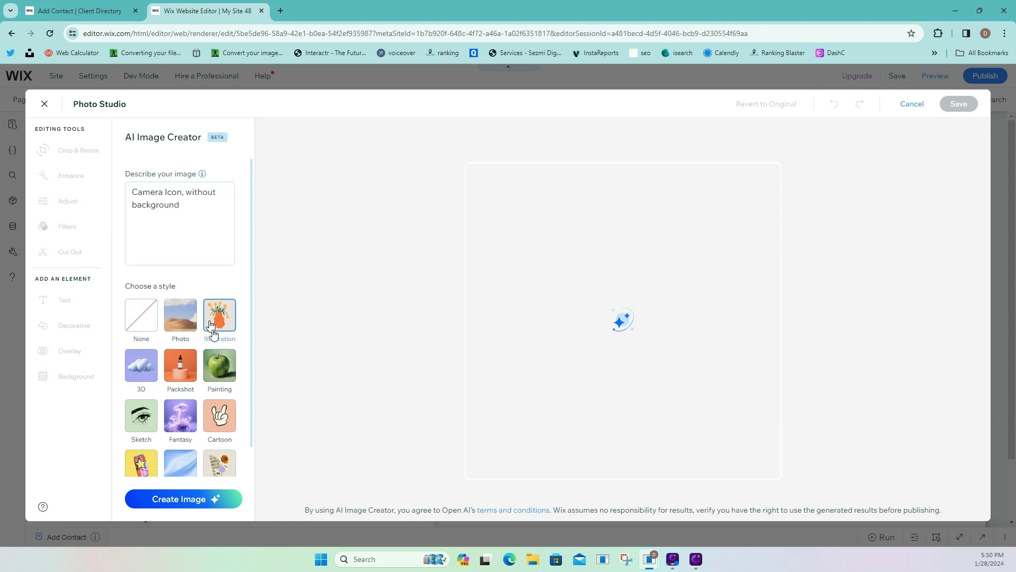
click(182, 499)
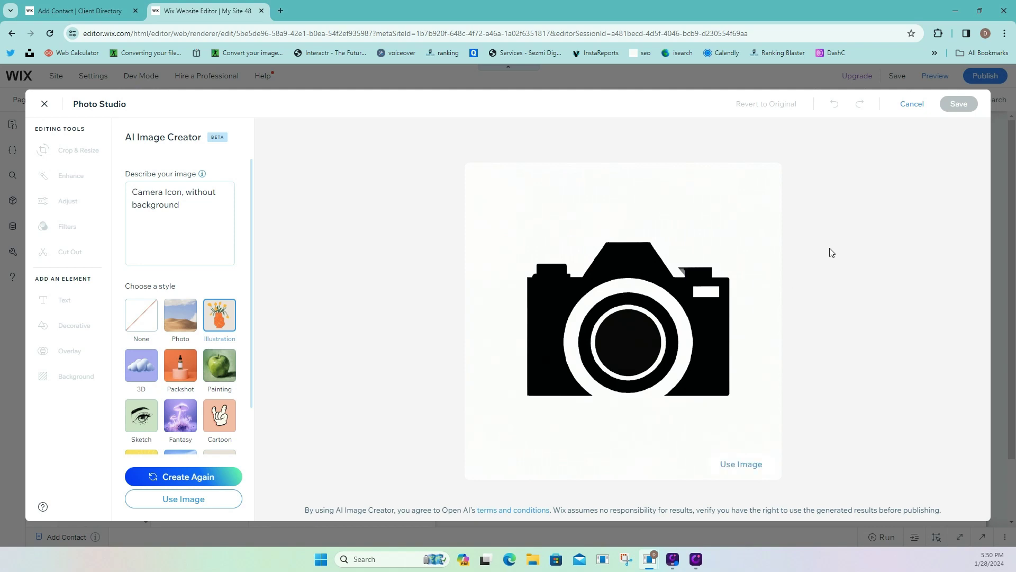
mouse_move(775, 302)
click(740, 464)
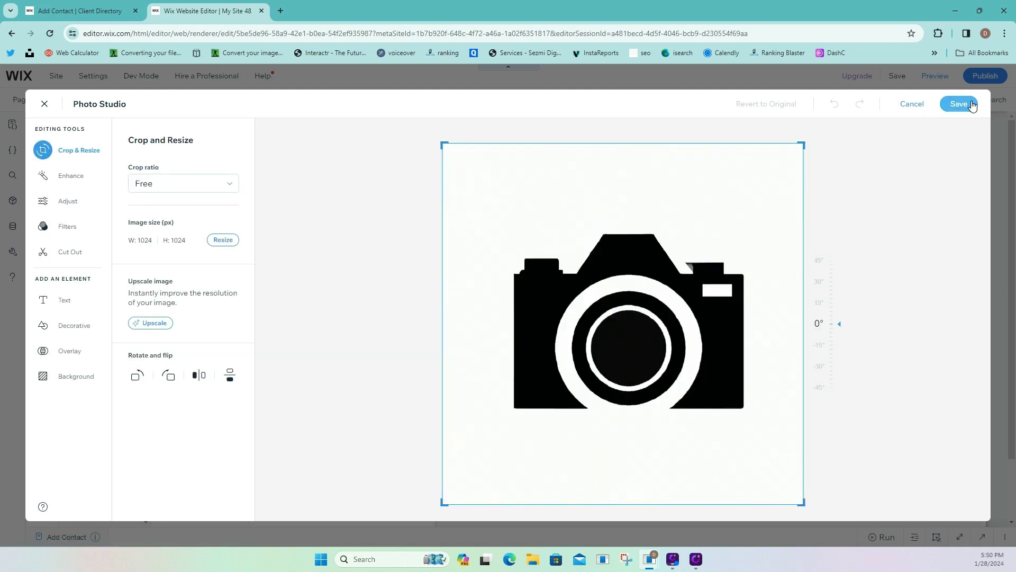
click(972, 105)
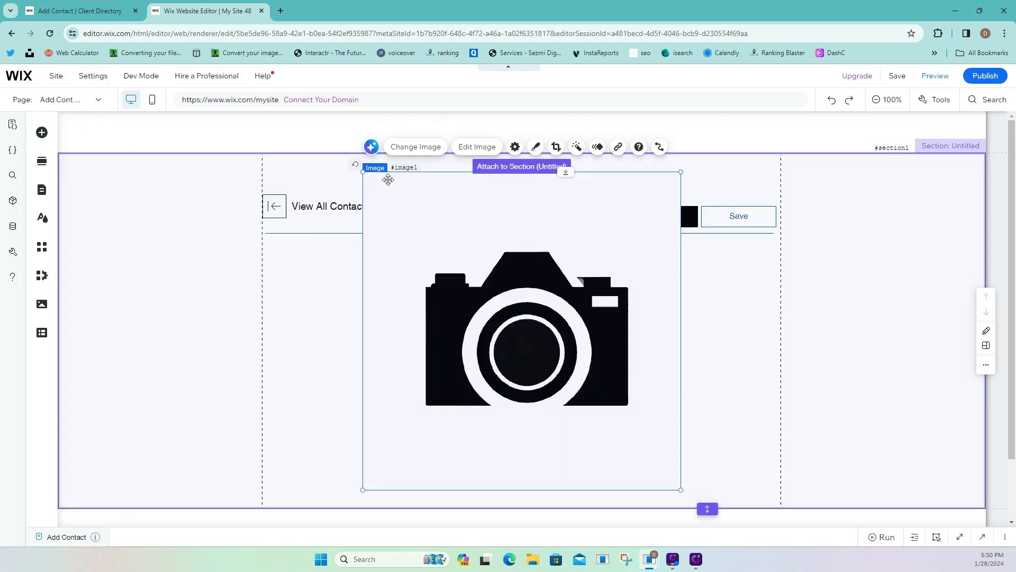
Shrink the camera image to a small square below the header line and give it a circular frame.
drag(365, 171, 589, 394)
drag(660, 471, 382, 316)
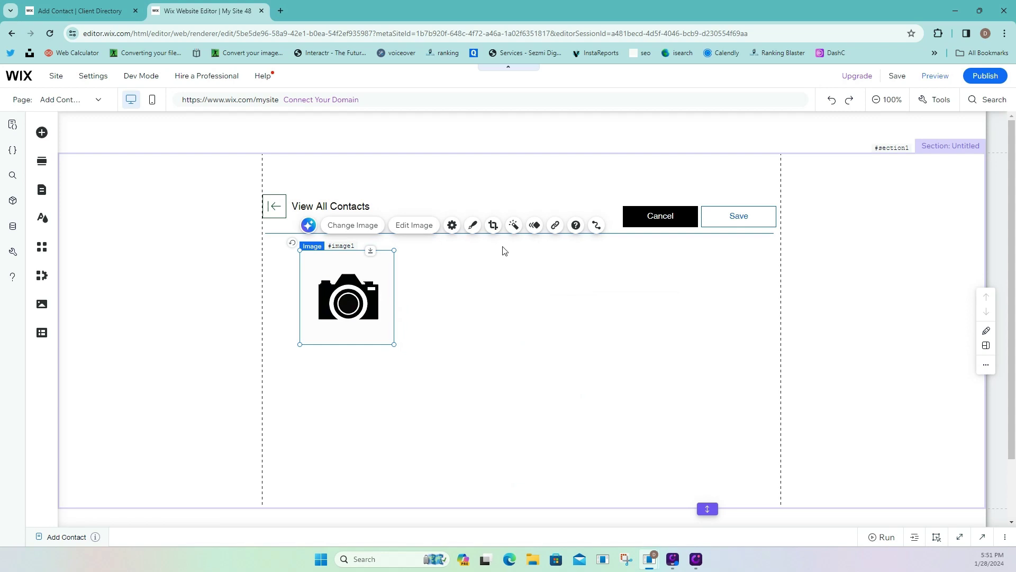
click(475, 226)
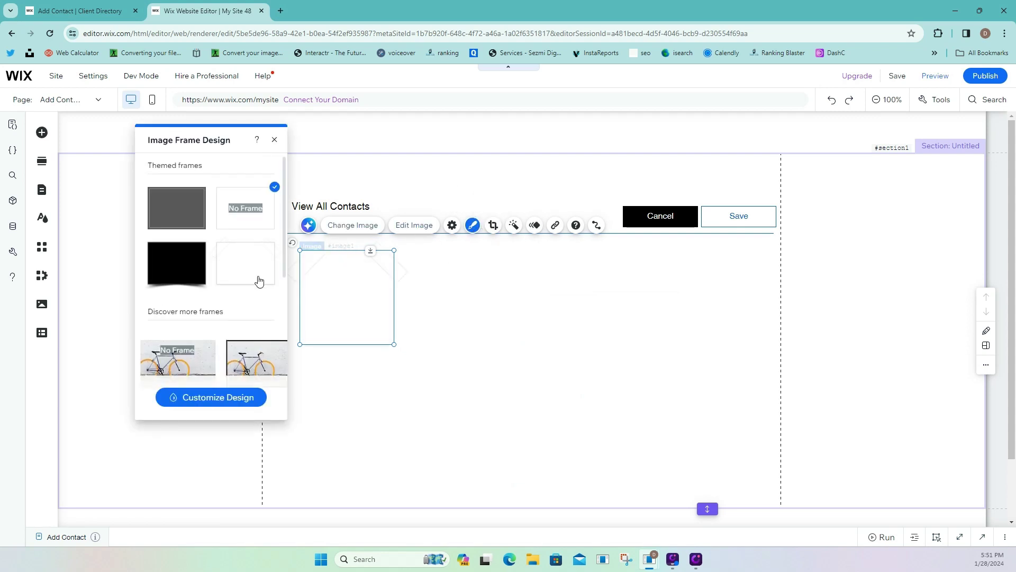
scroll(262, 312, down, 3)
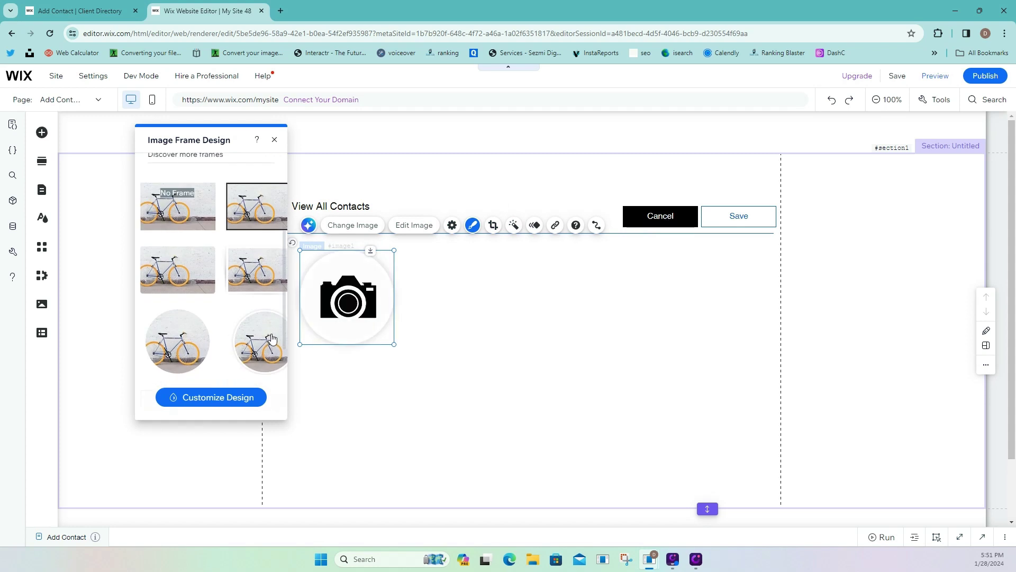
click(272, 338)
click(440, 347)
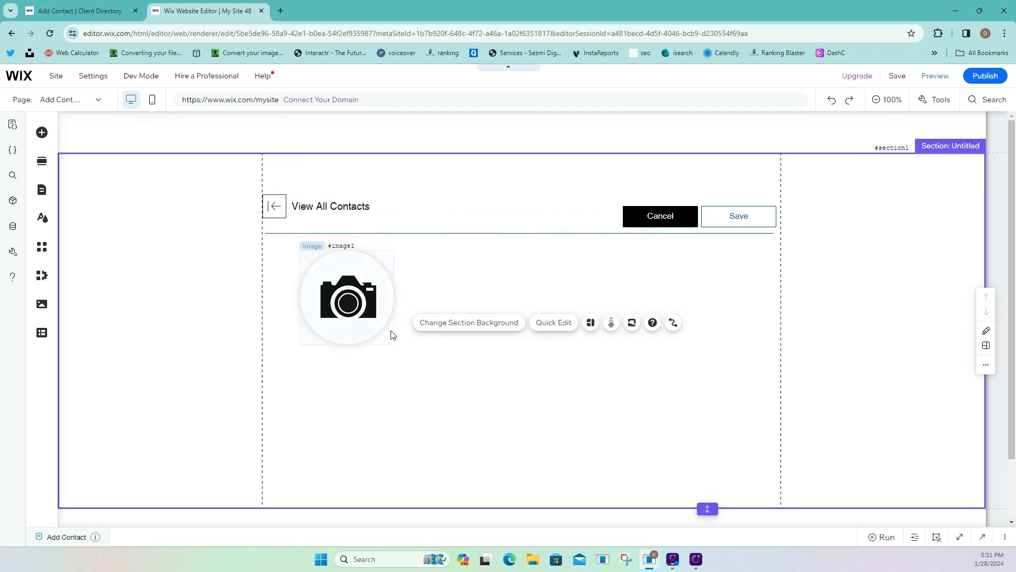
Duplicate the View All Contacts heading below the camera icon and reword it as the name label.
click(325, 207)
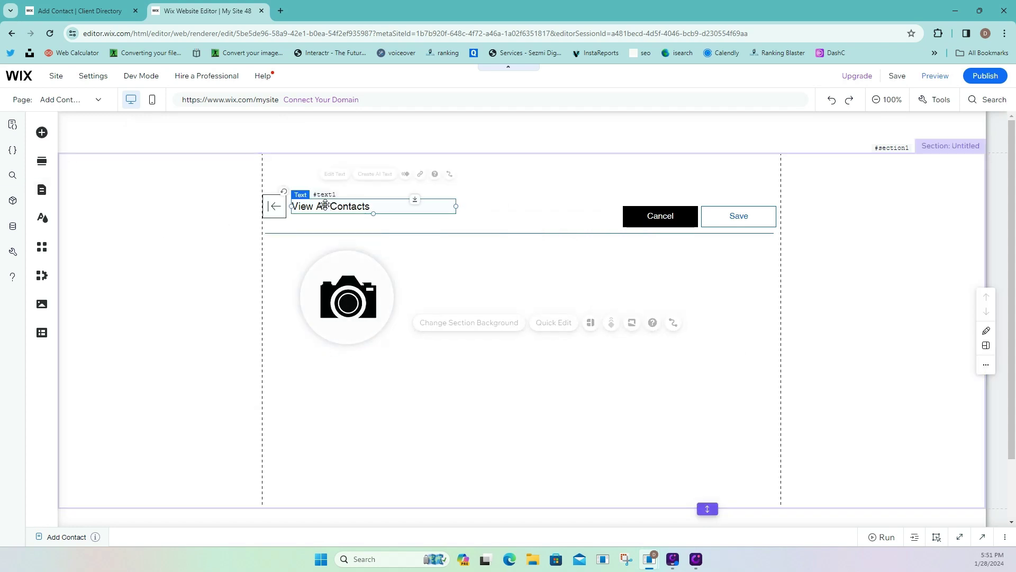
right_click(327, 207)
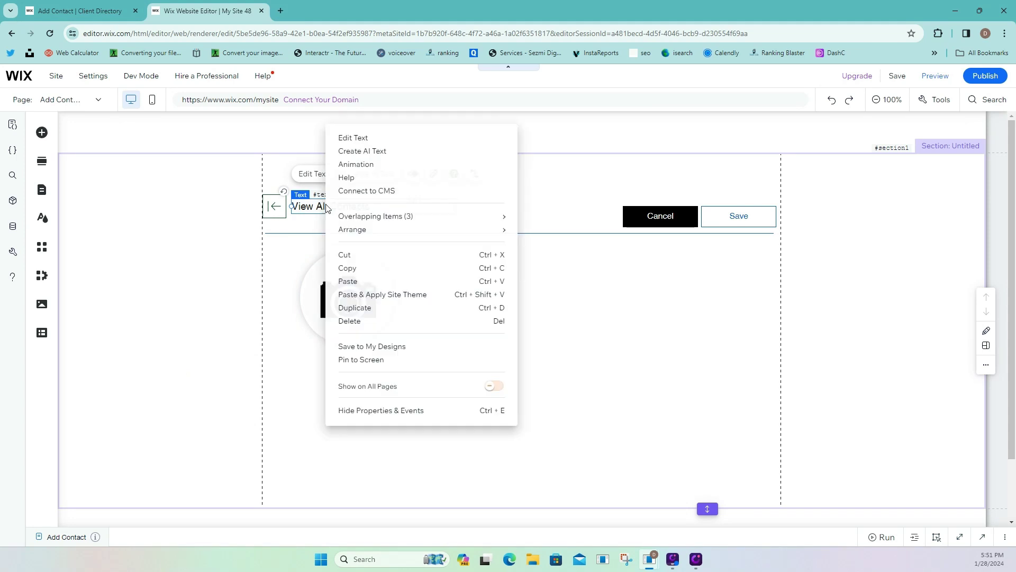
click(353, 308)
drag(380, 217, 359, 370)
drag(364, 370, 364, 370)
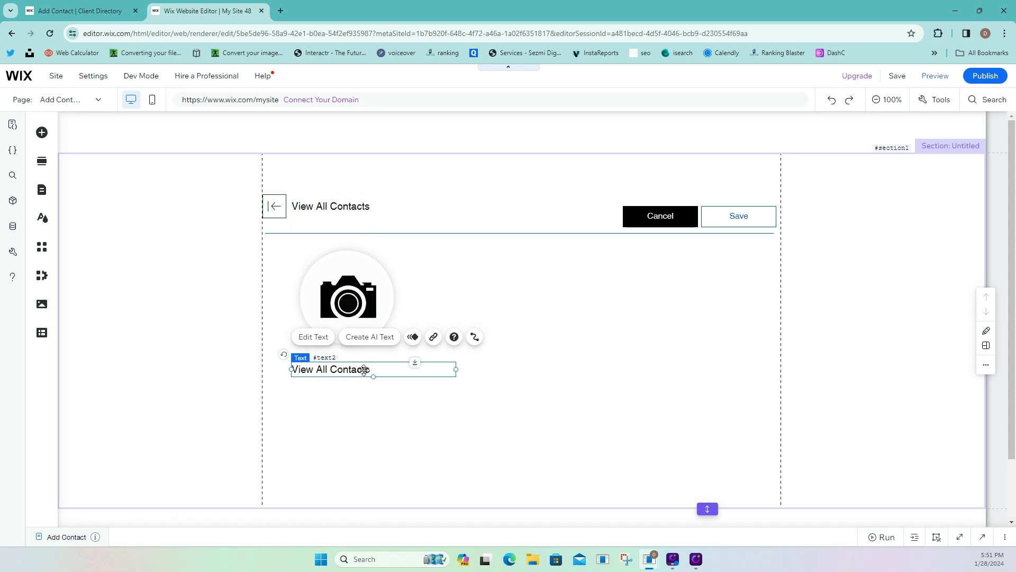
click(313, 336)
text(A)
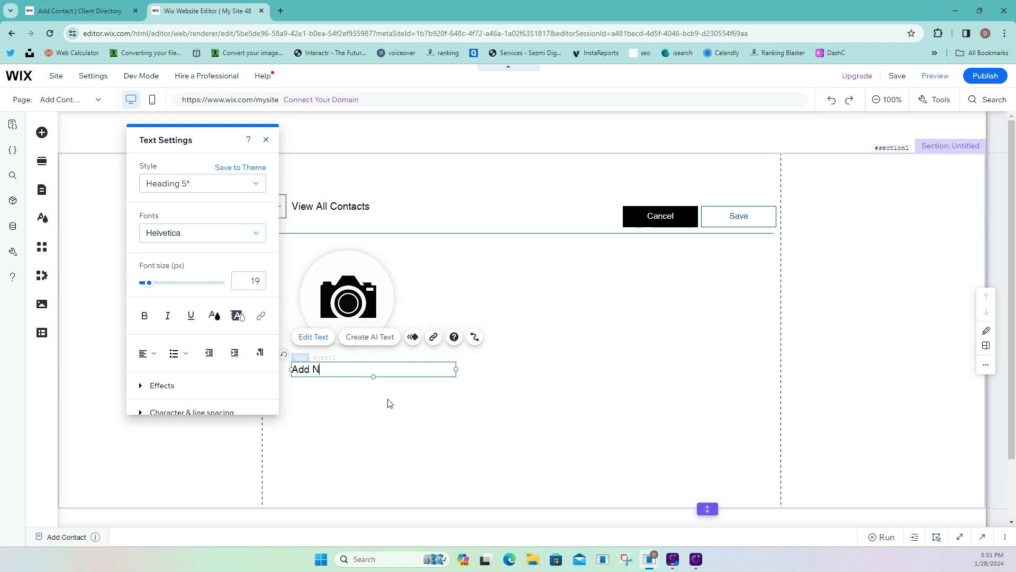
text(dd new contact)
key(BackSpace)
key(BackSpace)
key(BackSpace)
key(BackSpace)
key(BackSpace)
key(BackSpace)
key(BackSpace)
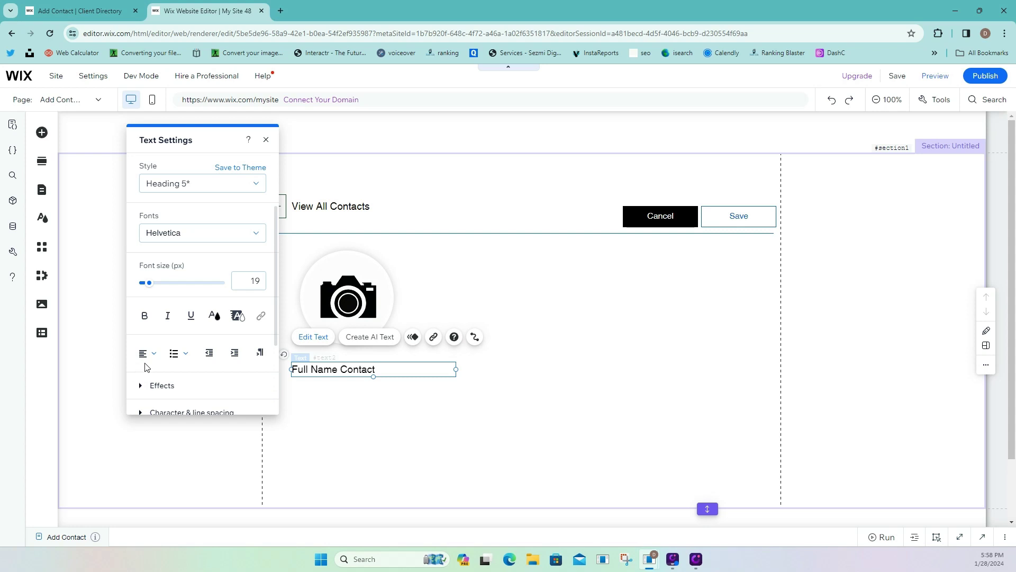
Center-align the Full Name Contact label and position it under the icon.
click(144, 353)
click(148, 377)
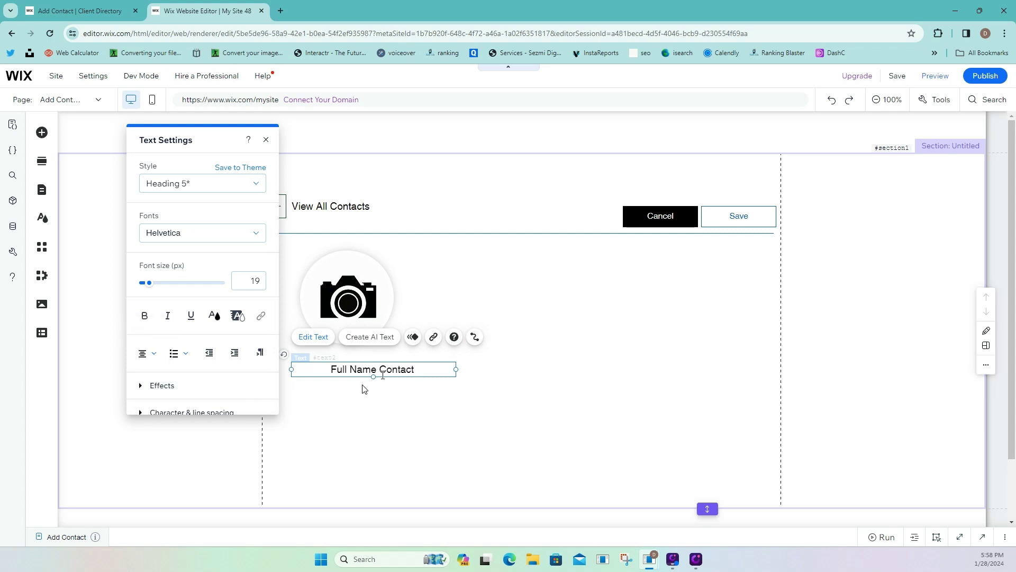
click(415, 388)
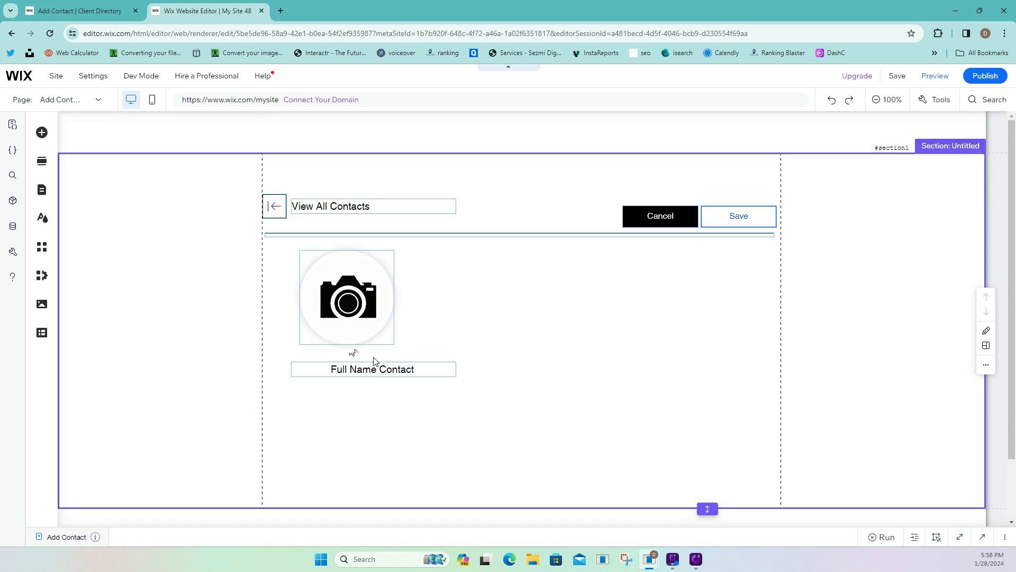
click(388, 370)
drag(388, 369, 366, 363)
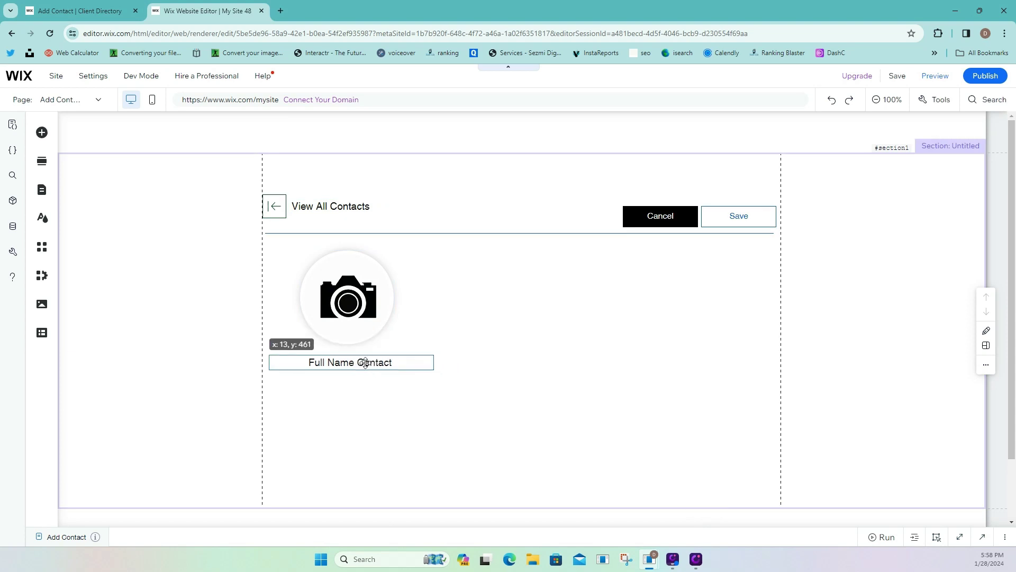
On the live Add Contact form, enter 'dd' as last and first names and confirm the heading shows 'dd dd'.
click(79, 10)
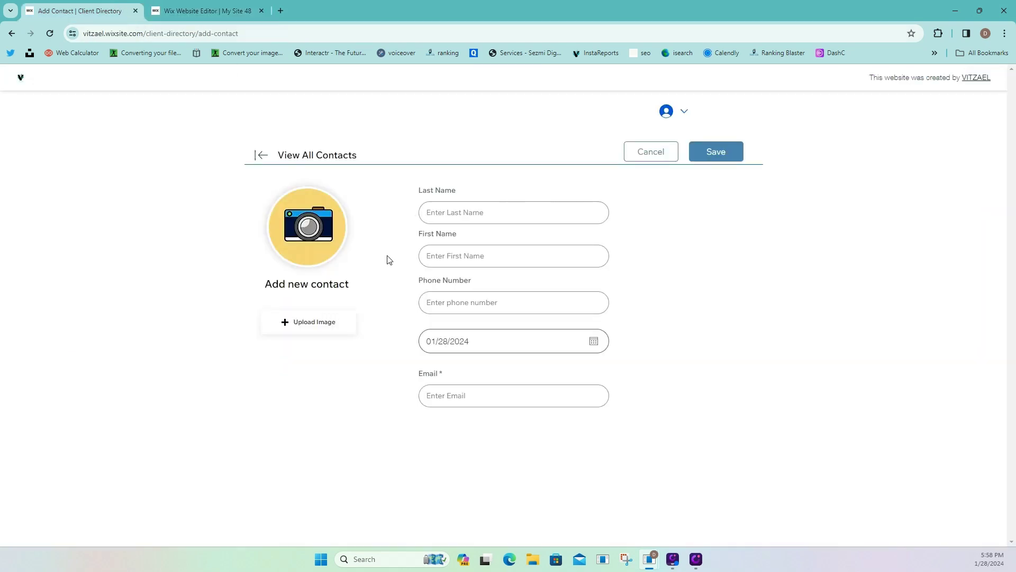
click(453, 204)
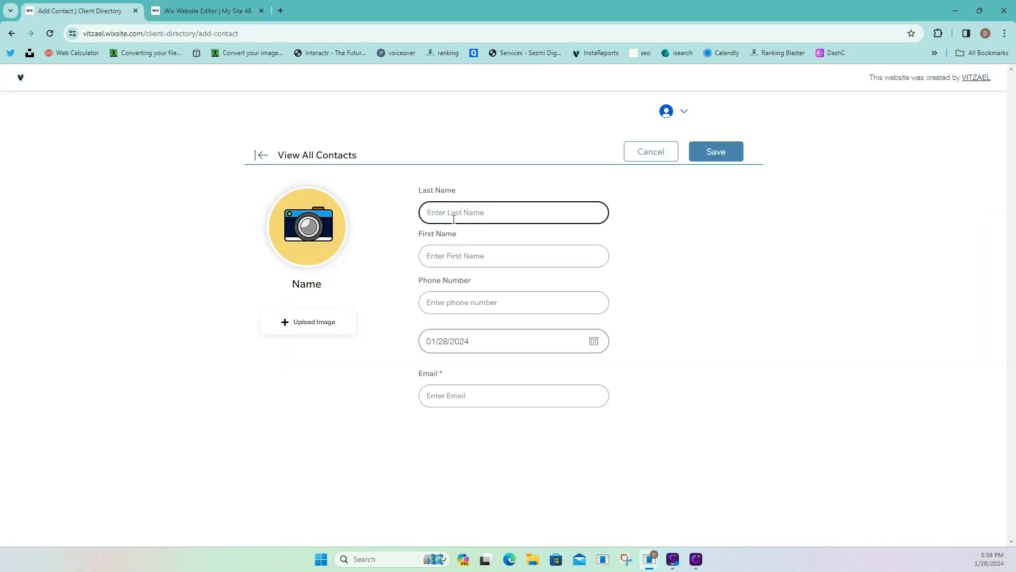
text(dd)
click(449, 257)
text(dd)
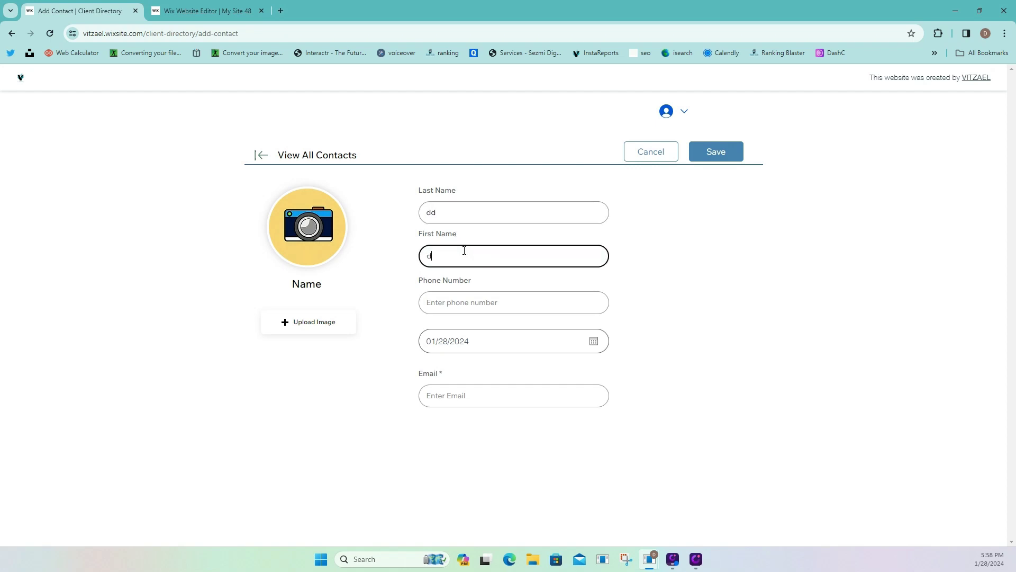
click(476, 301)
drag(329, 289, 290, 287)
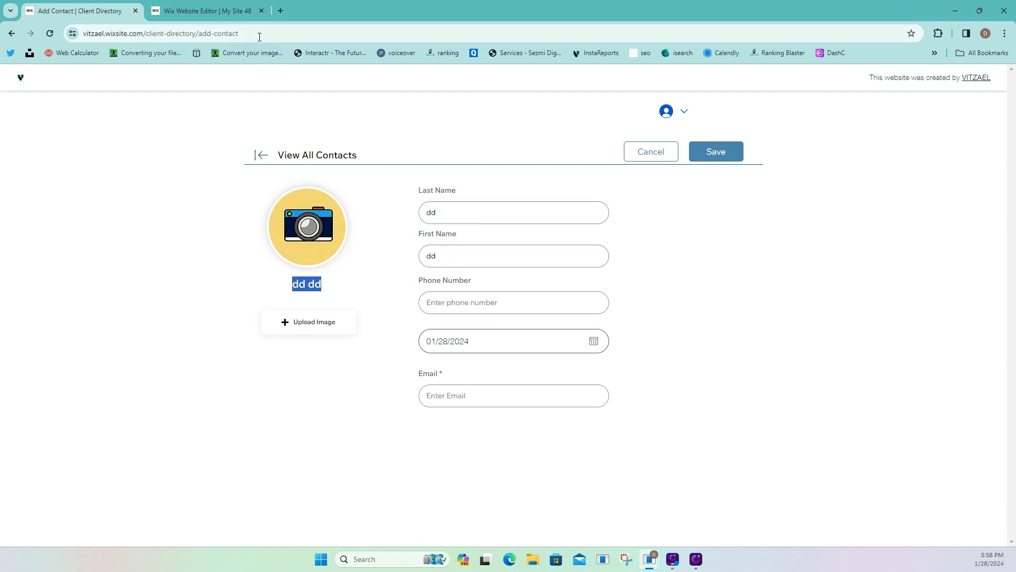
click(325, 285)
Duplicate the Full Name Contact text below itself and change it to 'Please upload your image'.
click(237, 11)
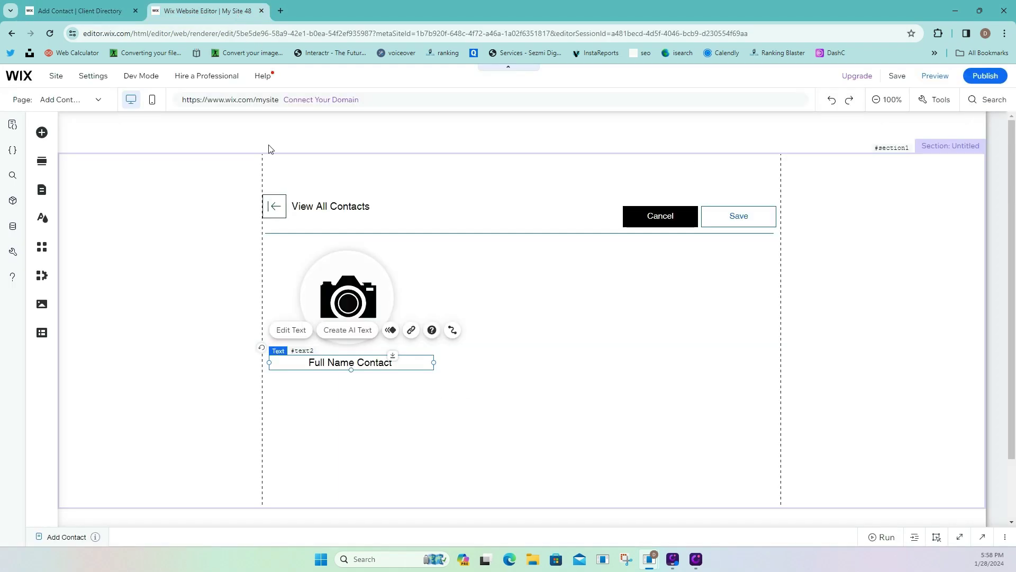
click(388, 379)
click(366, 360)
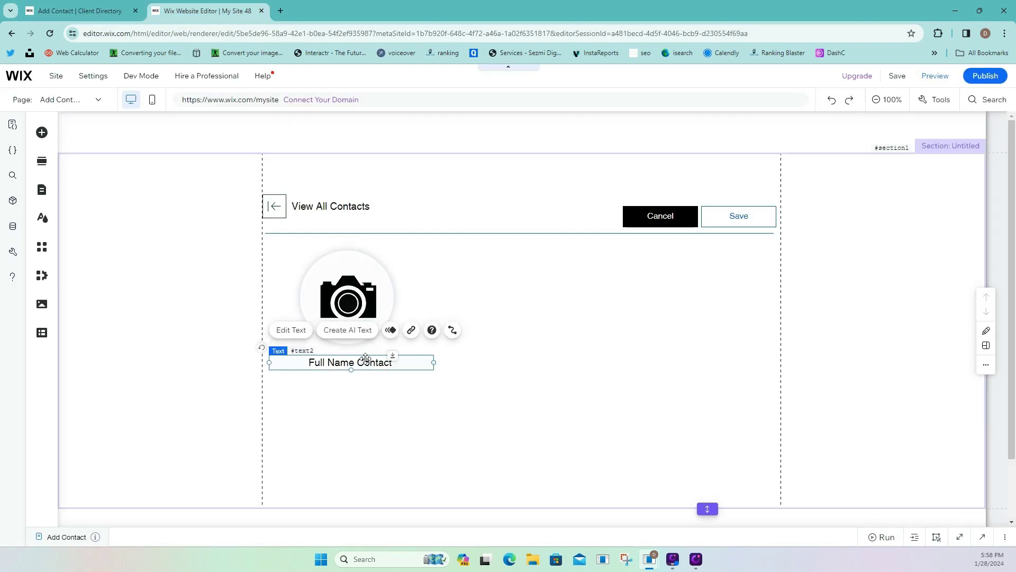
right_click(365, 360)
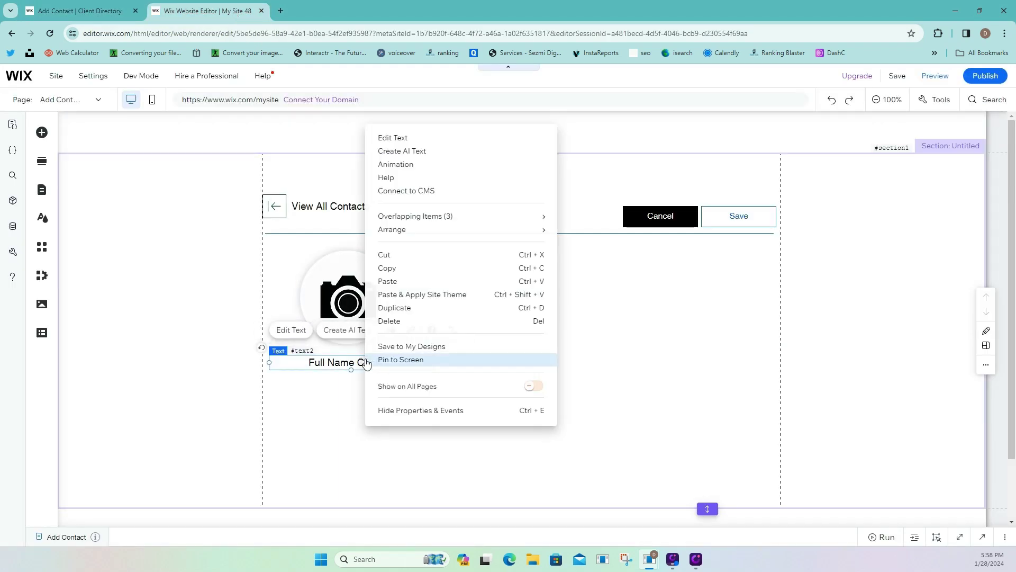
click(392, 312)
drag(395, 371, 387, 385)
double_click(387, 385)
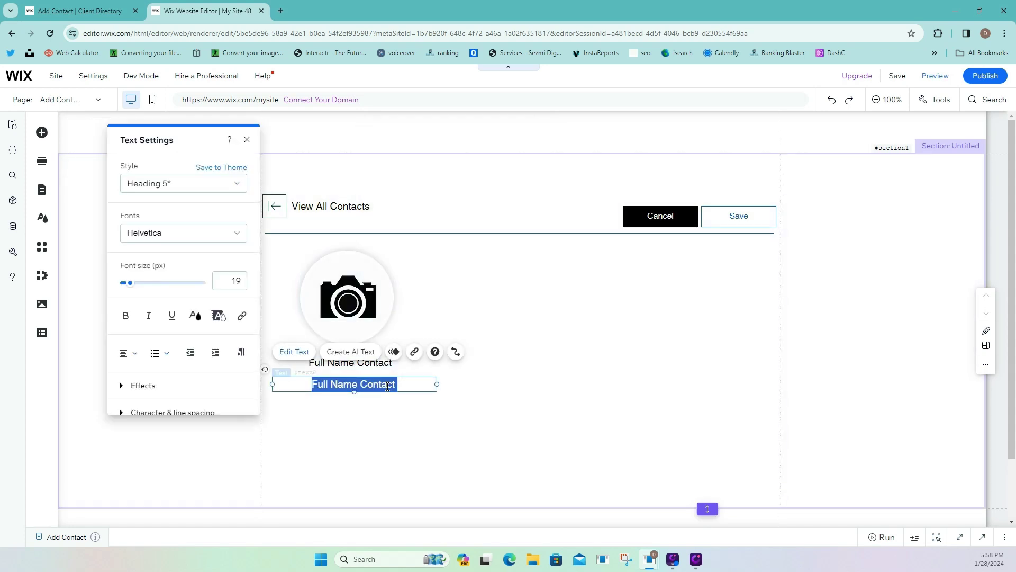
text(Please )
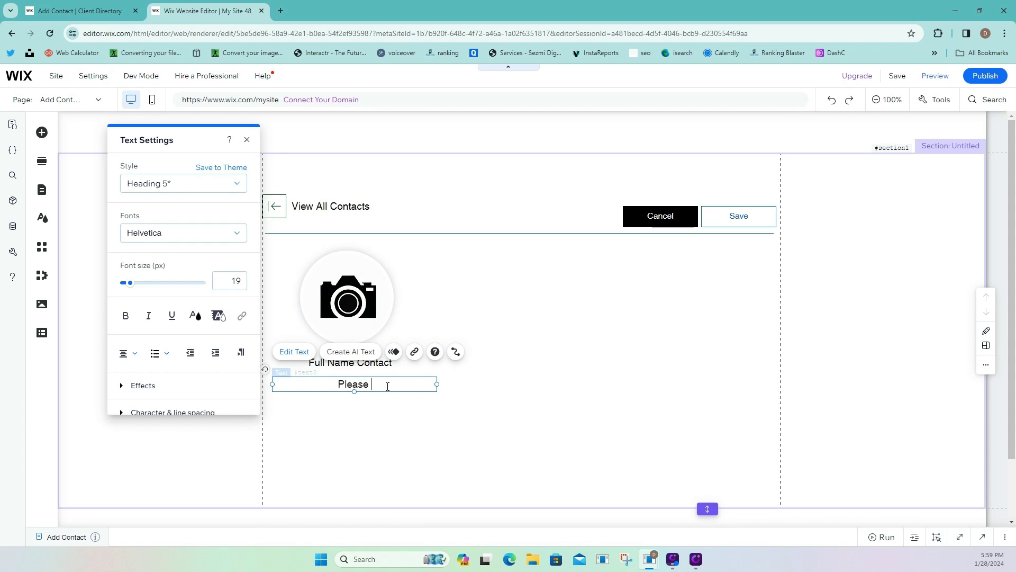
text(upload your image)
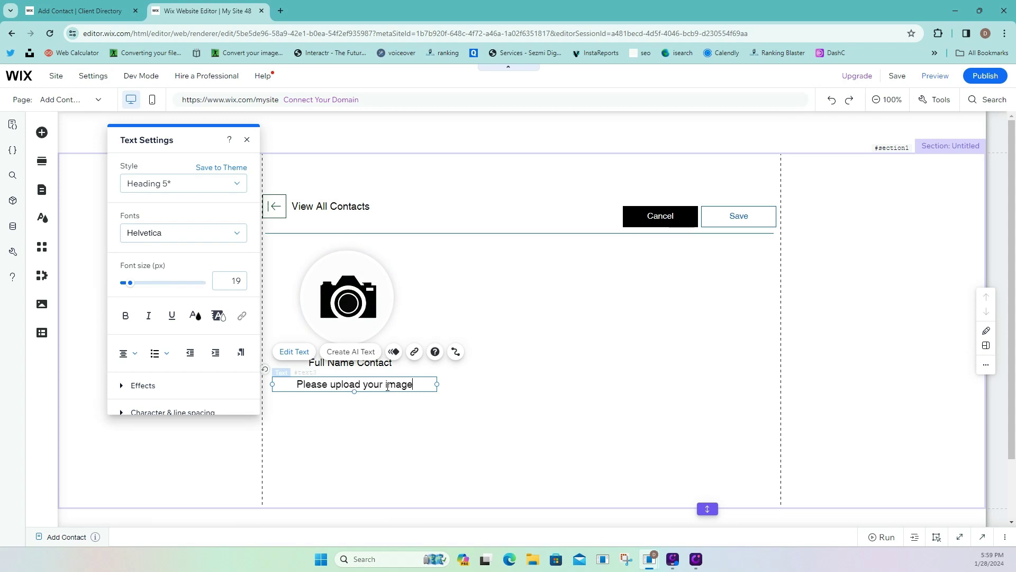
Make the note red (#F94C4C) at 16 px and nudge it slightly up-left.
triple_click(388, 386)
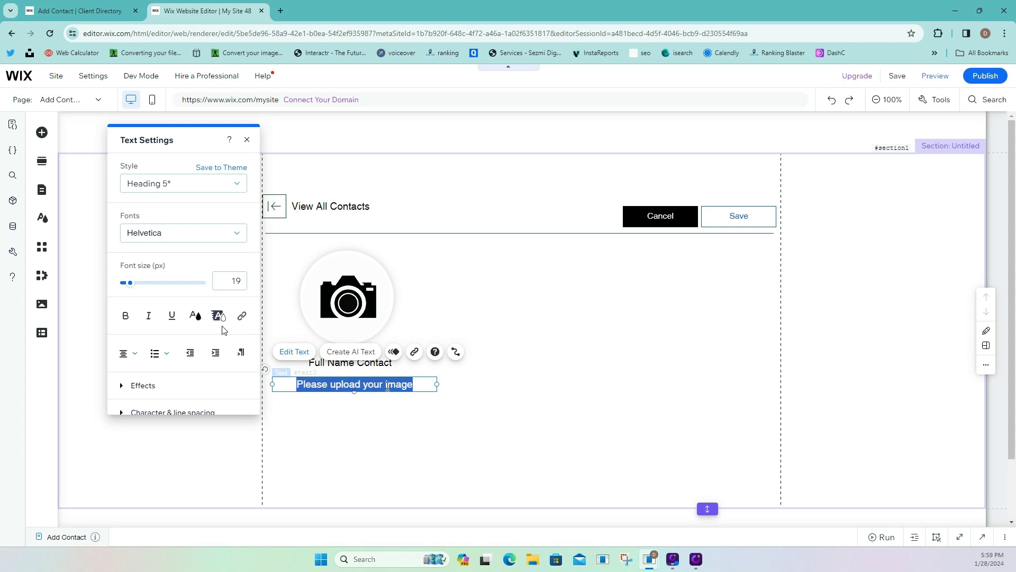
click(199, 316)
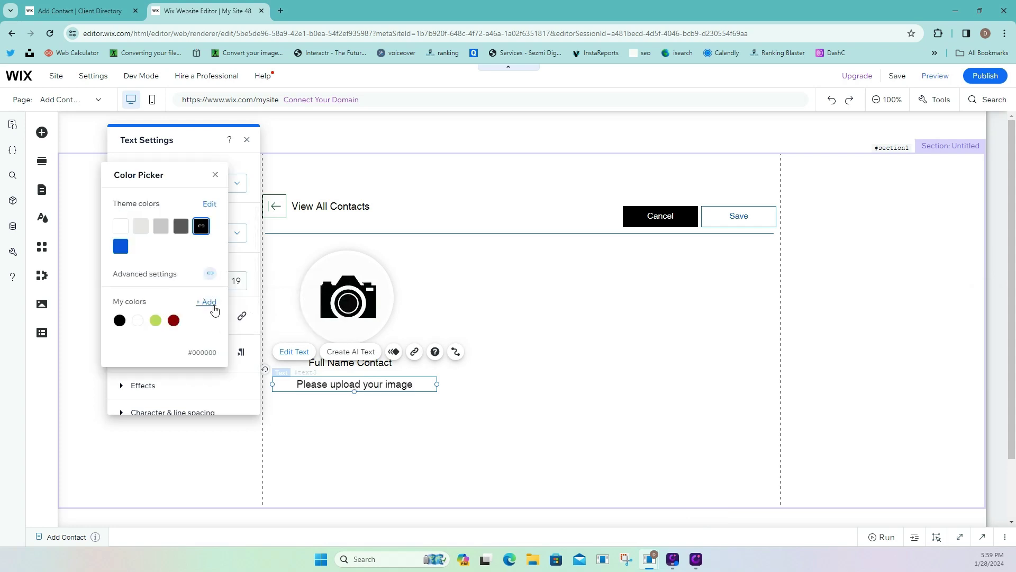
click(214, 311)
drag(185, 196, 189, 190)
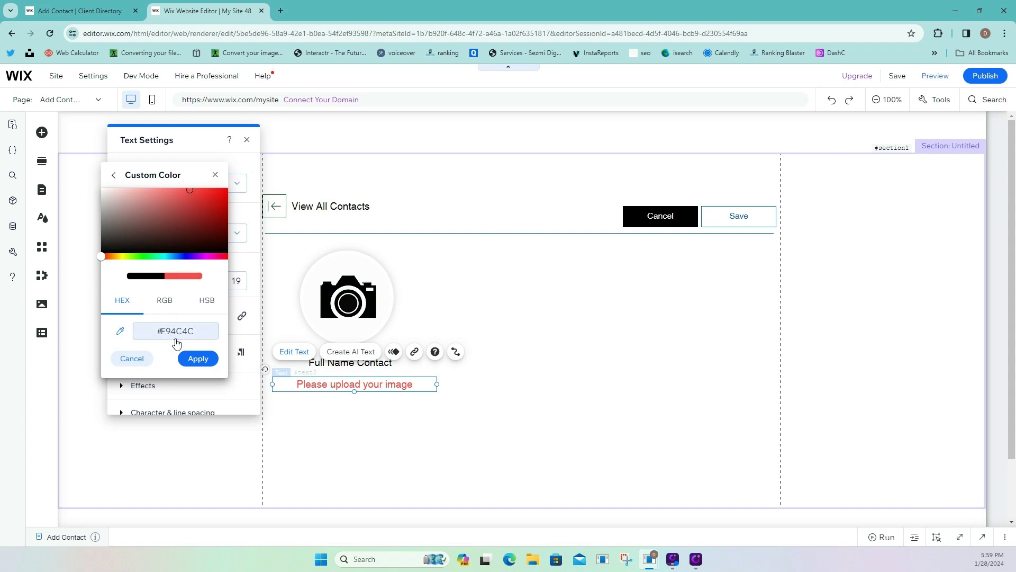
click(199, 358)
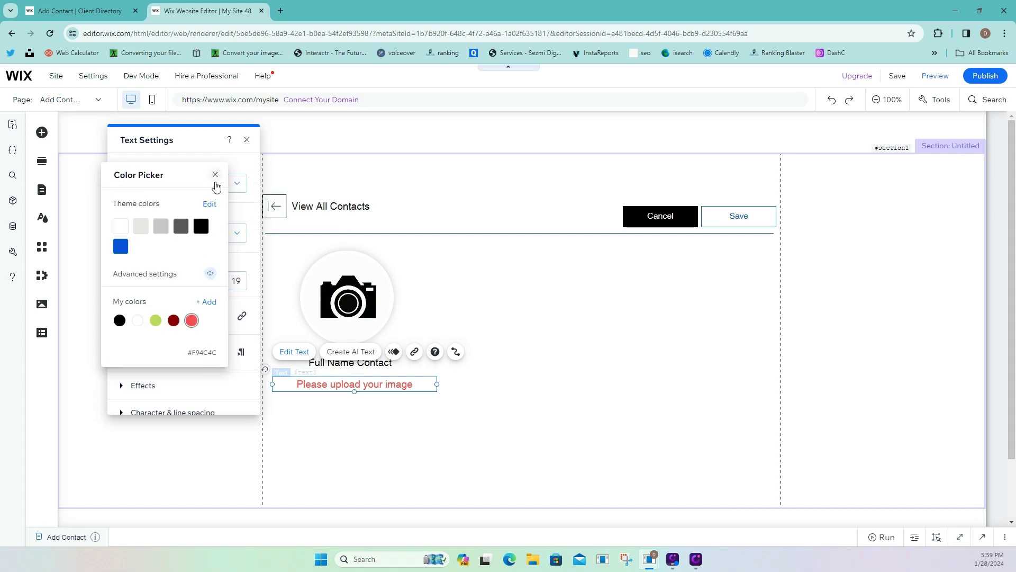
click(215, 175)
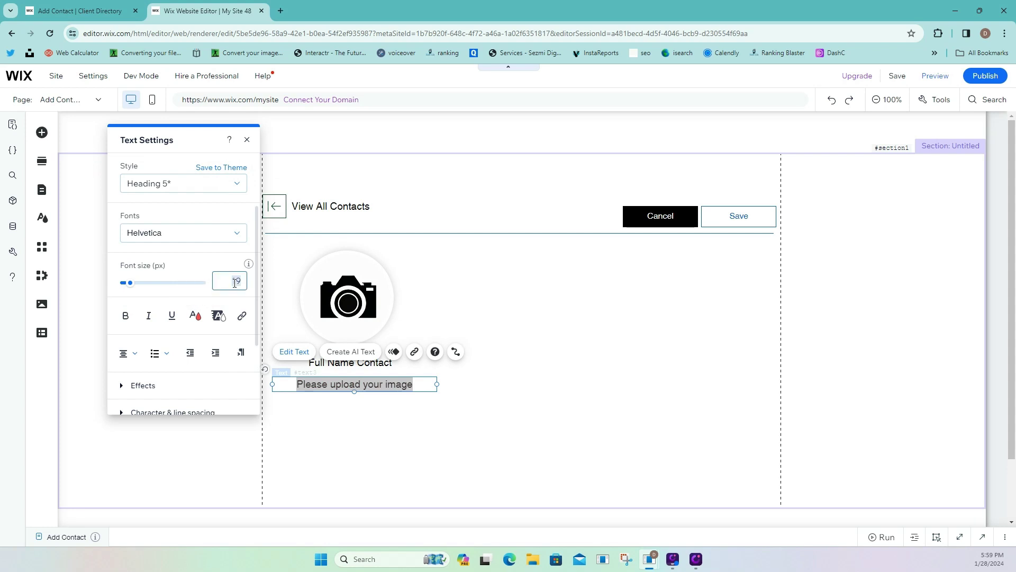
text(6)
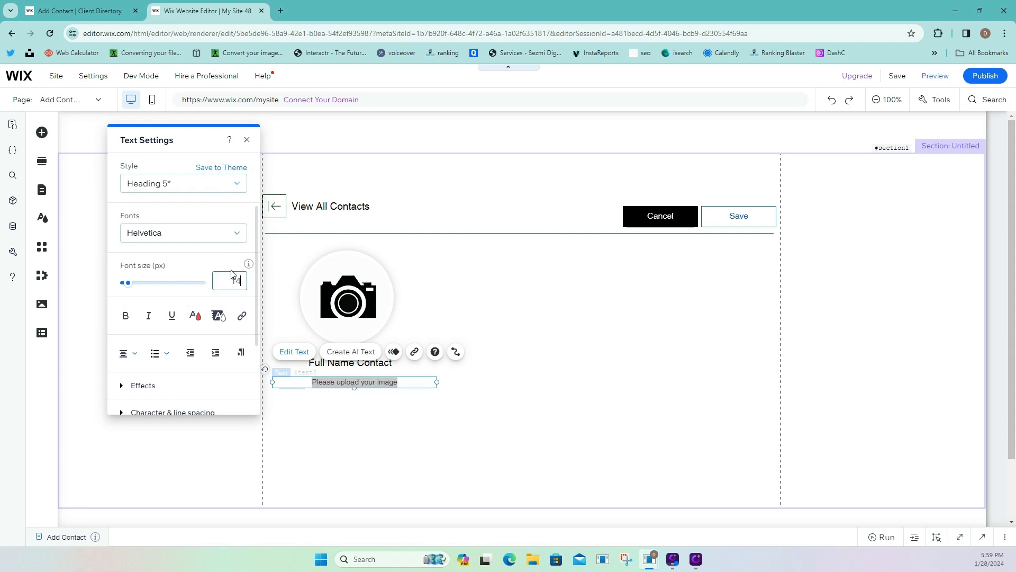
click(383, 397)
drag(368, 391, 364, 387)
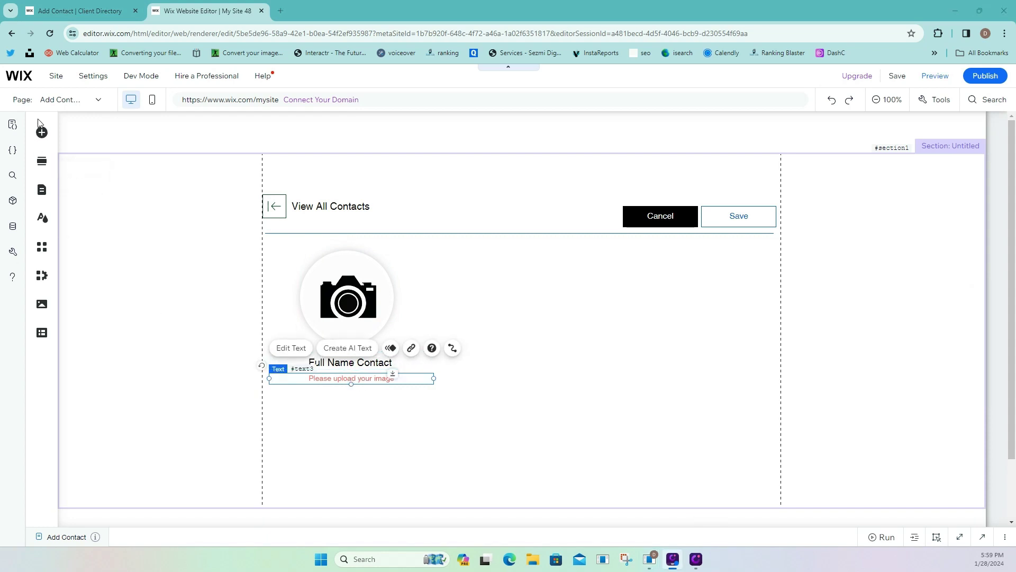
Place an Upload button from the Input elements under the red note.
click(42, 135)
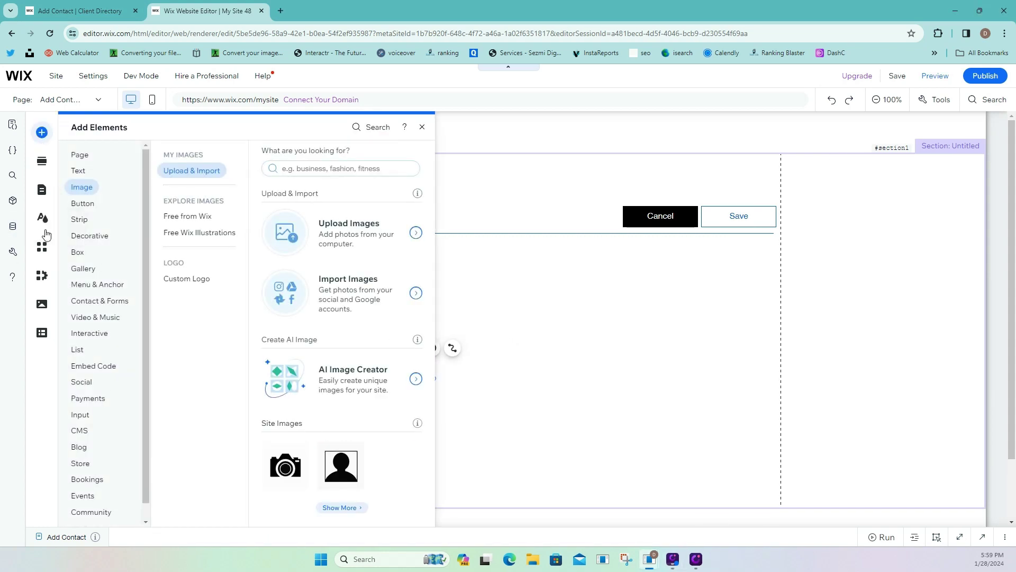
click(77, 349)
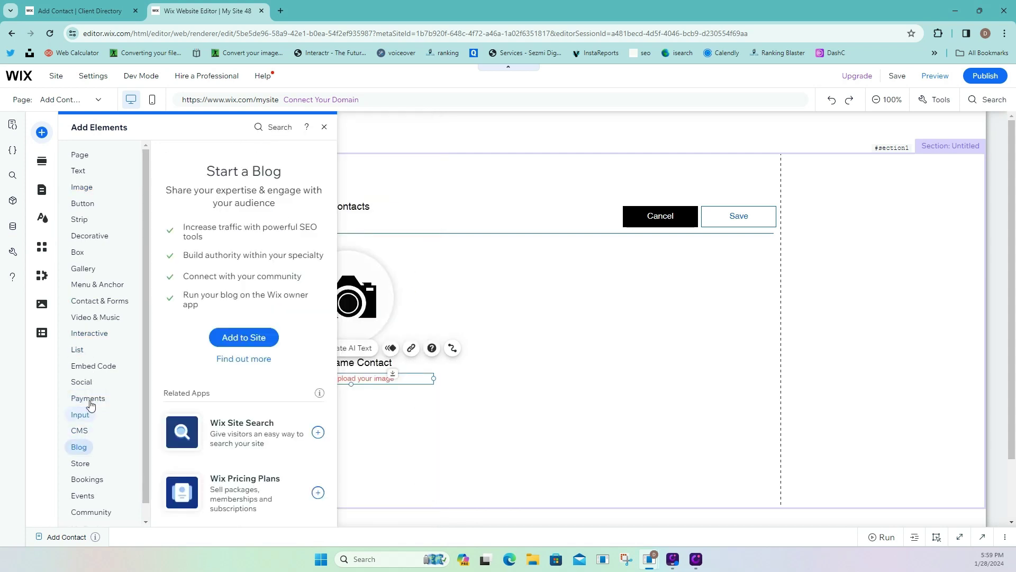
scroll(100, 416, down, 1)
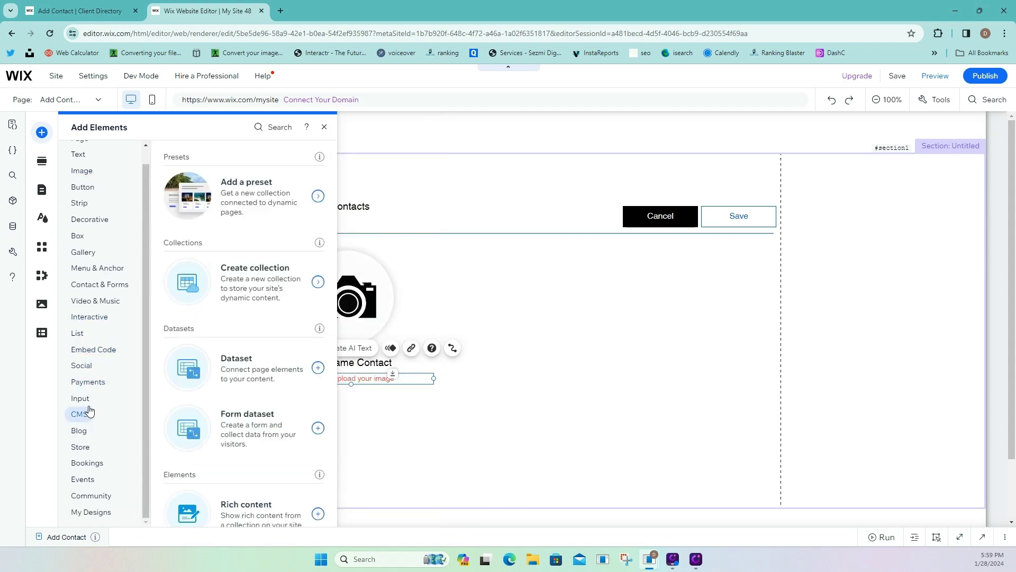
mouse_move(82, 400)
click(189, 376)
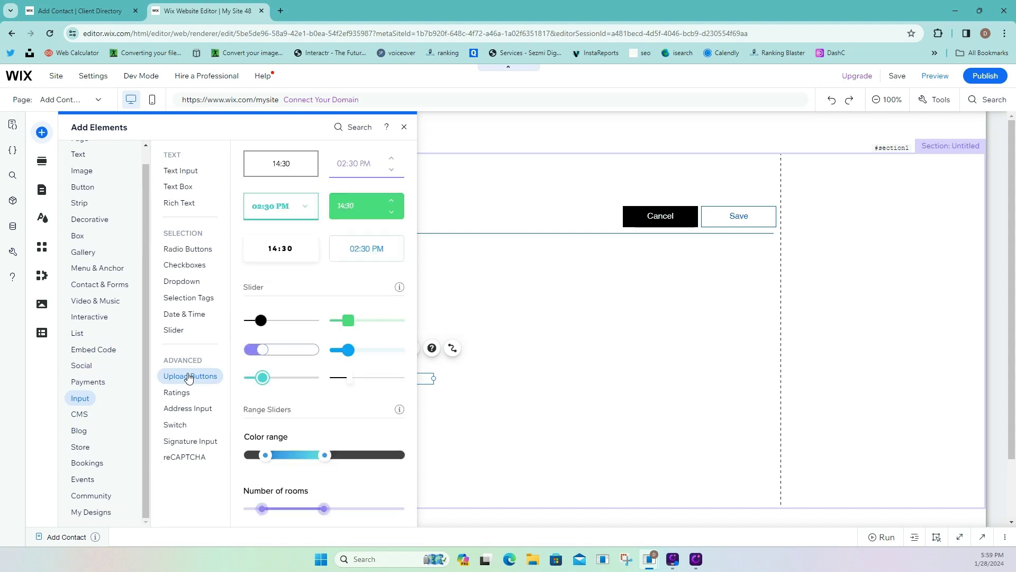
drag(387, 229, 379, 415)
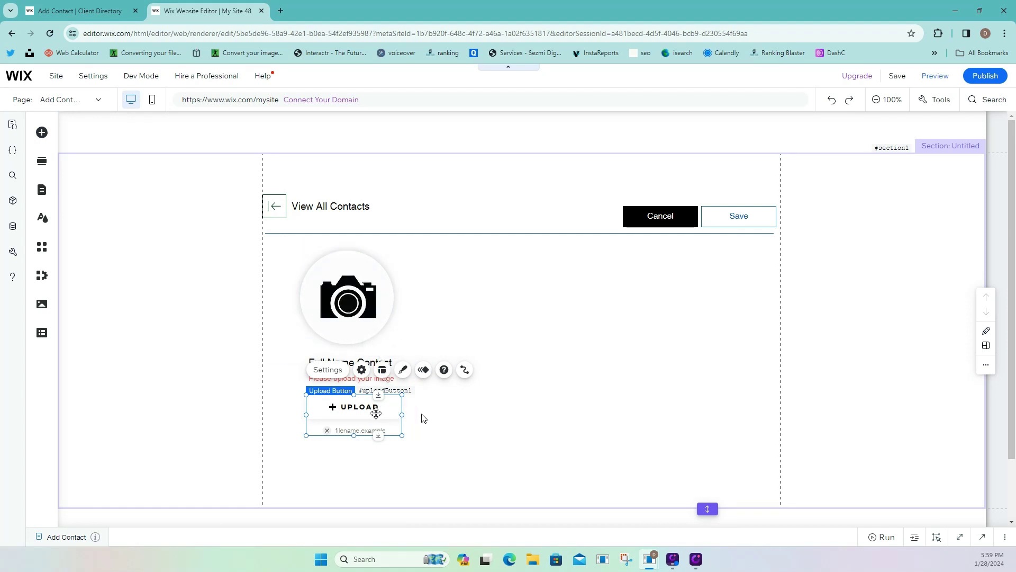
Browse the Payments and Button elements, then shift the upload button slightly left.
click(42, 133)
click(87, 398)
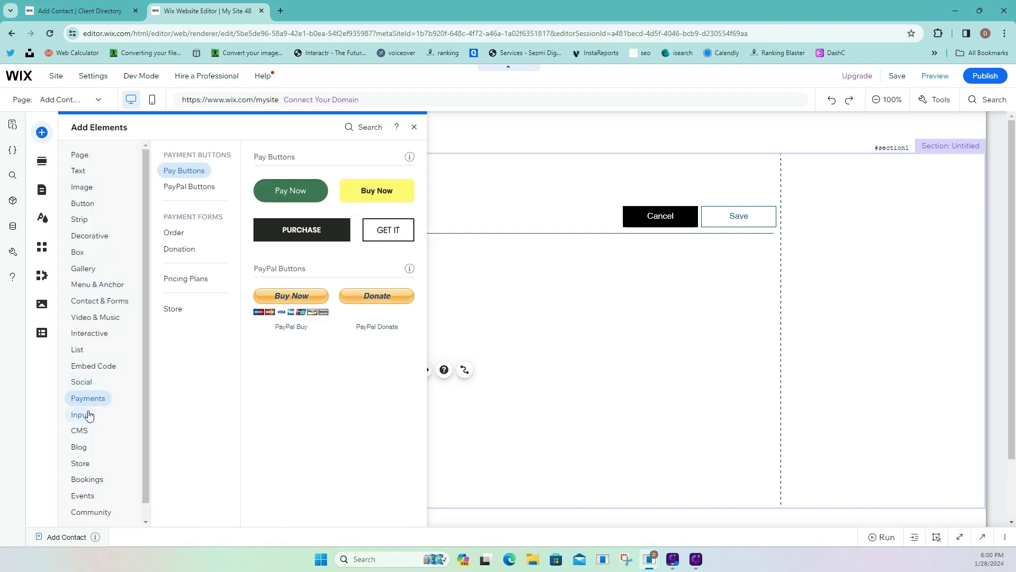
click(82, 203)
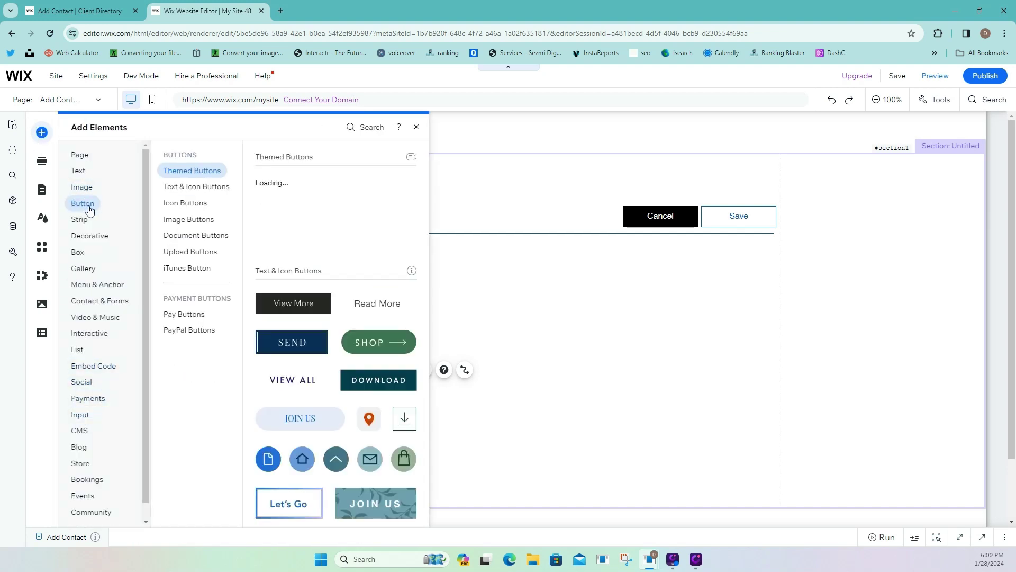
click(606, 295)
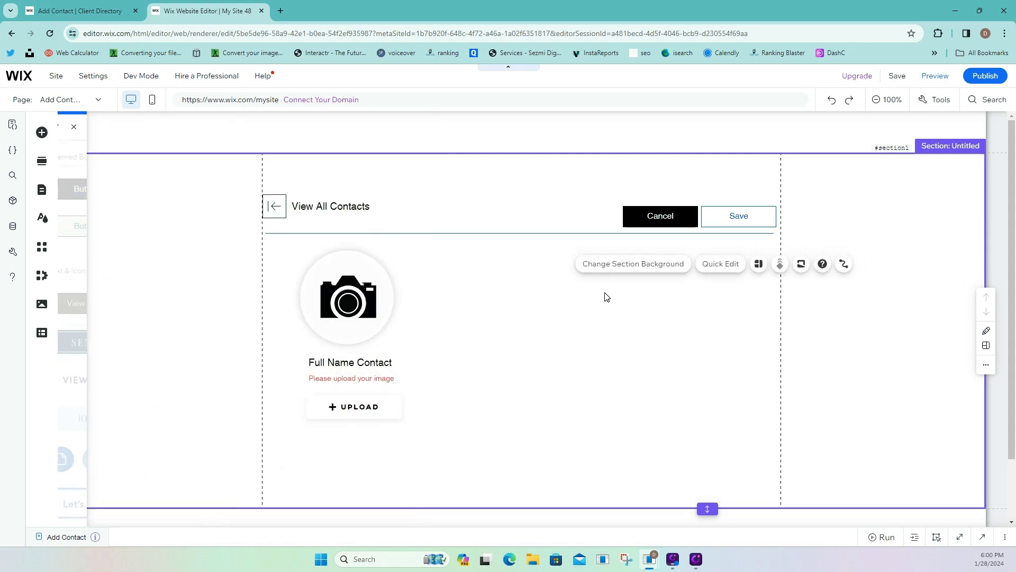
click(394, 410)
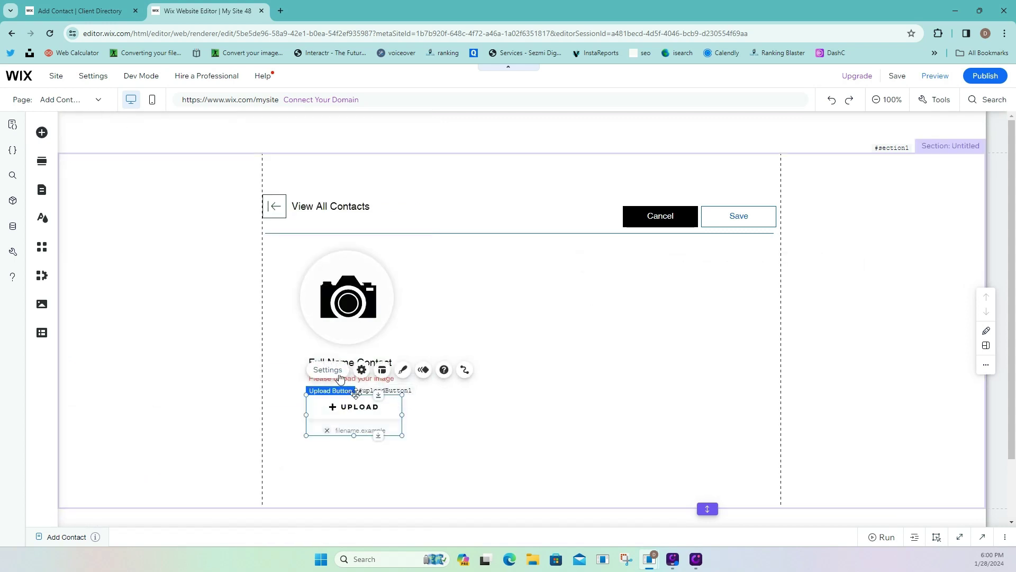
drag(375, 412, 370, 411)
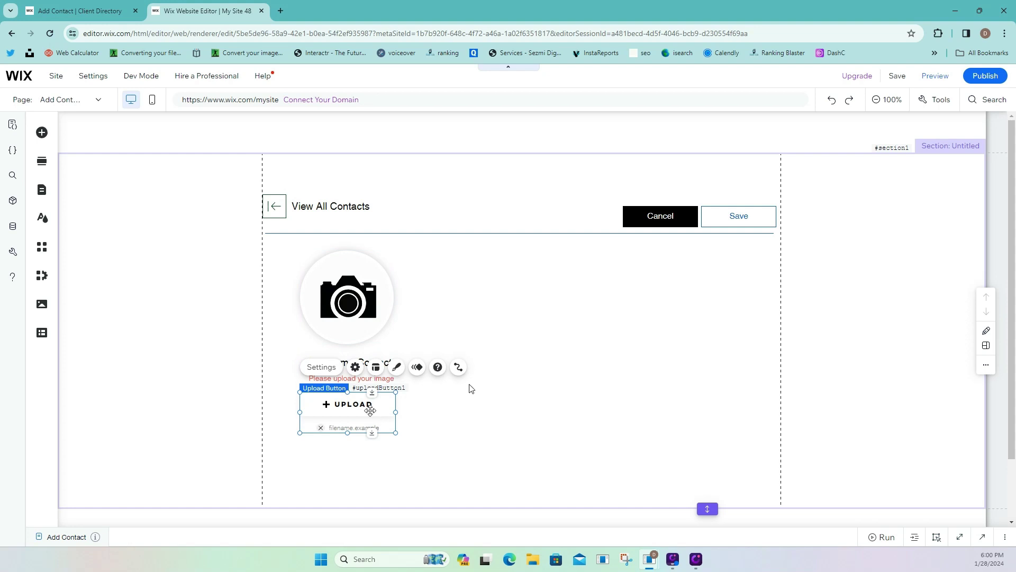
click(533, 394)
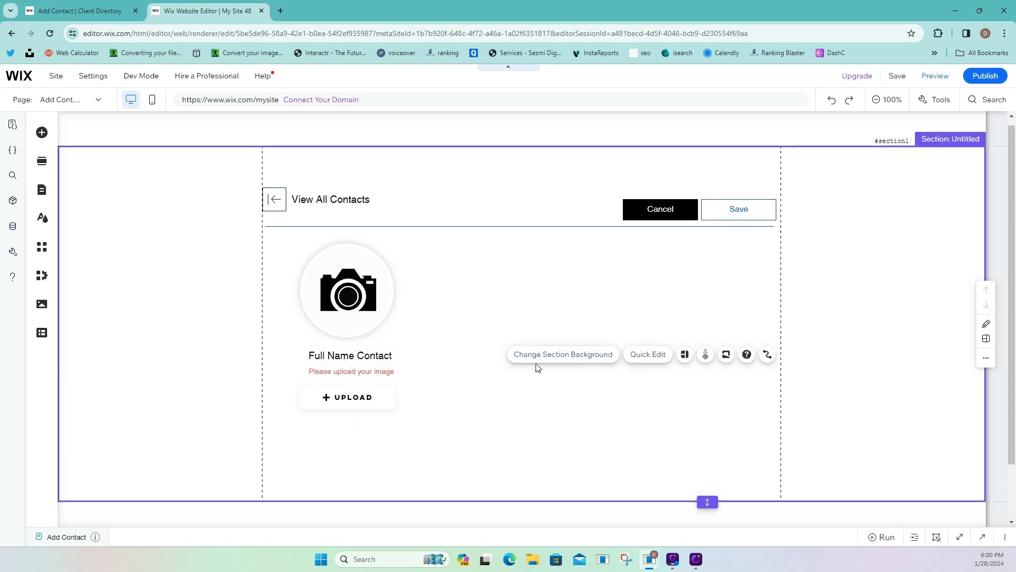
scroll(175, 229, down, 1)
Browse the Add Elements categories to reach the Input element options.
click(42, 132)
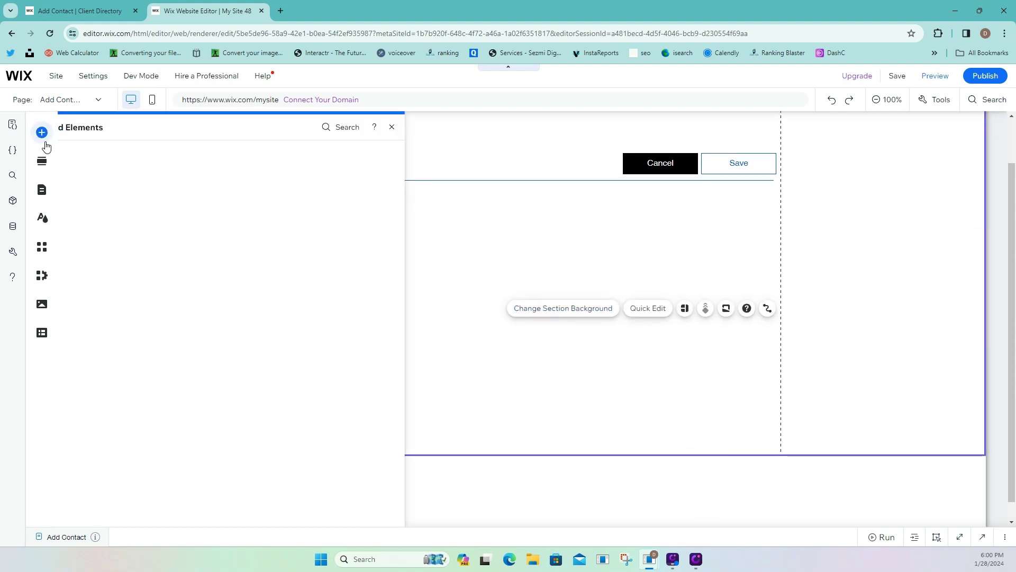
click(74, 350)
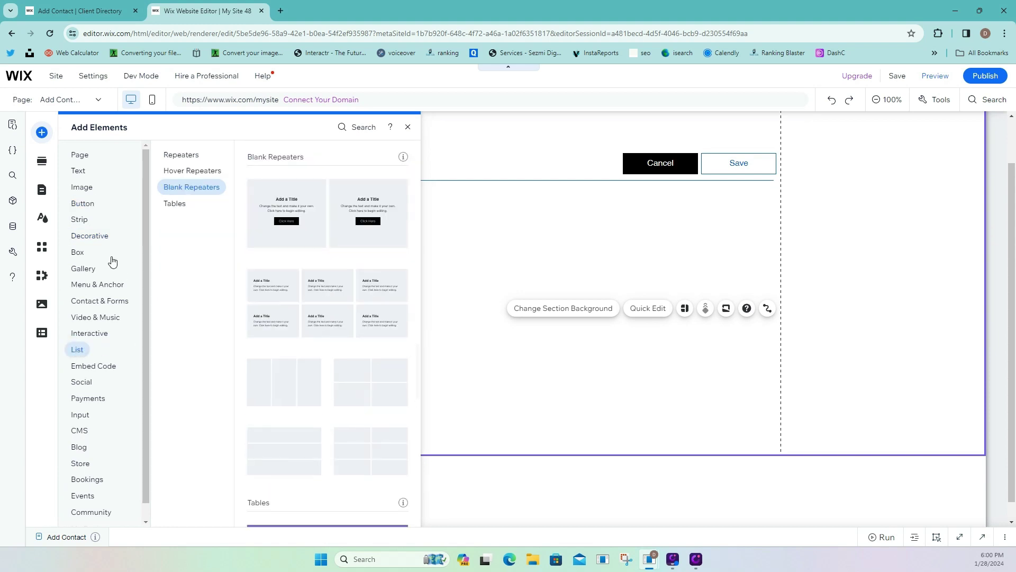
click(82, 203)
click(82, 382)
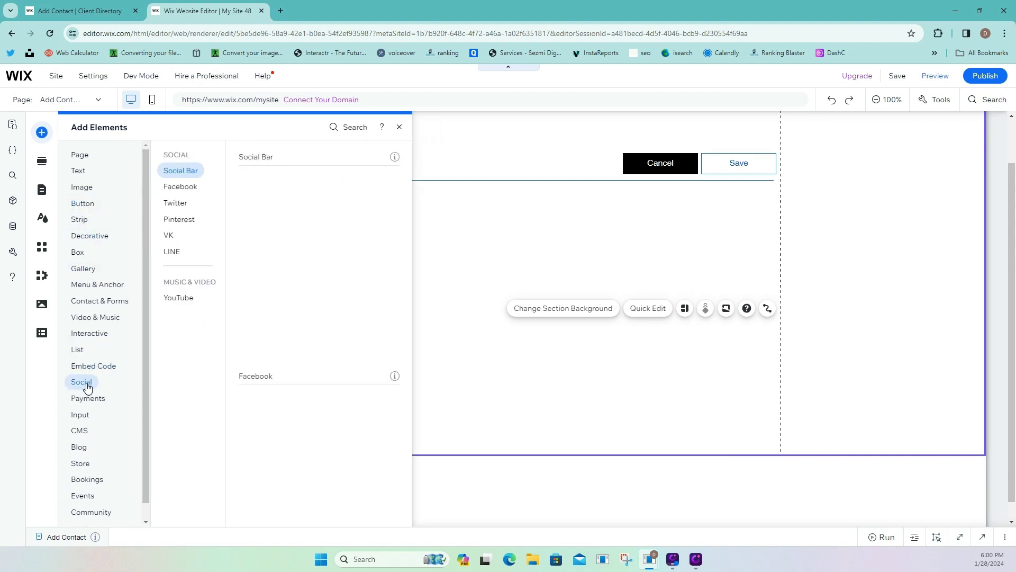
click(82, 414)
click(80, 431)
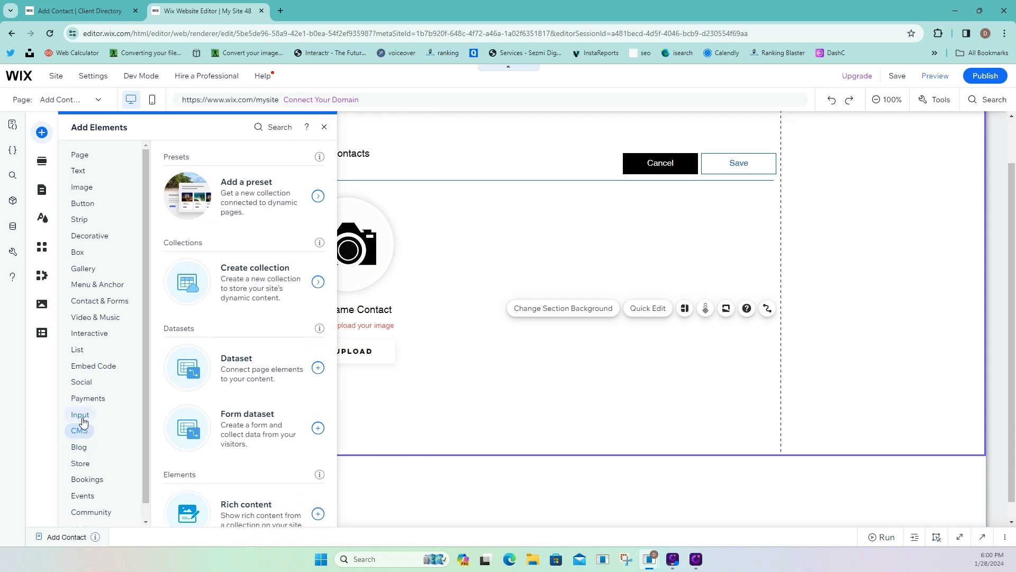
click(82, 413)
scroll(82, 414, down, 1)
click(82, 415)
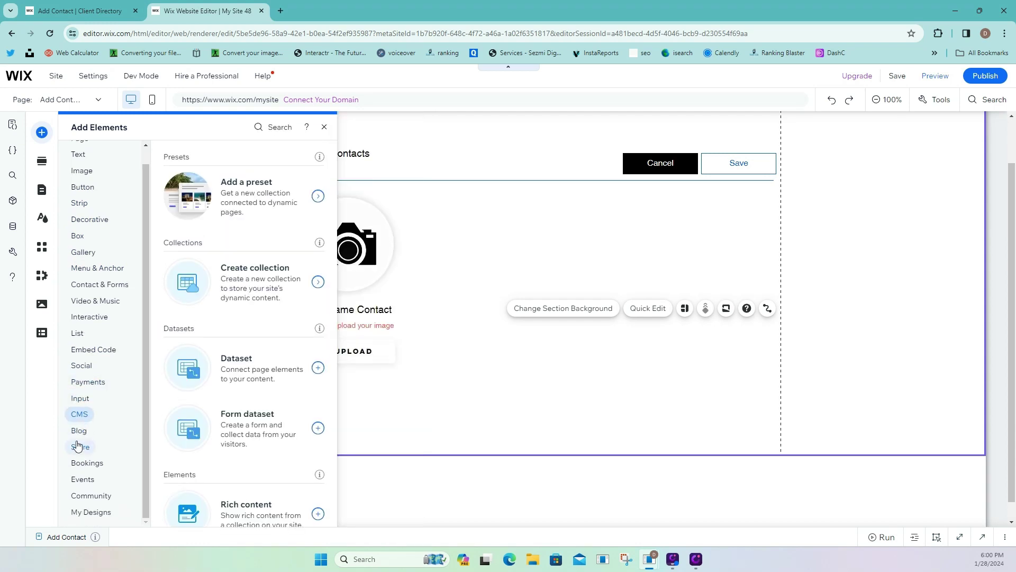
click(77, 404)
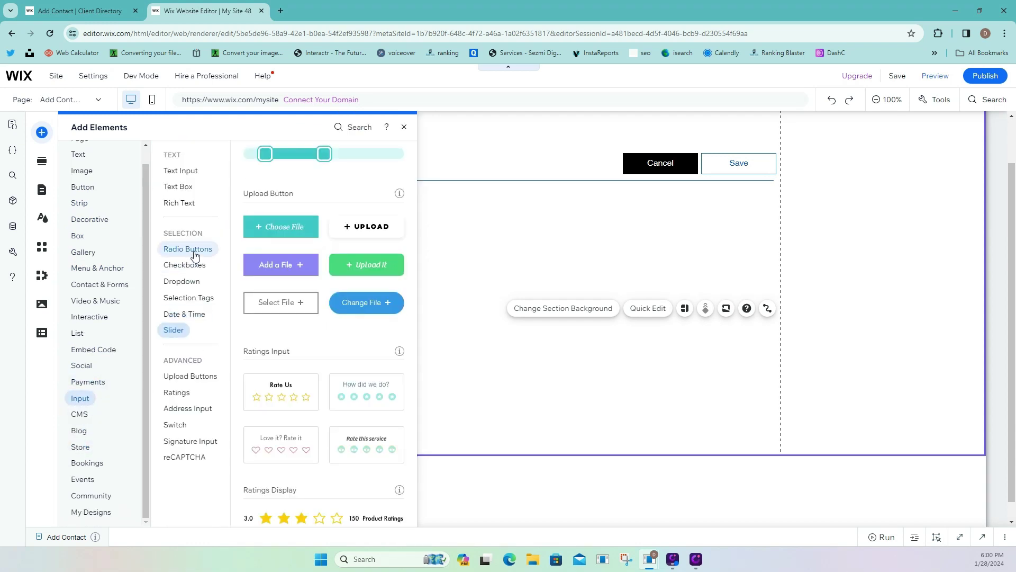
Drag a Text Input design onto the page to the right of the contact photo.
click(198, 249)
click(184, 186)
click(180, 171)
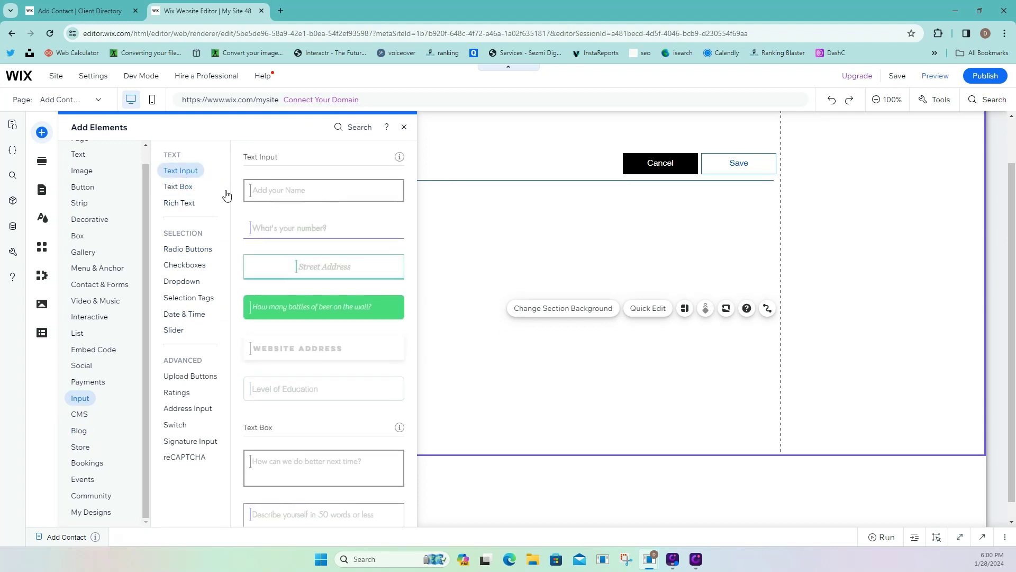
drag(275, 199, 525, 229)
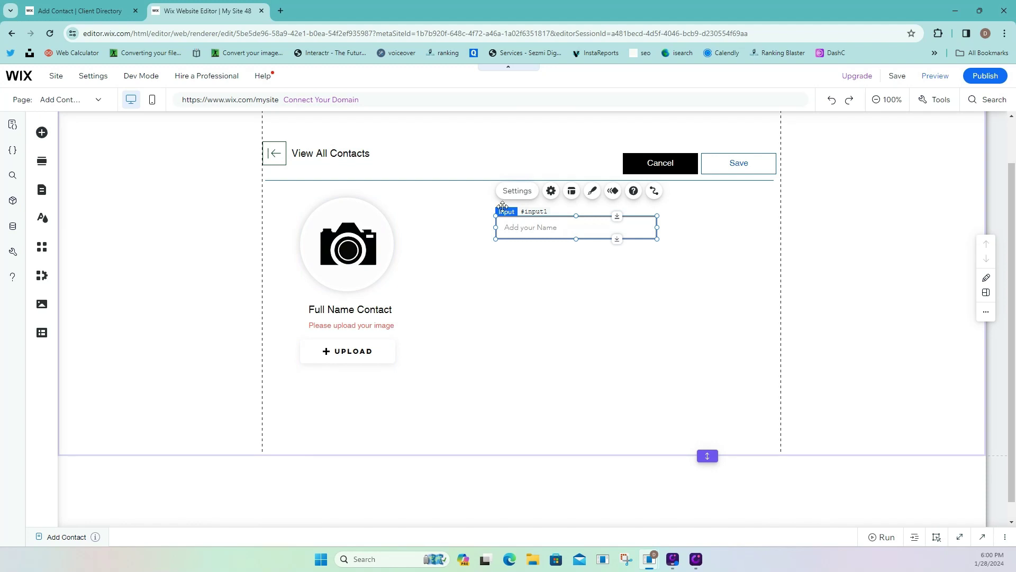
Change the new field's placeholder text to 'Last Name'.
click(511, 191)
click(421, 395)
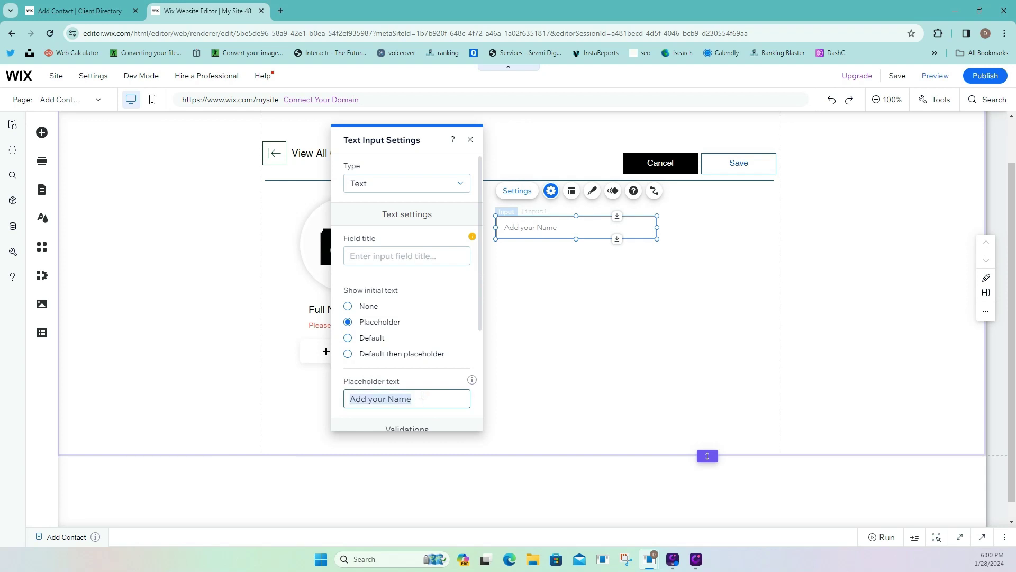
text(Last)
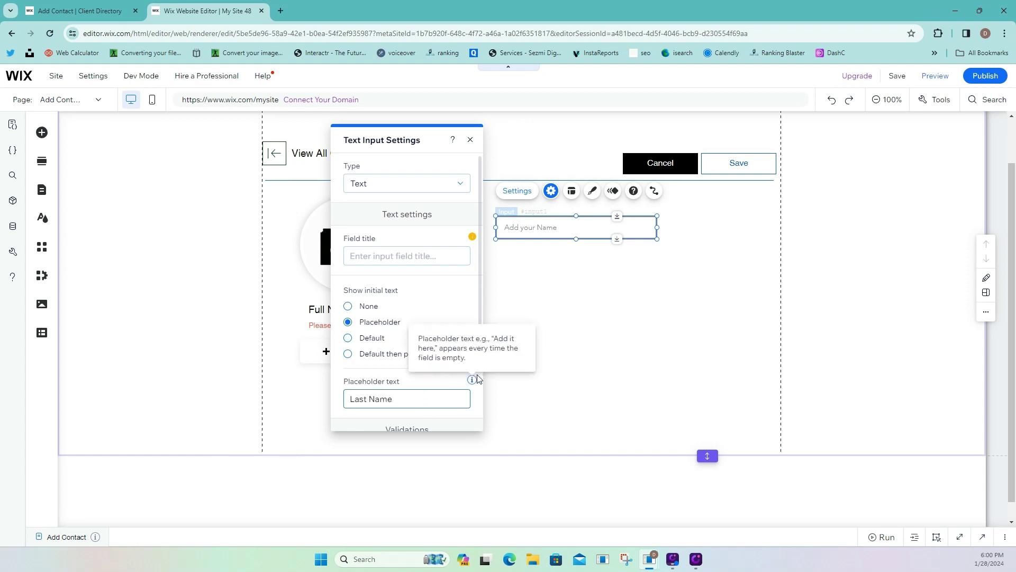
click(533, 277)
Duplicate the Last Name field, then delete the stray copy and reselect the original.
right_click(549, 235)
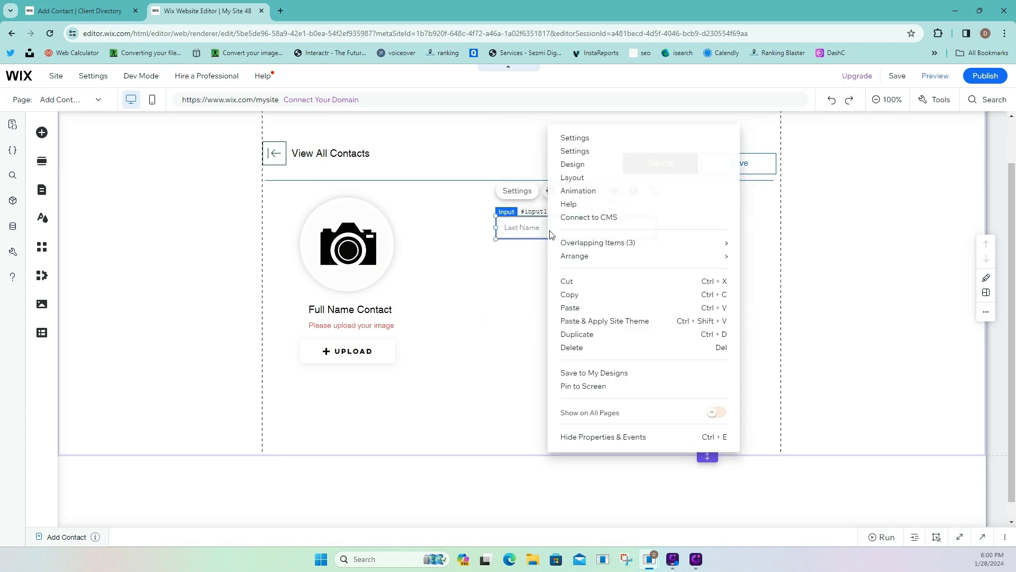
click(573, 334)
drag(565, 241, 556, 266)
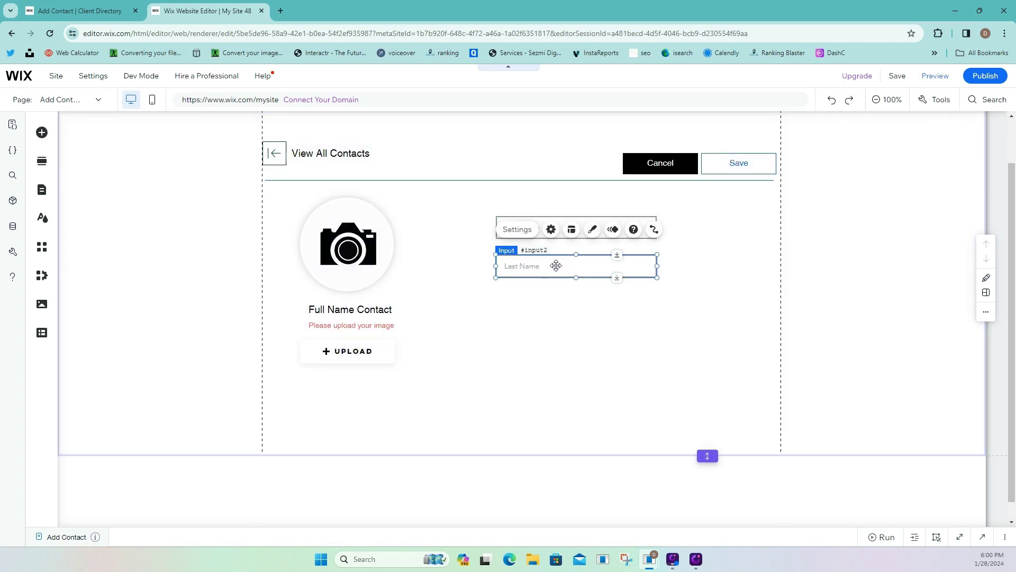
key(Delete)
click(572, 232)
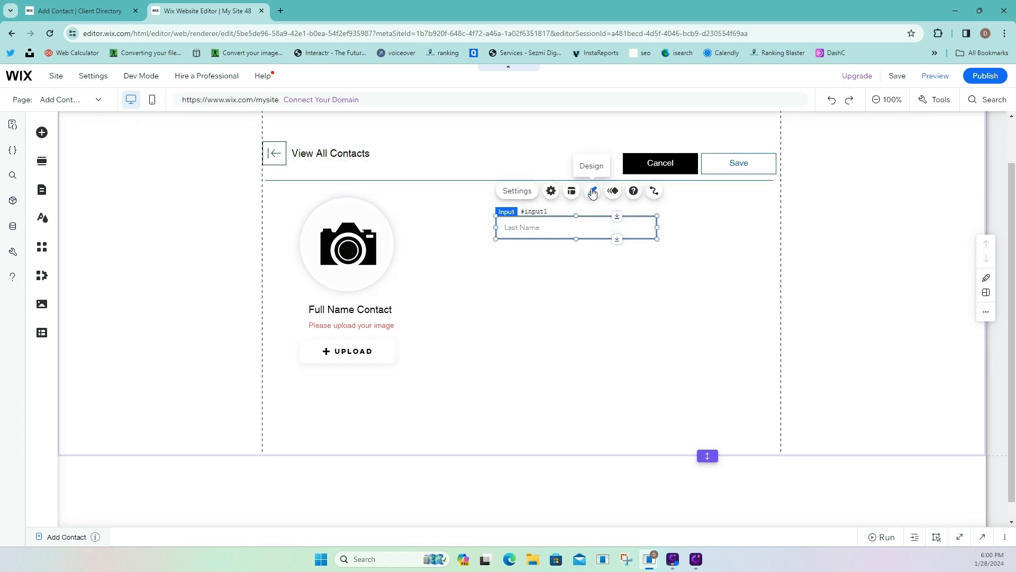
Set the Last Name field's Disabled-state border width to 0px.
click(592, 191)
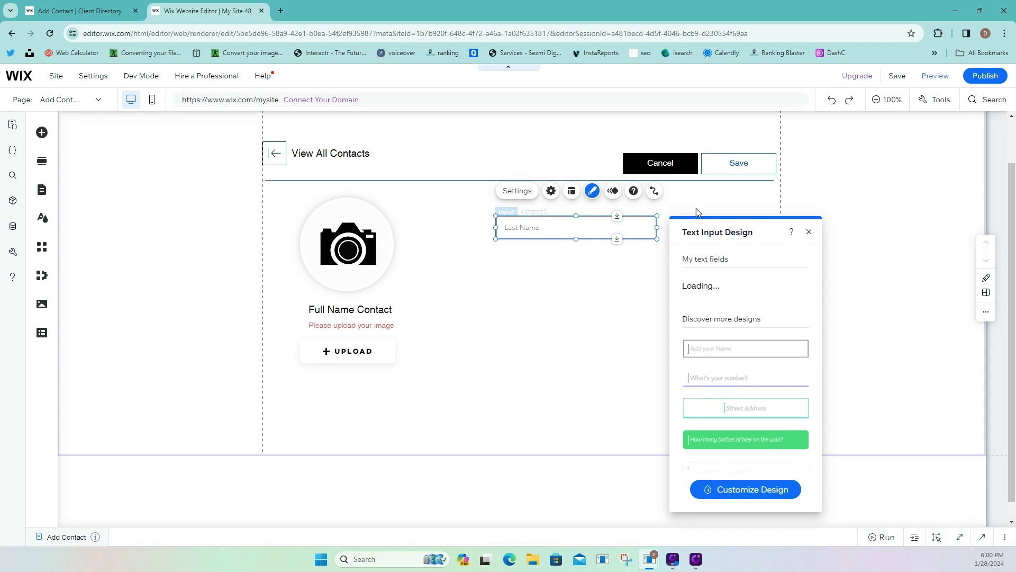
drag(741, 227, 324, 146)
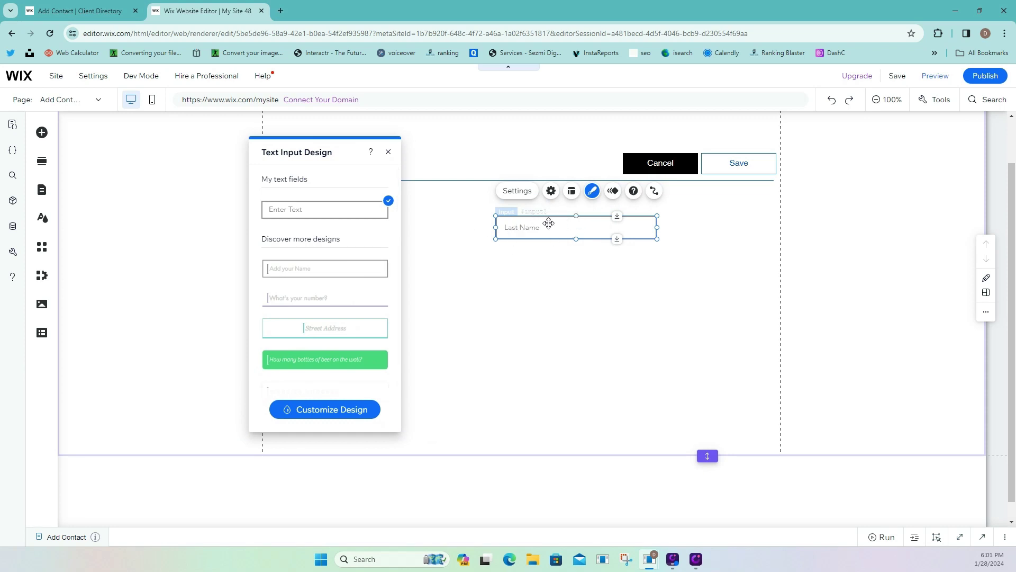
click(337, 409)
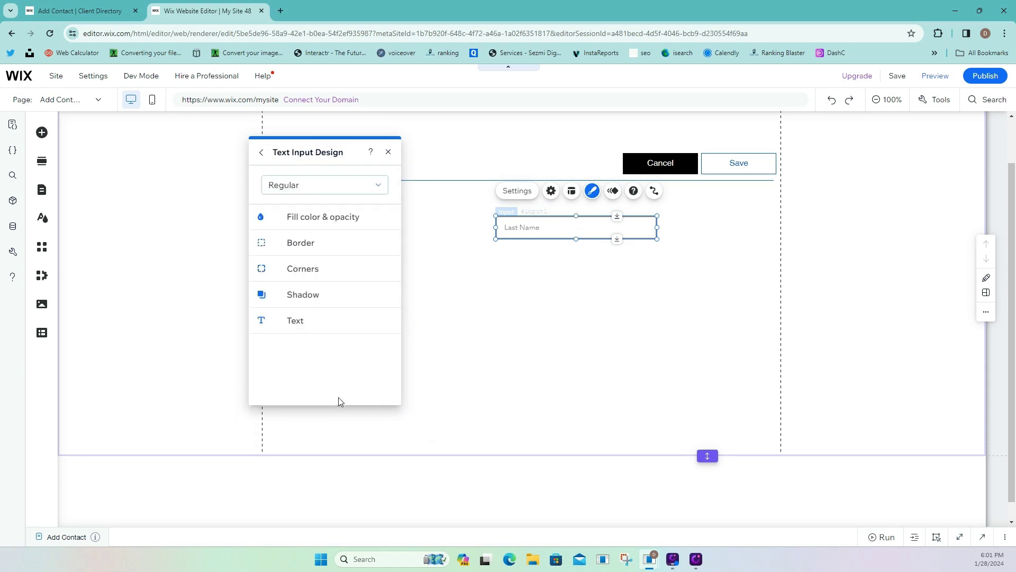
click(308, 188)
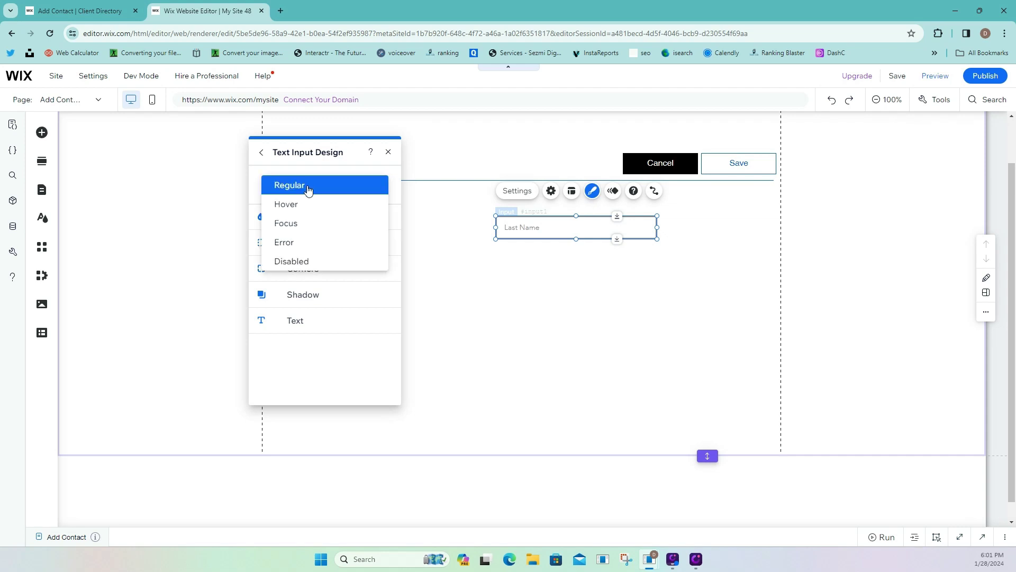
click(312, 261)
click(261, 243)
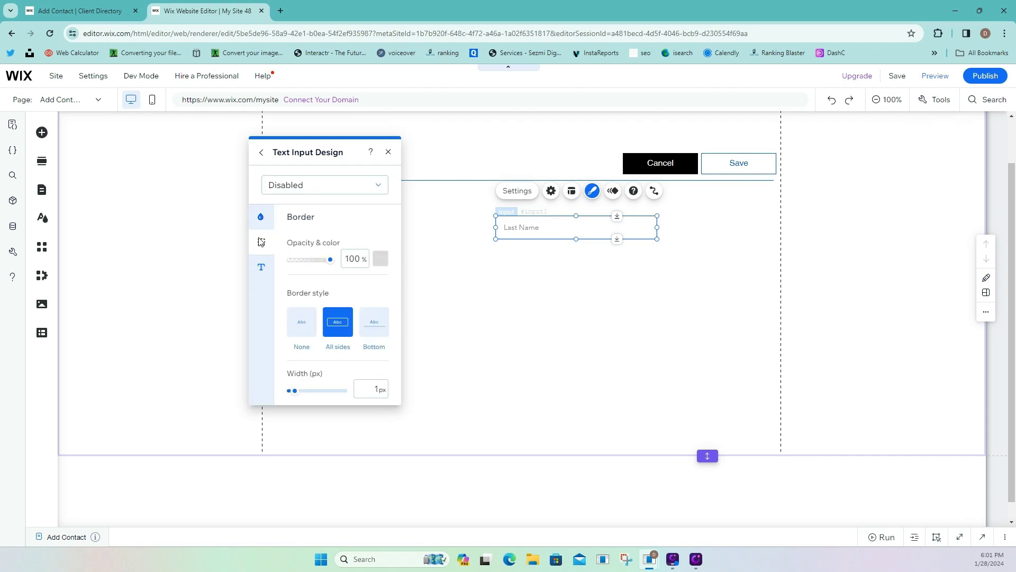
drag(291, 392, 279, 390)
Make the Disabled-state text colour black and close the design panel.
click(265, 267)
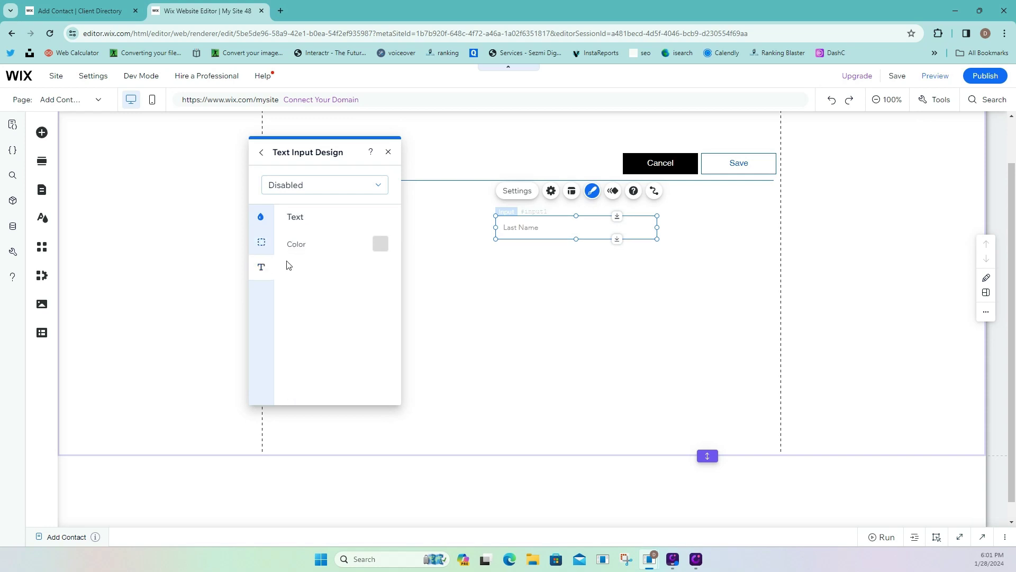
click(380, 243)
click(342, 238)
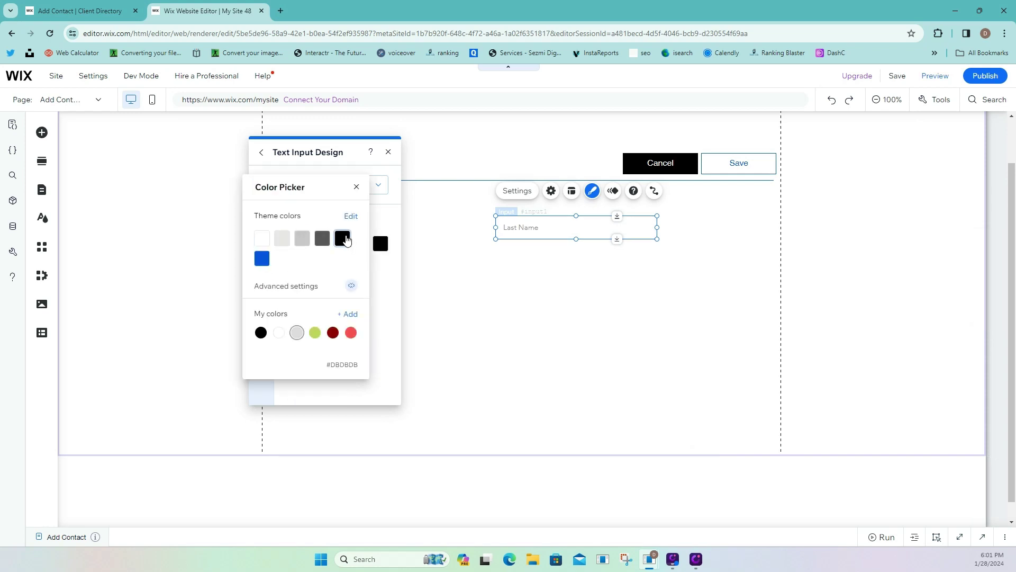
click(356, 186)
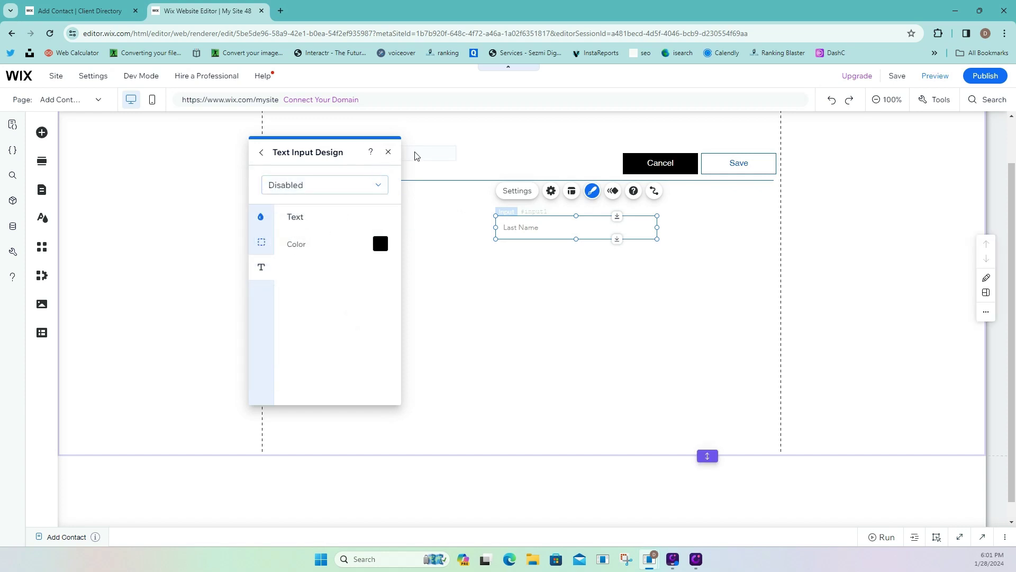
click(388, 152)
click(621, 288)
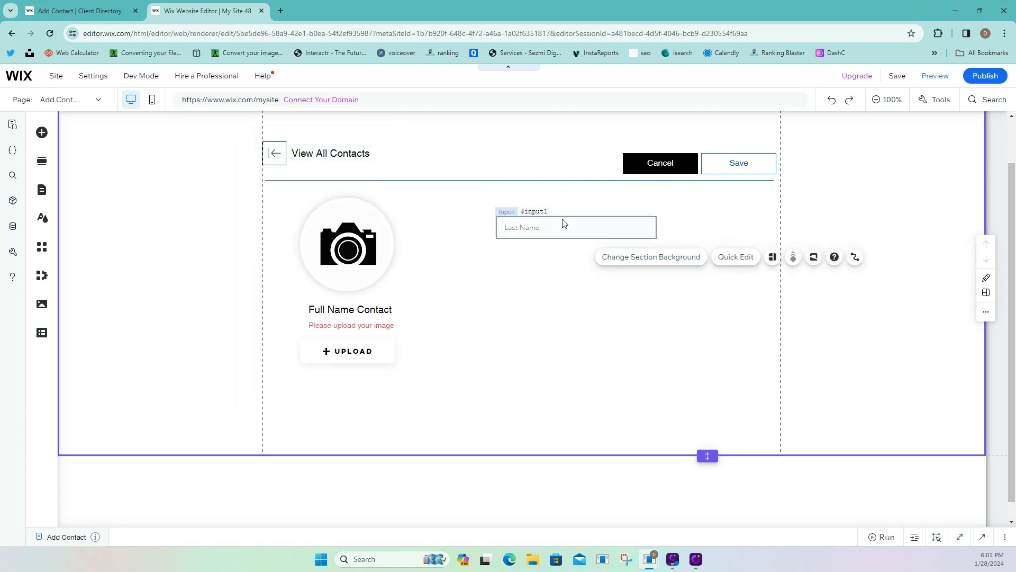
Duplicate the Last Name field and place the copy directly below it.
click(564, 223)
right_click(565, 224)
click(588, 332)
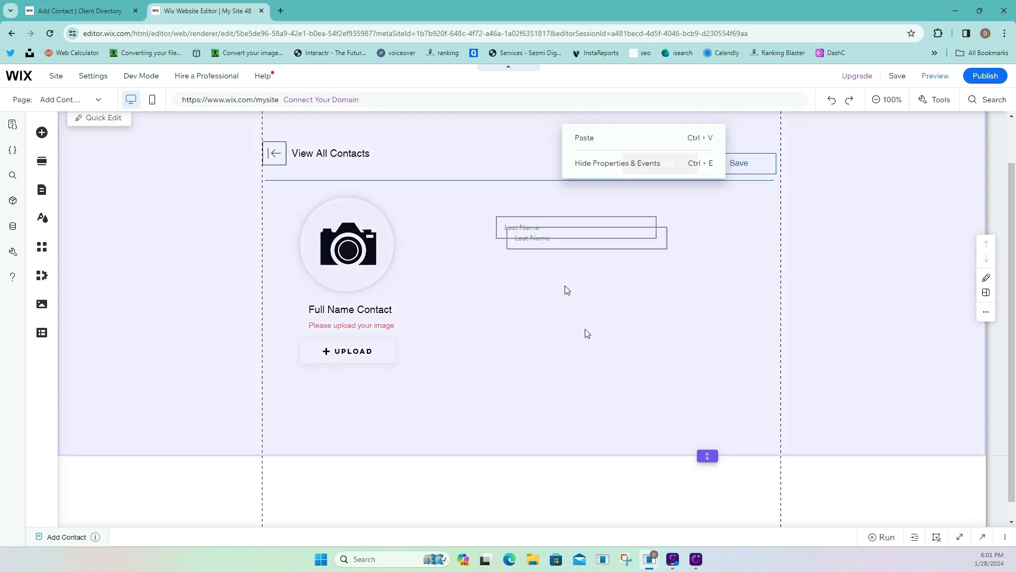
drag(564, 238, 550, 271)
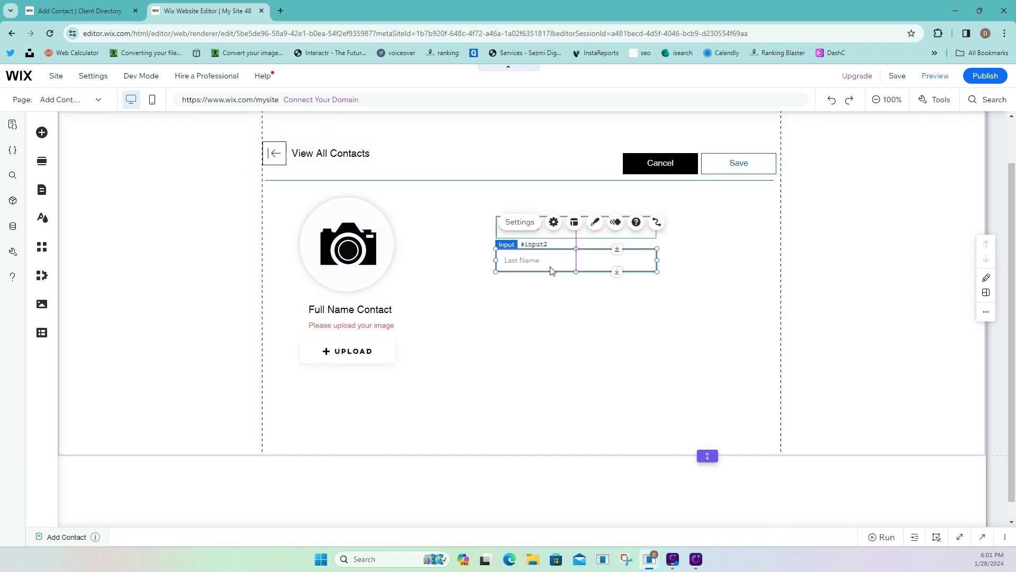
Give the copy 'First Name' as both its placeholder and field title.
click(552, 222)
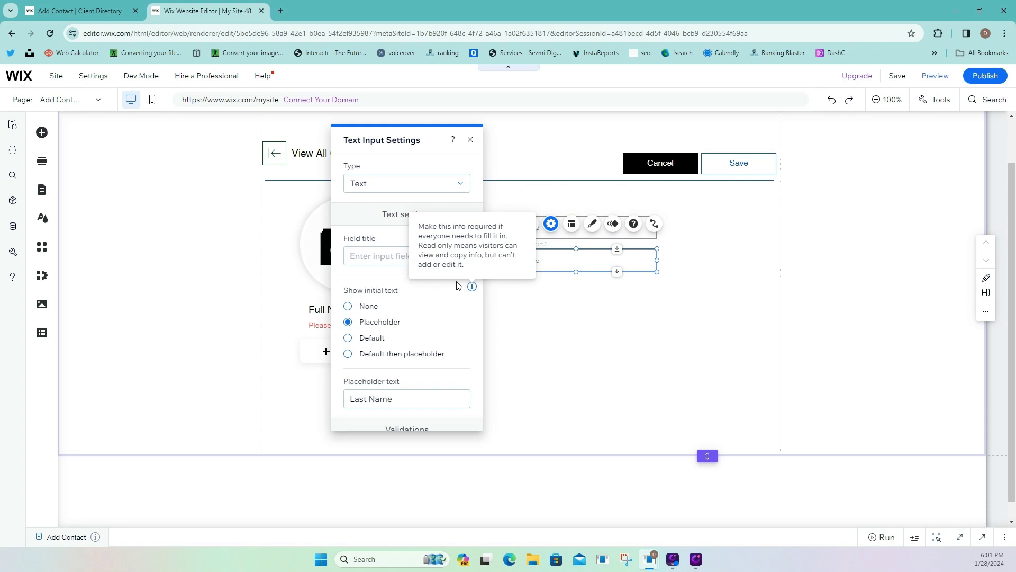
click(409, 400)
text(Fir)
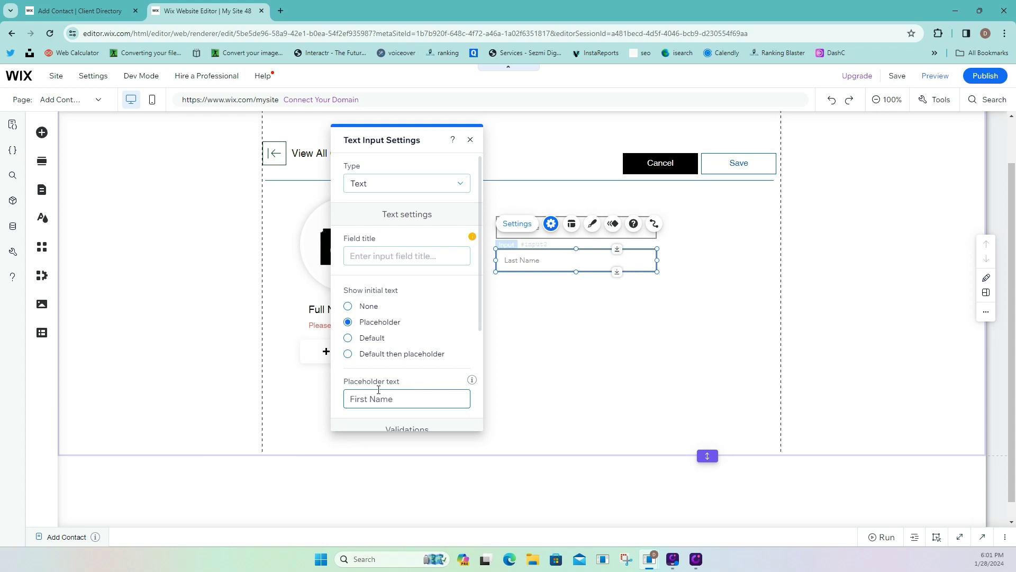
text(st Name)
triple_click(370, 405)
key(ctrl+c)
click(399, 252)
key(ctrl+v)
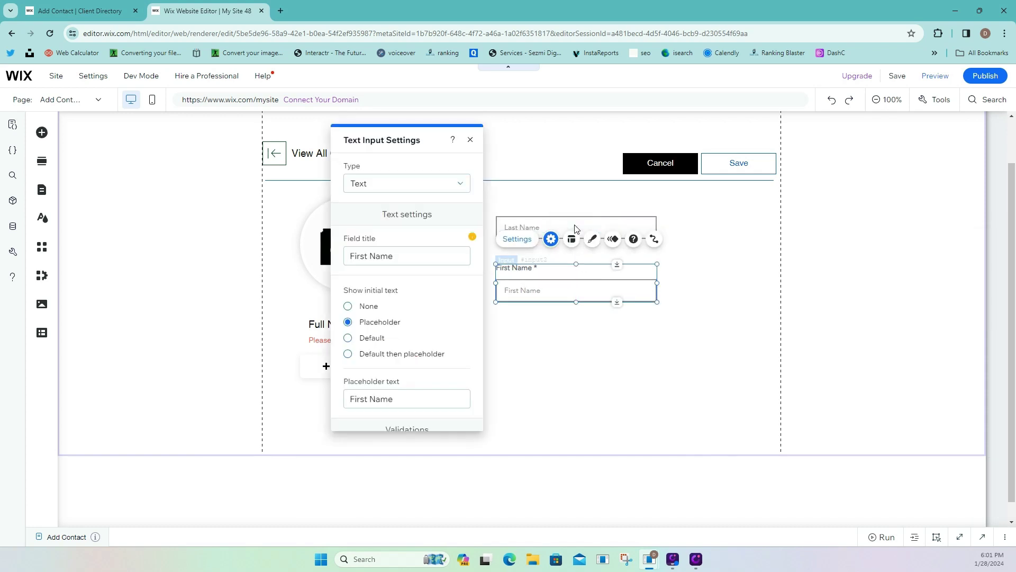
Title the Last Name field 'Last Name' and make it optional.
click(576, 225)
click(531, 193)
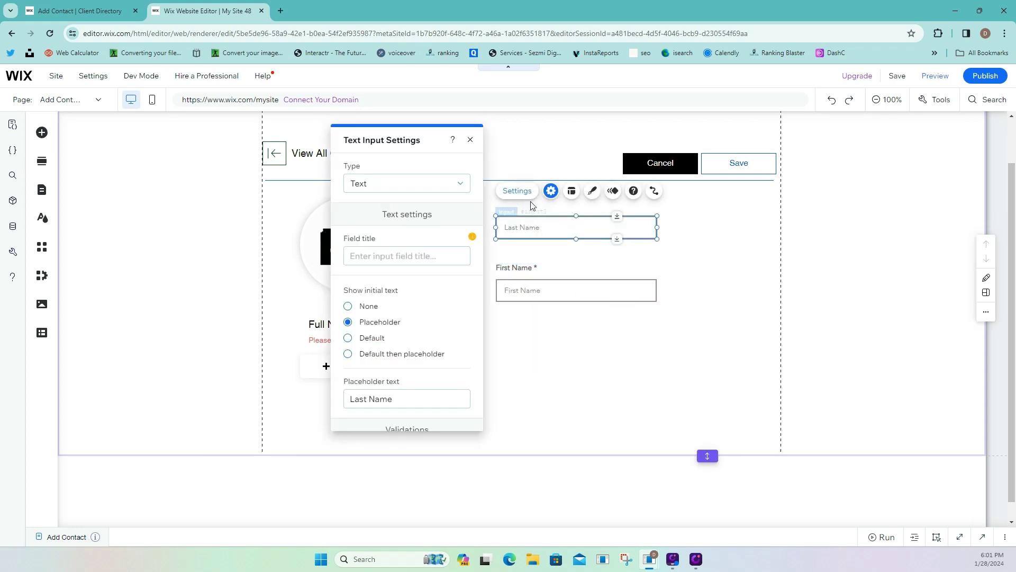
click(391, 396)
key(ctrl+c)
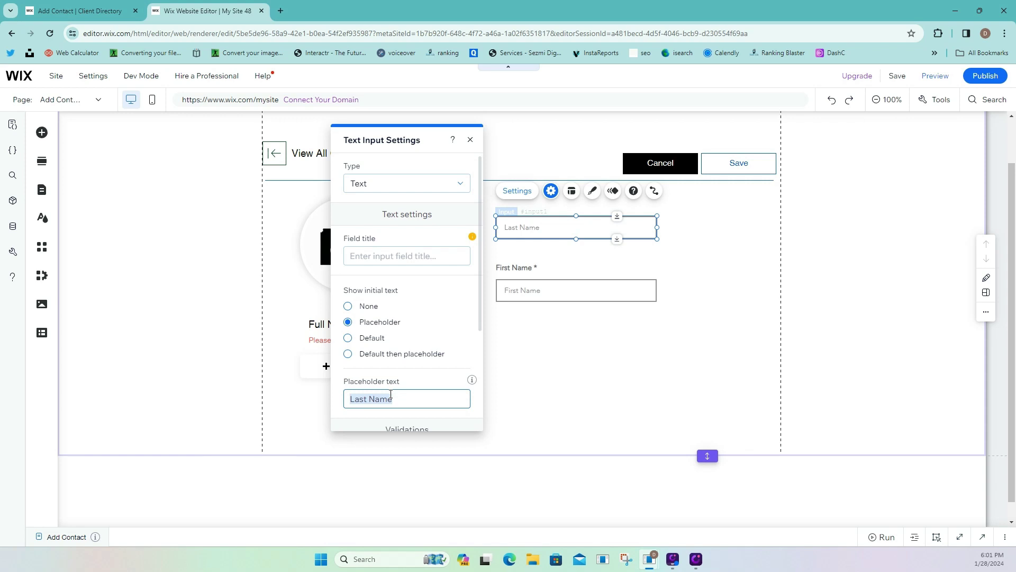
click(391, 257)
key(ctrl+v)
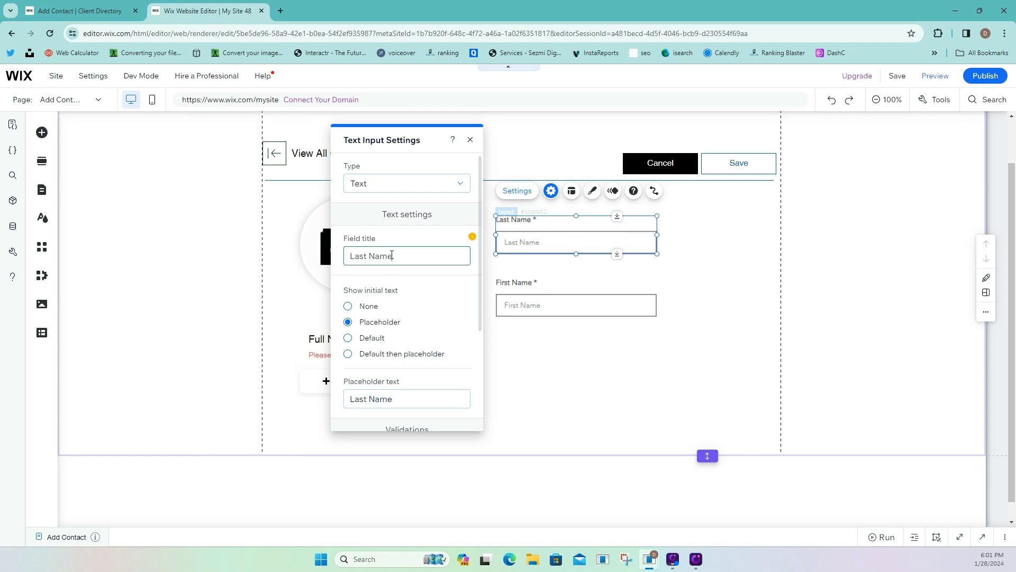
click(402, 244)
scroll(404, 320, down, 3)
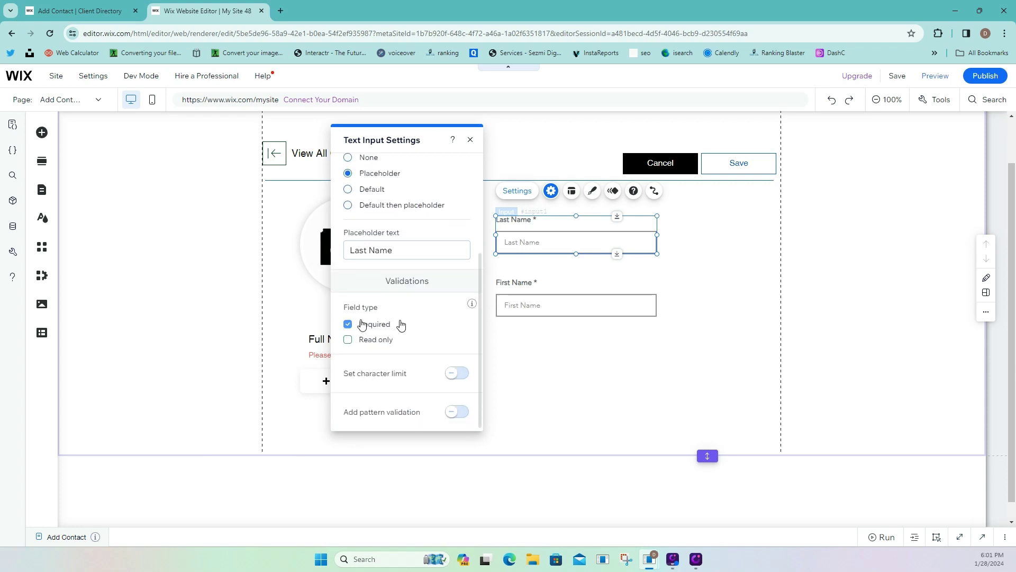
click(360, 327)
Move the First Name field up to sit just under Last Name.
click(506, 304)
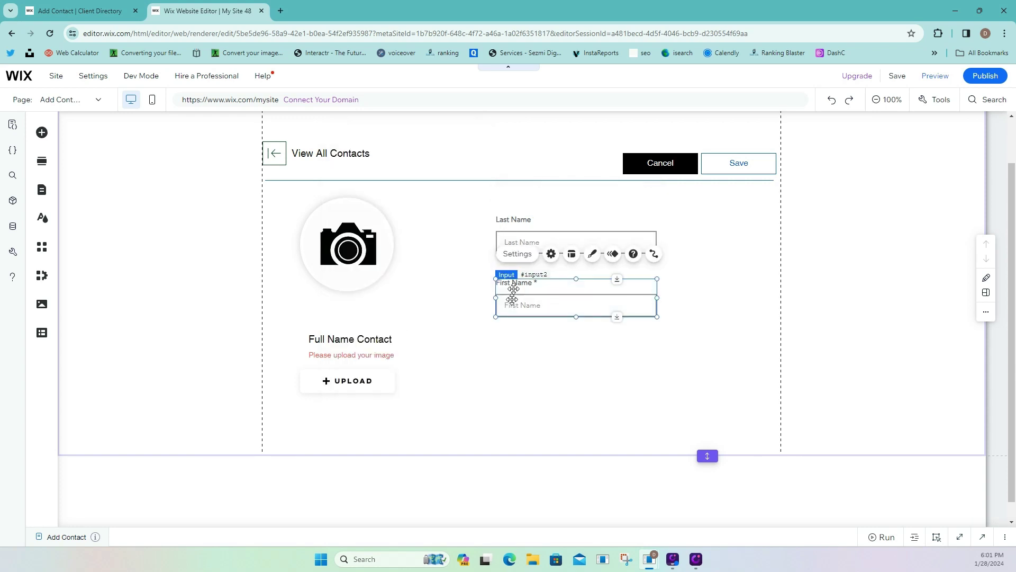
click(517, 253)
scroll(413, 345, down, 3)
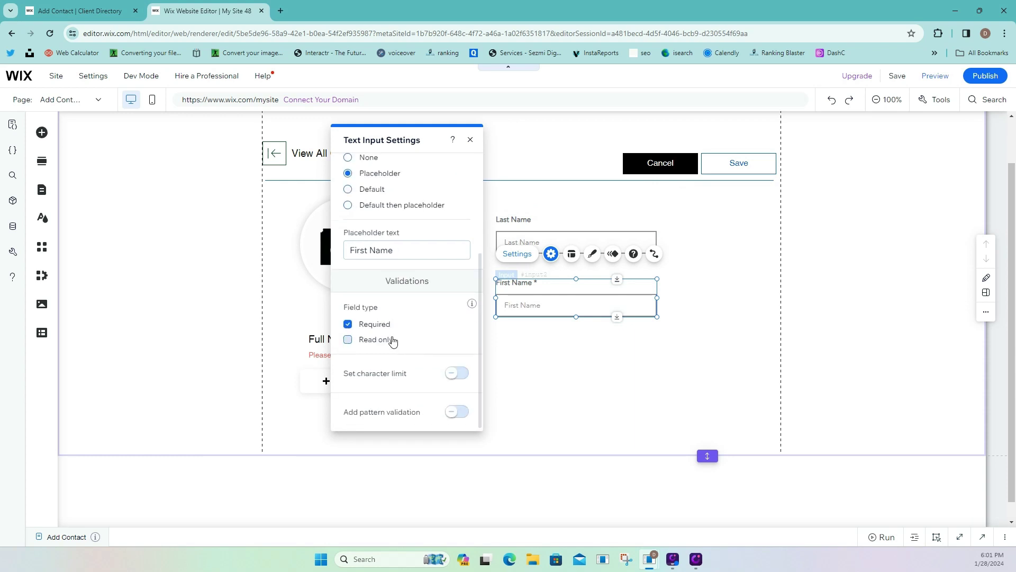
click(525, 331)
drag(551, 282, 550, 274)
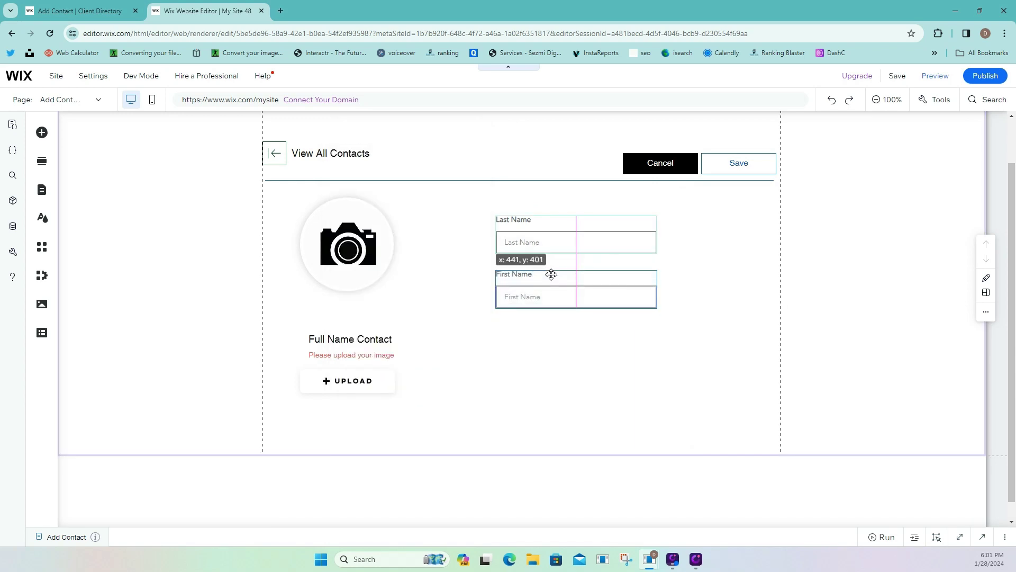
click(561, 233)
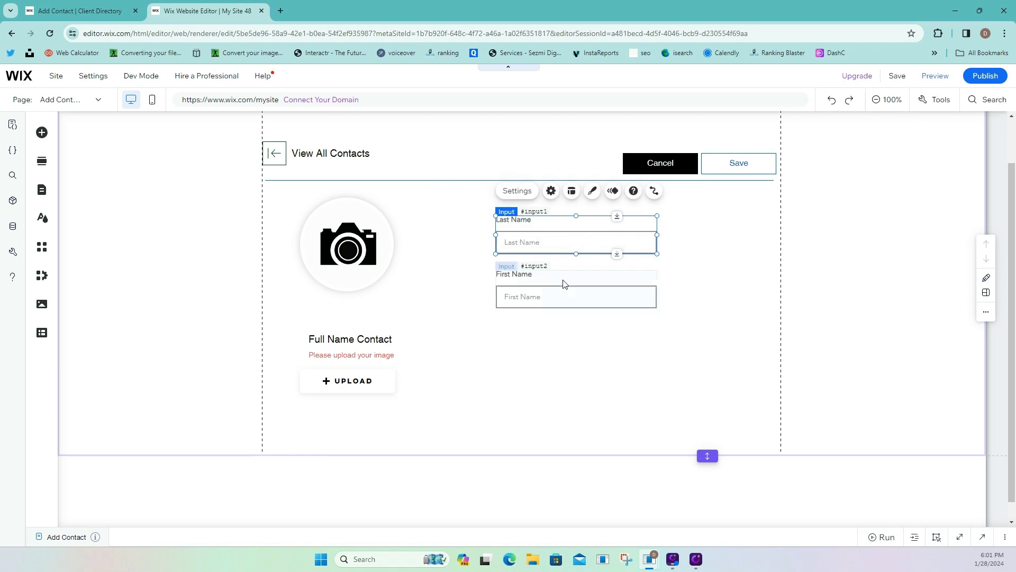
click(564, 286)
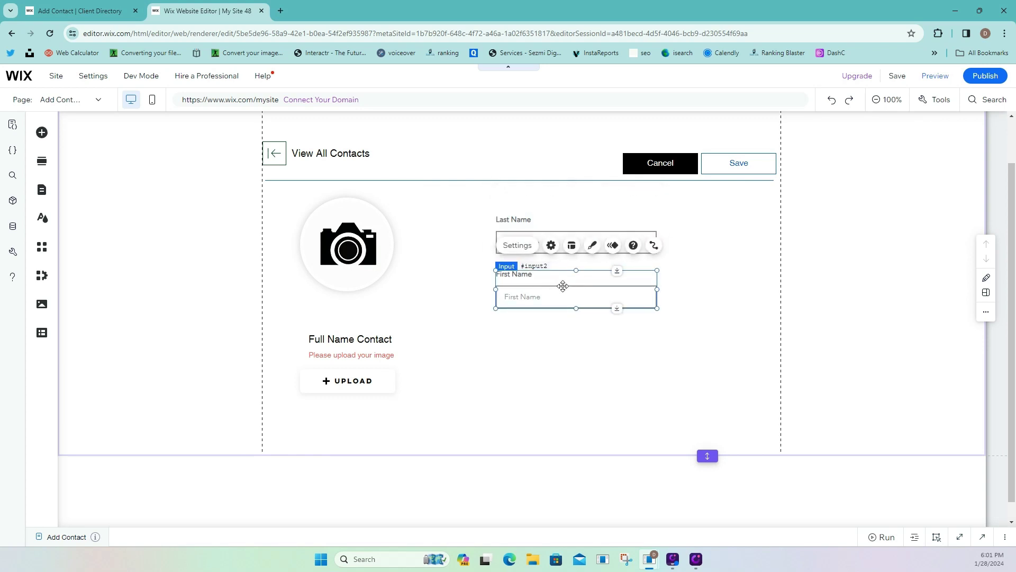
Duplicate First Name, place the copy below it, and retitle it 'Phone Number'.
right_click(563, 286)
click(585, 333)
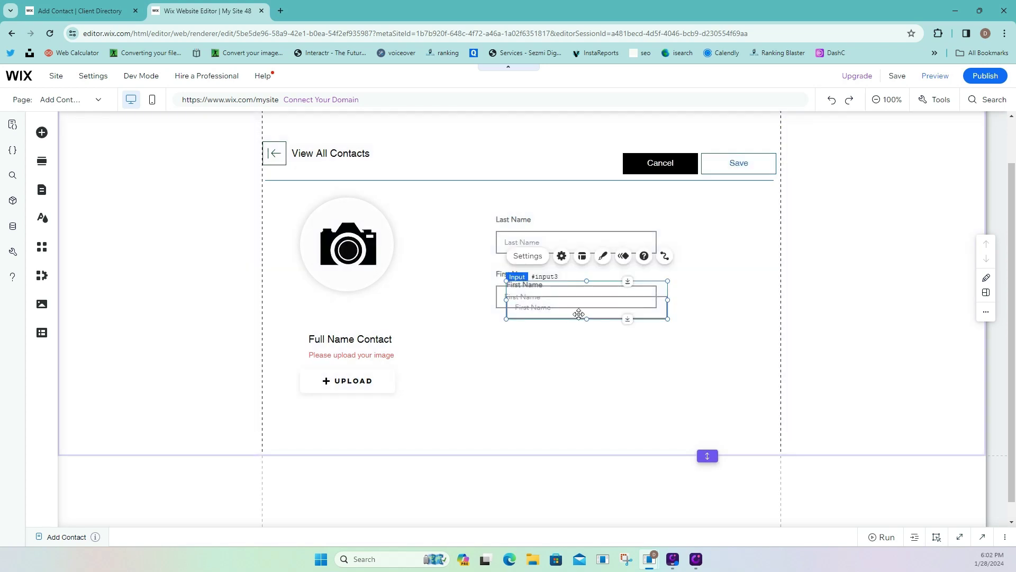
drag(564, 345, 567, 352)
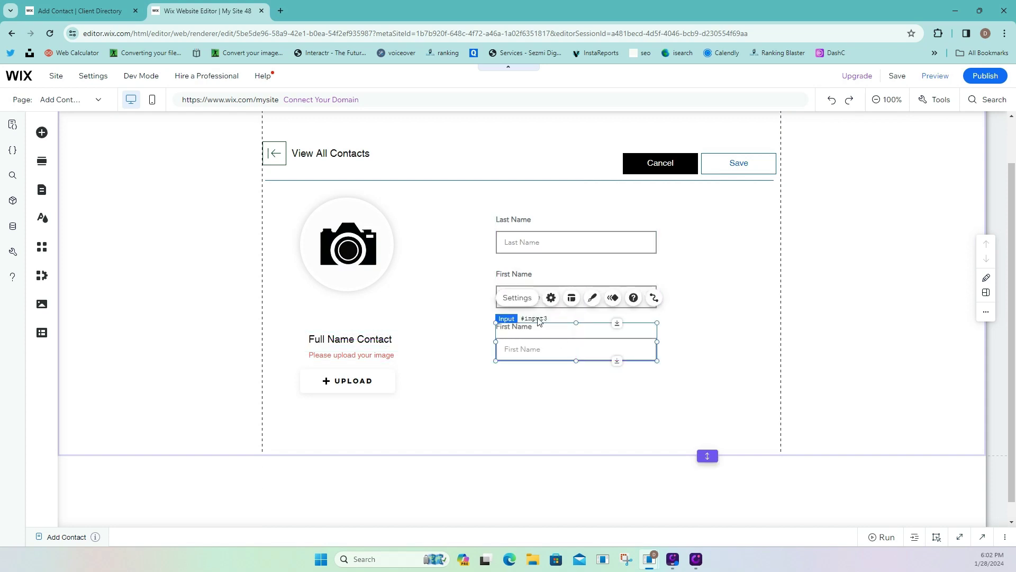
click(528, 304)
triple_click(416, 257)
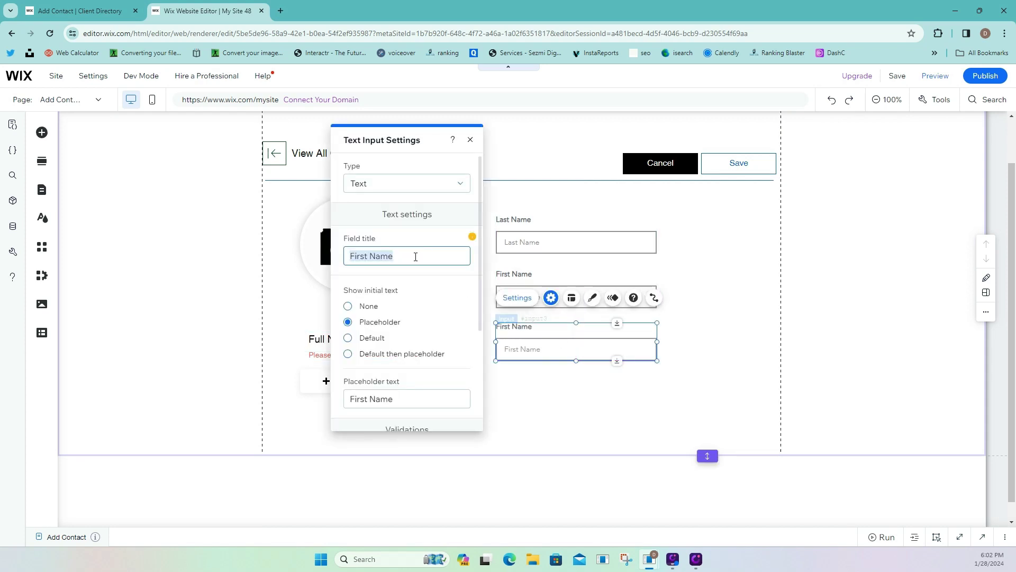
text(Phone Number)
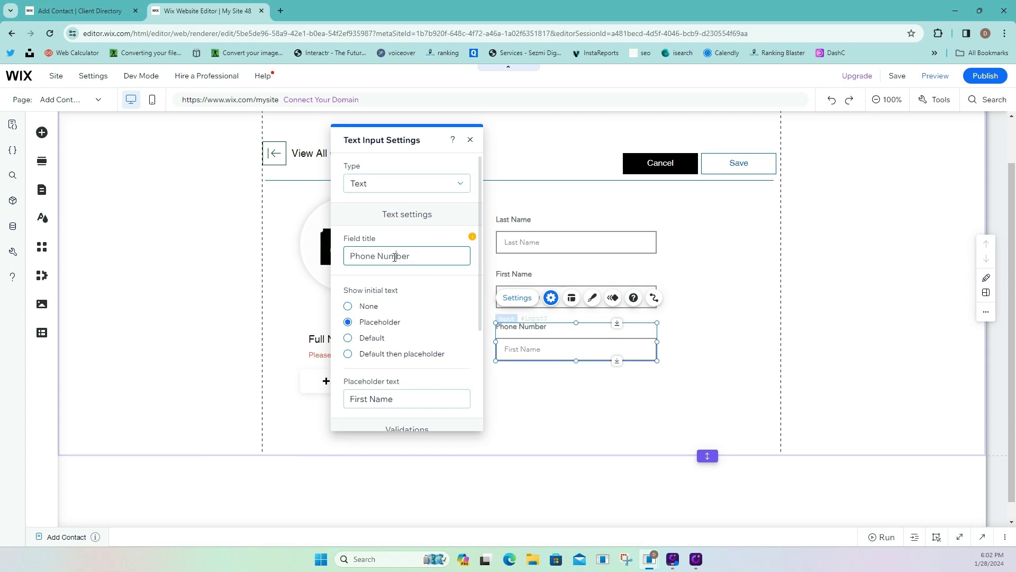
Set the copy's placeholder text to 'Phone Number' as well.
triple_click(394, 257)
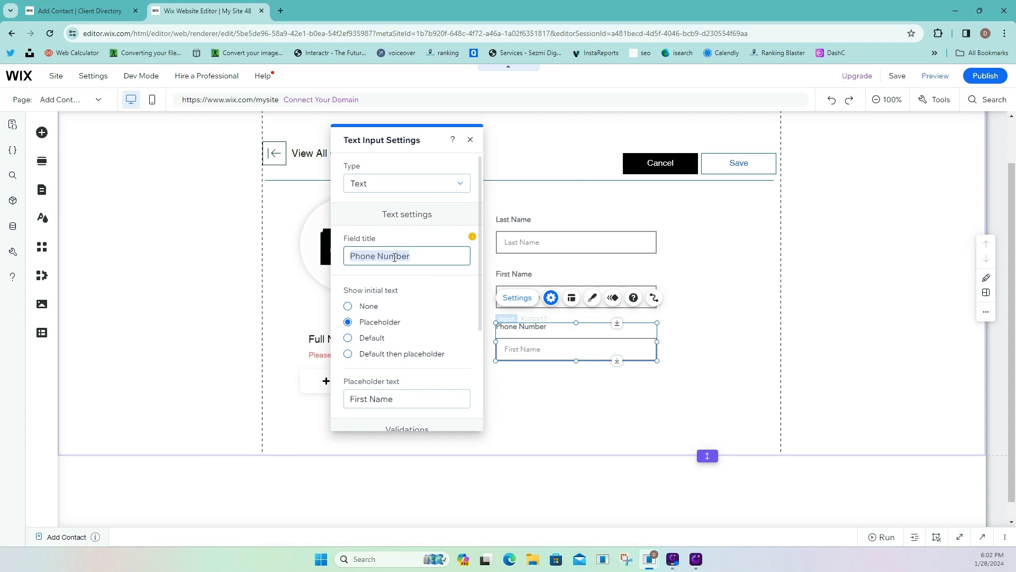
key(ctrl+c)
triple_click(409, 400)
key(ctrl+v)
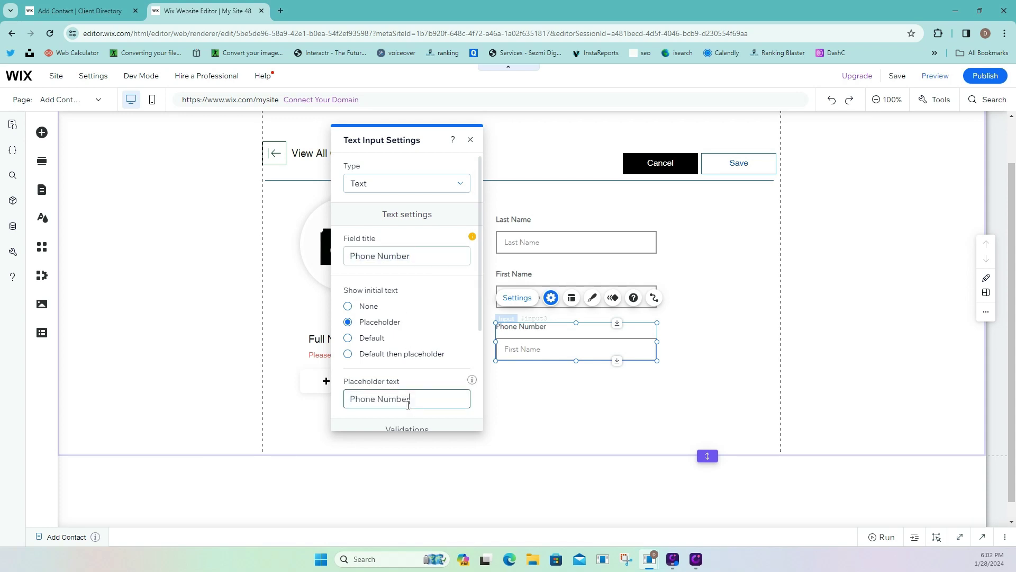
click(611, 374)
scroll(617, 375, down, 1)
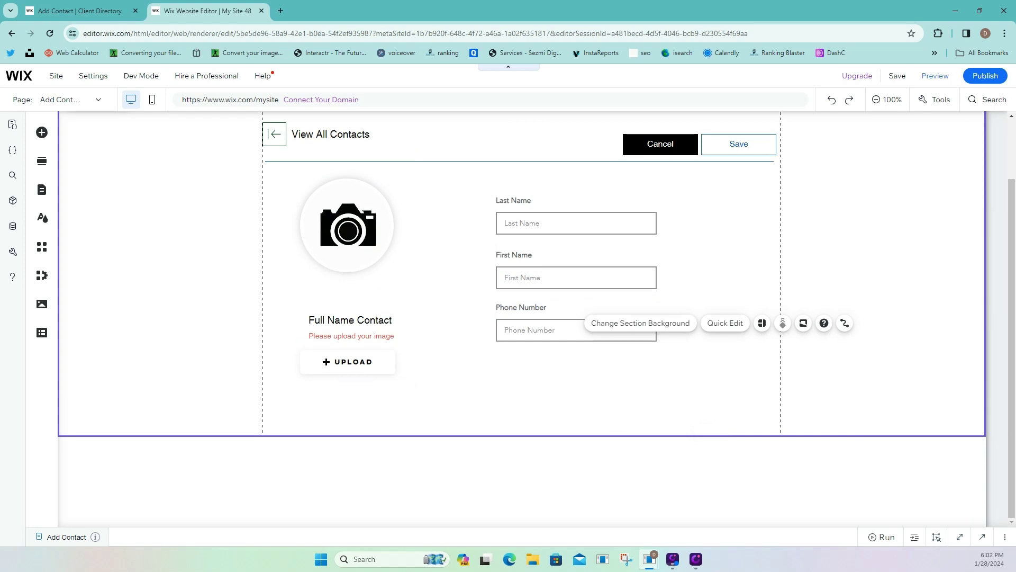
Place a Date & Time picker below Phone Number and narrow it slightly.
click(42, 133)
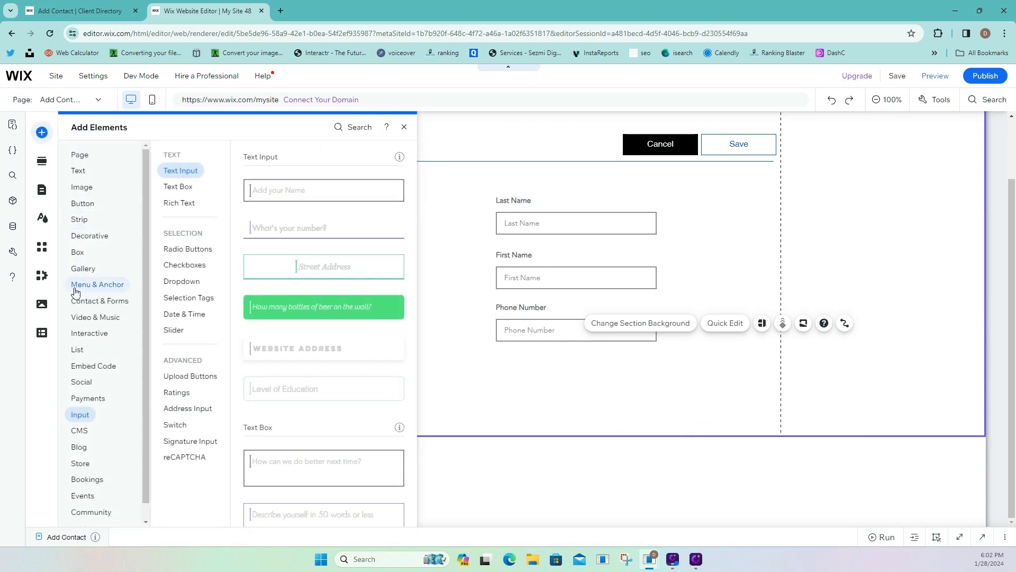
click(178, 375)
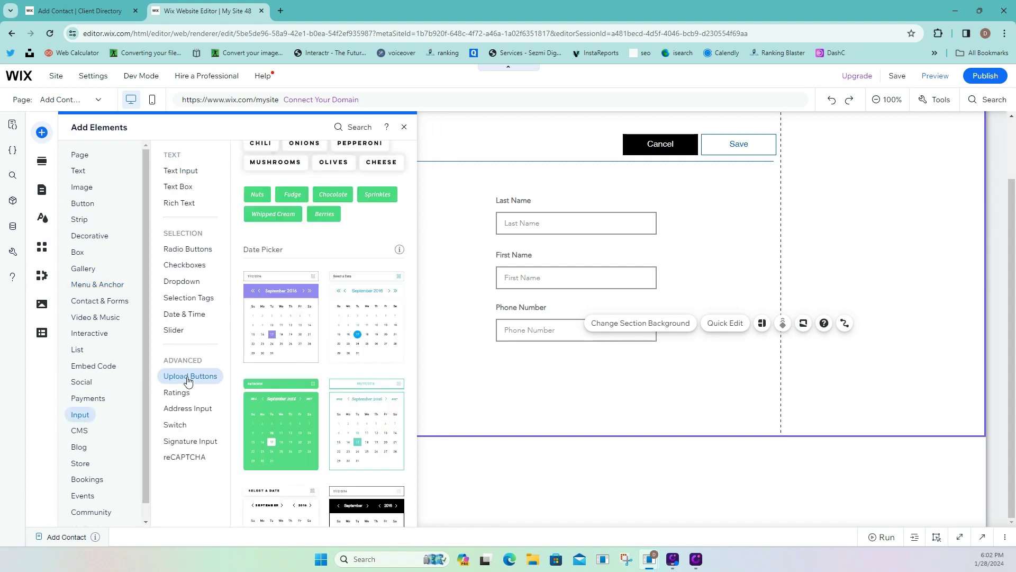
click(184, 317)
drag(341, 210, 570, 358)
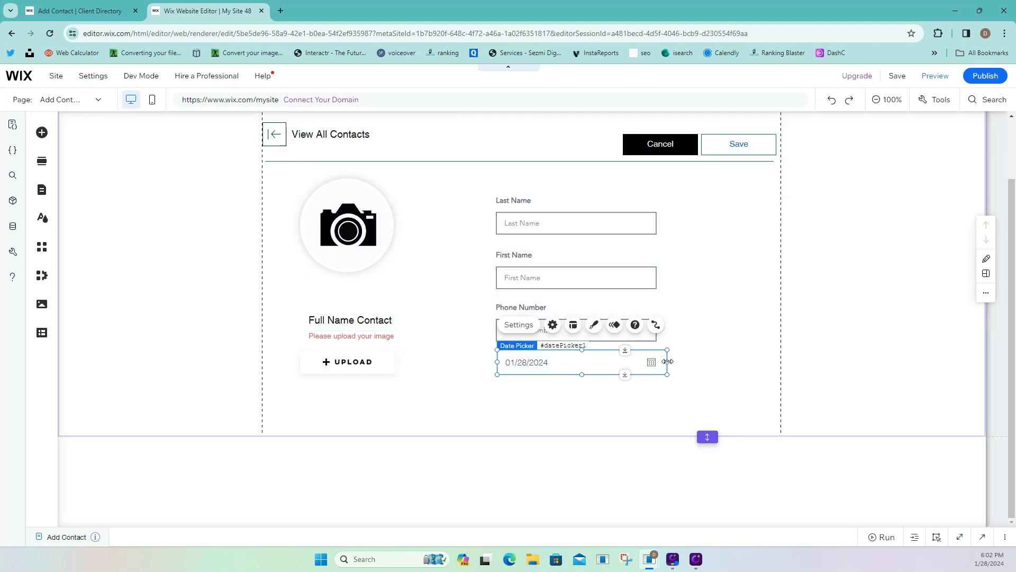
drag(668, 361, 657, 362)
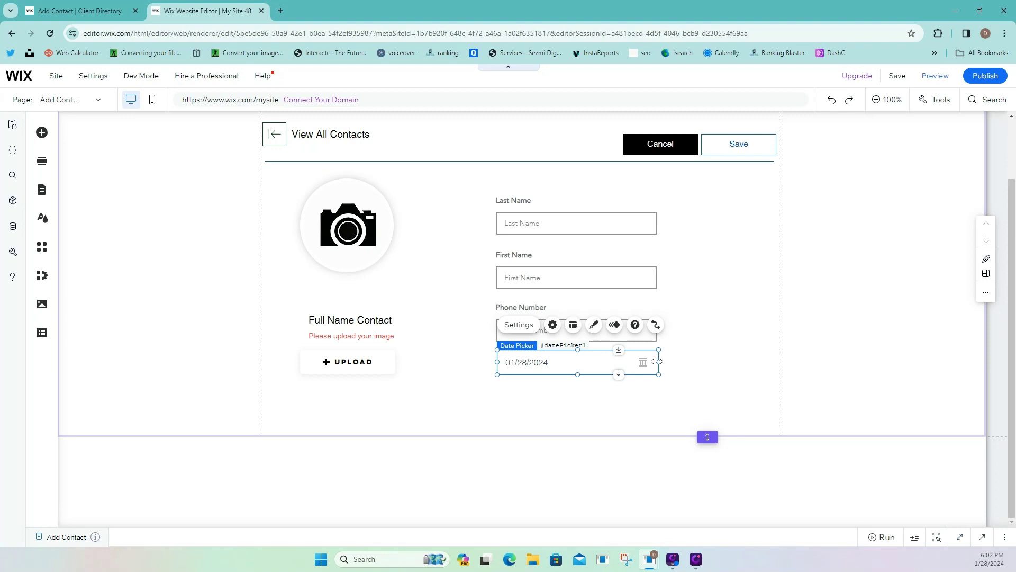
Title the date picker 'Birthday', extend the section downward, and align it under Phone Number.
click(553, 324)
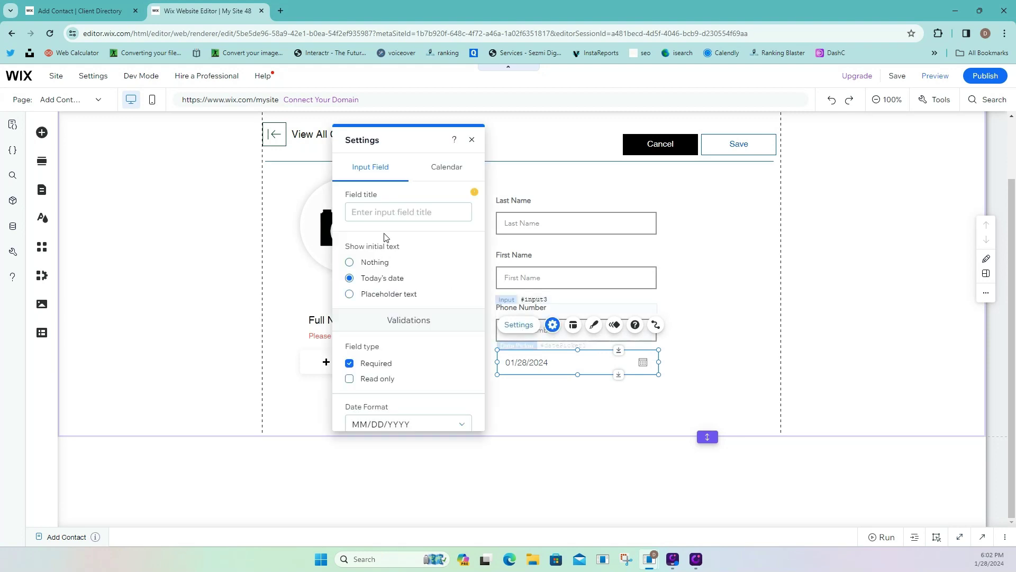
click(378, 209)
text(Birthday)
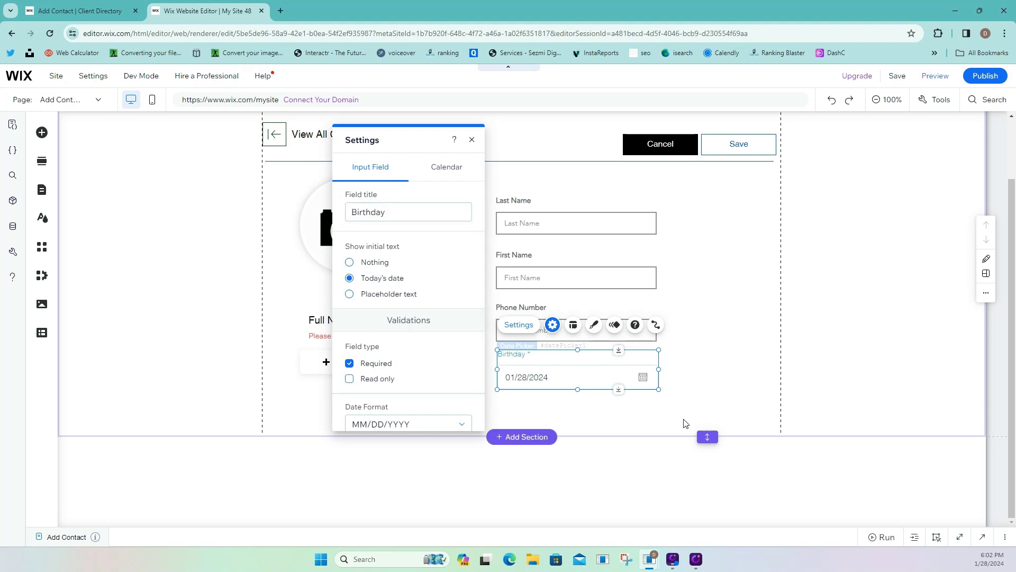
drag(704, 437, 708, 524)
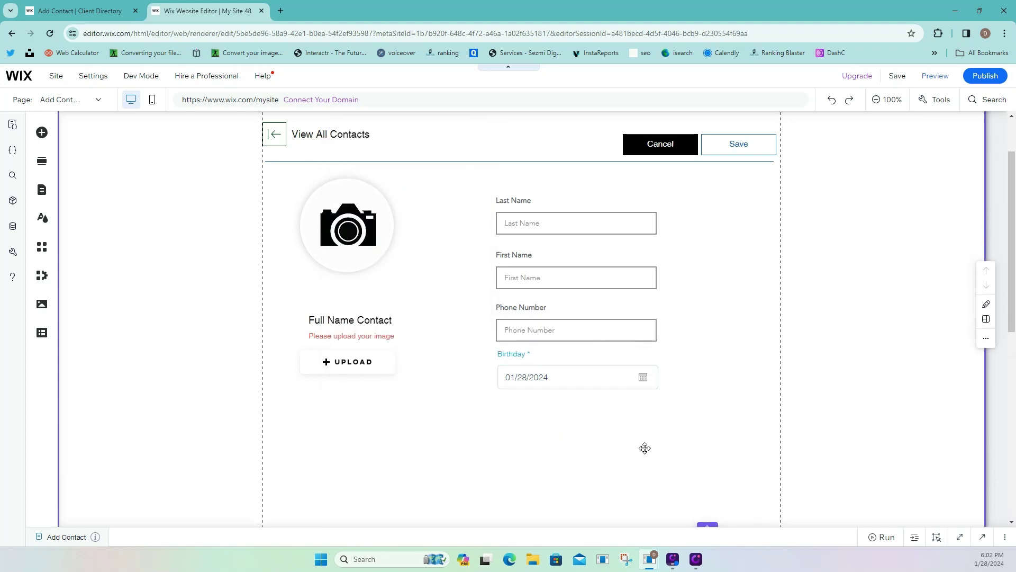
click(617, 381)
drag(618, 381, 613, 385)
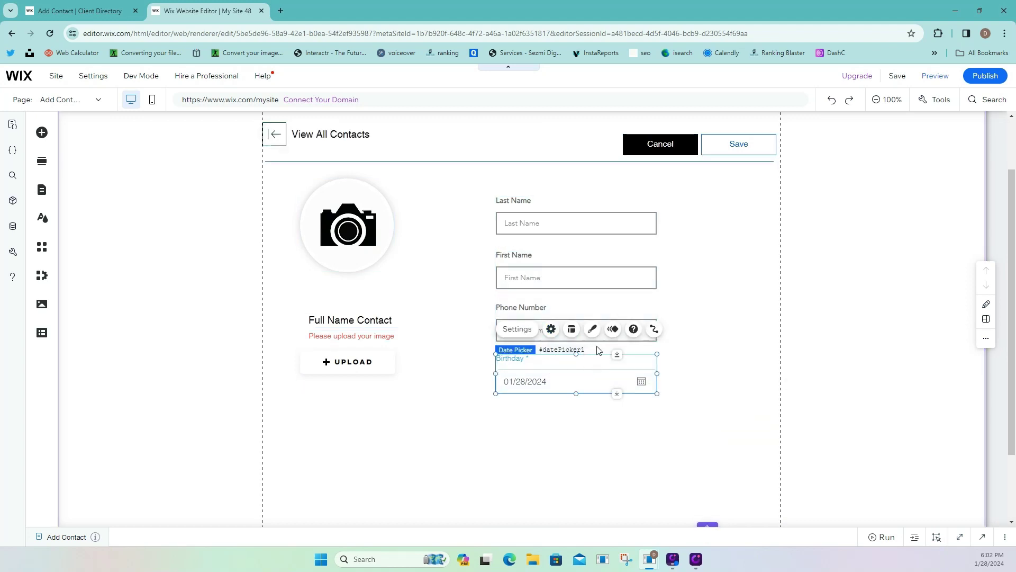
Open the date picker's design customization, then close it.
click(593, 330)
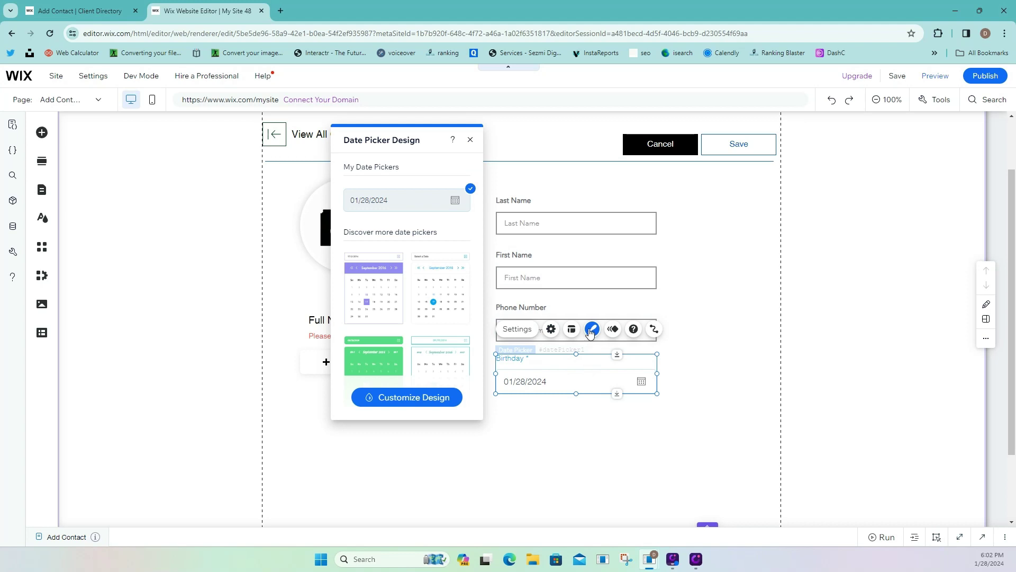
click(444, 400)
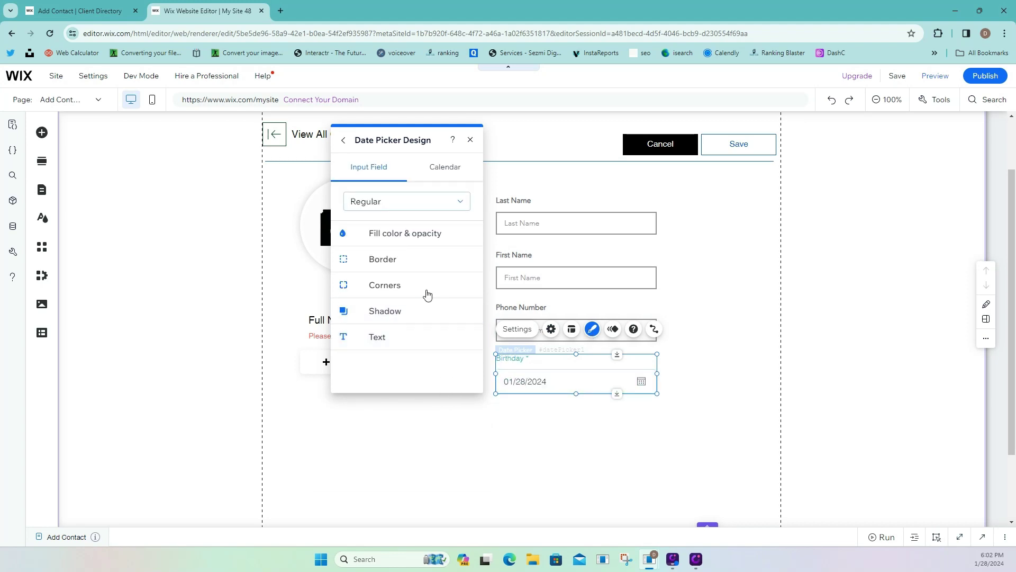
click(711, 403)
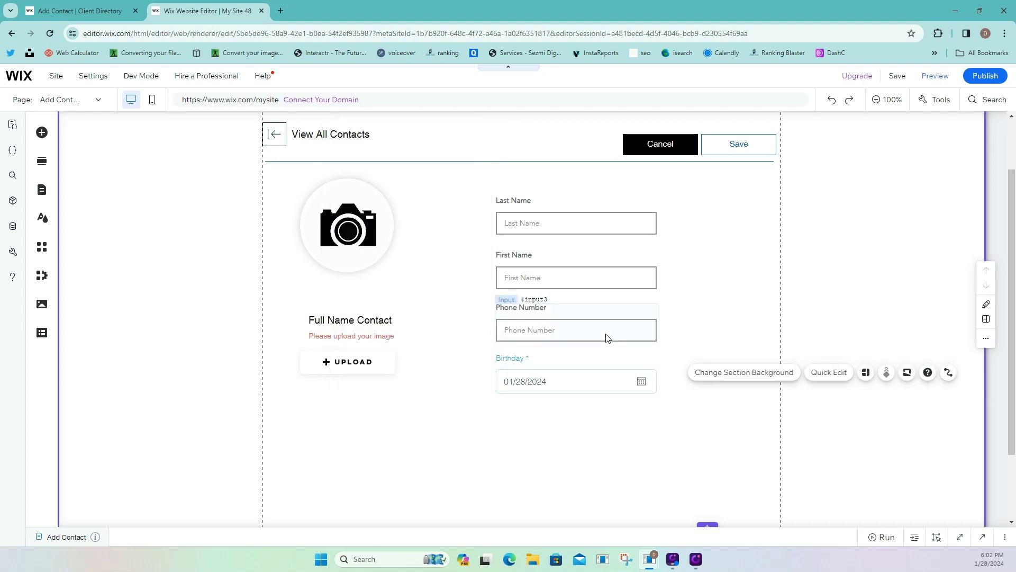
Duplicate the Phone Number field and move the copy below Birthday.
click(607, 333)
right_click(606, 333)
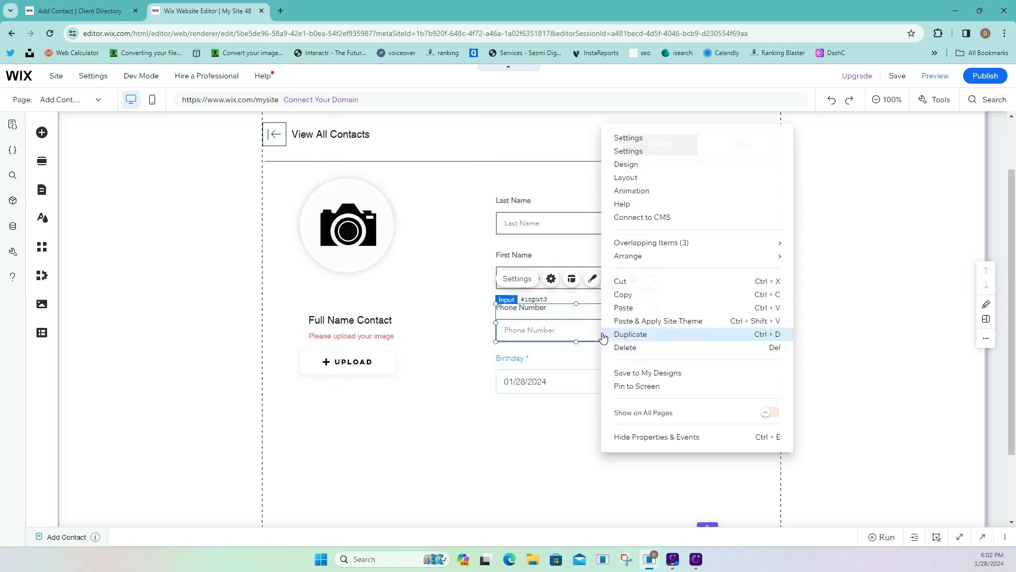
click(644, 342)
drag(607, 336, 599, 426)
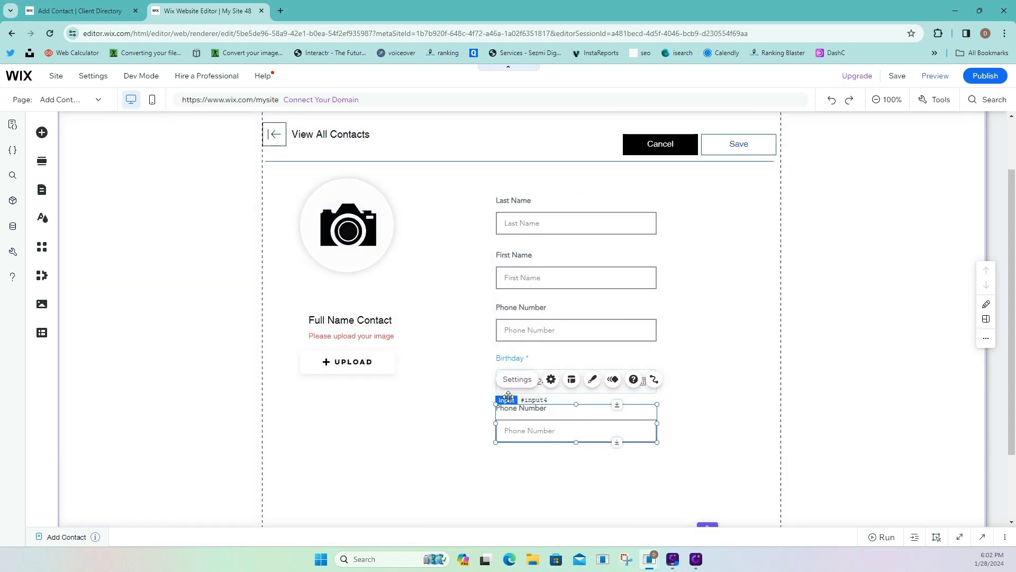
mouse_move(508, 397)
mouse_down()
mouse_move(508, 344)
mouse_move(509, 398)
mouse_up()
Set the copy's field title and placeholder text to 'Email'.
click(526, 379)
triple_click(385, 262)
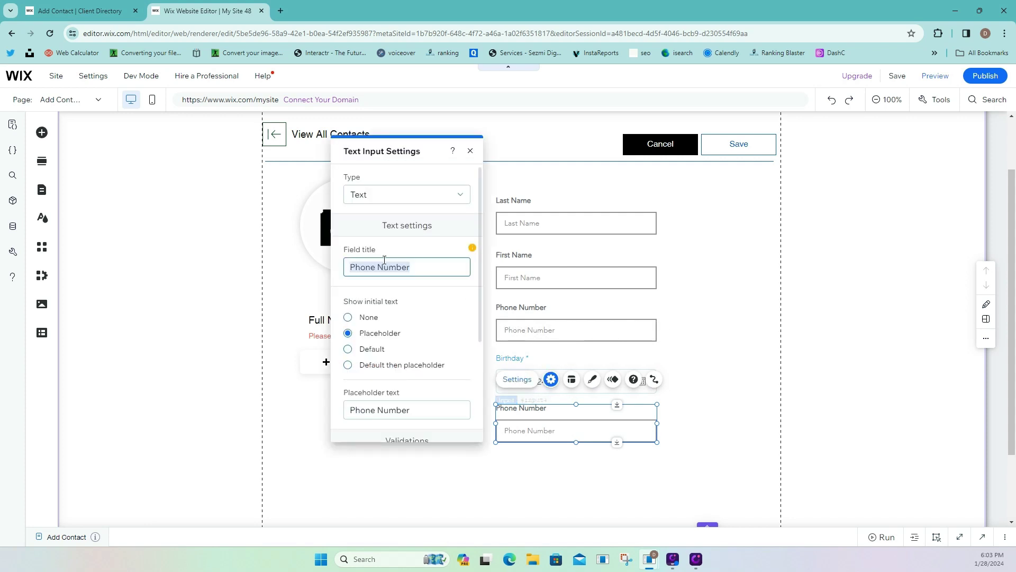
text(Email)
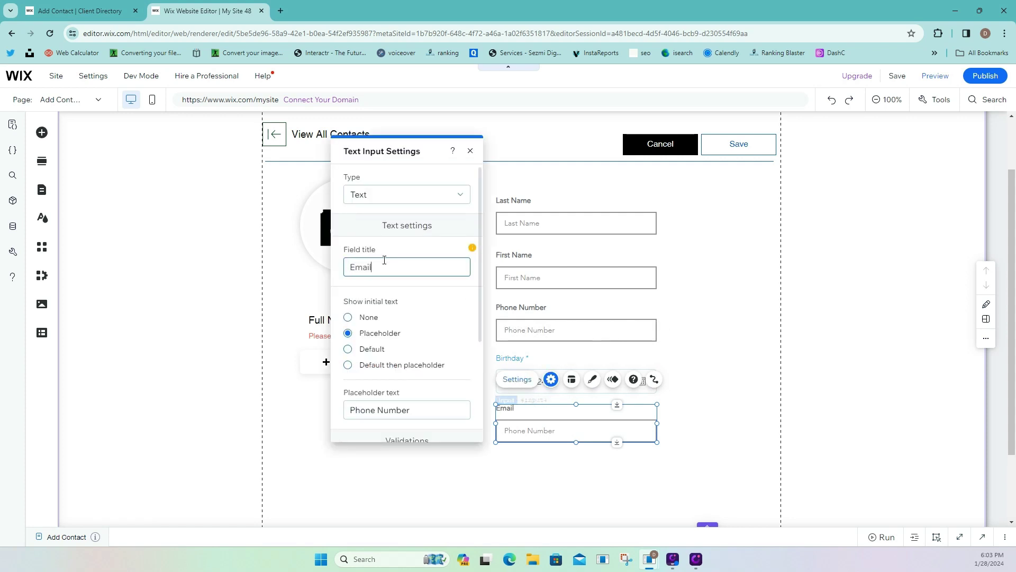
triple_click(396, 412)
text(e)
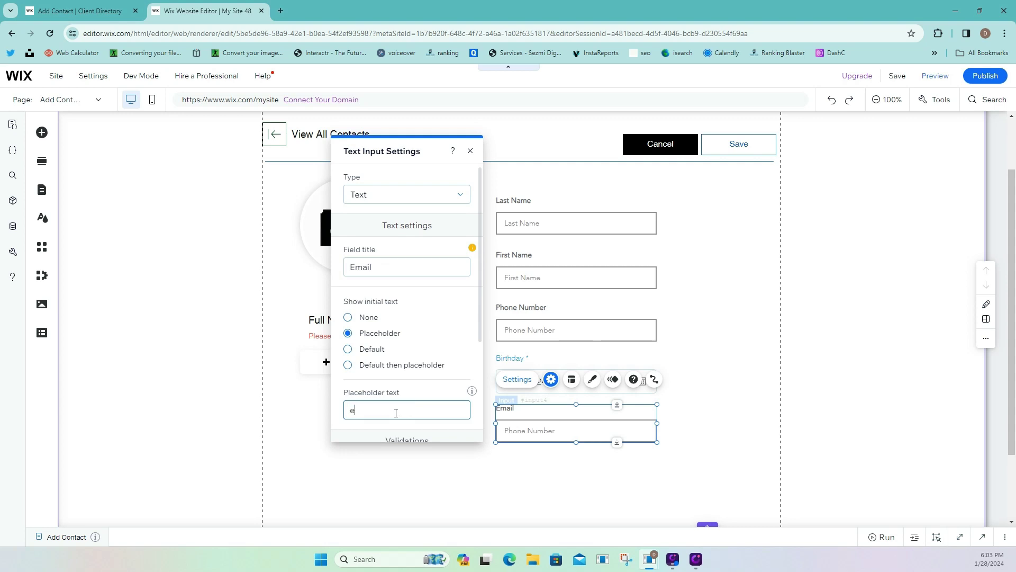
key(BackSpace)
text(Email)
click(462, 455)
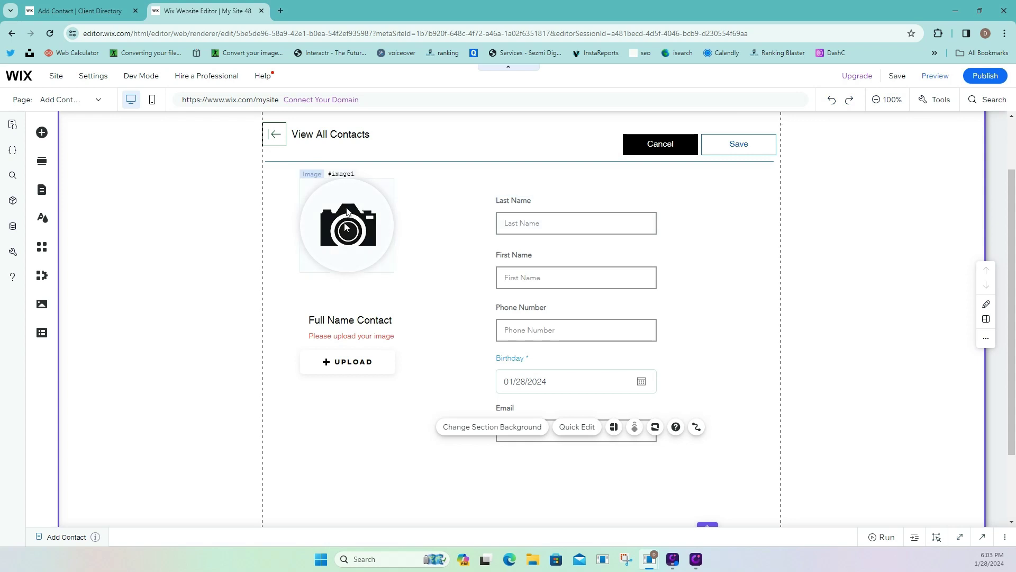
scroll(534, 296, up, 1)
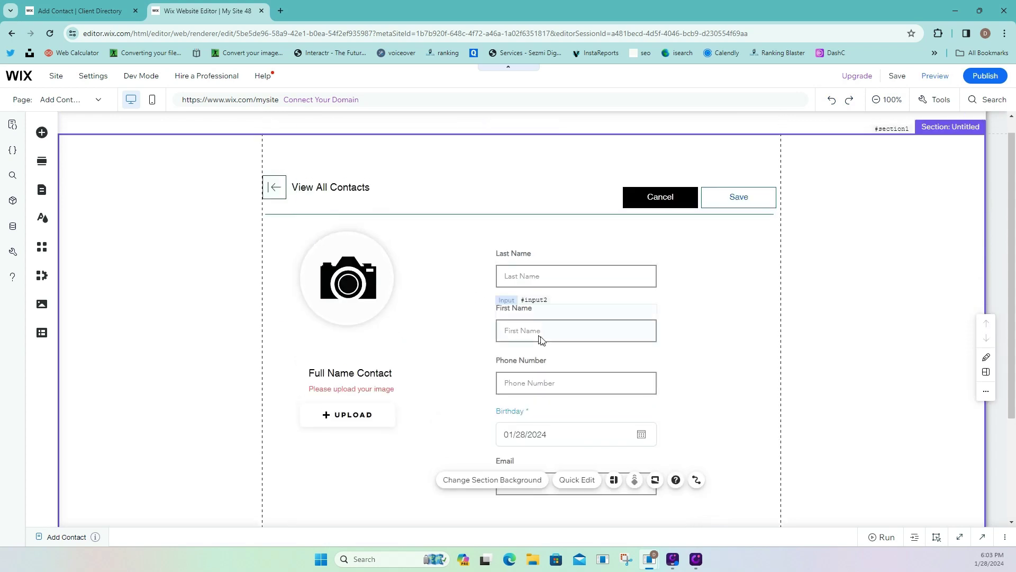
scroll(540, 336, down, 2)
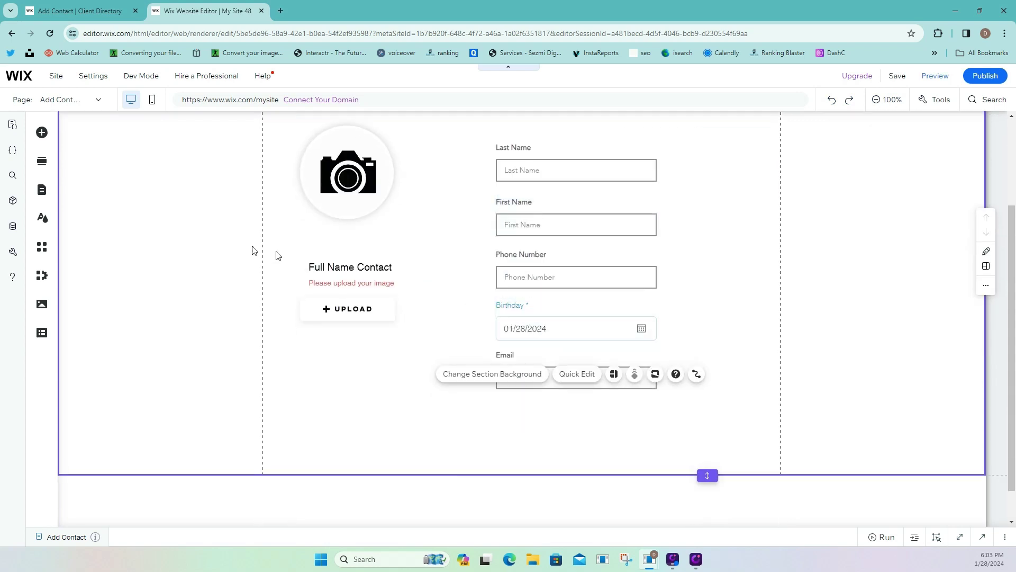
click(67, 11)
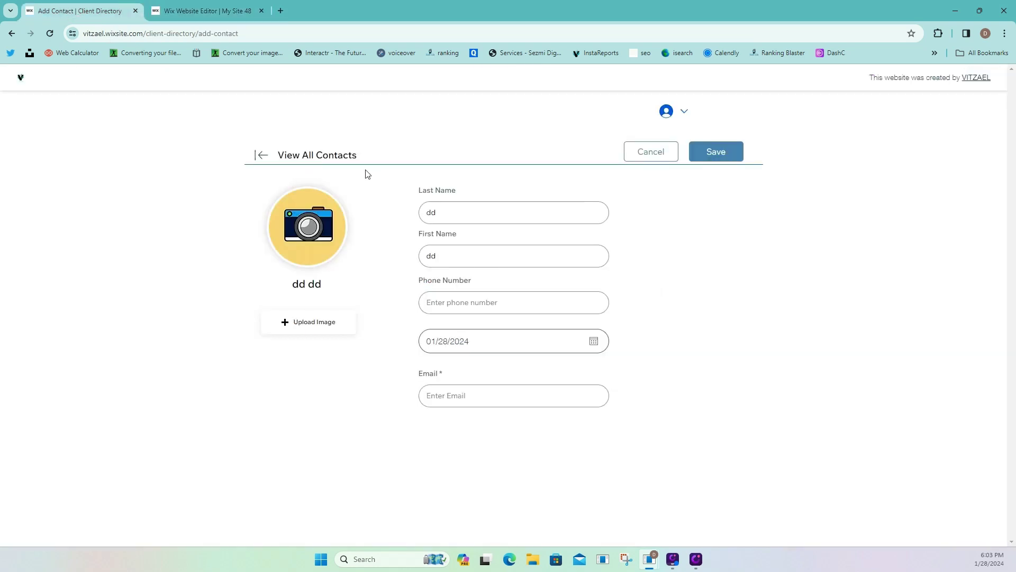
click(264, 156)
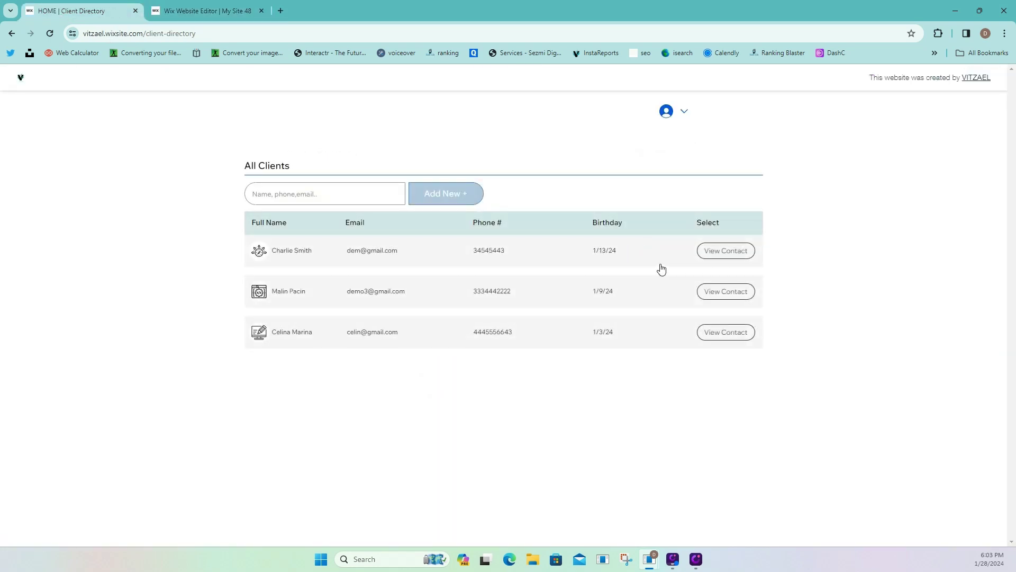
click(726, 255)
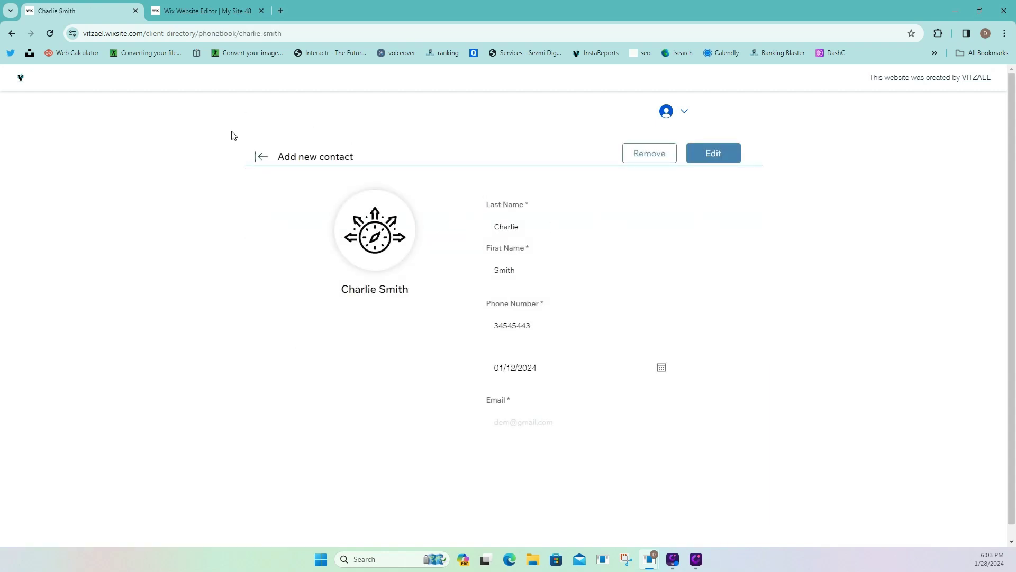
click(259, 158)
click(210, 10)
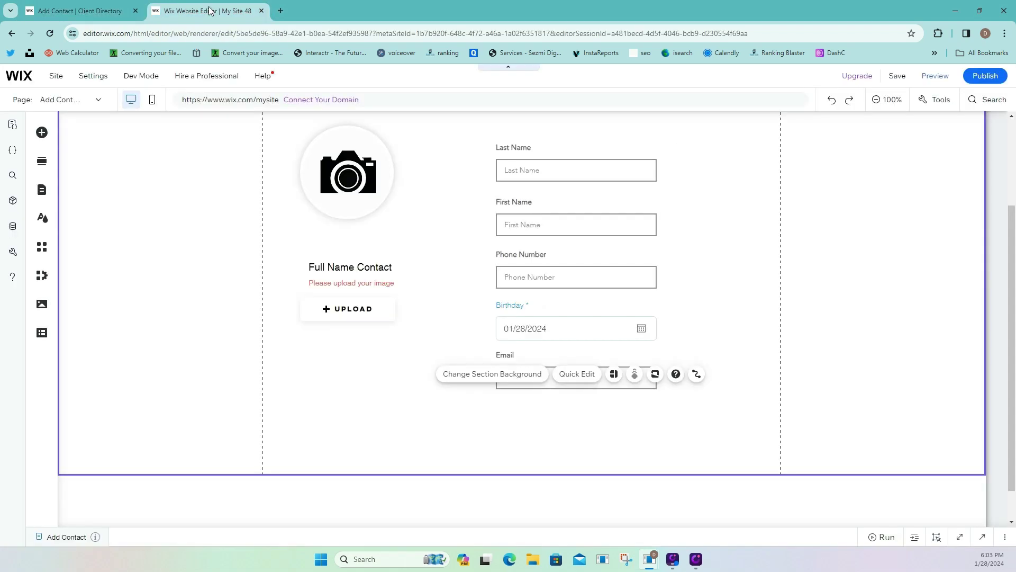
From the CMS Phonebook collection menu, add a dynamic page using the Blank page layout.
click(39, 187)
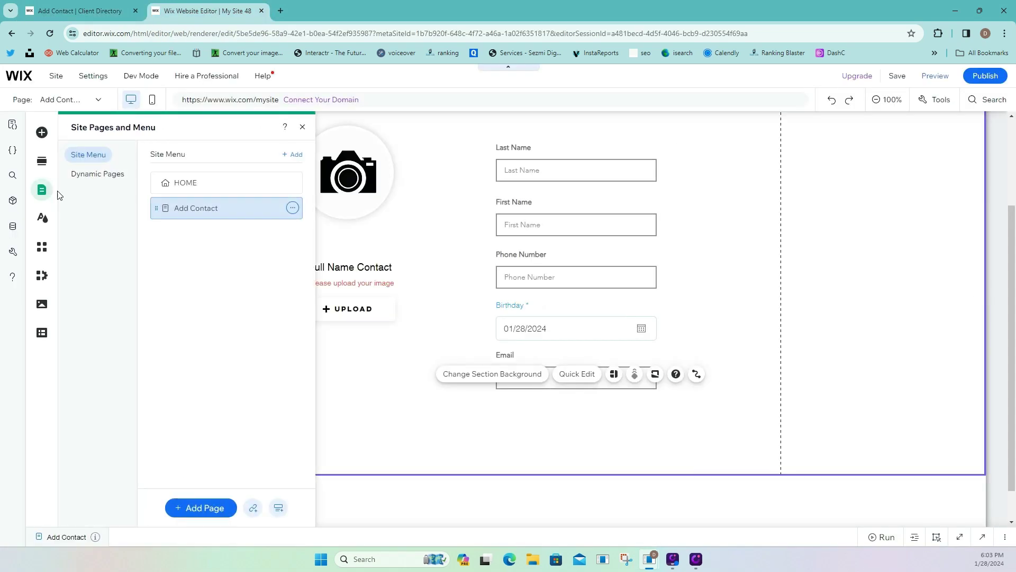
click(97, 176)
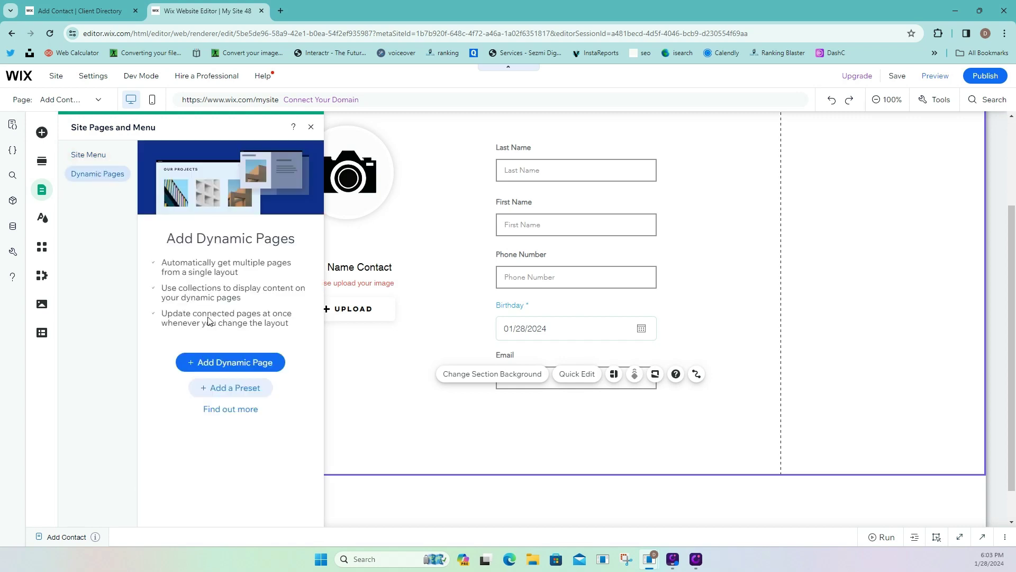
click(239, 362)
click(48, 335)
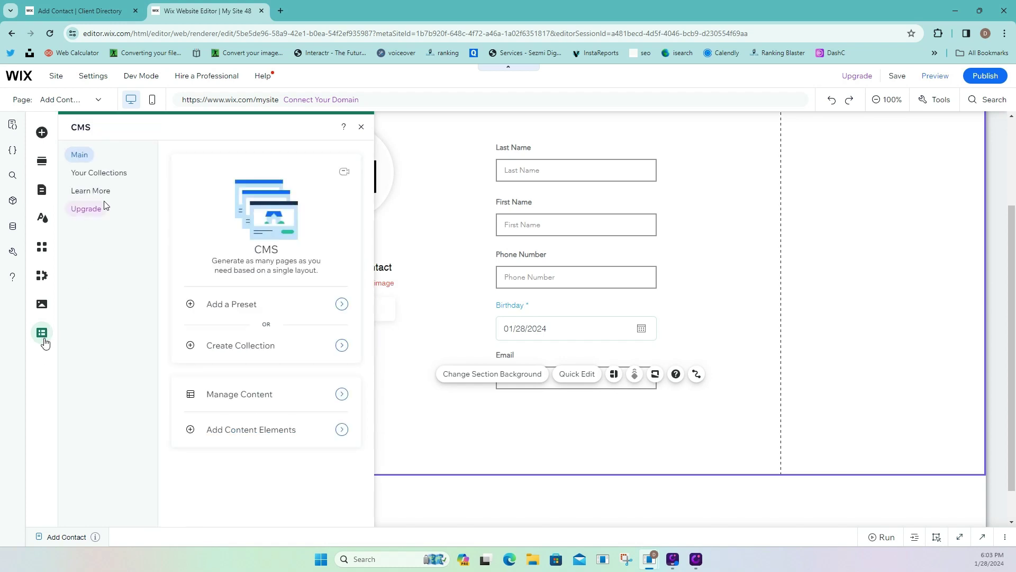
click(120, 177)
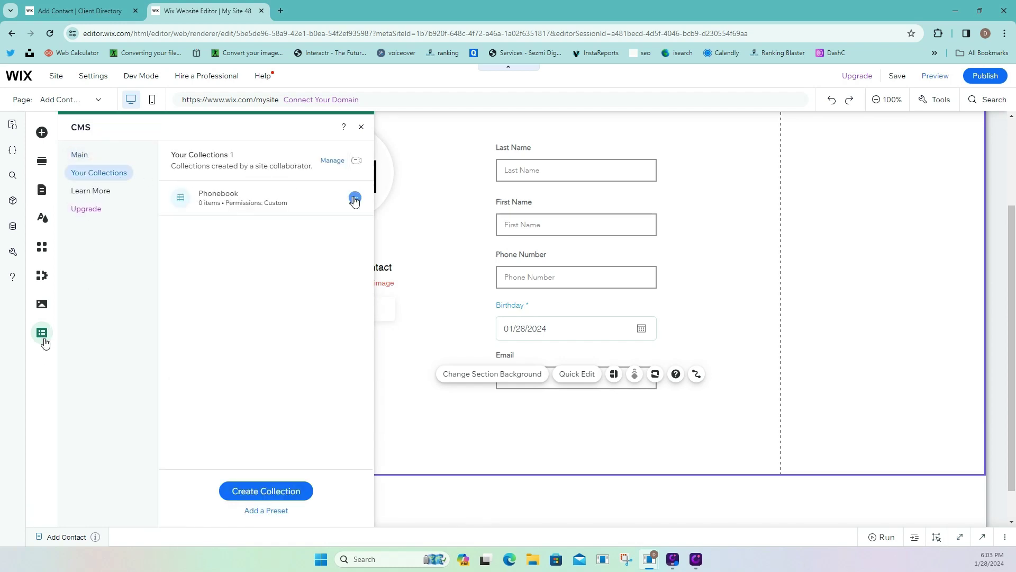
click(354, 197)
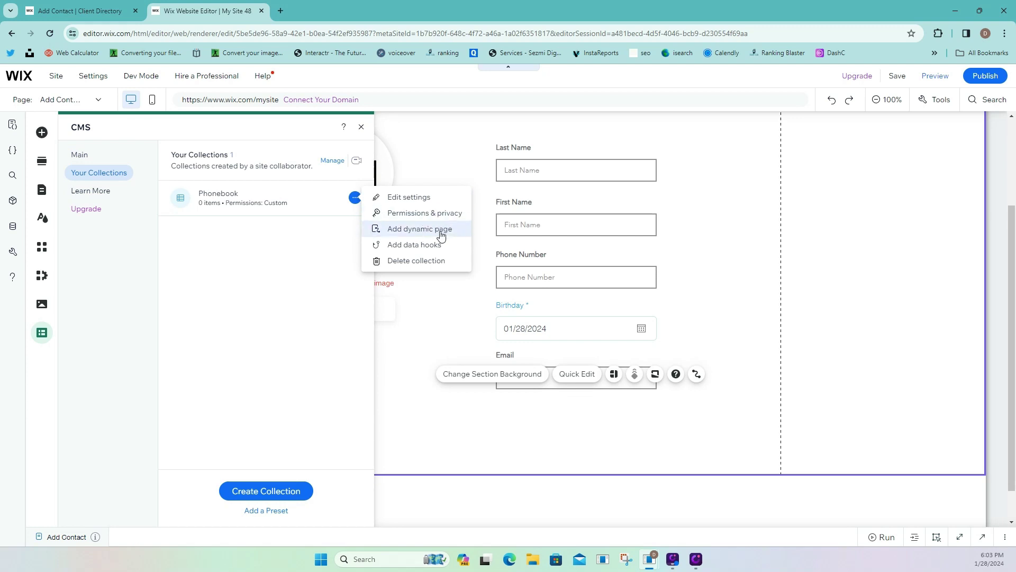
click(441, 233)
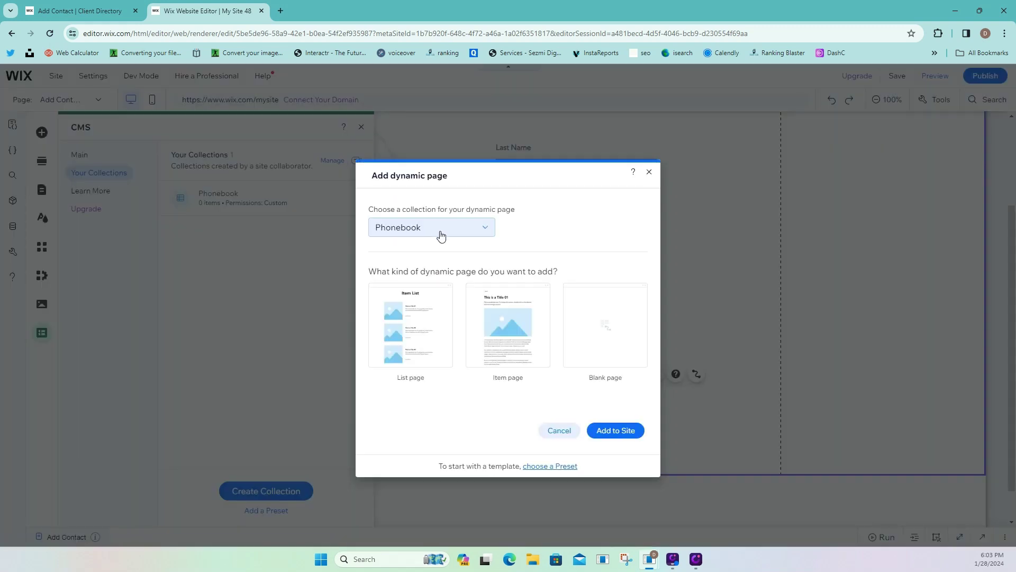
click(608, 329)
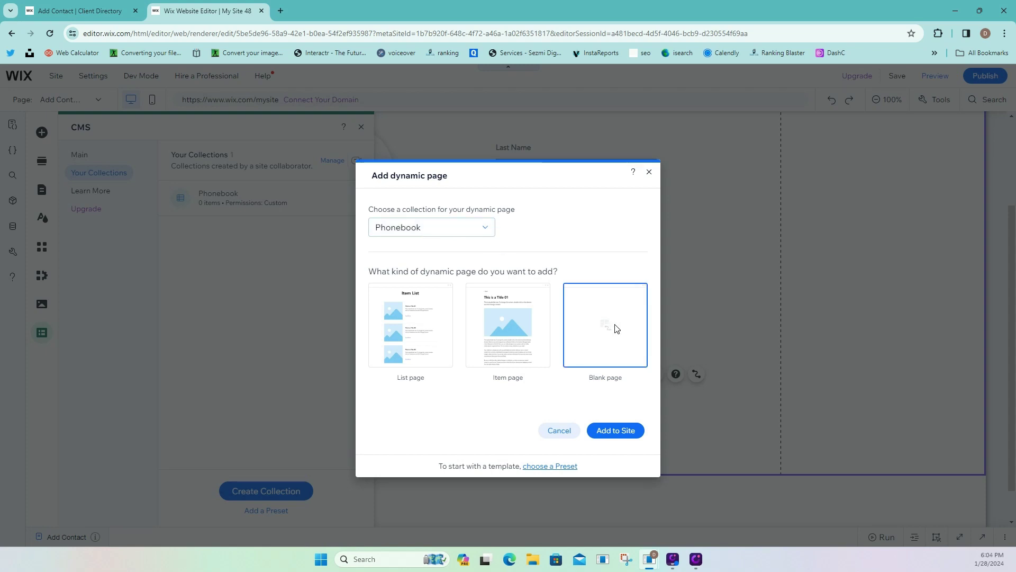
click(622, 432)
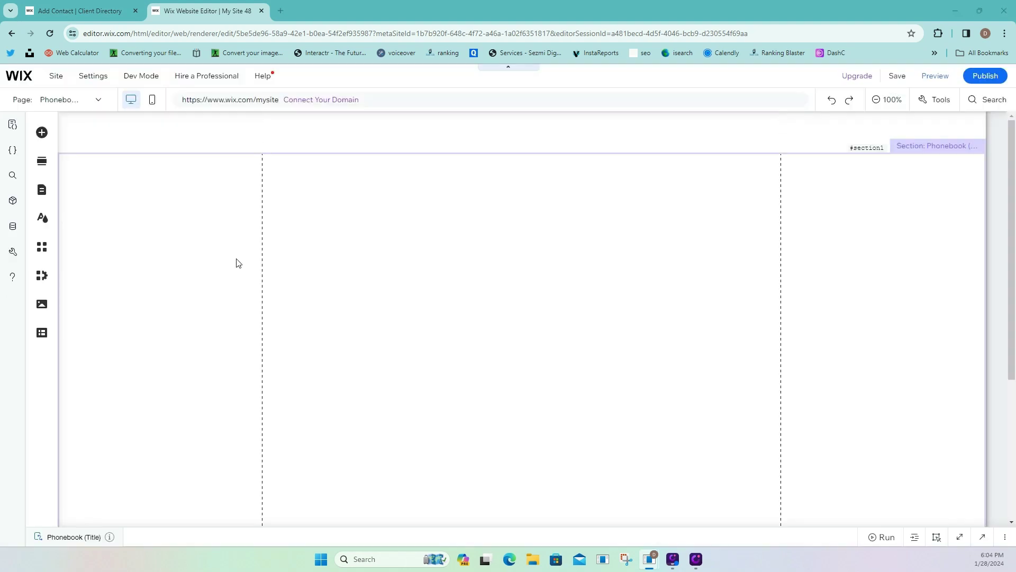
Switch to the Add Contact page.
click(69, 188)
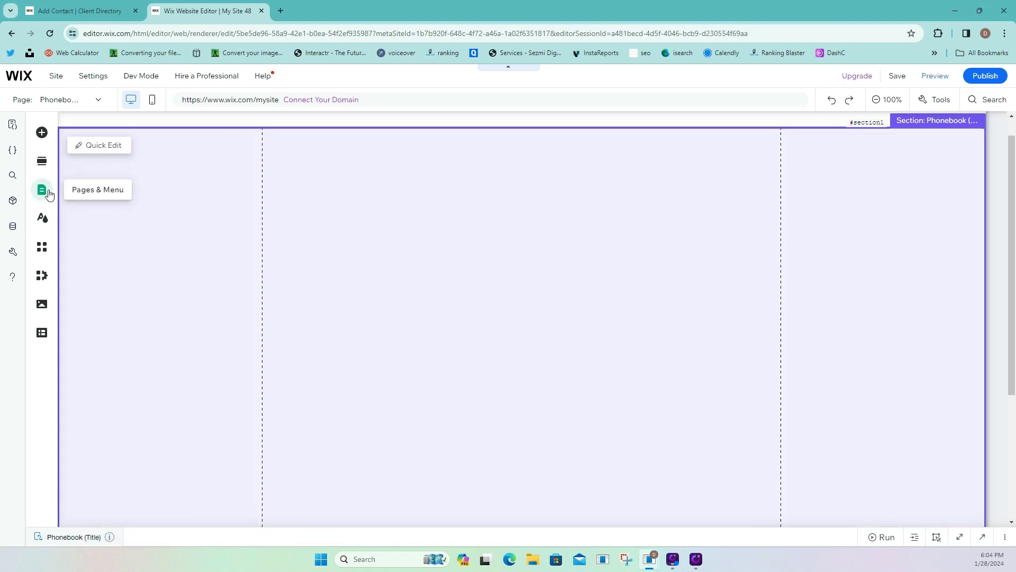
click(42, 190)
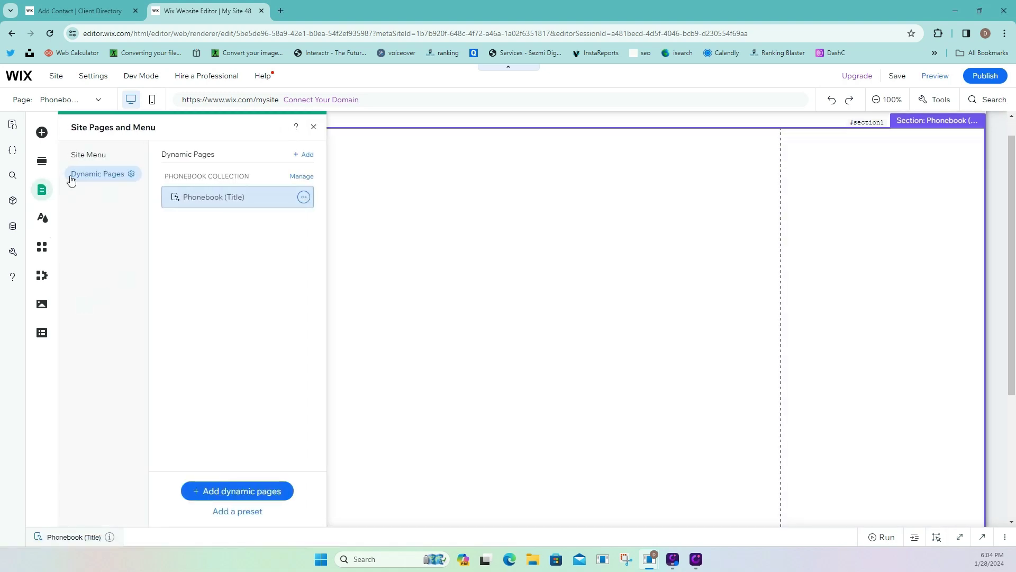
click(85, 154)
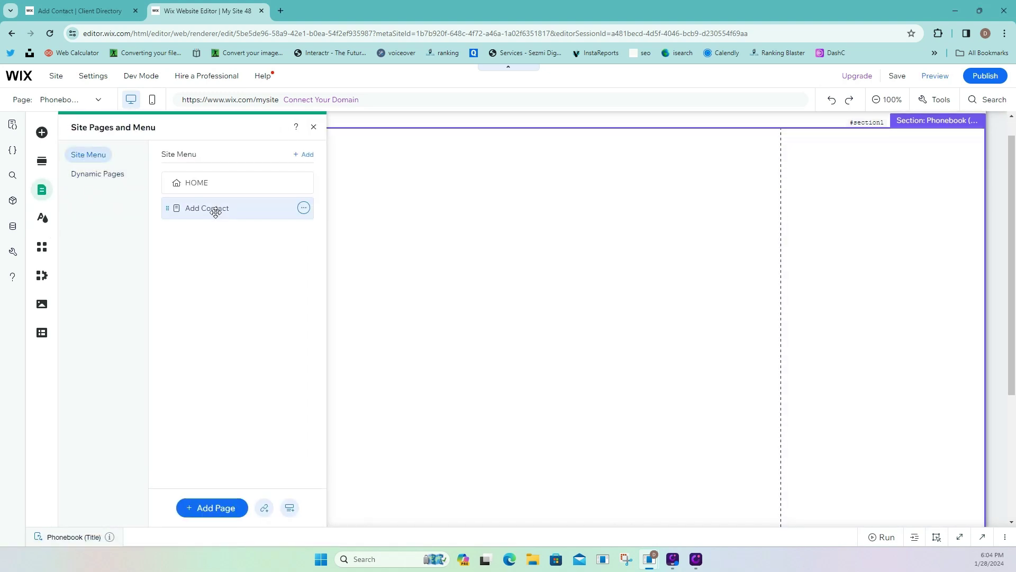
click(215, 209)
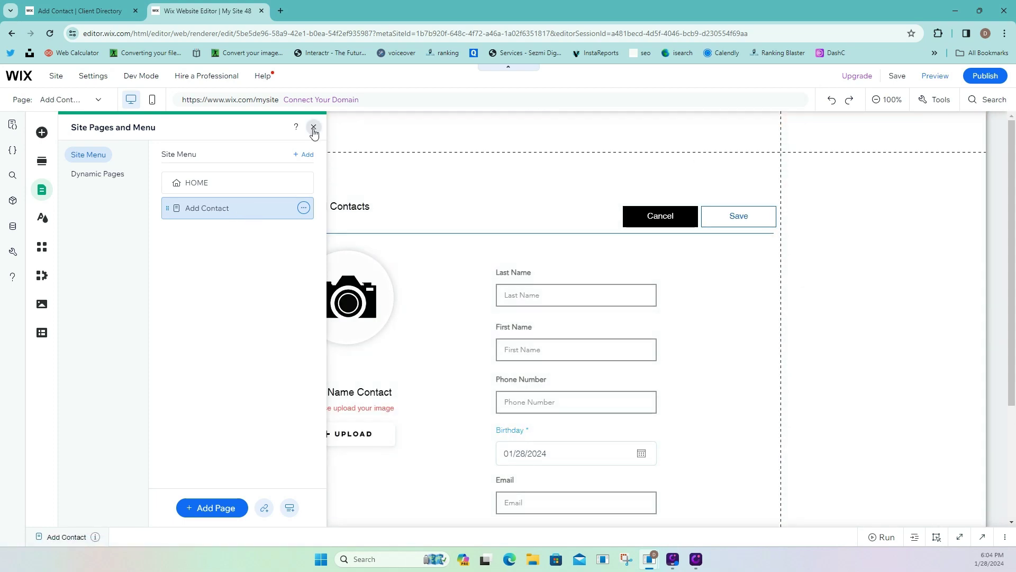
click(314, 129)
scroll(384, 253, down, 2)
scroll(190, 223, up, 1)
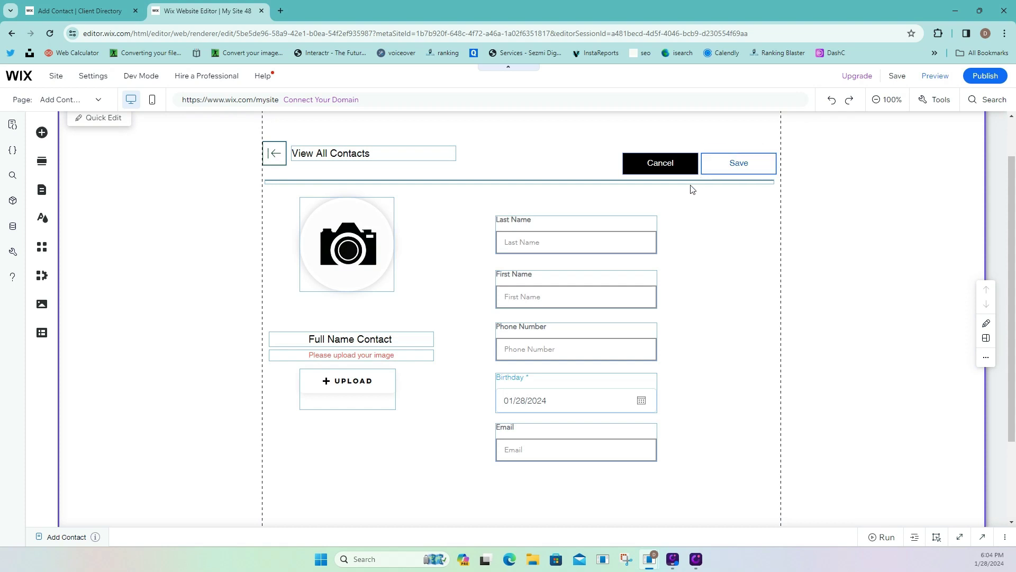
scroll(694, 188, up, 1)
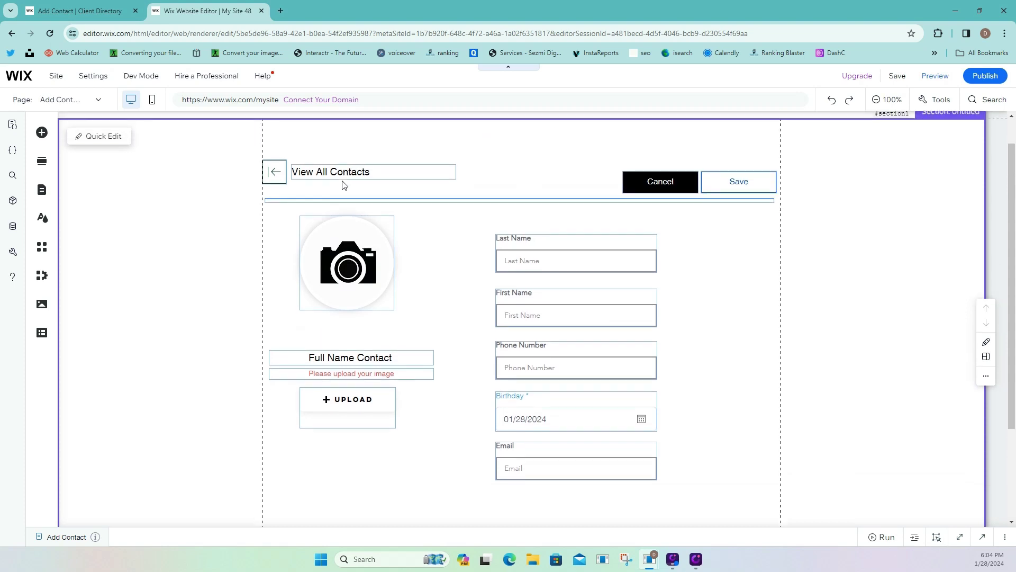
scroll(344, 185, down, 1)
Marquee-select all the Add Contact form elements and copy them.
click(831, 132)
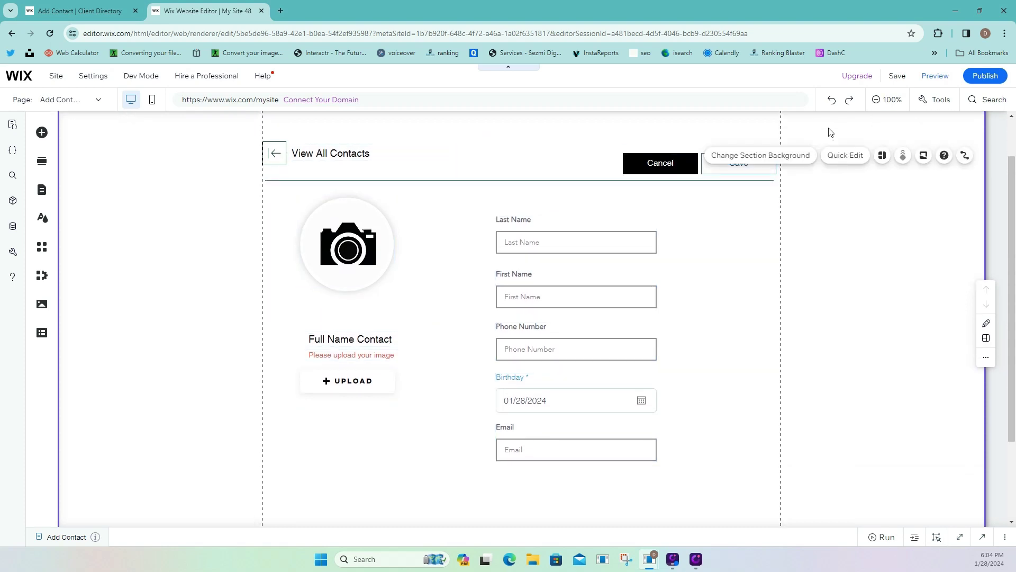
drag(828, 127, 255, 477)
right_click(354, 246)
click(378, 242)
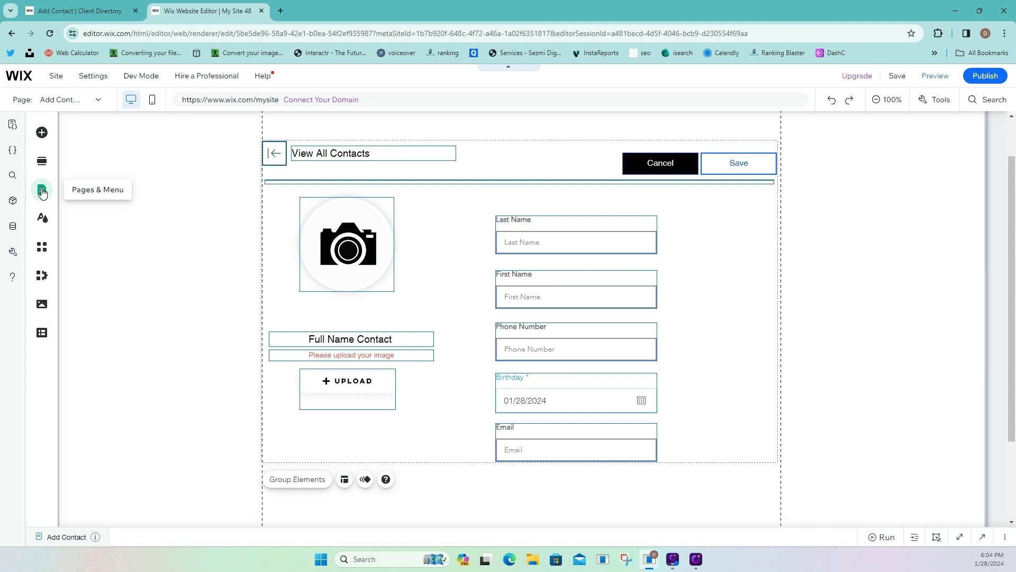
Return to the Phonebook (Title) dynamic page.
click(42, 191)
click(93, 174)
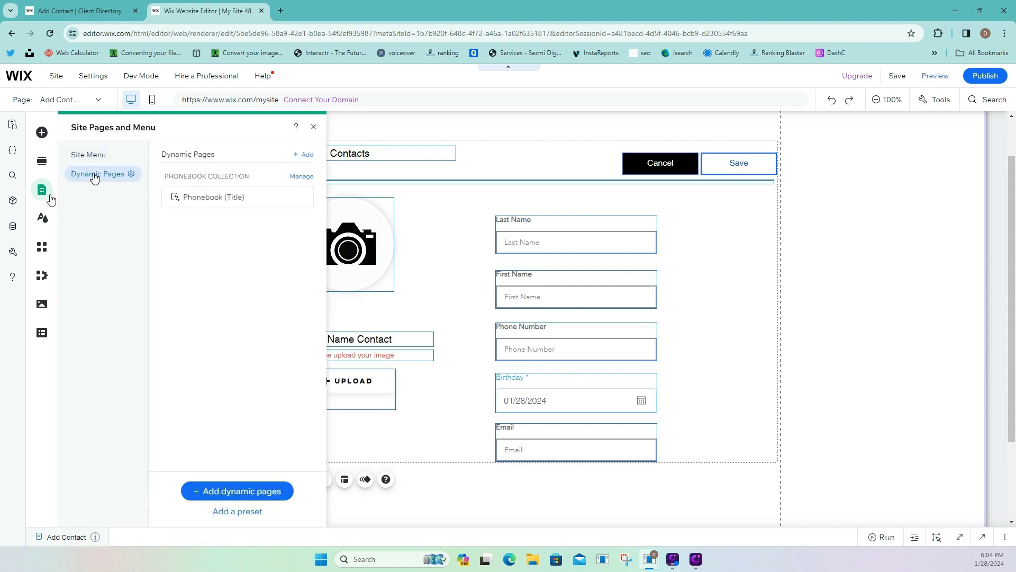
click(221, 198)
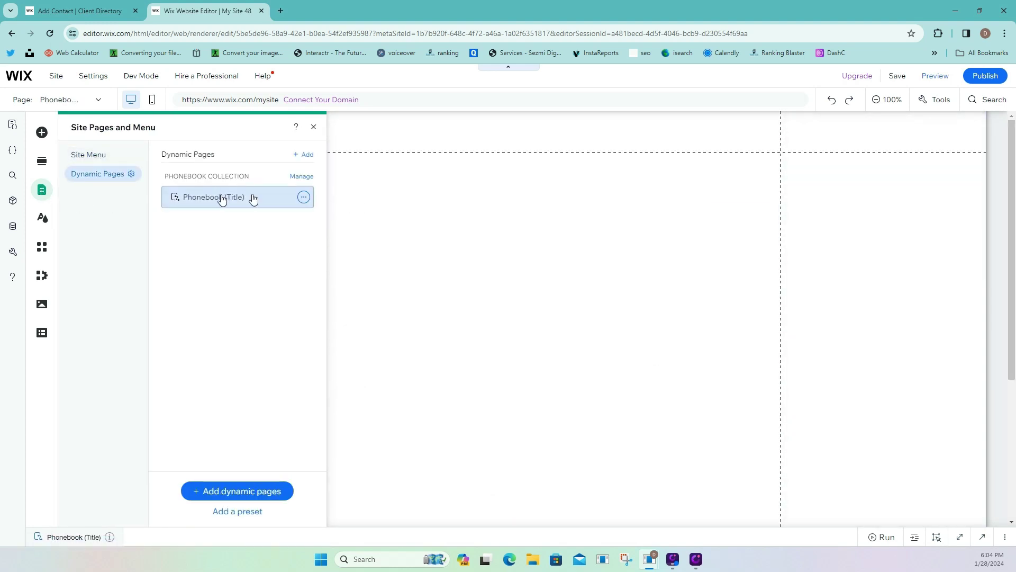
Paste the copied contact form into the empty Phonebook section.
click(314, 127)
right_click(341, 193)
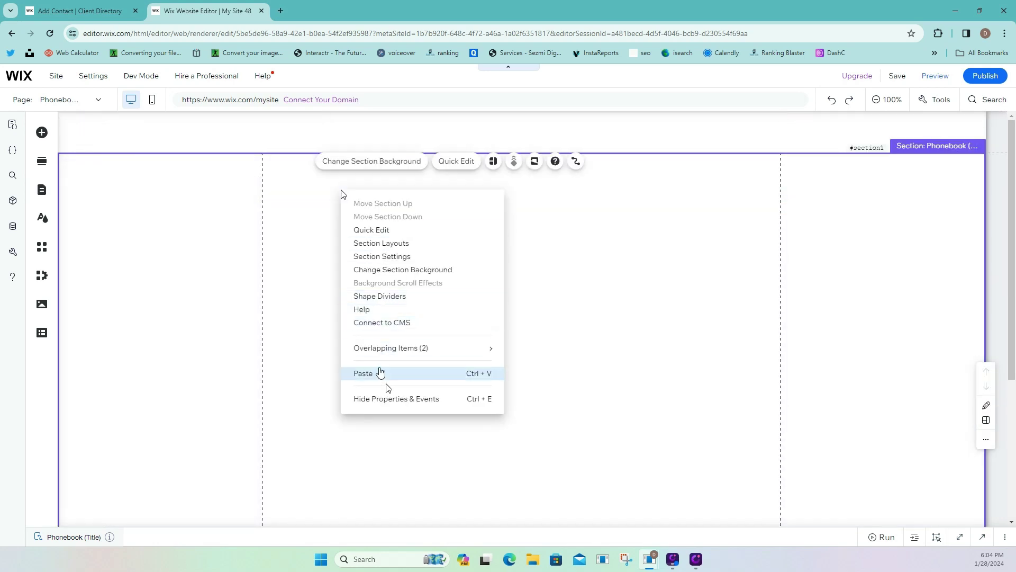
click(382, 372)
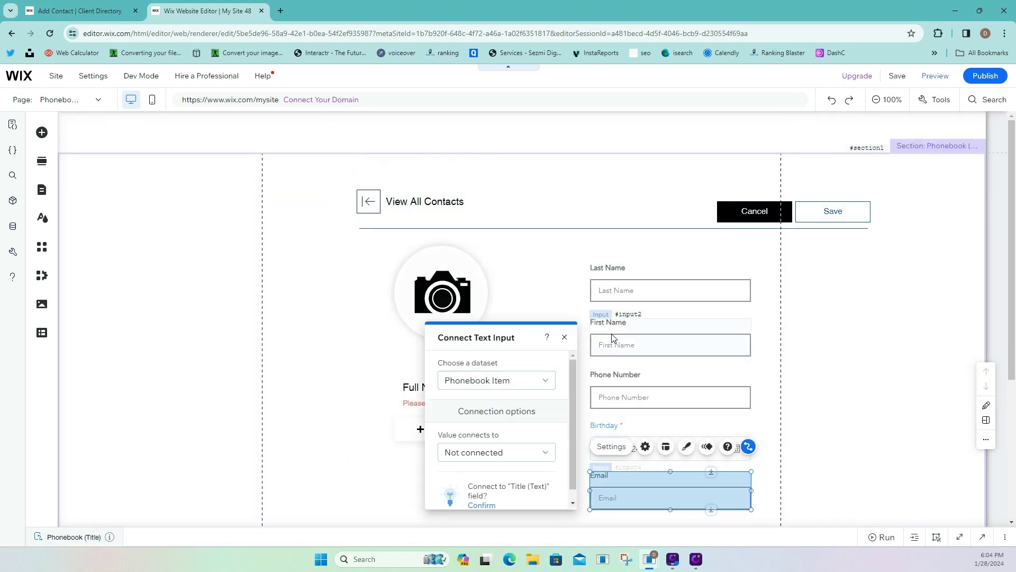
drag(611, 334, 586, 334)
key(ctrl+z)
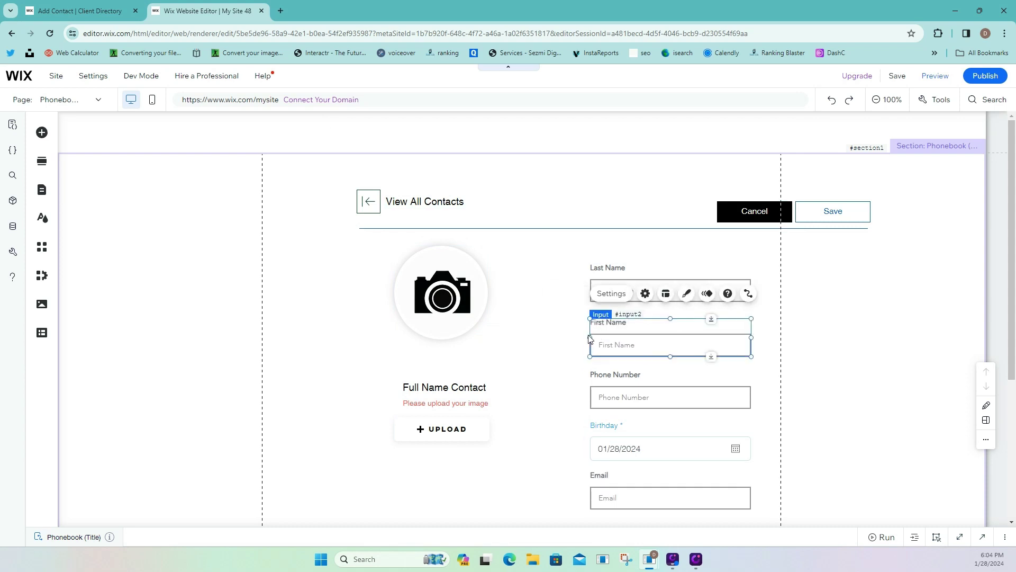
Marquee-select the pasted form and move it to the section's top-left.
drag(909, 199, 328, 516)
drag(398, 304, 349, 290)
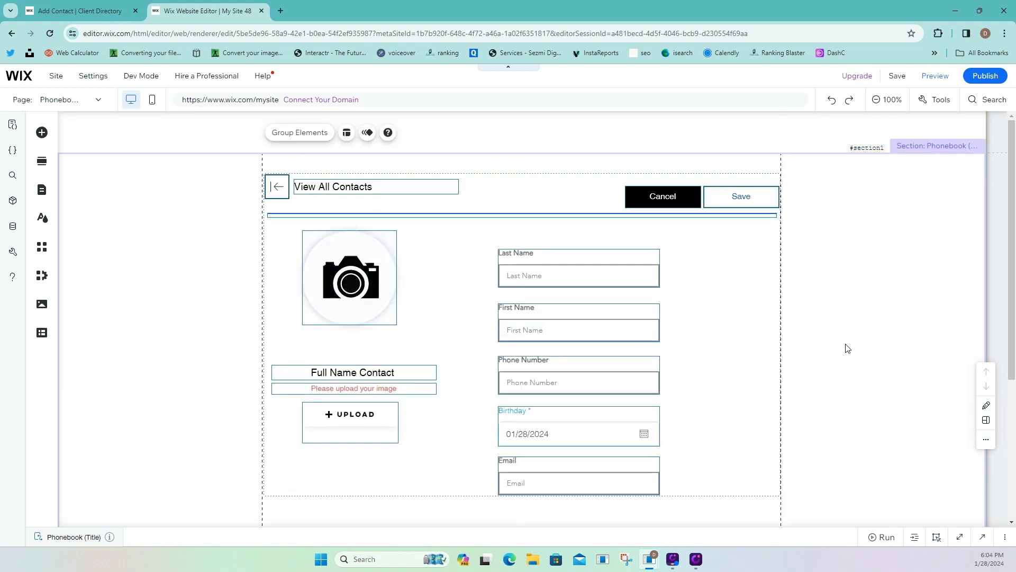
scroll(847, 360, down, 2)
scroll(775, 380, up, 2)
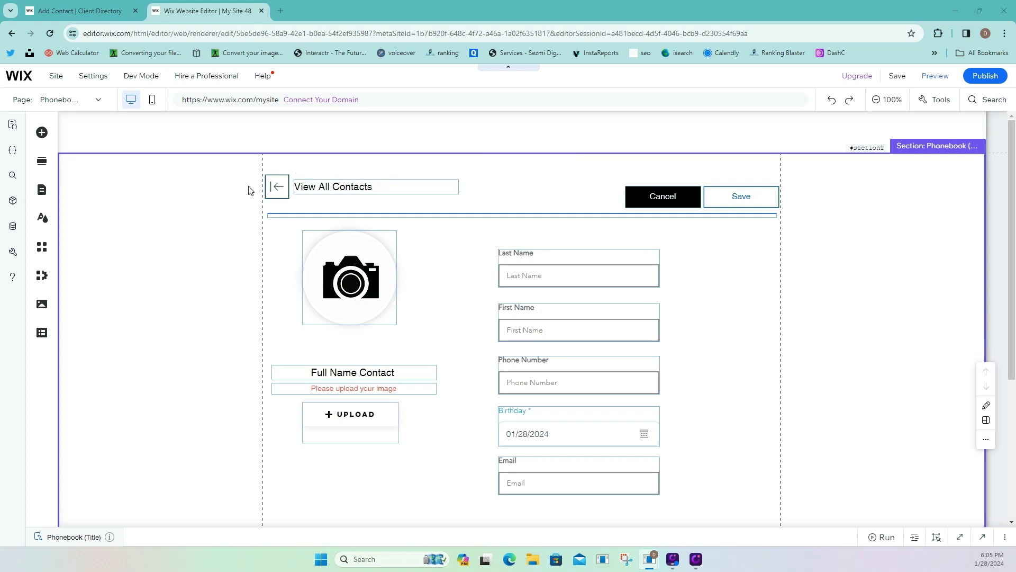
click(331, 189)
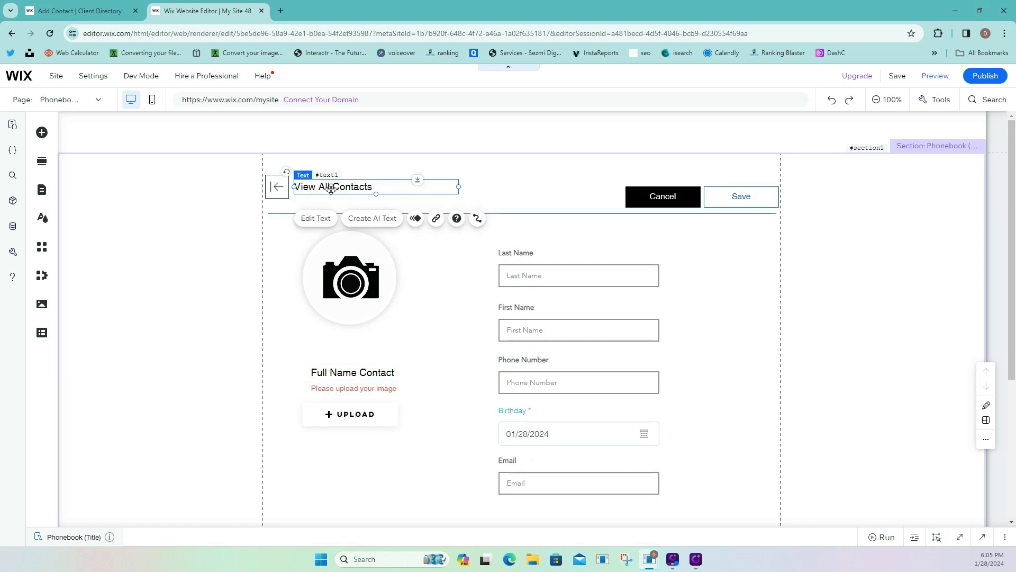
Change the Phonebook page heading text to 'Add New Contact'.
click(91, 12)
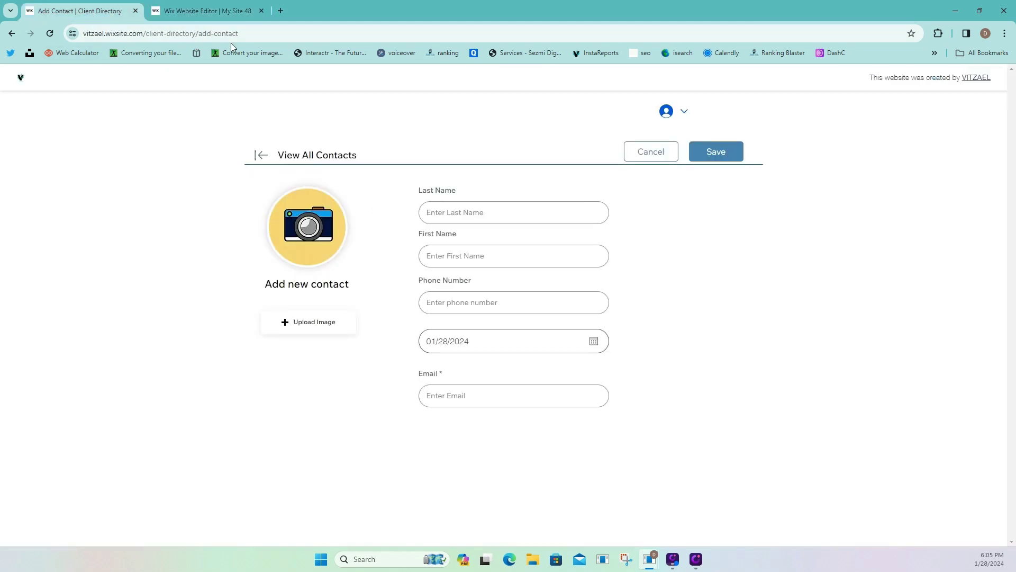
click(222, 8)
click(560, 175)
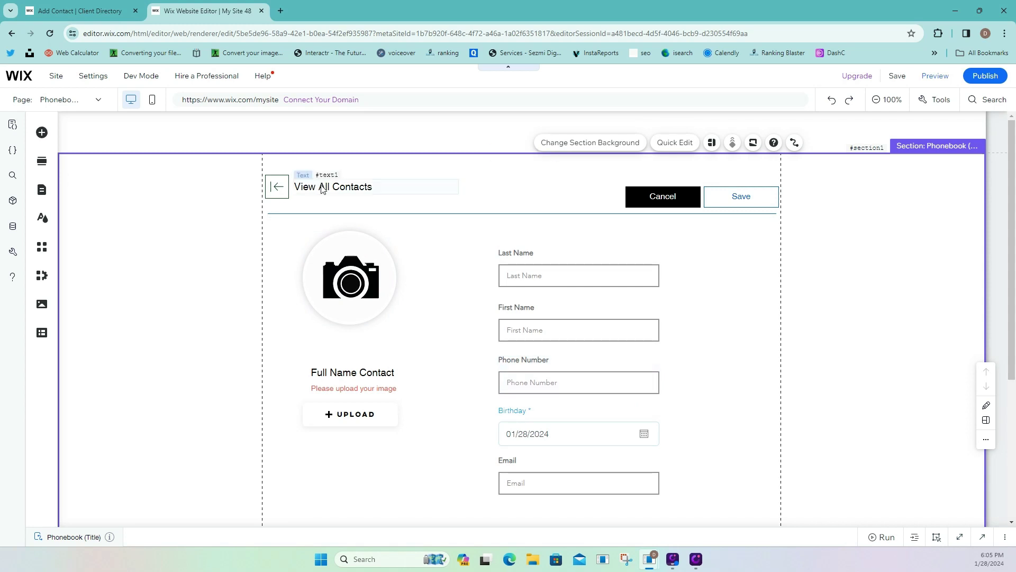
double_click(322, 186)
text(Add N)
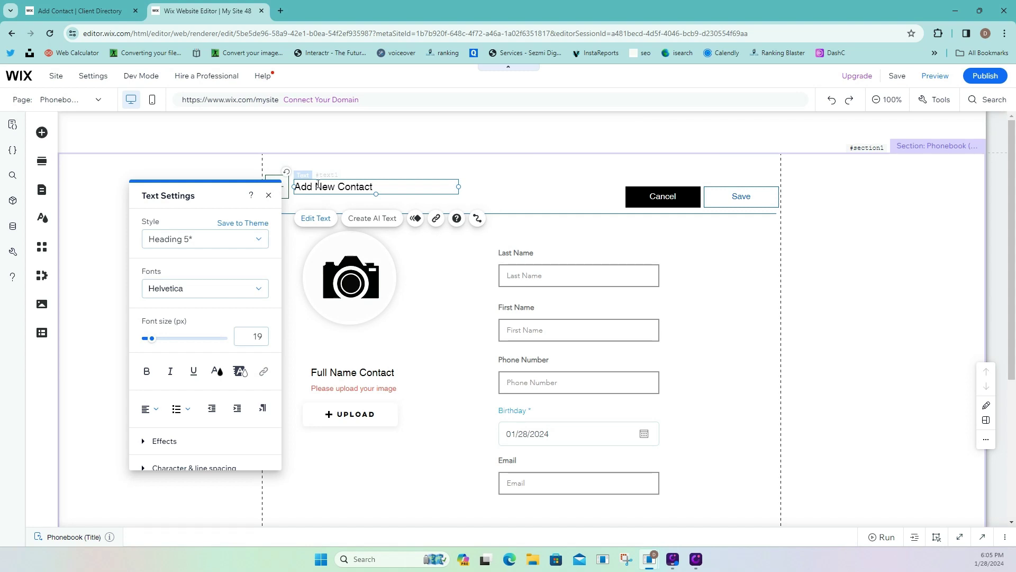
click(367, 164)
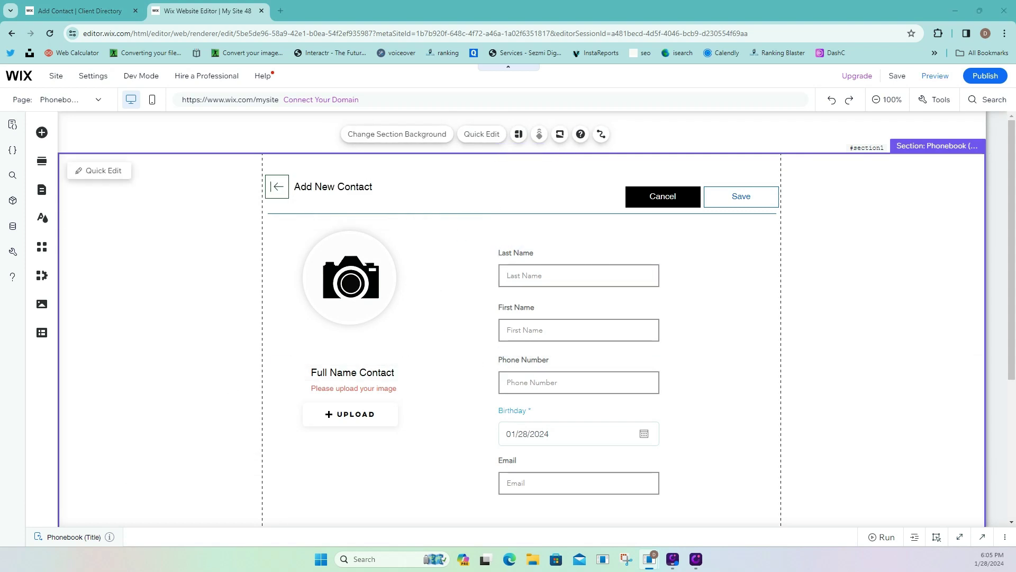
Delete the 'Please upload your image' note and move Full Name Contact and the upload button up under the photo.
click(391, 392)
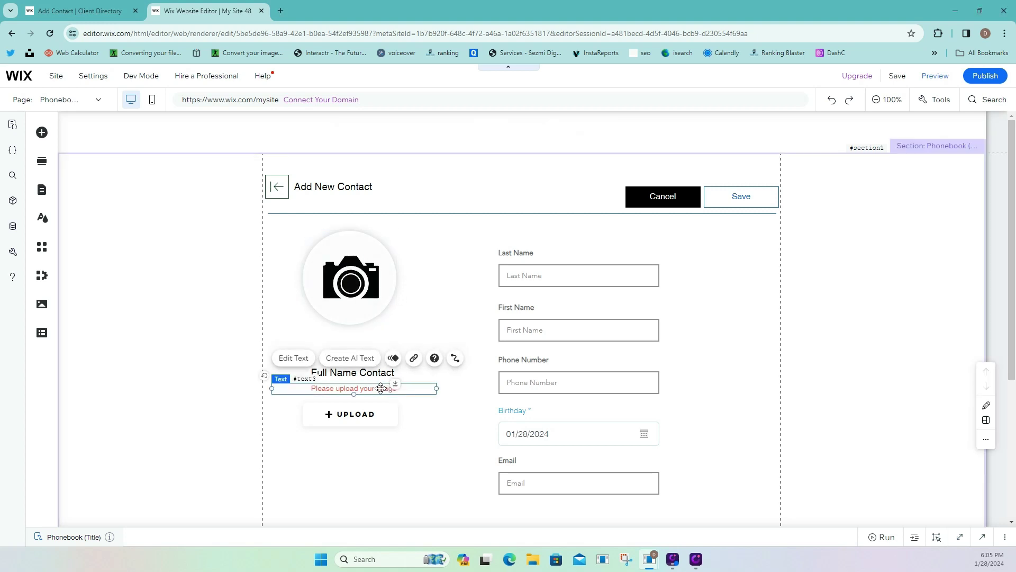
key(Delete)
drag(389, 415, 389, 404)
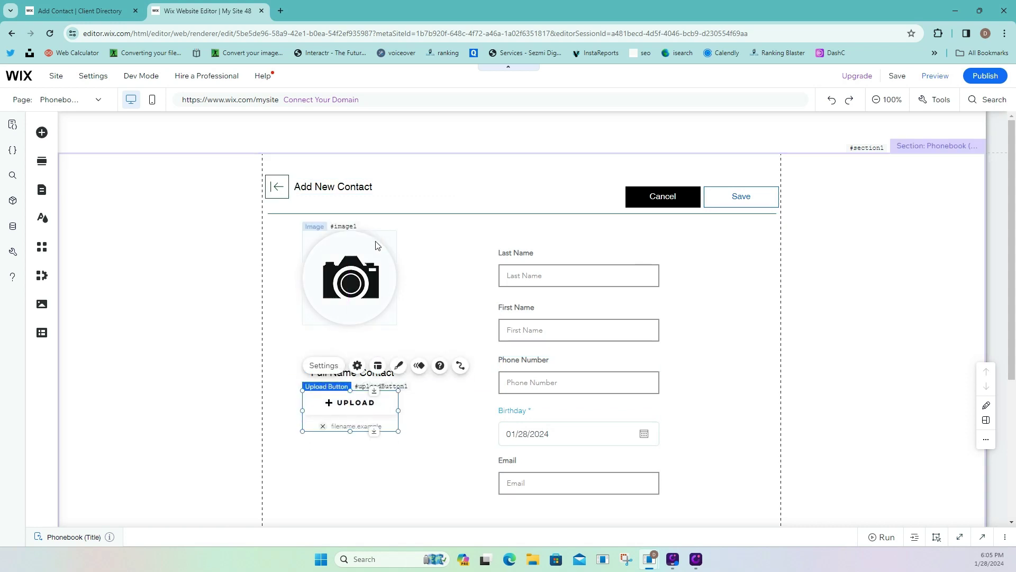
click(402, 399)
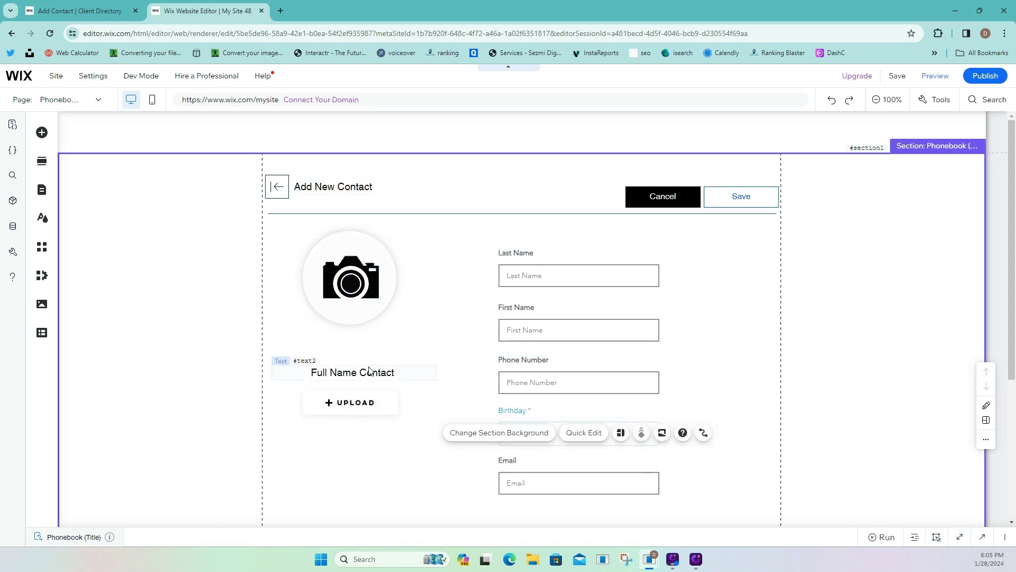
click(367, 370)
drag(367, 368, 367, 345)
drag(367, 398, 366, 376)
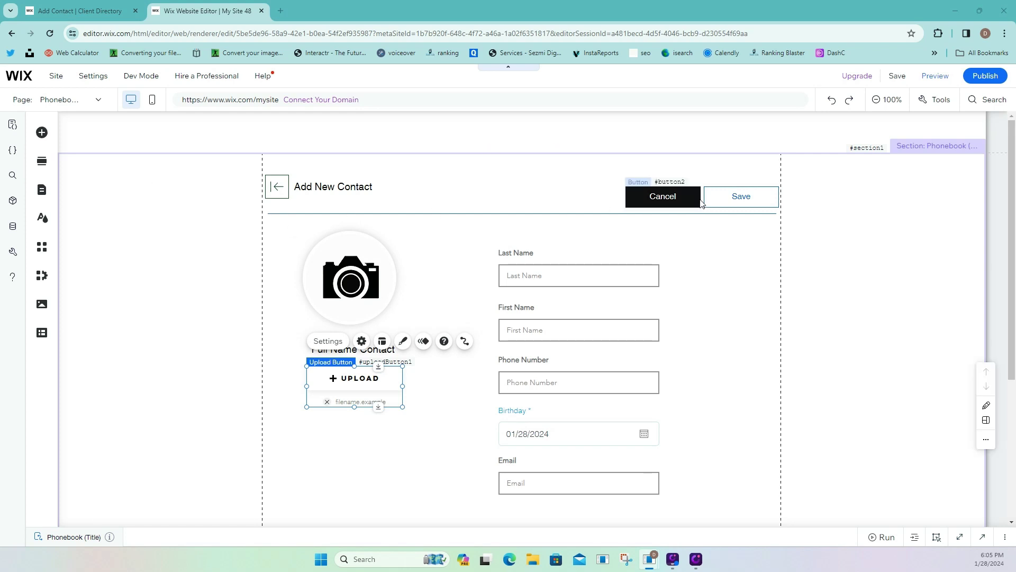
Duplicate the Cancel and Save header buttons, placing the copies left of Cancel and right of Save.
click(648, 196)
right_click(648, 195)
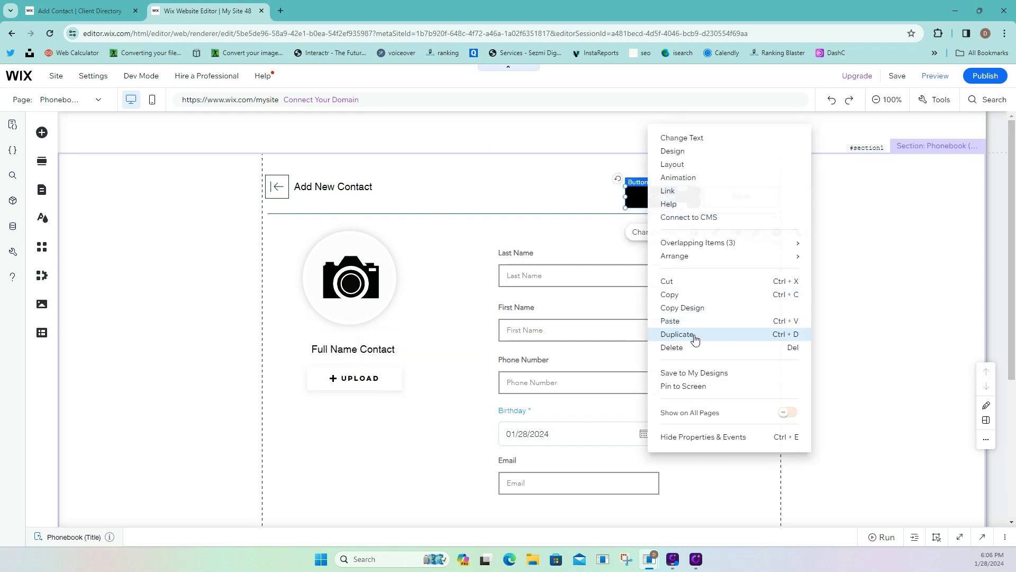
click(691, 335)
drag(682, 208, 590, 198)
click(739, 197)
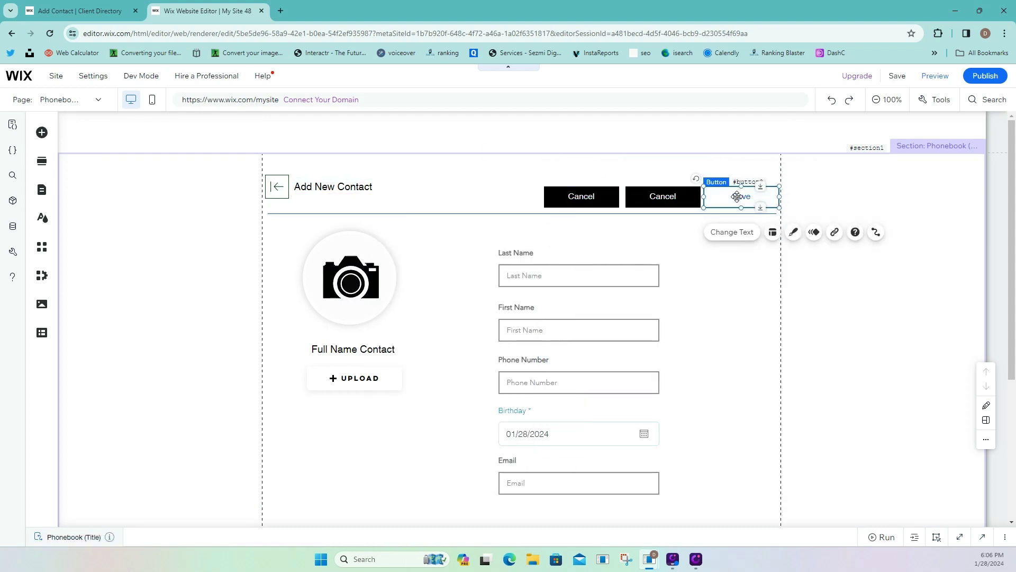
right_click(738, 197)
click(790, 334)
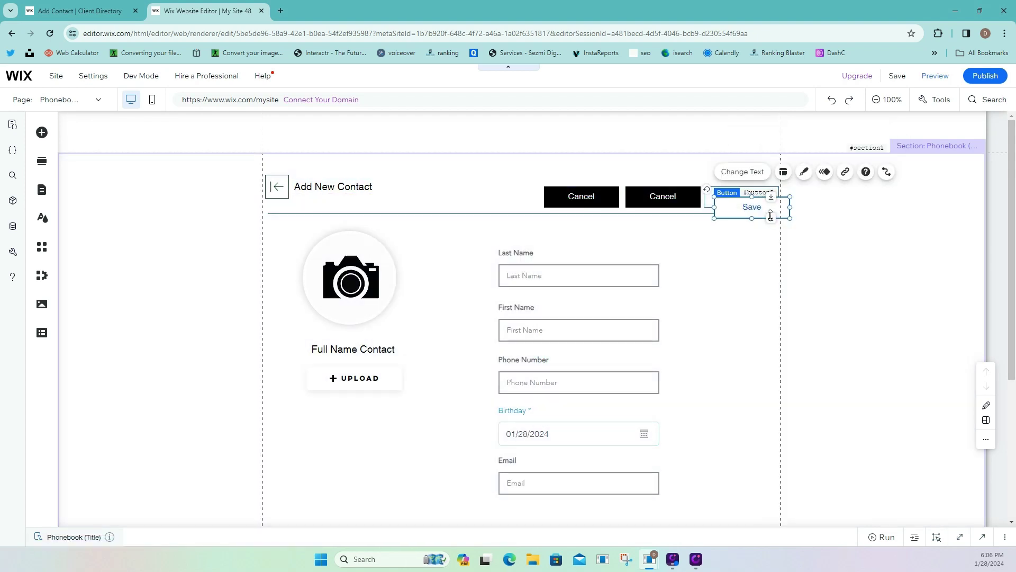
drag(765, 208, 828, 196)
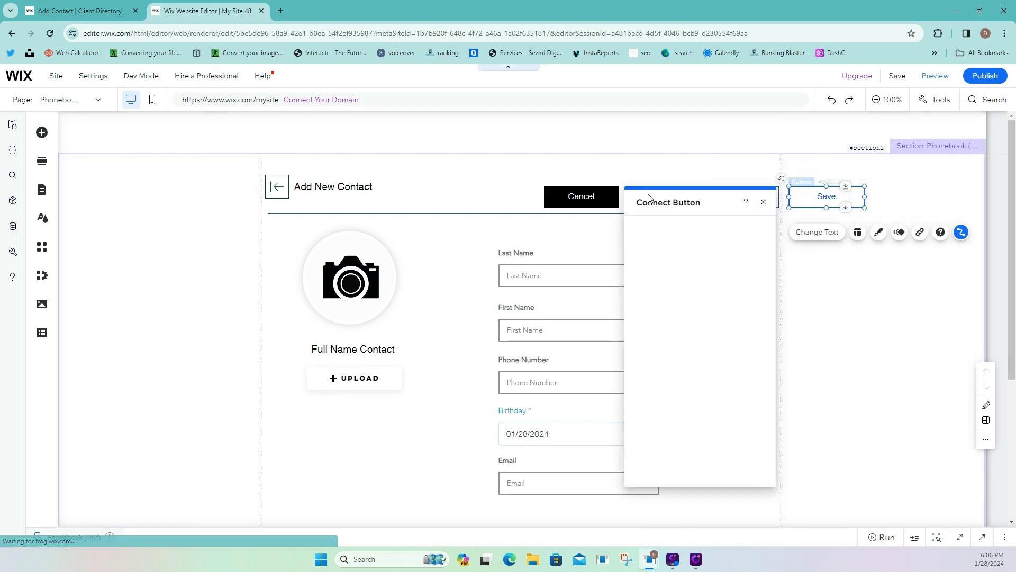
Relabel the Cancel copy 'Remove' and the original Save 'Edit', then nudge Remove into place.
click(605, 195)
click(587, 233)
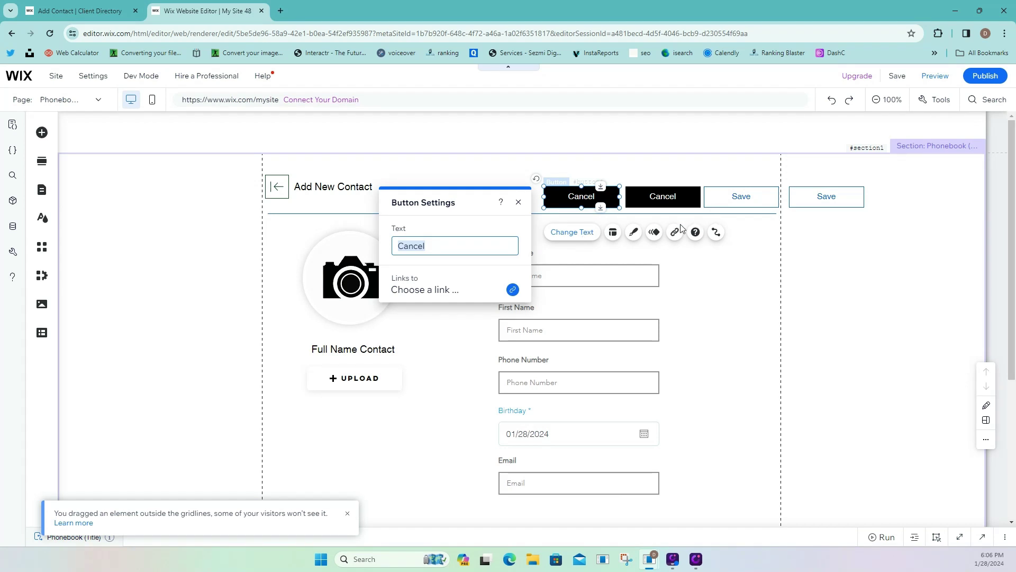
text(Remove)
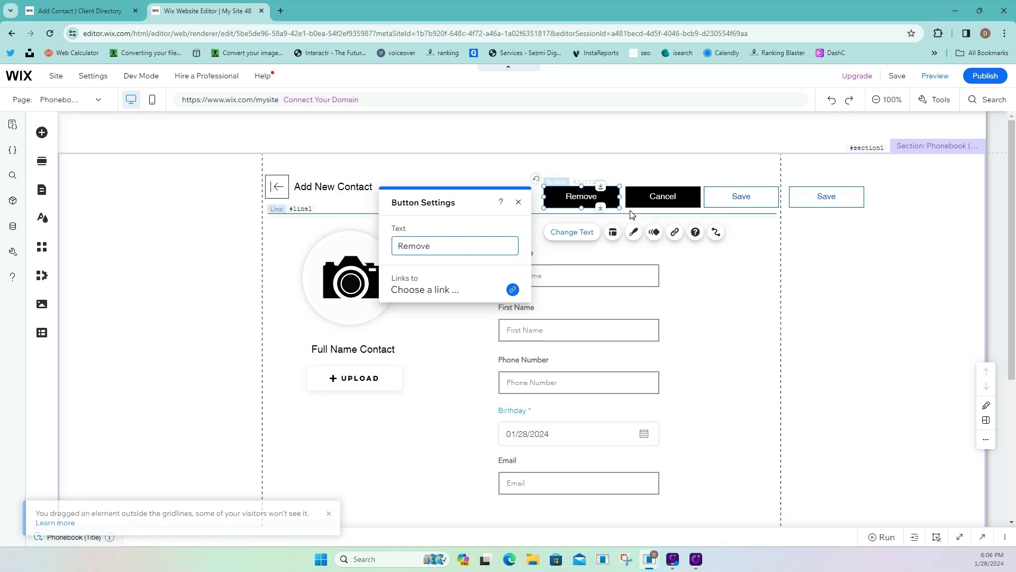
click(637, 205)
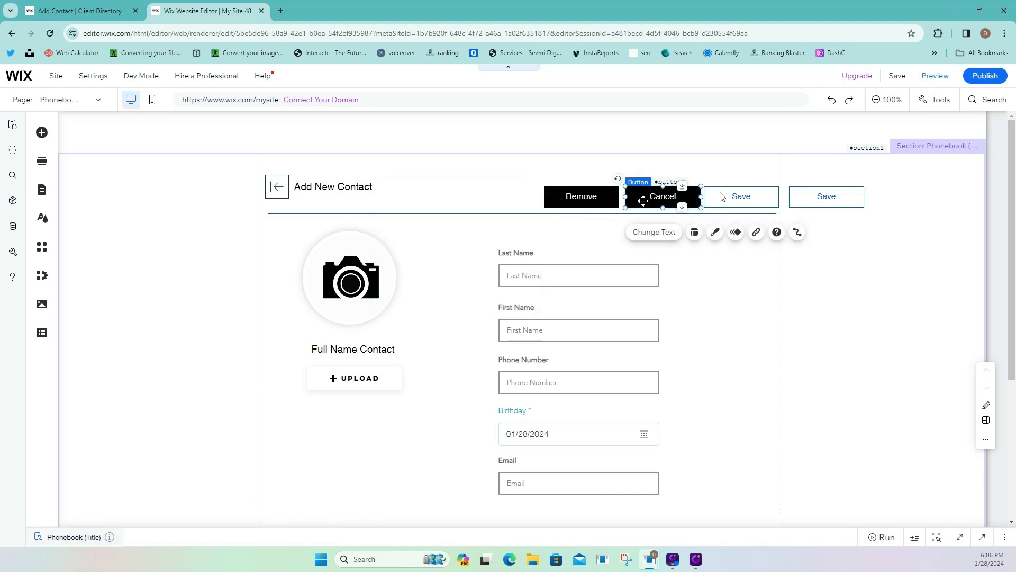
click(752, 197)
click(738, 232)
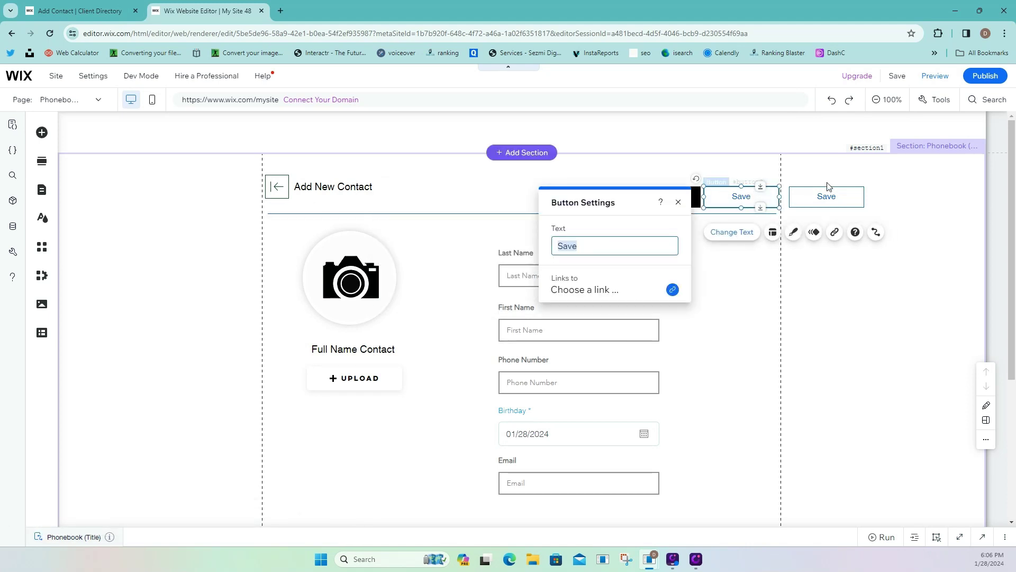
text(Edit)
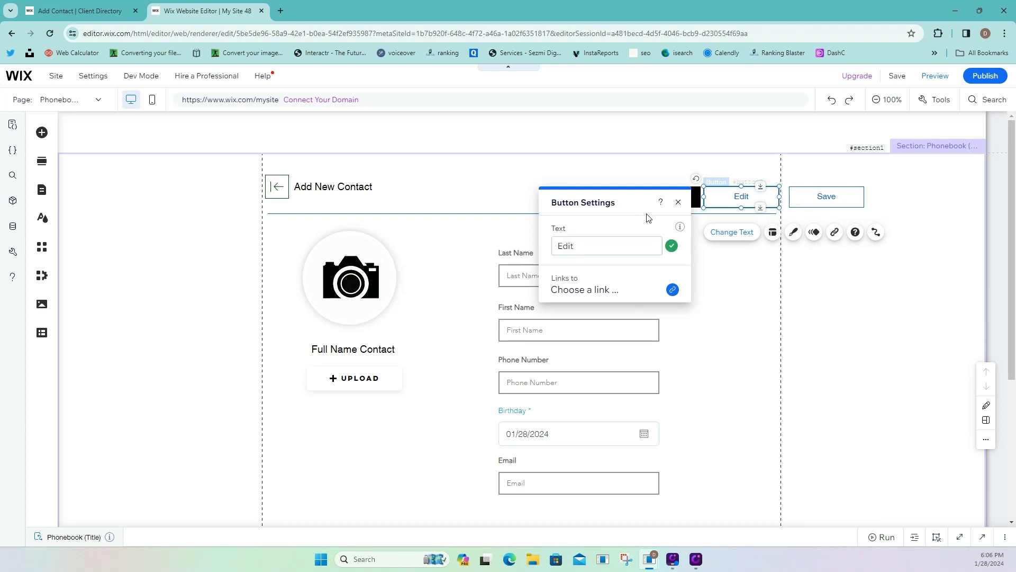
click(818, 203)
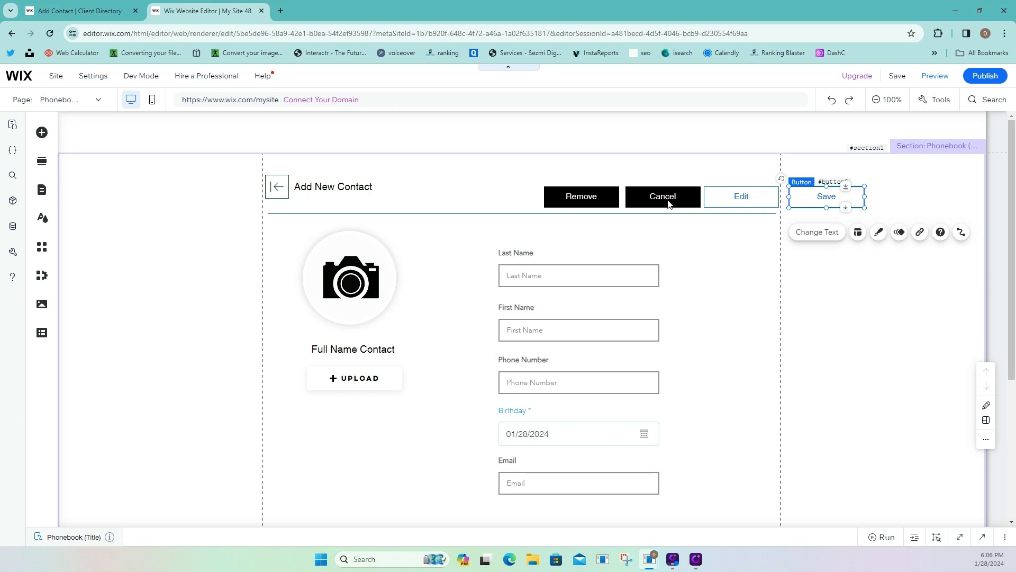
mouse_move(582, 198)
mouse_down()
mouse_move(666, 195)
mouse_move(561, 195)
mouse_move(573, 194)
mouse_up()
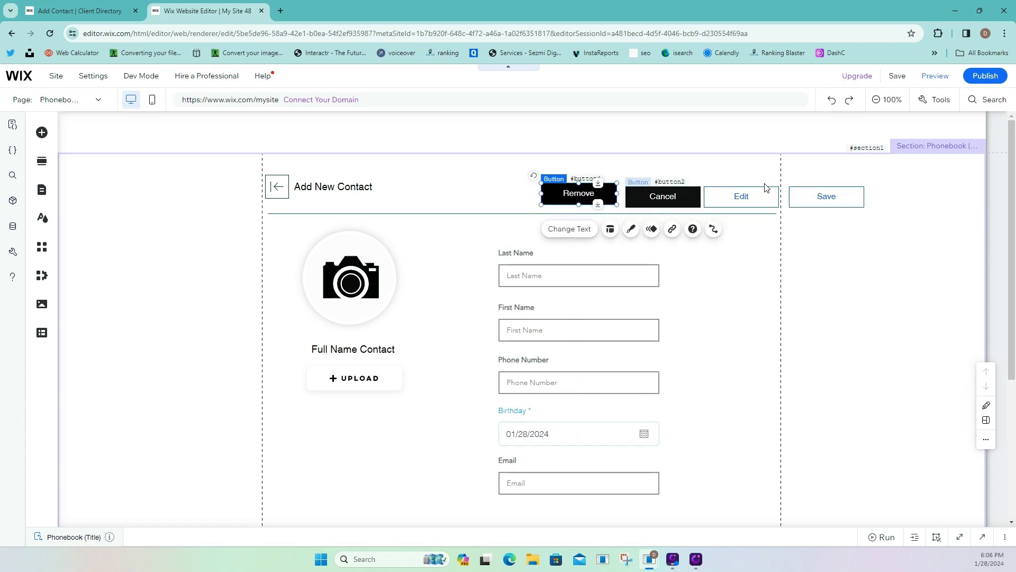
click(48, 10)
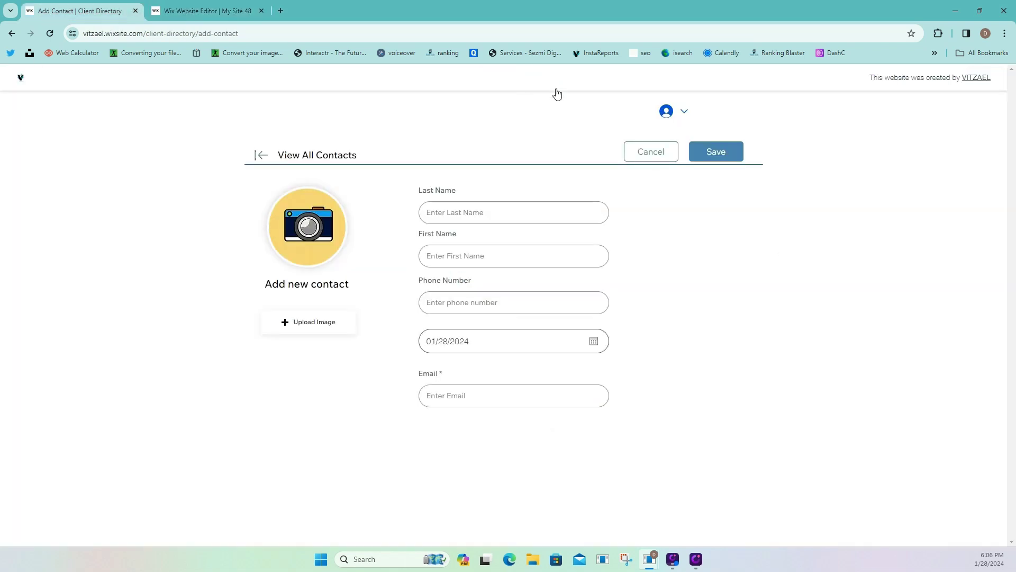
From All Clients, open the first client's contact page and switch its form to edit mode.
click(261, 158)
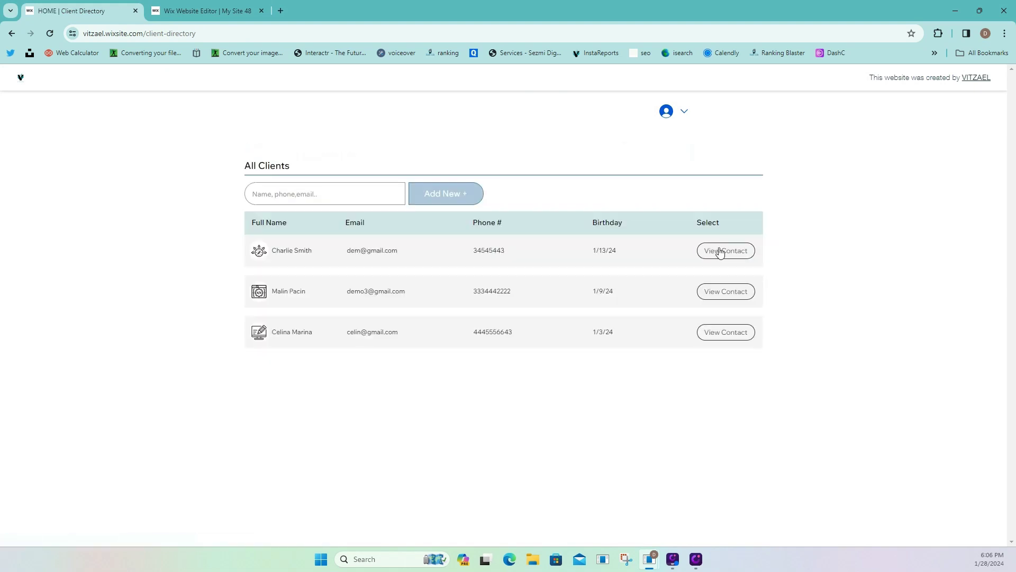
click(721, 252)
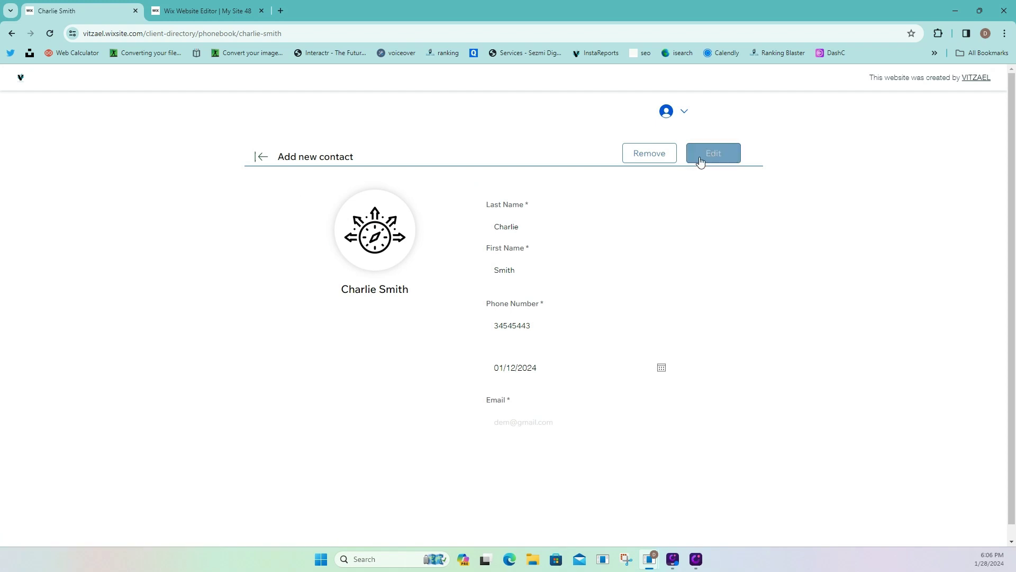
click(701, 160)
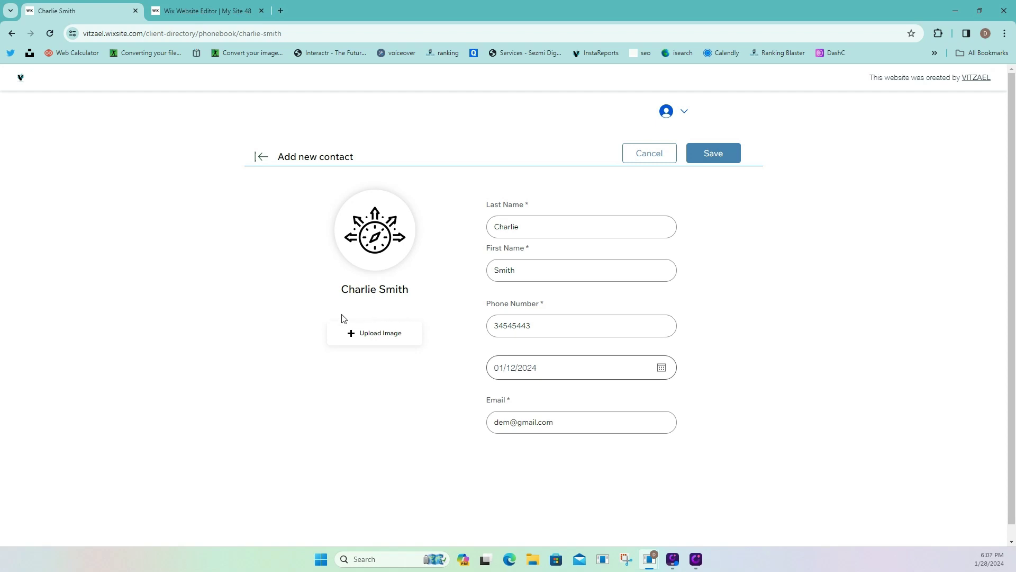
click(178, 11)
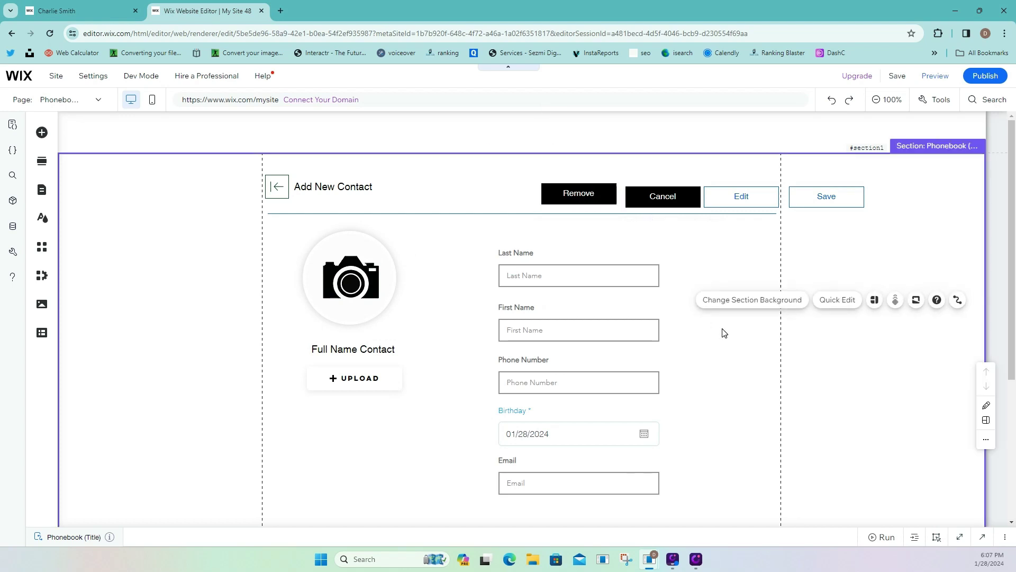
Drag Cancel, Edit and Save level with Remove in a single header row.
drag(652, 207, 661, 188)
drag(737, 196, 731, 191)
drag(803, 198, 791, 197)
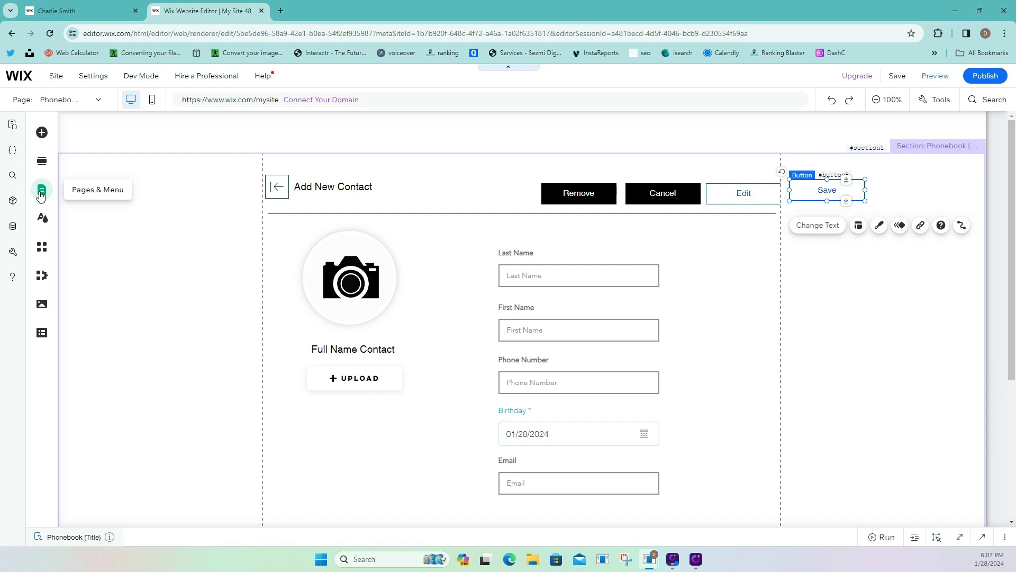
Add the Subscribe 'Get the Latest News' lightbox template to the site.
click(41, 194)
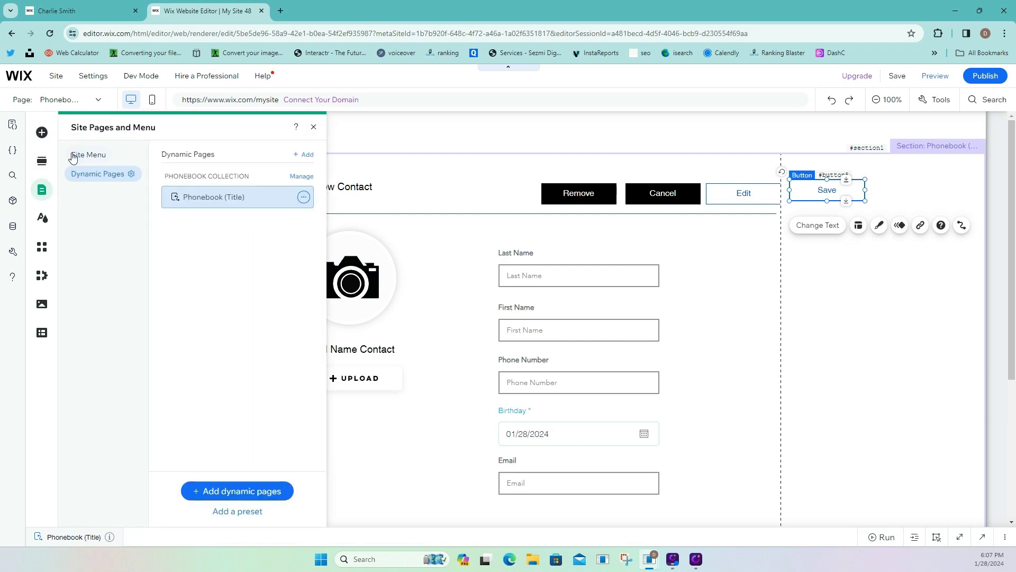
click(42, 133)
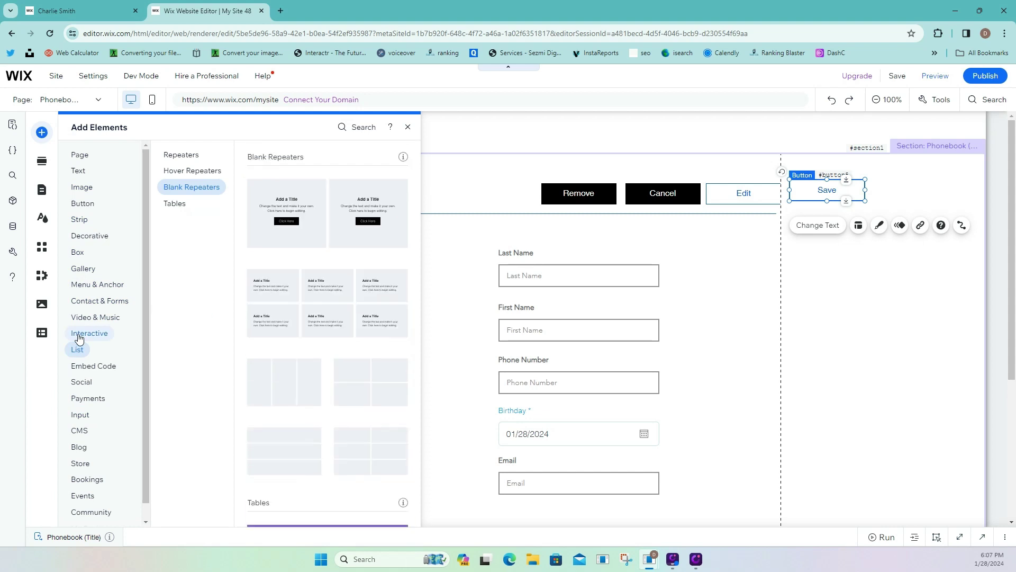
mouse_move(80, 335)
click(185, 232)
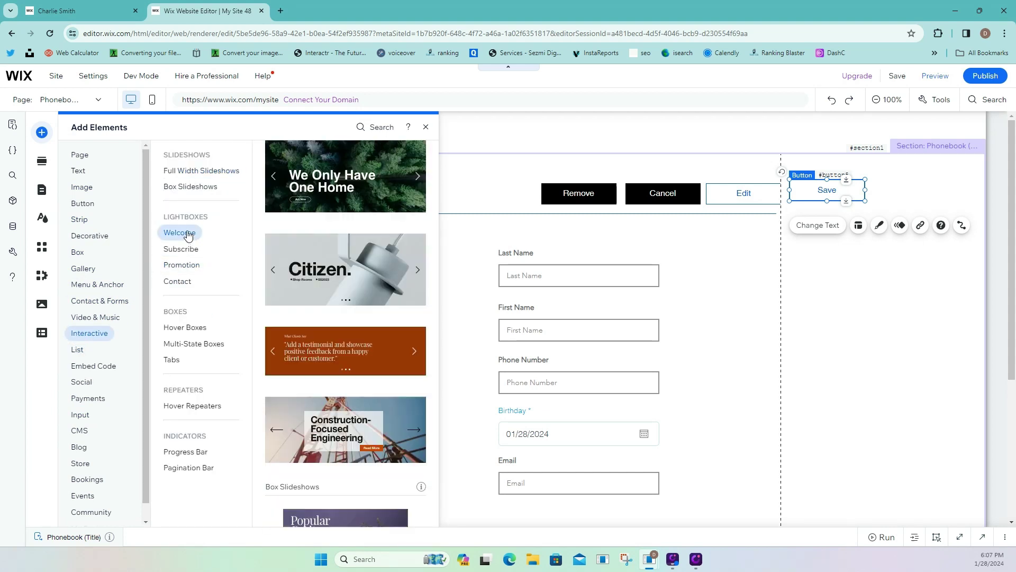
scroll(331, 266, down, 7)
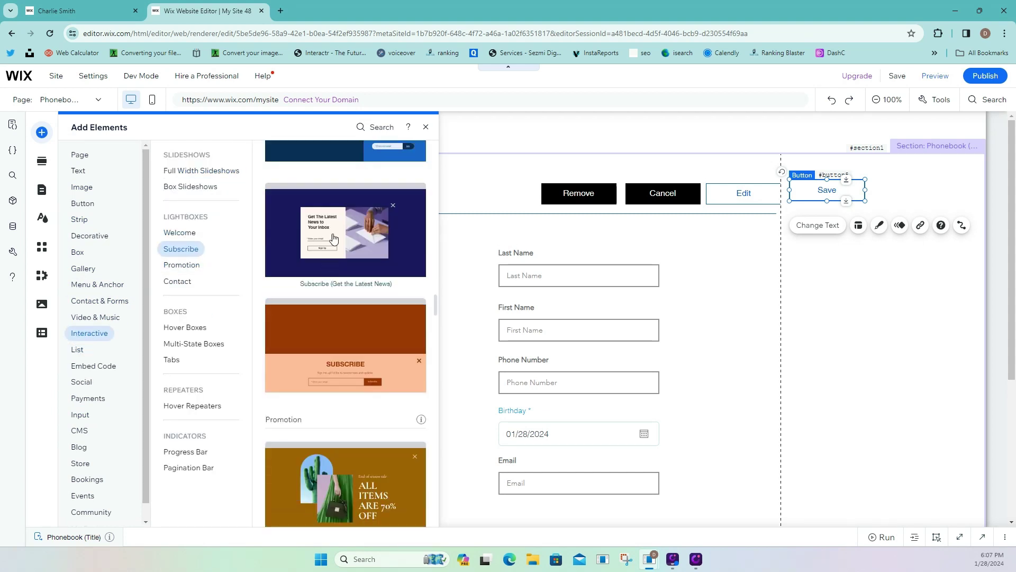
click(345, 223)
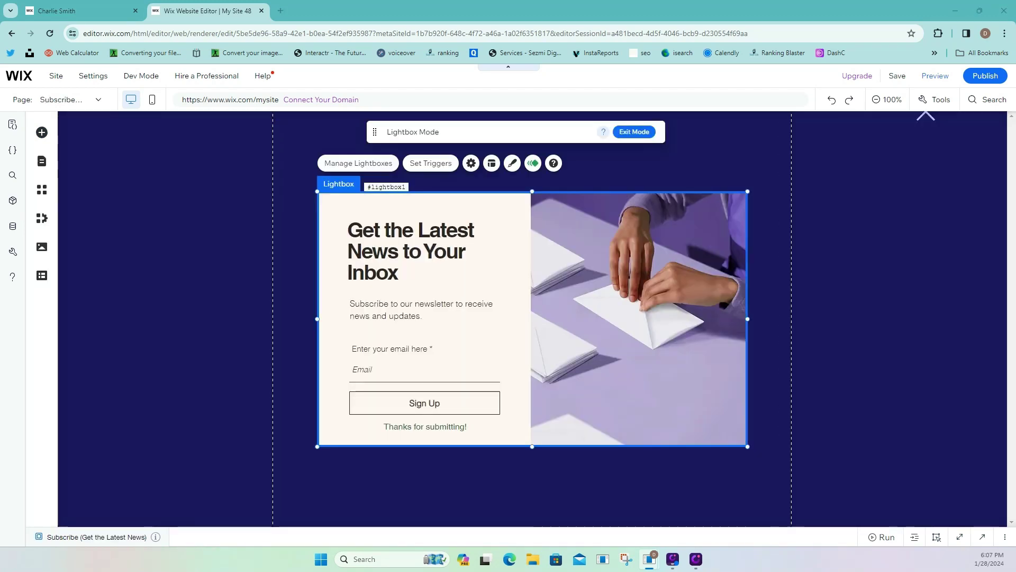
Set the lightbox overlay background to black at about 31% opacity.
click(360, 166)
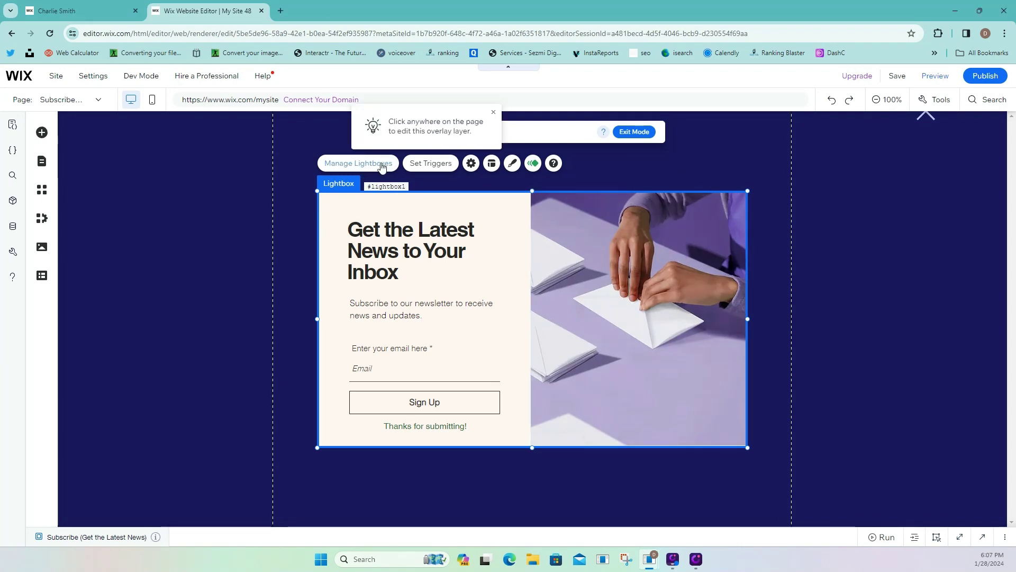
click(715, 169)
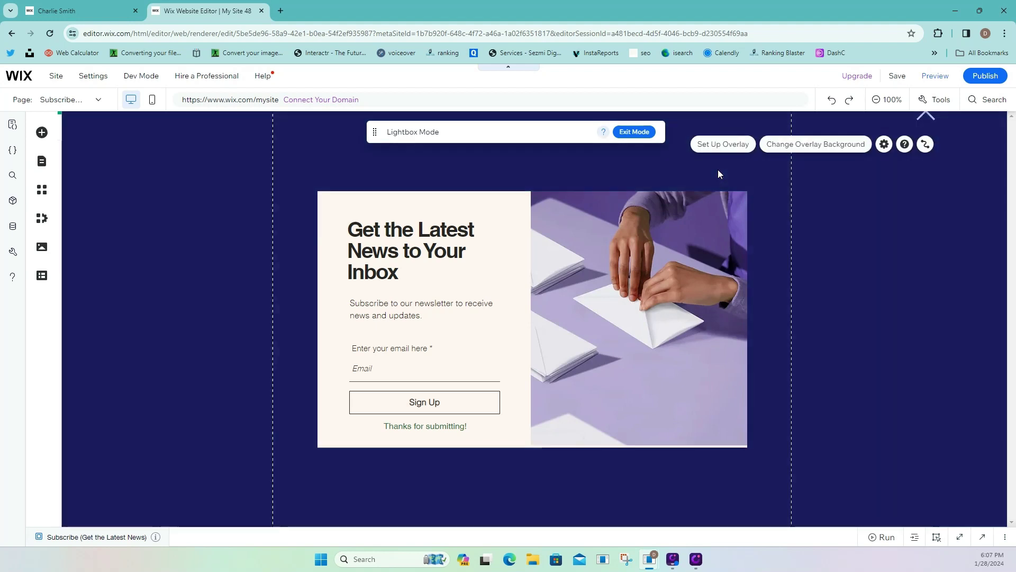
click(796, 147)
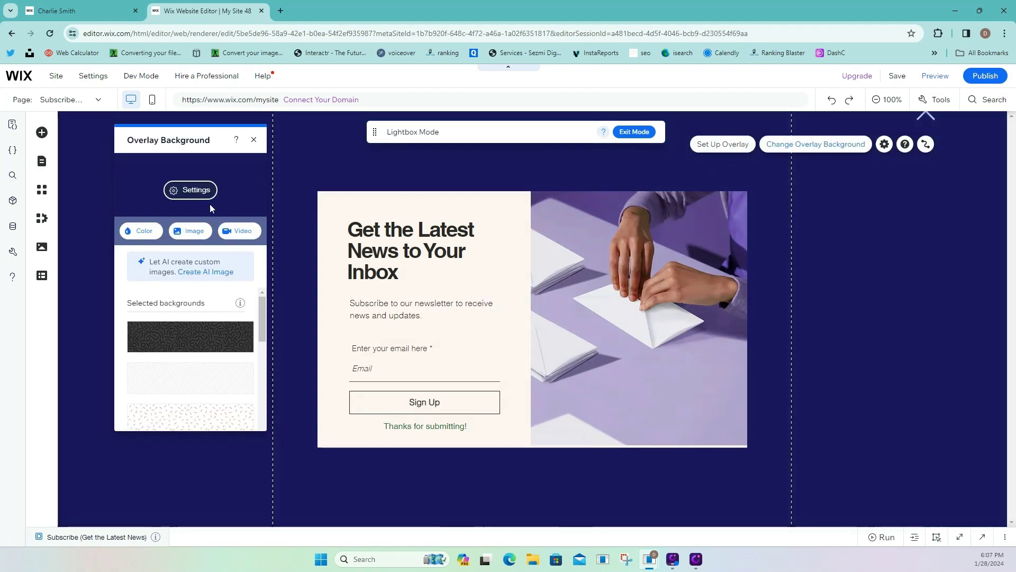
click(197, 190)
click(236, 210)
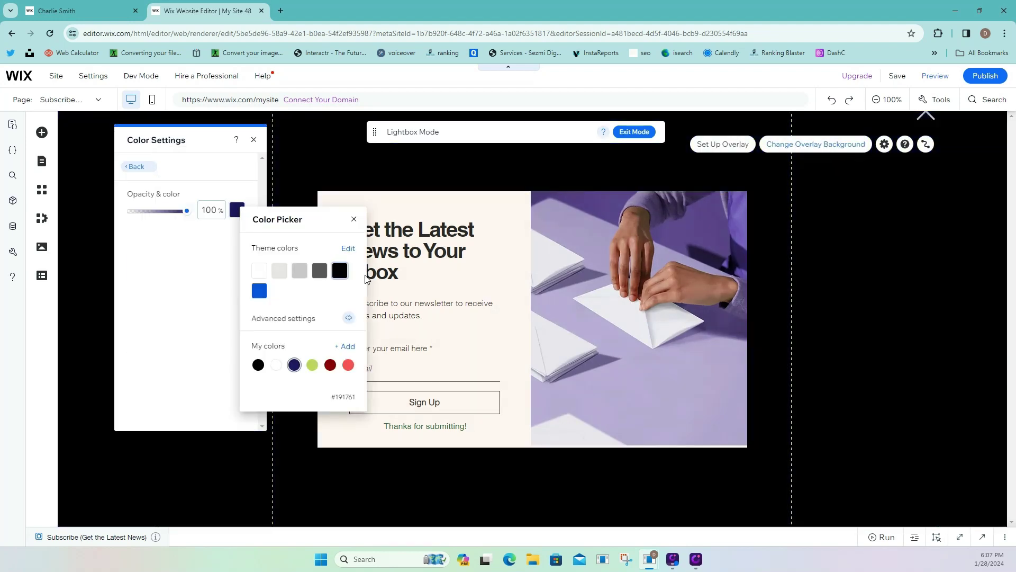
click(339, 271)
click(162, 214)
drag(161, 214, 144, 218)
Delete the heading, envelope image, subscription text and subscribe form from the lightbox.
click(498, 248)
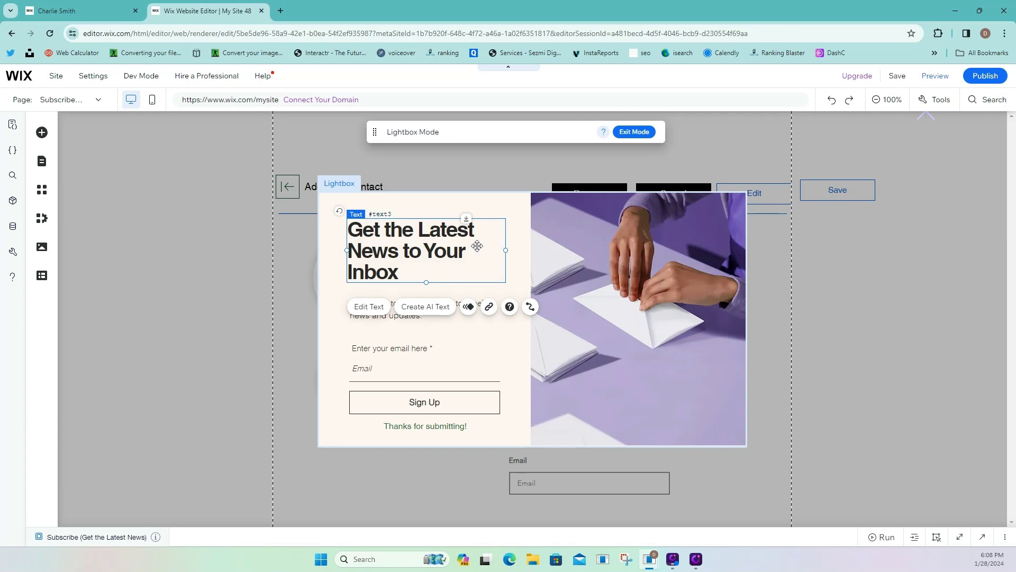
key(Delete)
click(580, 245)
key(Delete)
click(465, 311)
key(Delete)
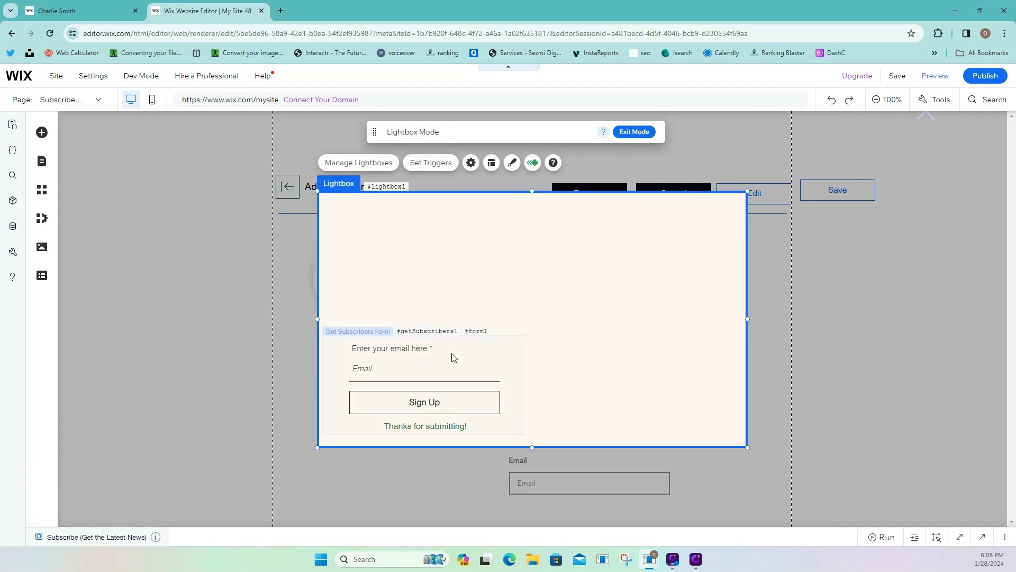
click(452, 356)
key(Delete)
Make the emptied lightbox's background white.
click(550, 236)
click(512, 163)
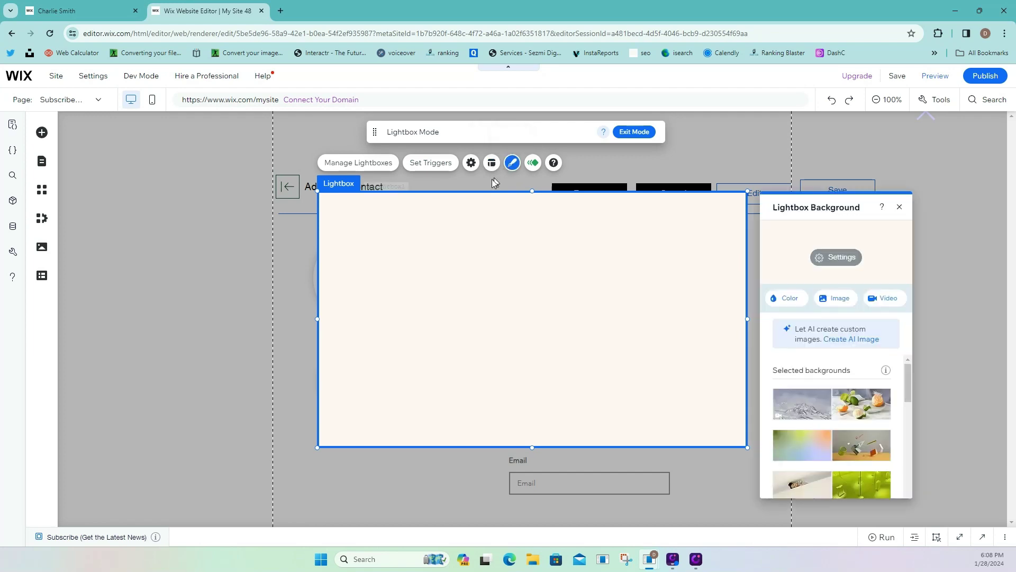
click(774, 298)
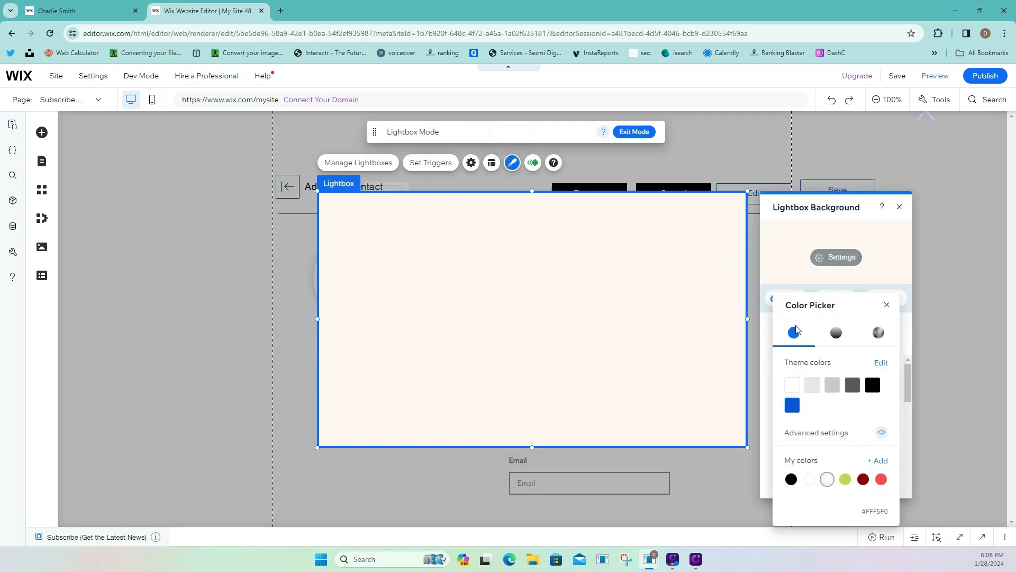
click(792, 381)
click(668, 373)
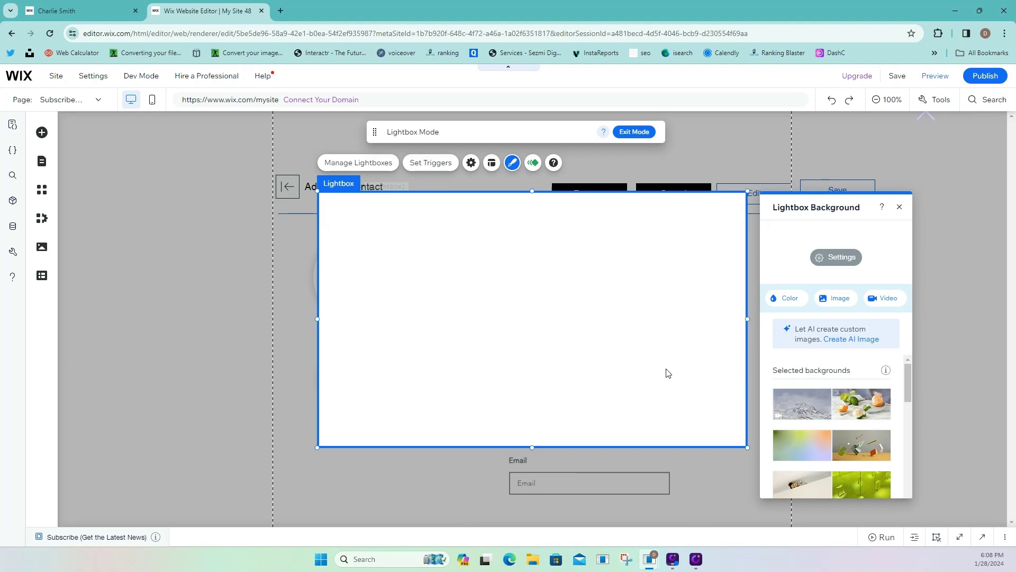
click(923, 233)
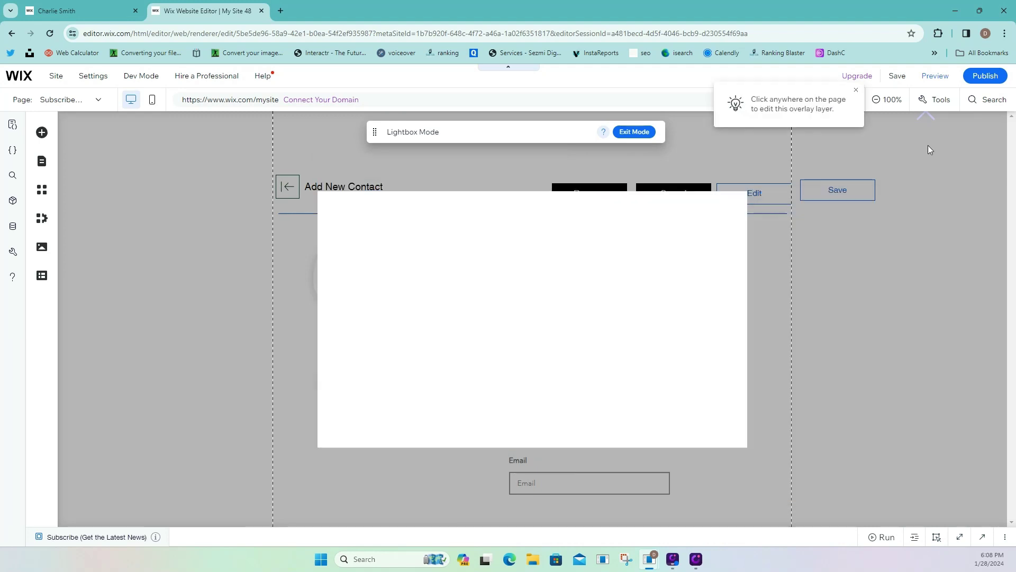
Move the close X icon inside the lightbox's top-right corner.
drag(927, 118, 732, 213)
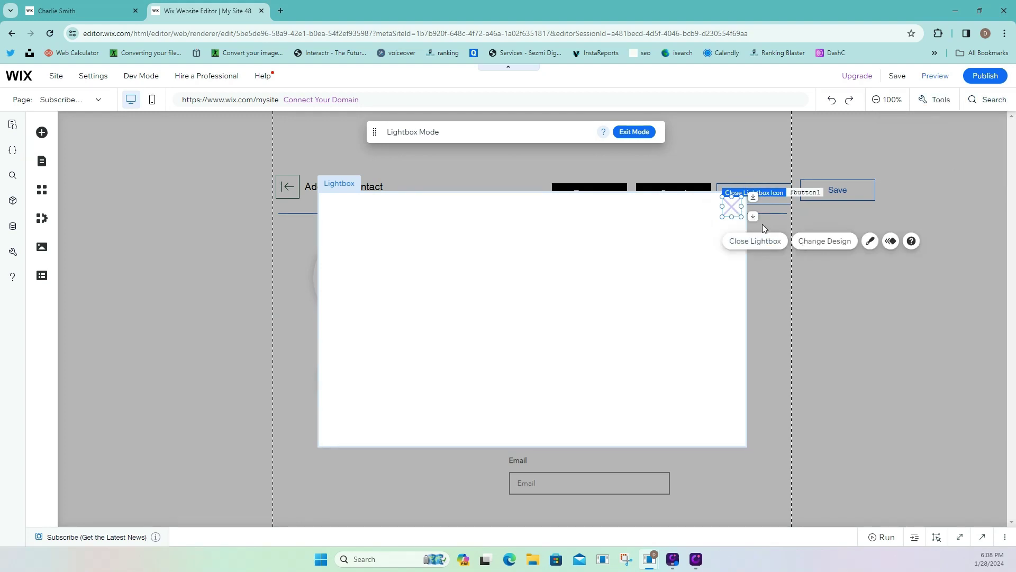
click(870, 241)
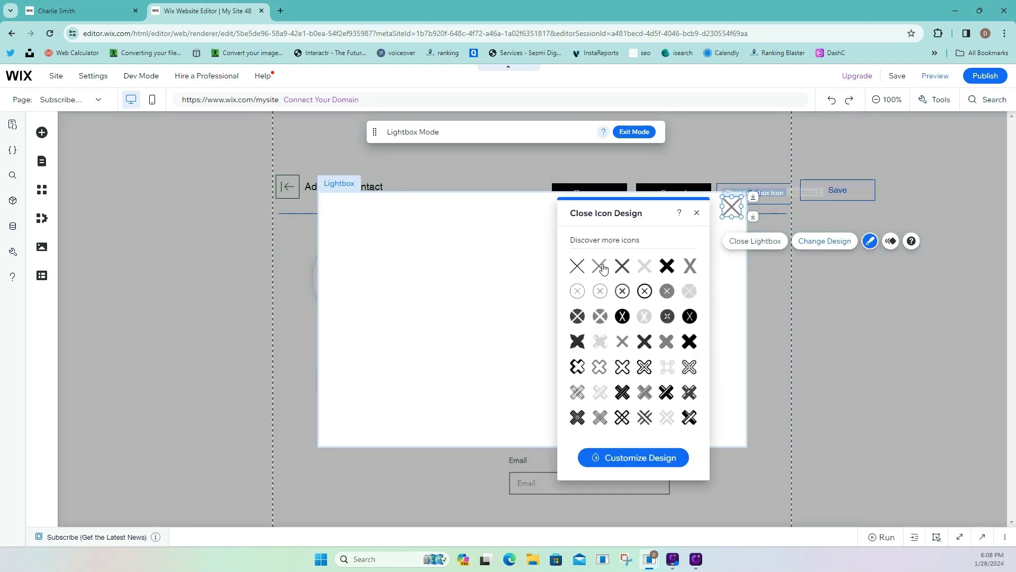
click(720, 259)
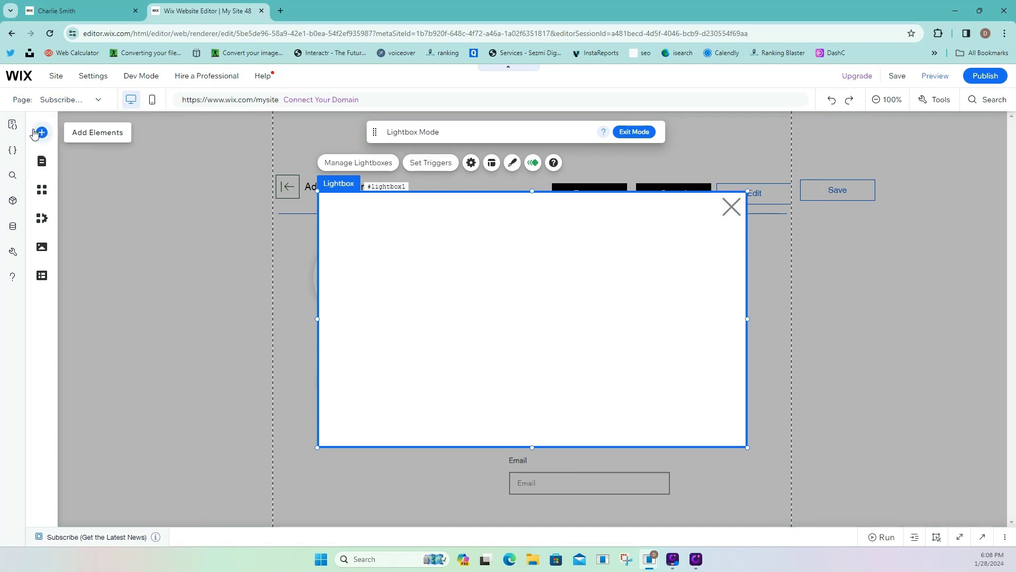
Place a container box near the lightbox top and make it shorter.
click(40, 133)
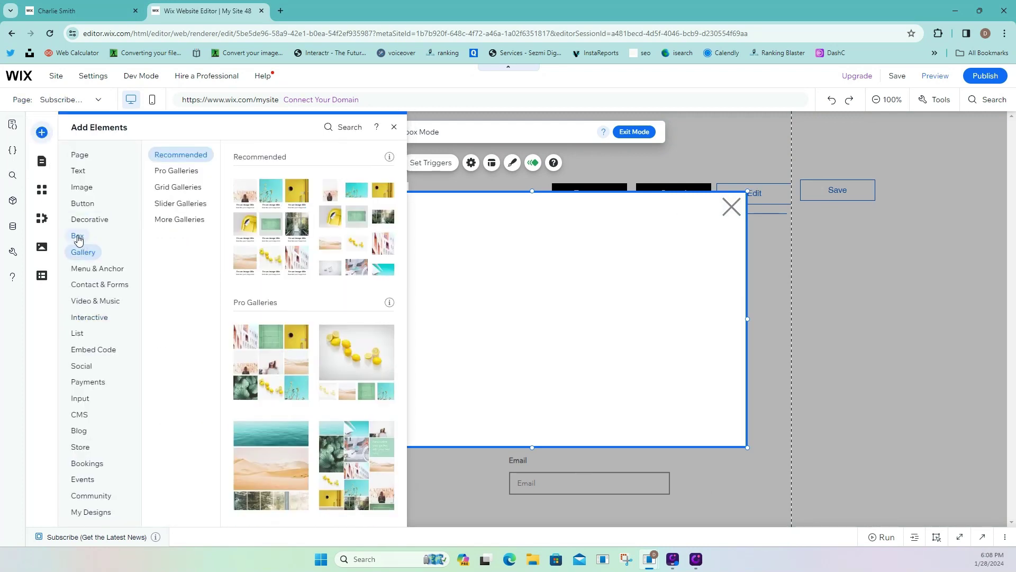
mouse_move(78, 240)
scroll(362, 409, down, 1)
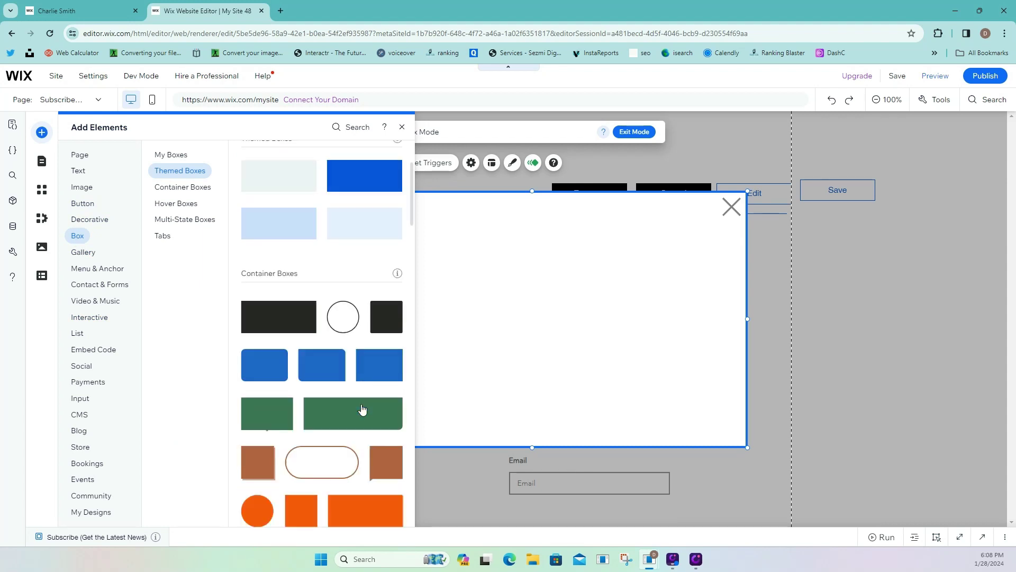
drag(363, 377, 483, 277)
drag(524, 335, 519, 241)
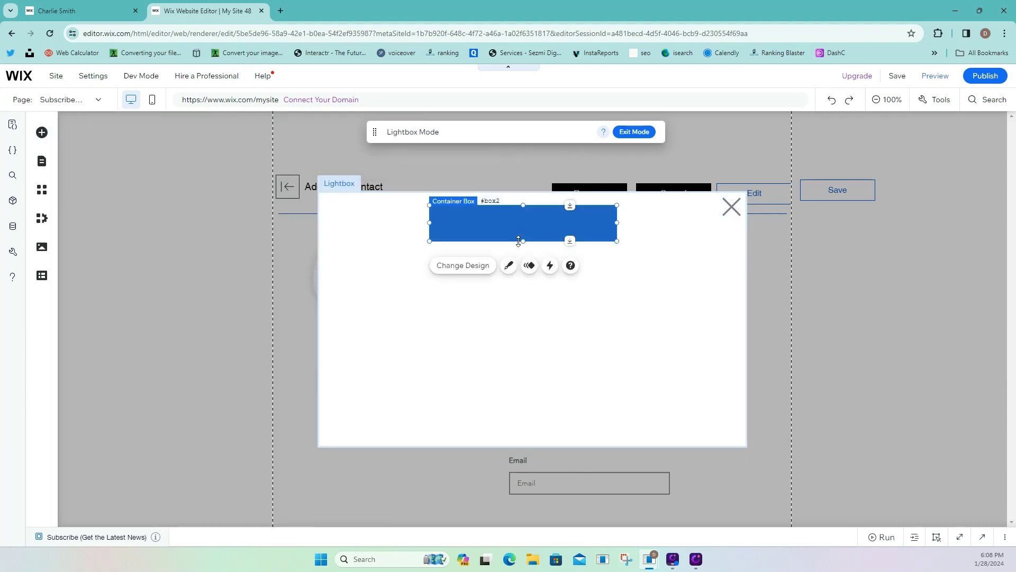
Fill the container box with custom bright green #2BE221.
click(510, 266)
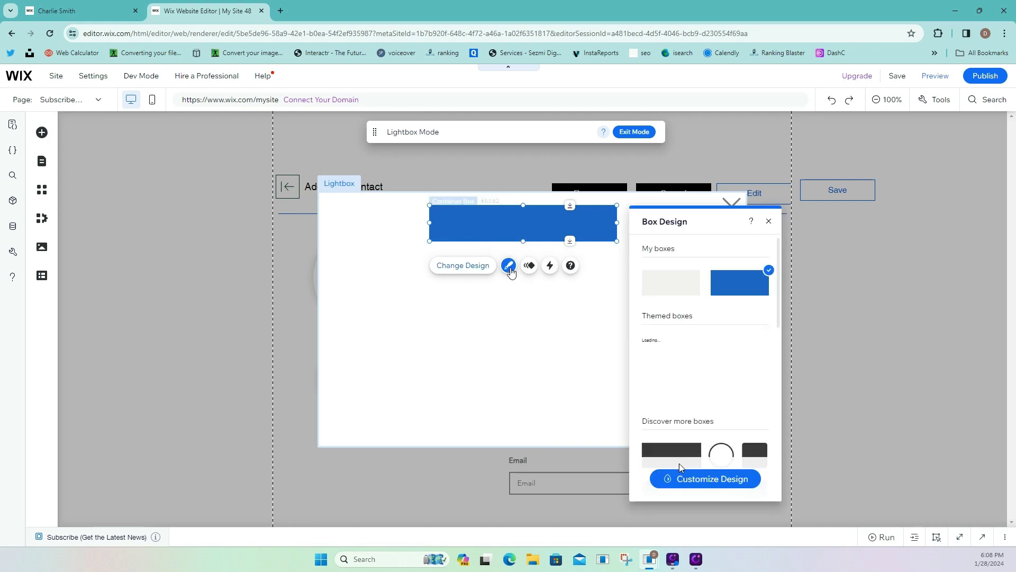
click(685, 479)
click(710, 284)
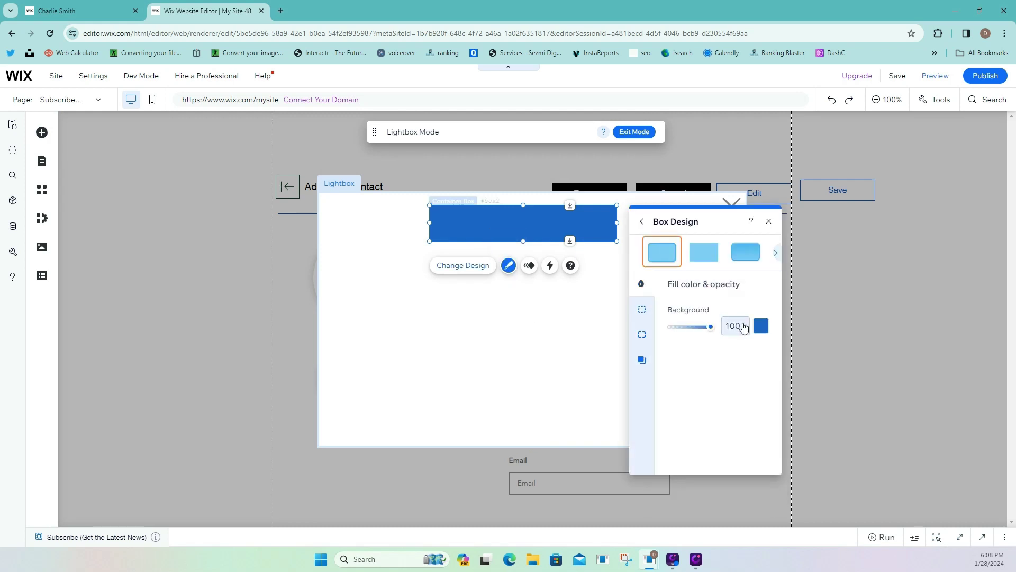
click(760, 325)
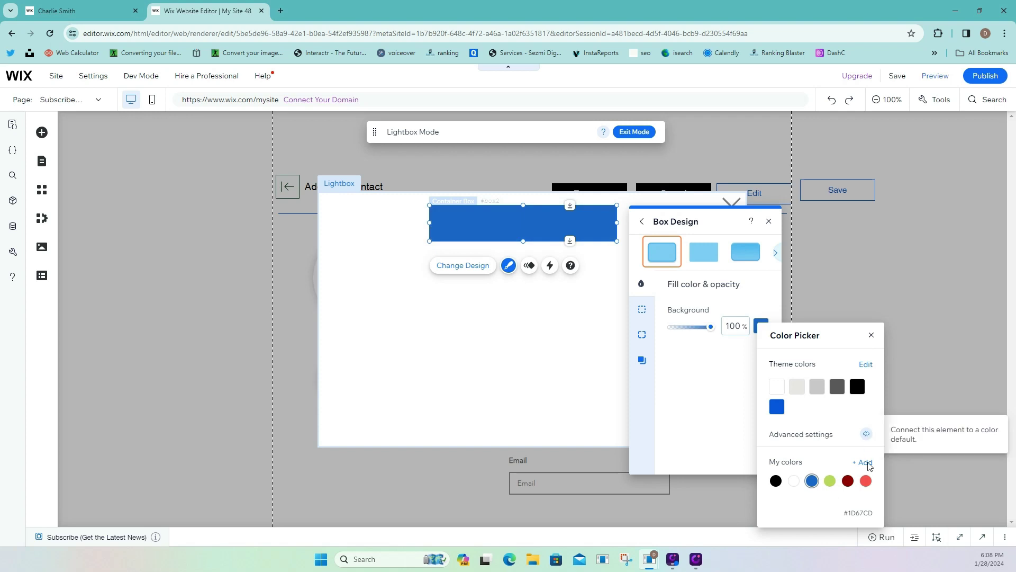
click(864, 463)
click(799, 417)
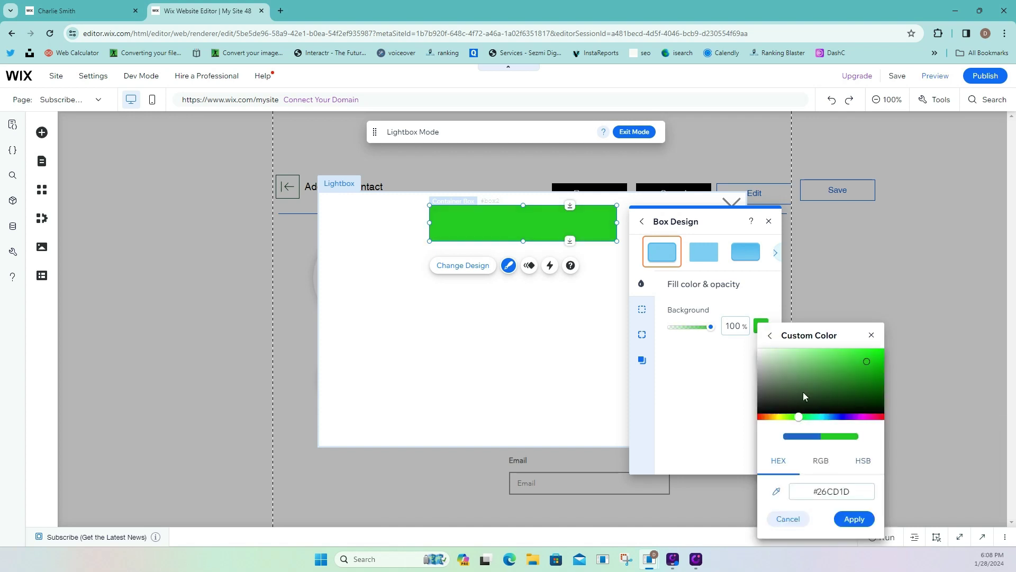
drag(853, 359, 866, 356)
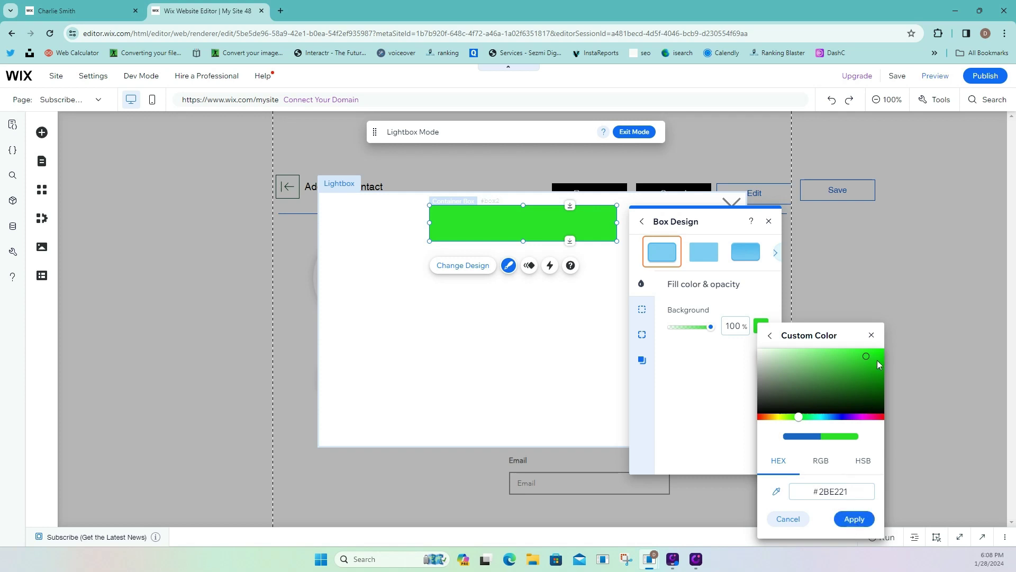
click(854, 519)
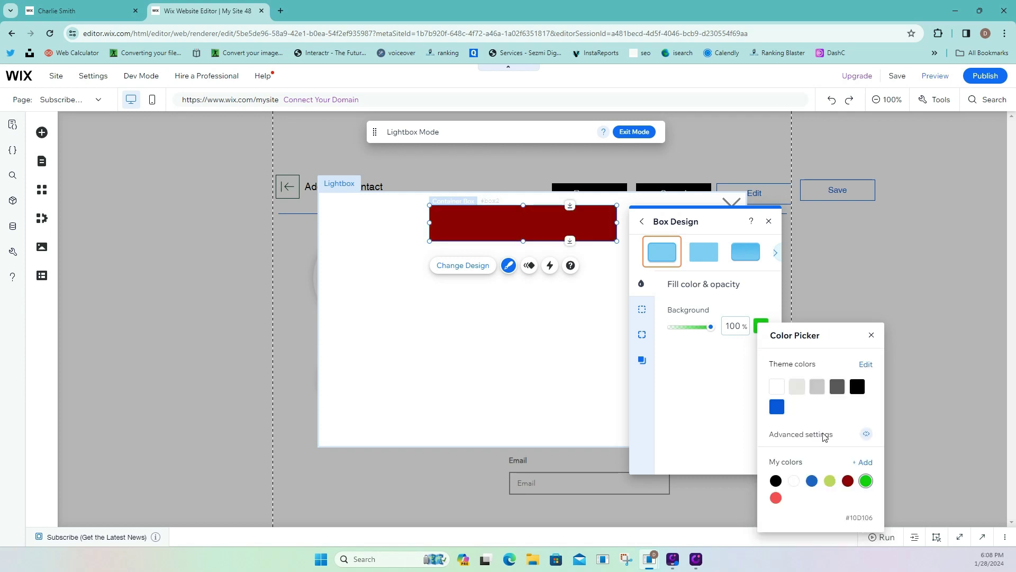
click(717, 398)
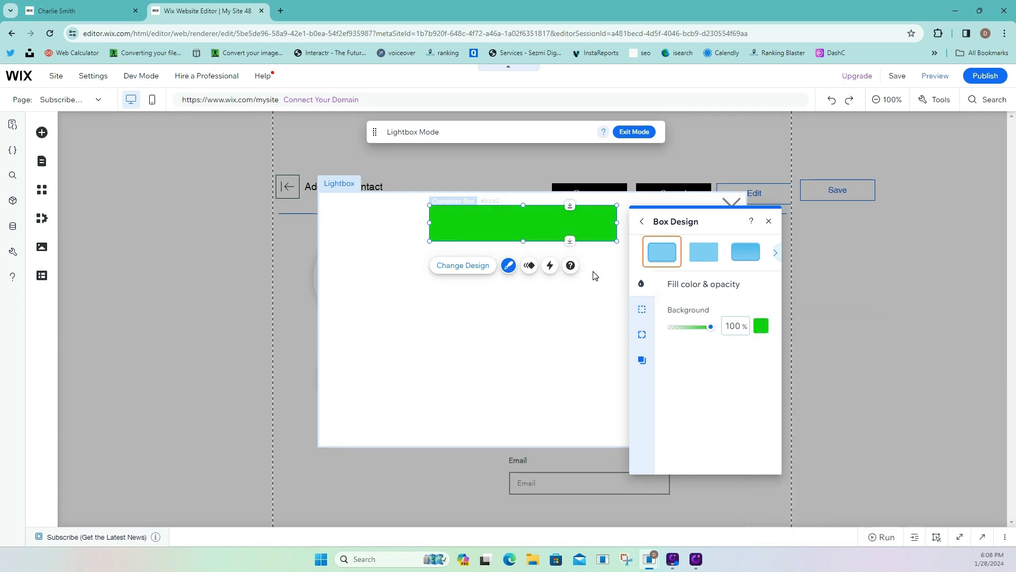
click(41, 133)
Place a Heading 5 text element onto the green box.
click(83, 204)
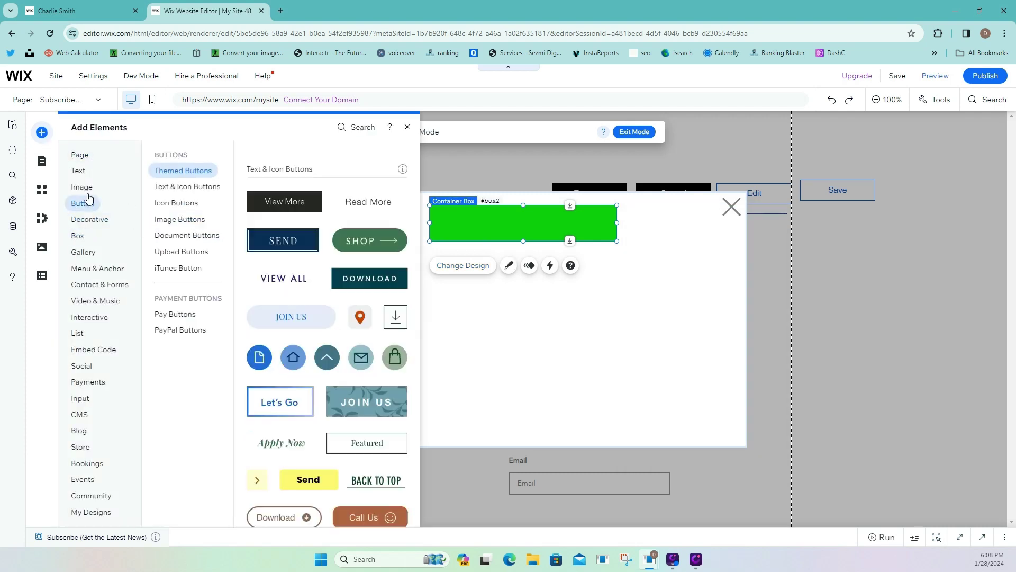
click(79, 172)
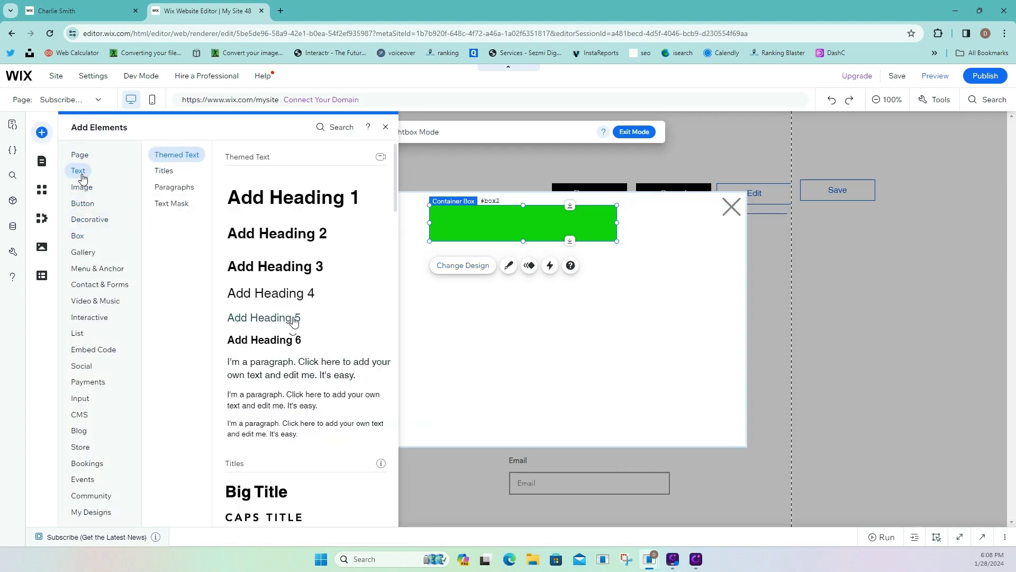
drag(290, 320, 581, 223)
Make the heading white, 20 px, centred, reading 'Contact deleted Successfully'.
click(459, 261)
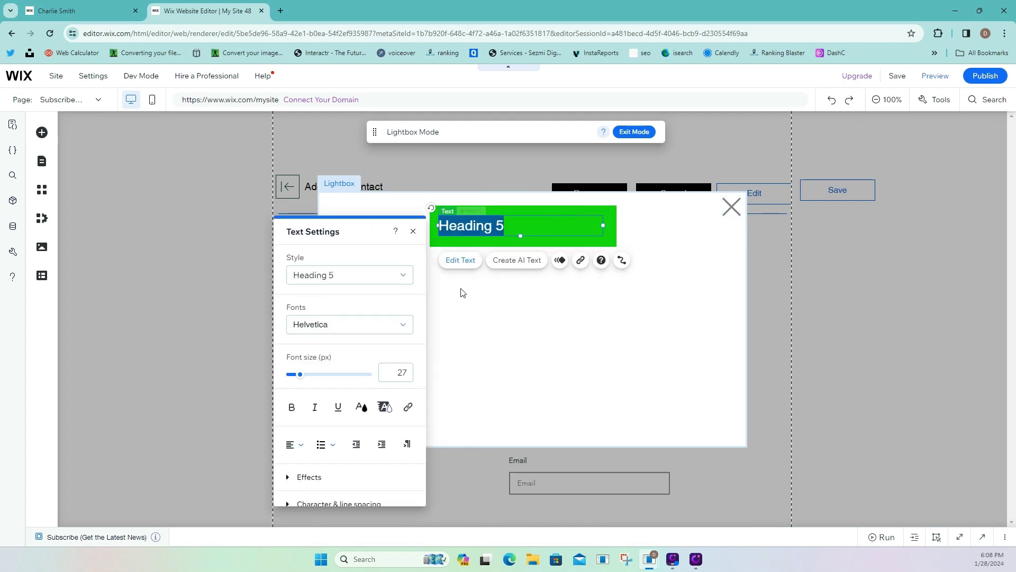
click(361, 406)
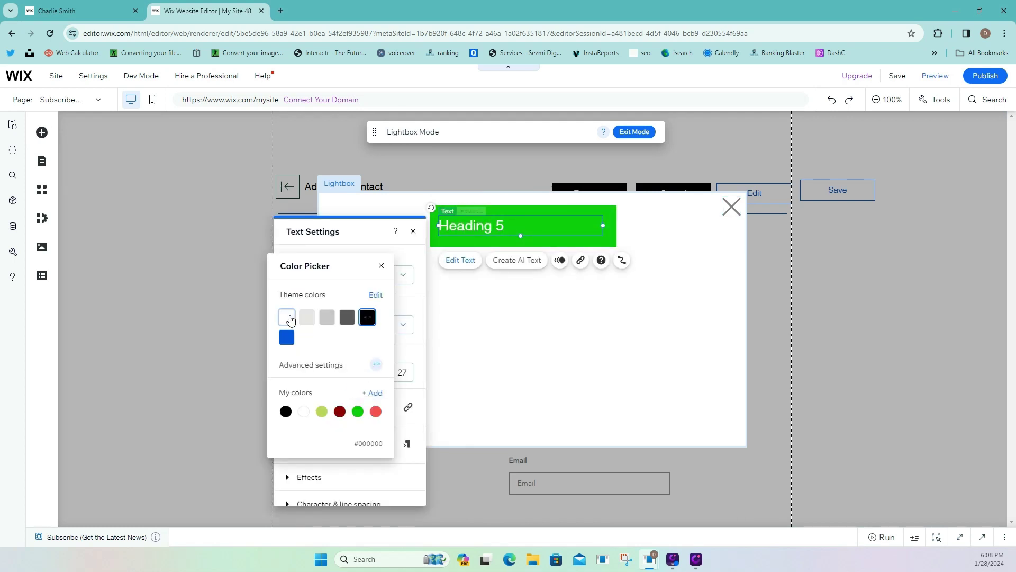
click(288, 318)
click(381, 265)
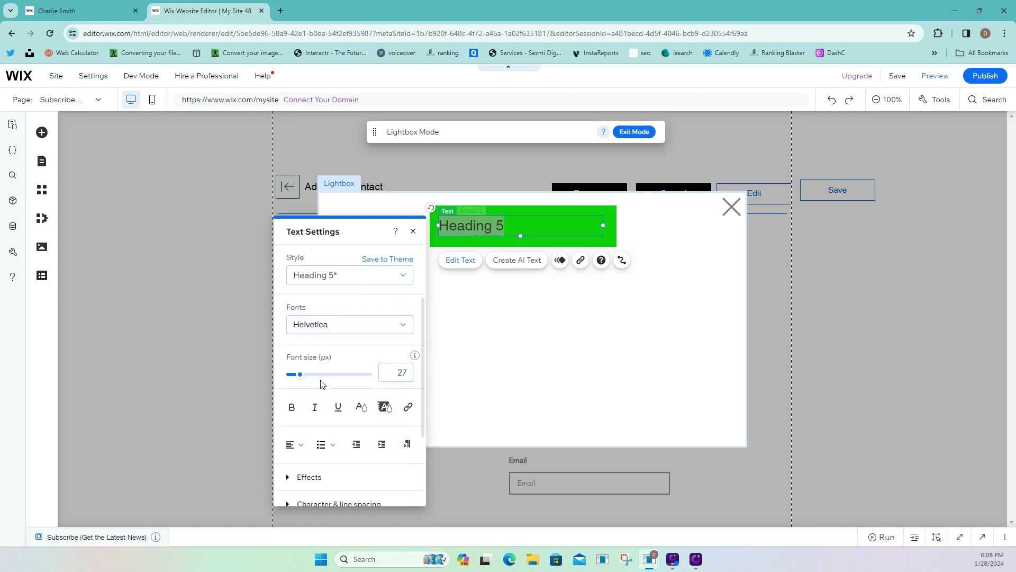
click(392, 372)
text(20)
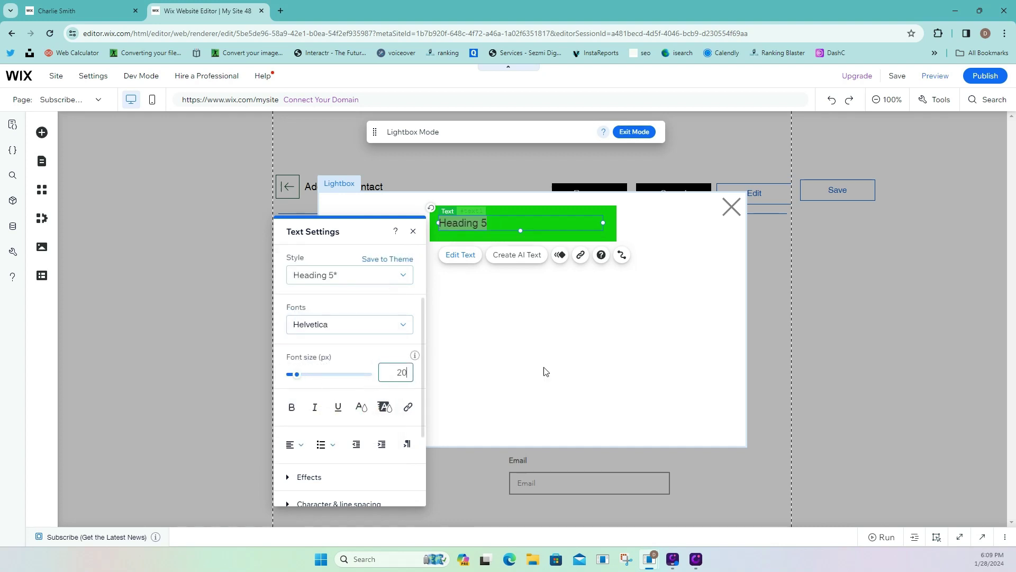
click(295, 446)
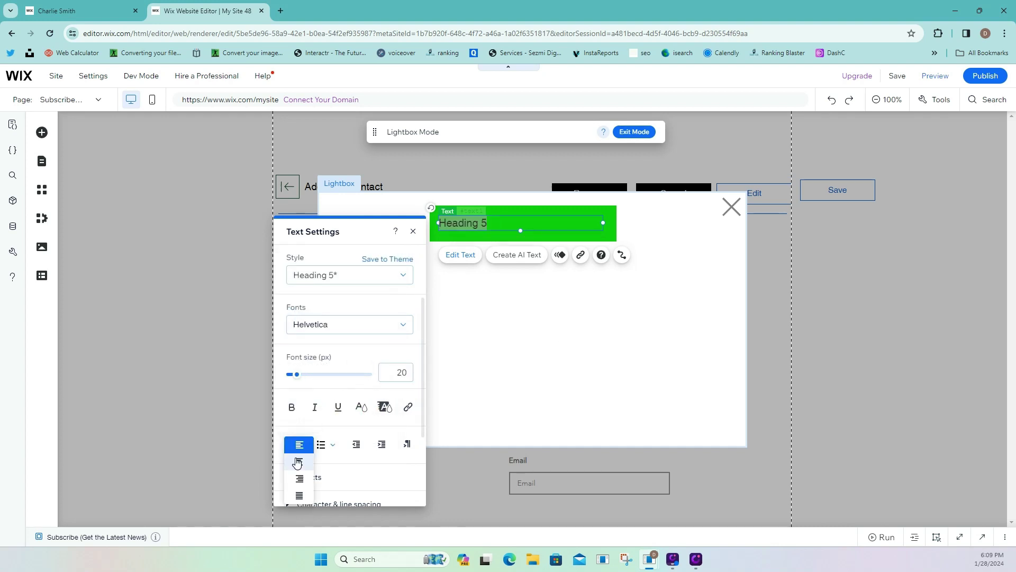
click(296, 459)
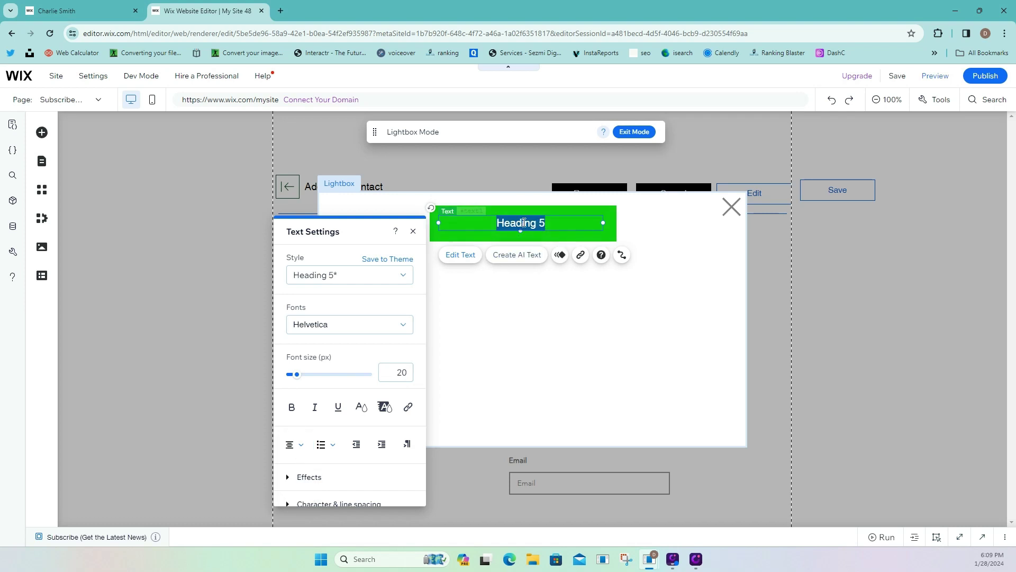
text(C)
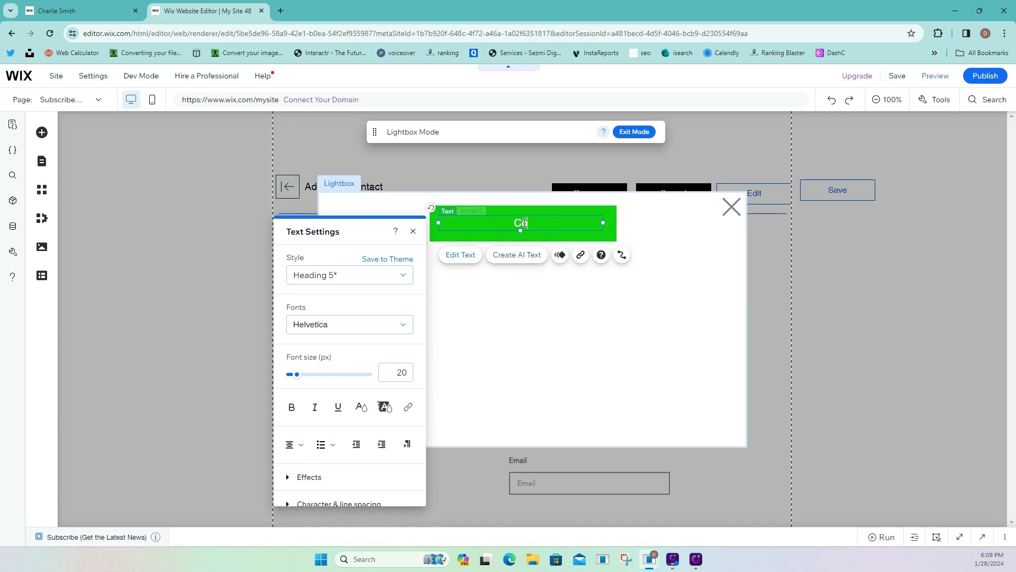
text(ontact deleted Su)
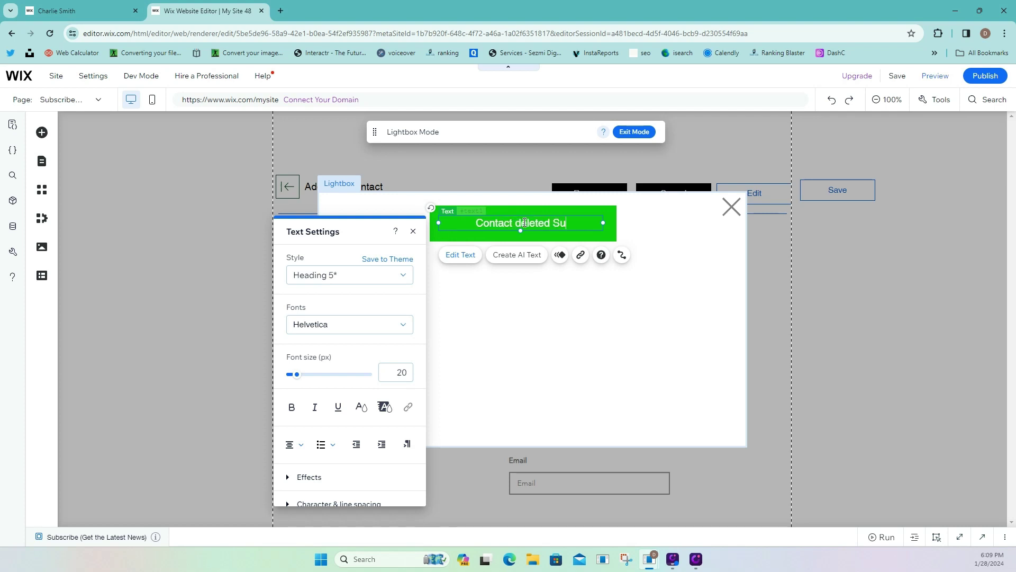
text(ccessfully)
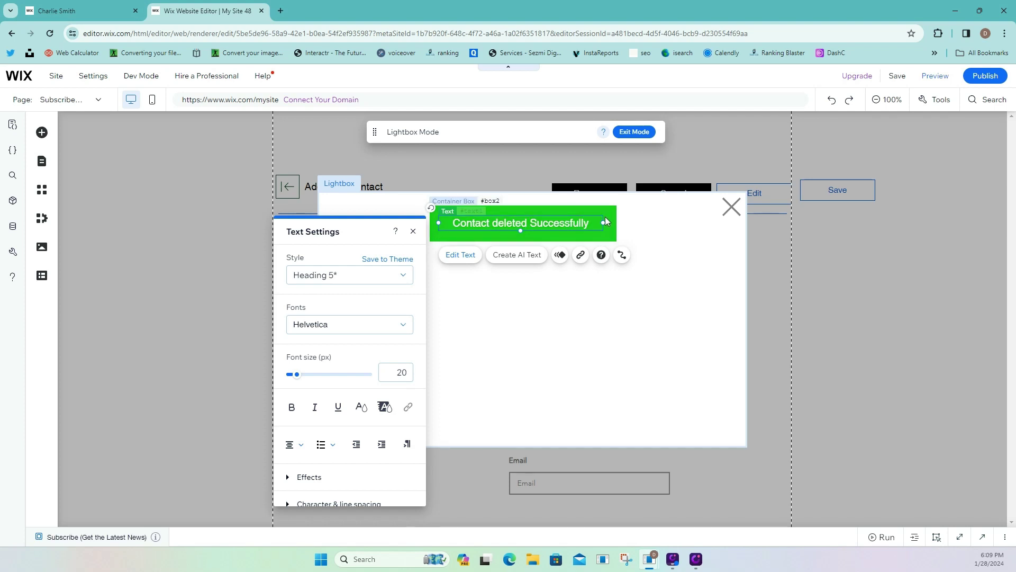
click(577, 234)
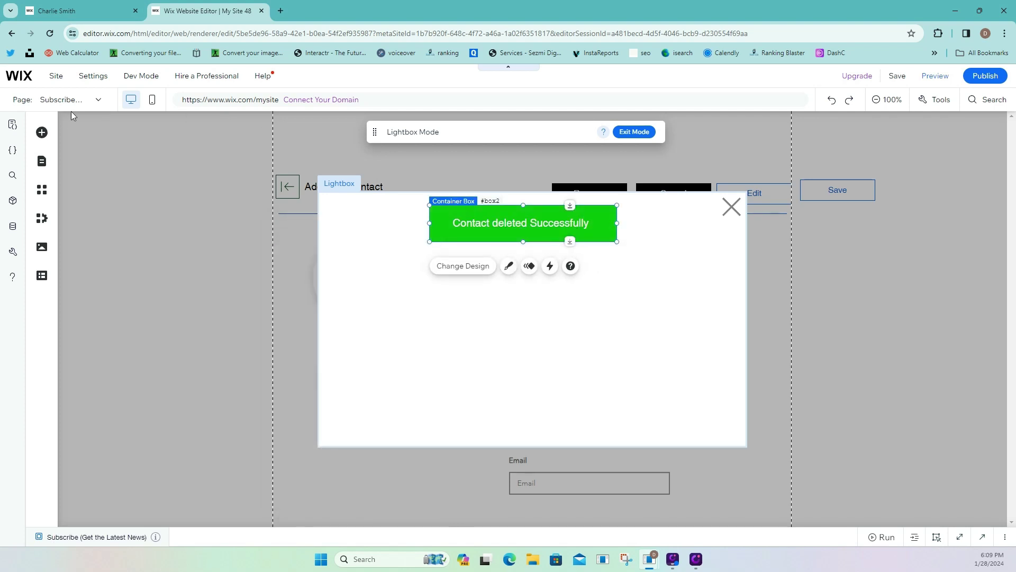
Add a Heading 6 to the lightbox with centred alignment.
click(43, 133)
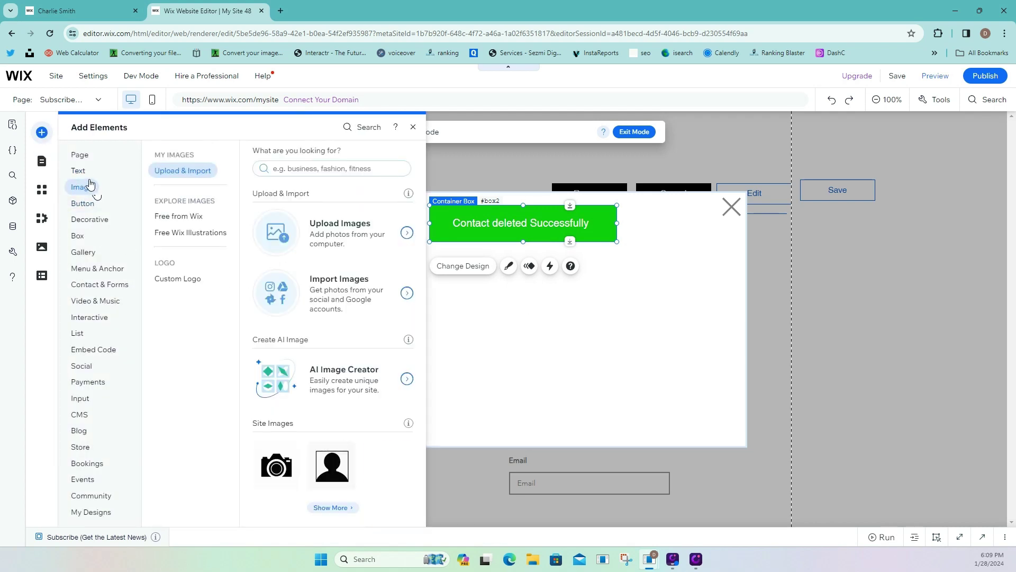
mouse_move(79, 169)
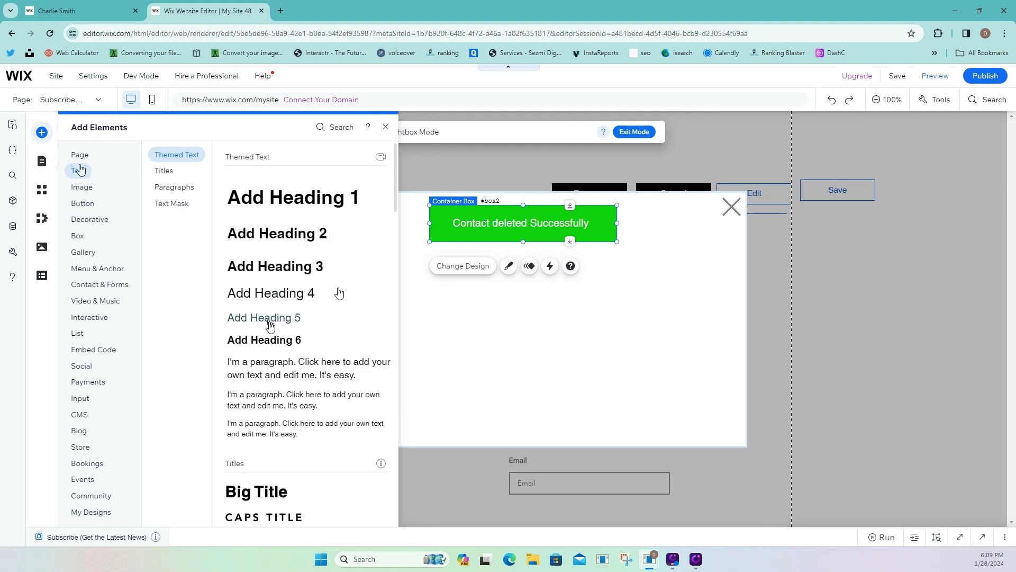
drag(269, 338, 713, 288)
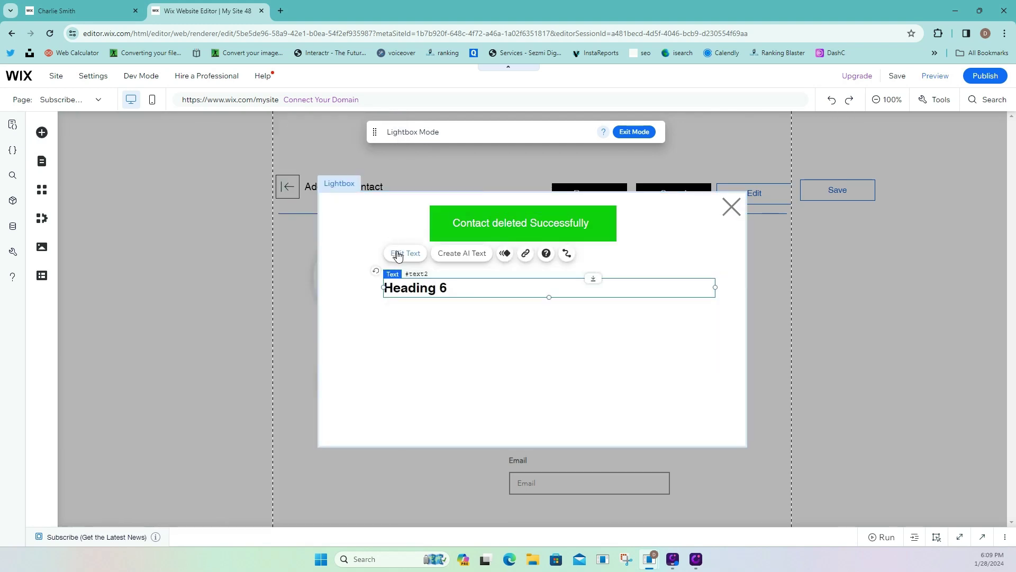
click(400, 253)
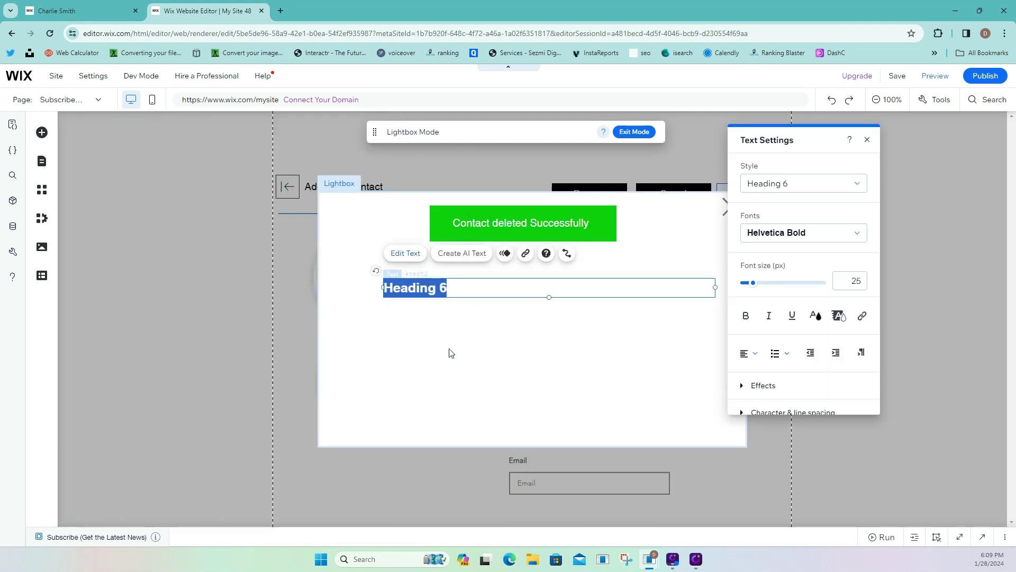
click(749, 352)
click(749, 373)
Replace its text with 'Would you like to delete permanently this Contact?' and move it below the banner.
triple_click(546, 290)
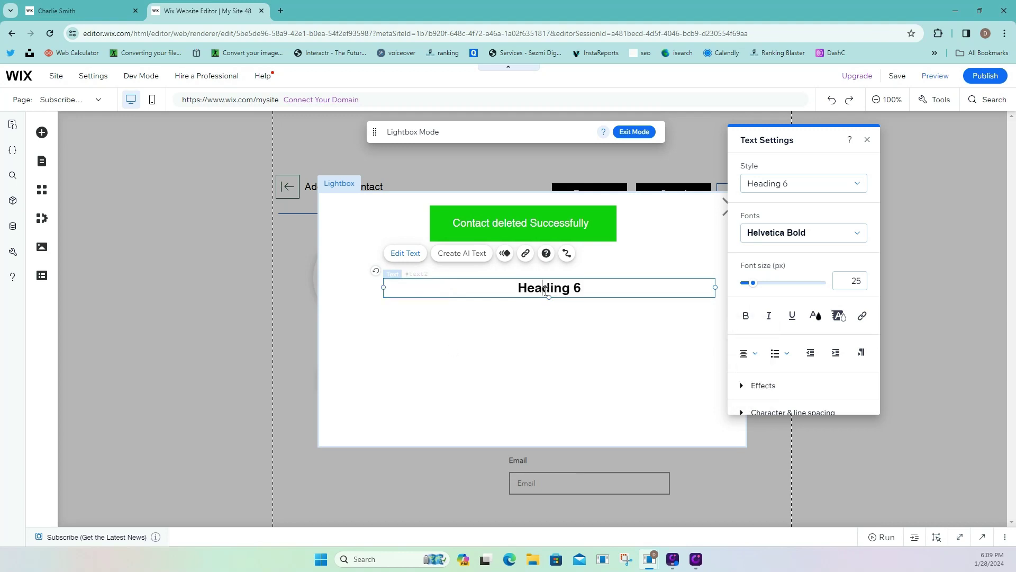
text(W)
text(ould you like to dele)
text(t)
key(BackSpace)
key(BackSpace)
key(BackSpace)
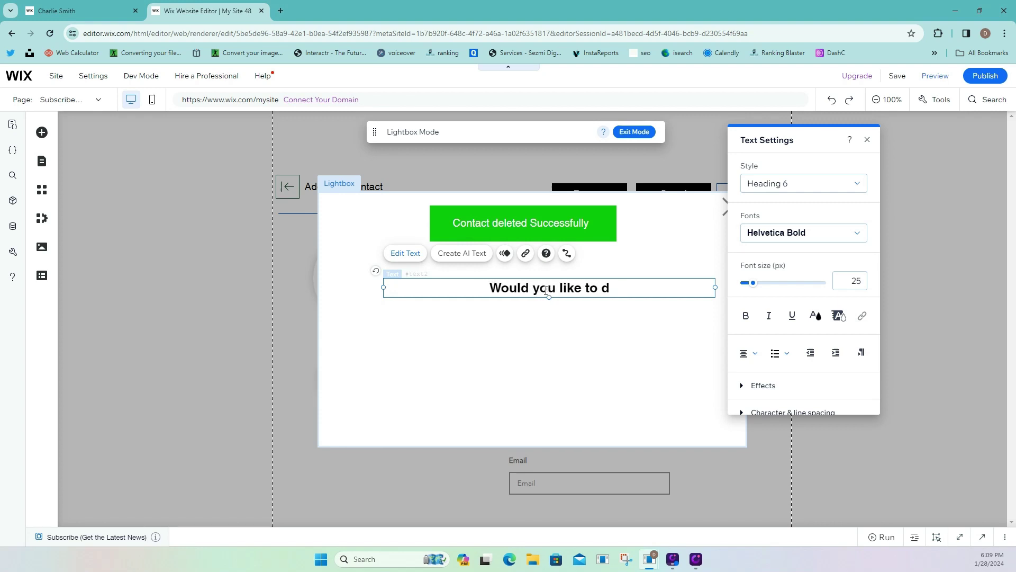
text(elete)
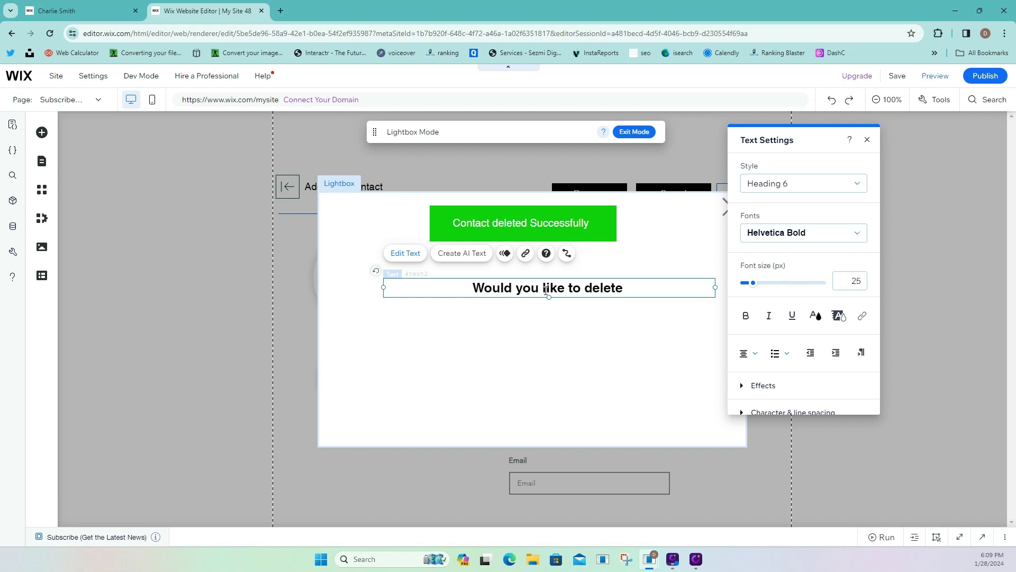
text( perm)
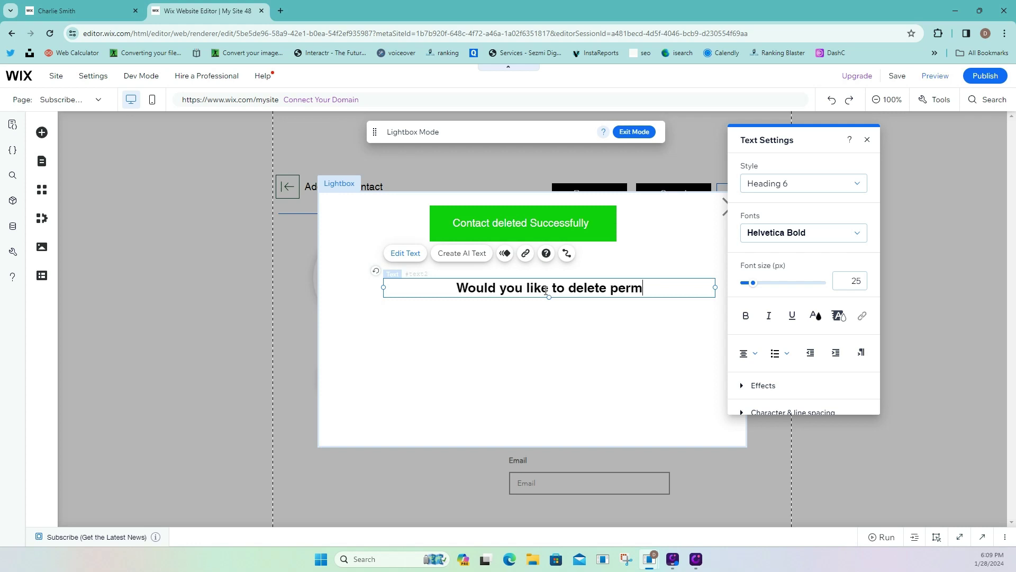
text(anently this)
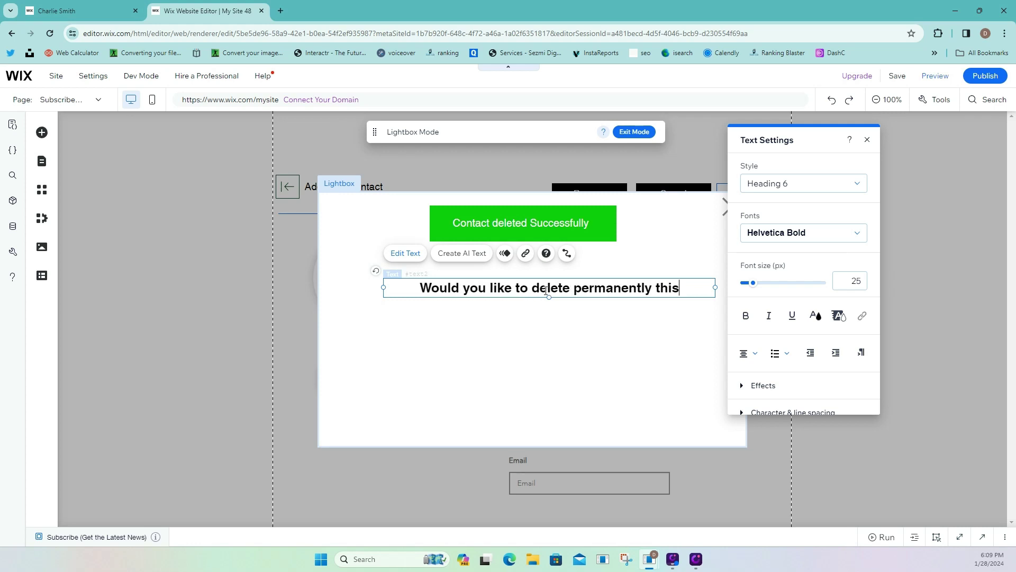
text( Conta)
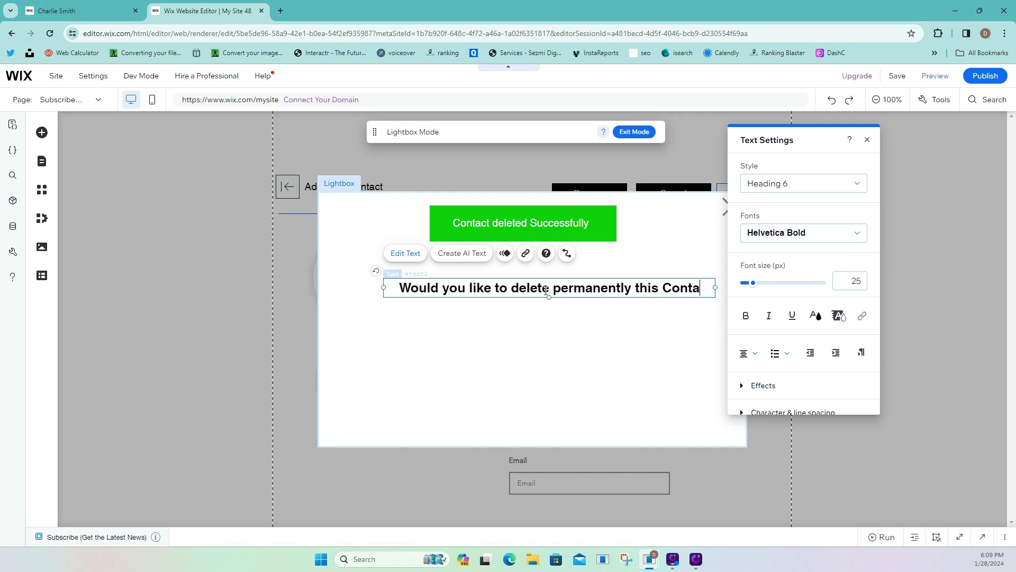
text(ct?)
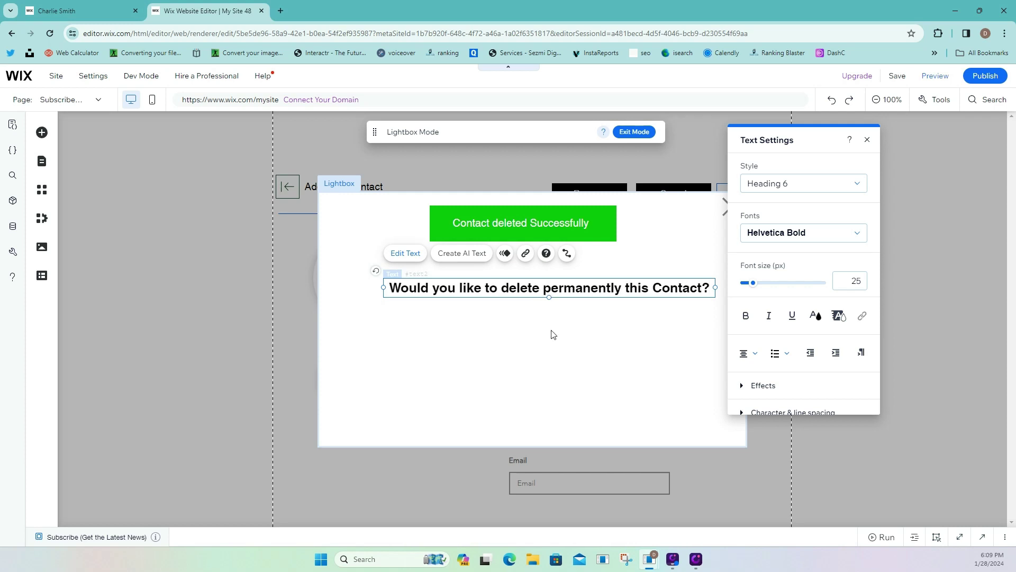
click(552, 334)
drag(554, 290, 536, 309)
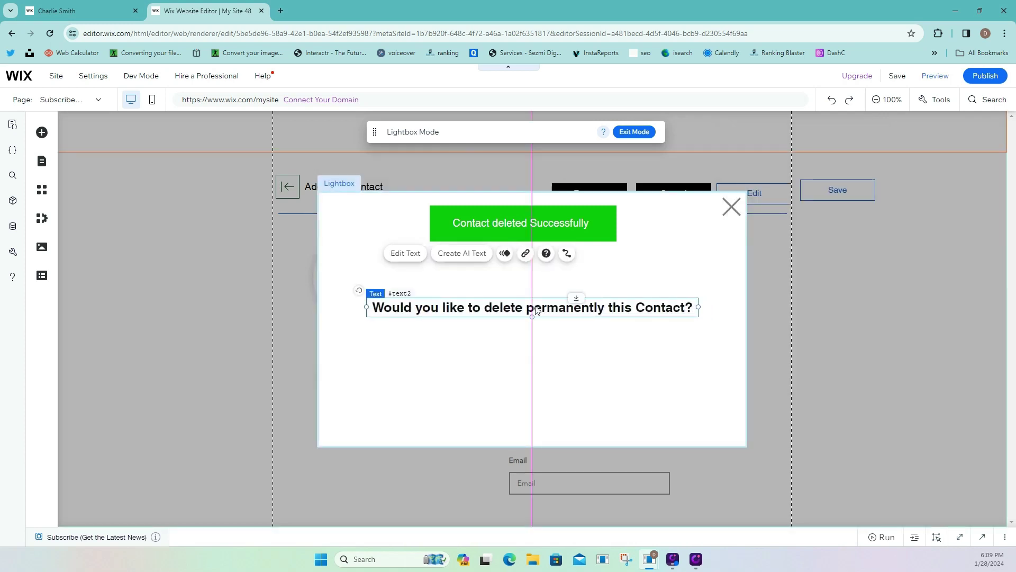
click(41, 132)
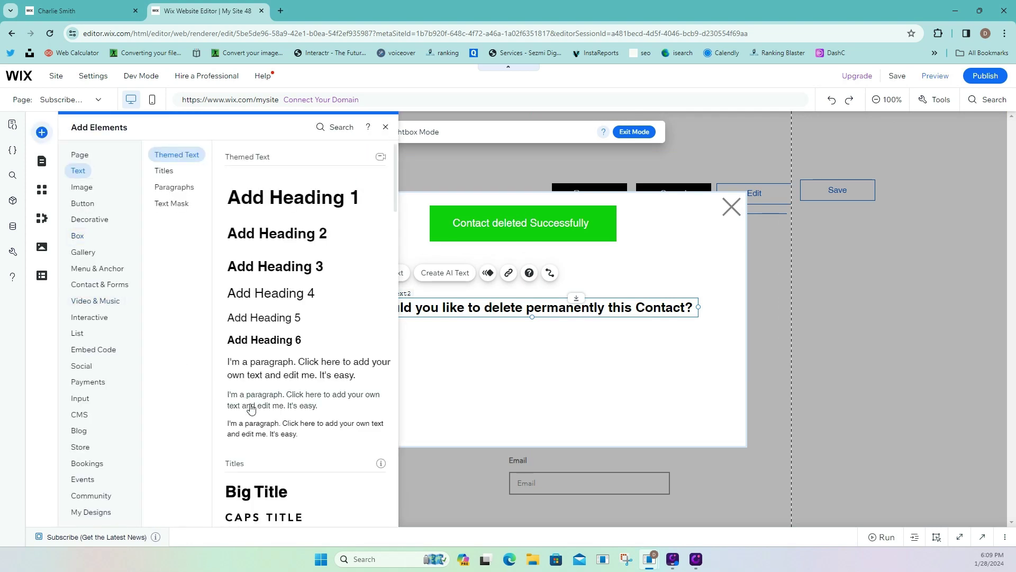
Browse the Image elements and launch the AI Image Creator.
mouse_move(82, 187)
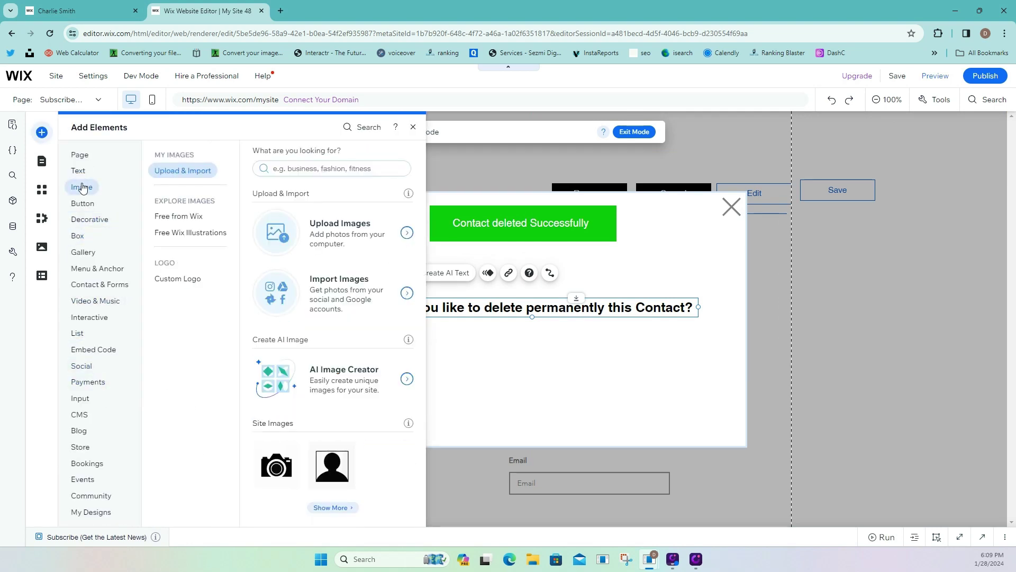
scroll(292, 423, down, 4)
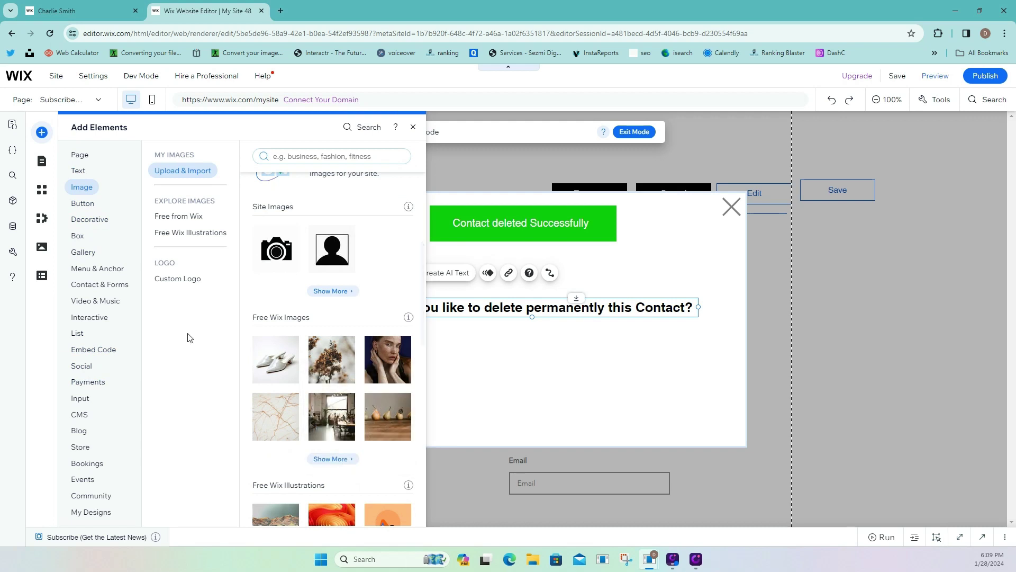
scroll(312, 389, down, 10)
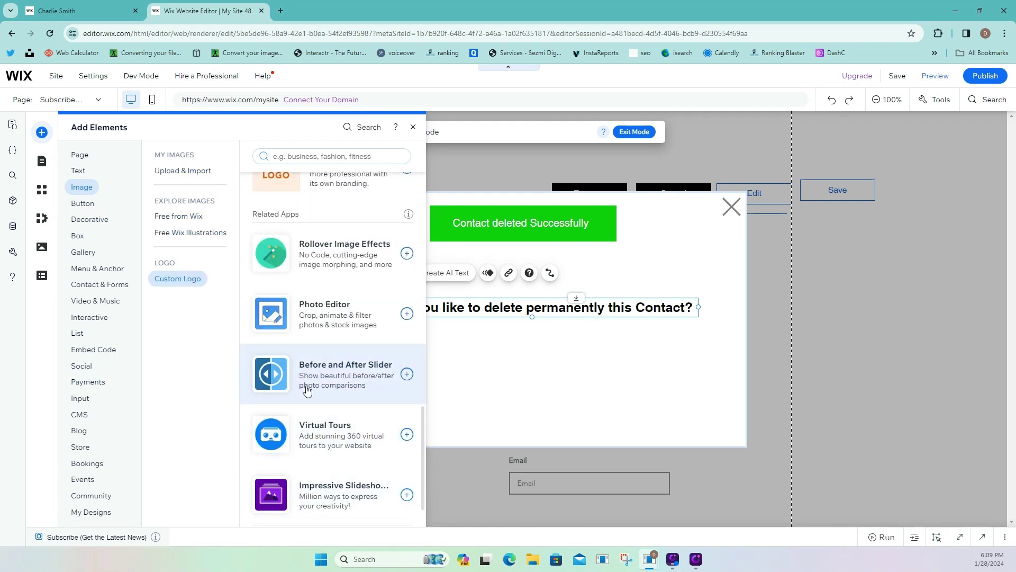
scroll(307, 389, up, 1)
scroll(310, 381, up, 2)
scroll(309, 382, down, 4)
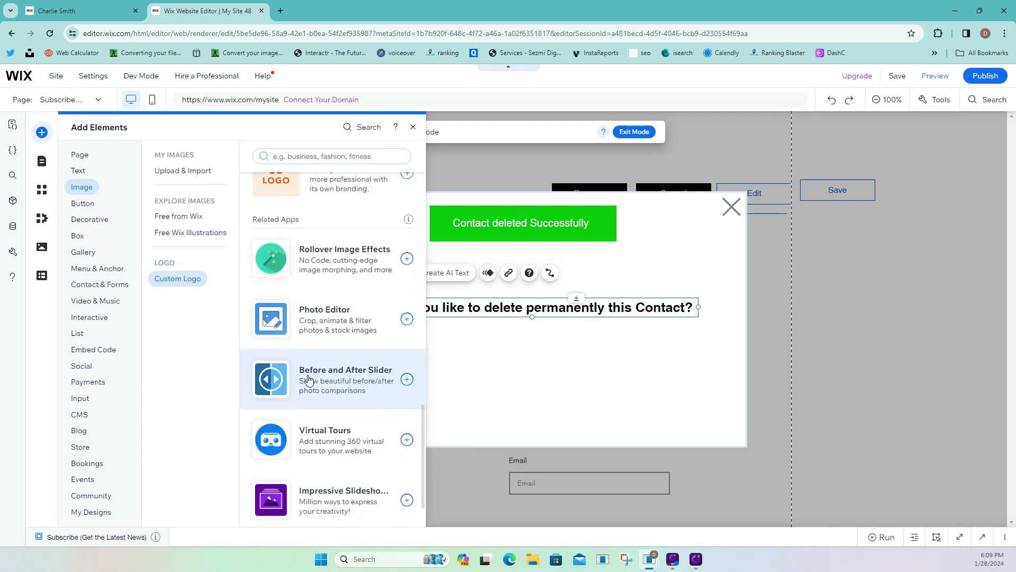
scroll(309, 385, up, 6)
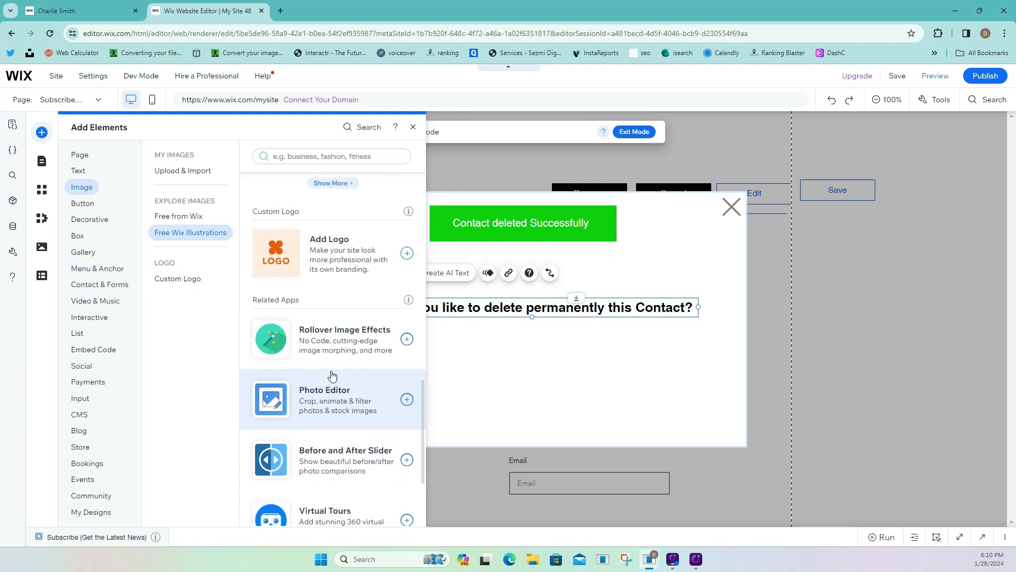
scroll(334, 433, up, 8)
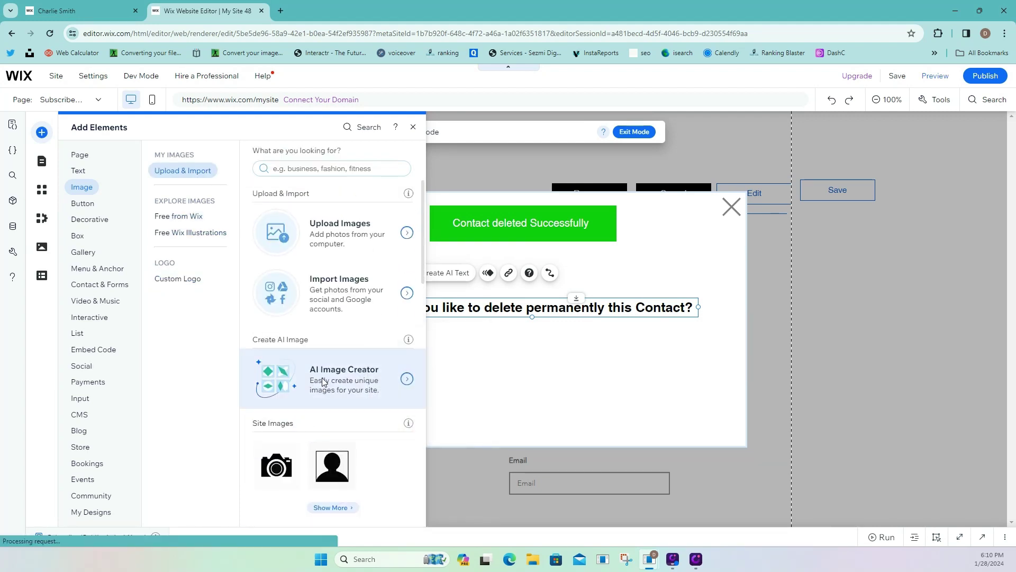
click(324, 383)
Generate an Illustration-style image from the prompt 'Warning icon without background'.
click(143, 197)
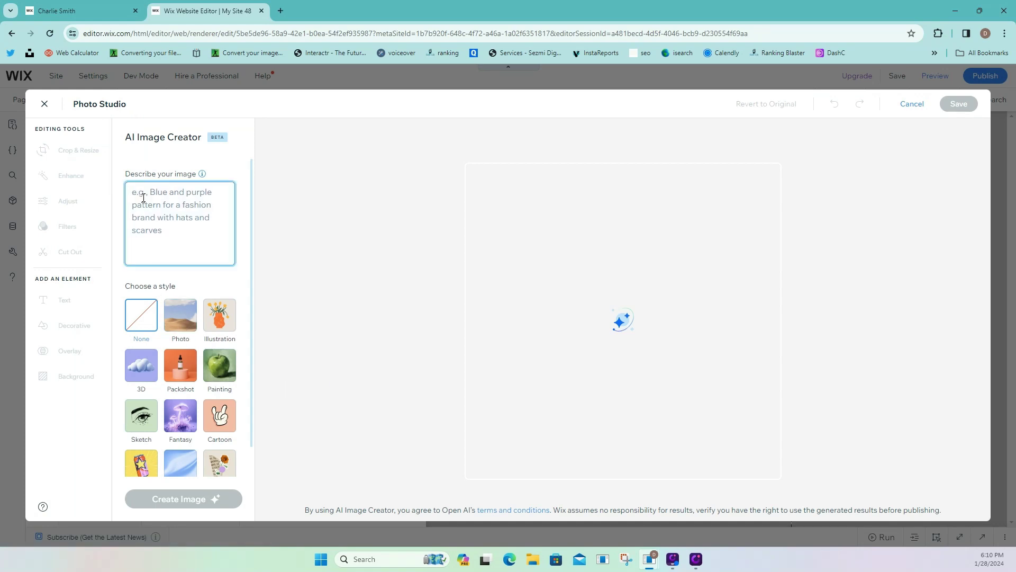
text(Warning icon without background)
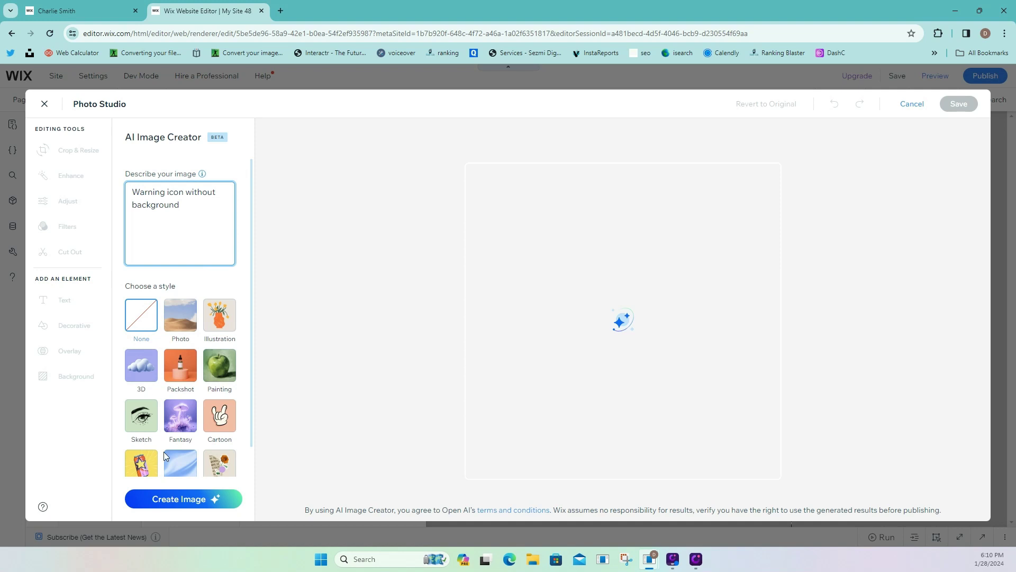
click(219, 316)
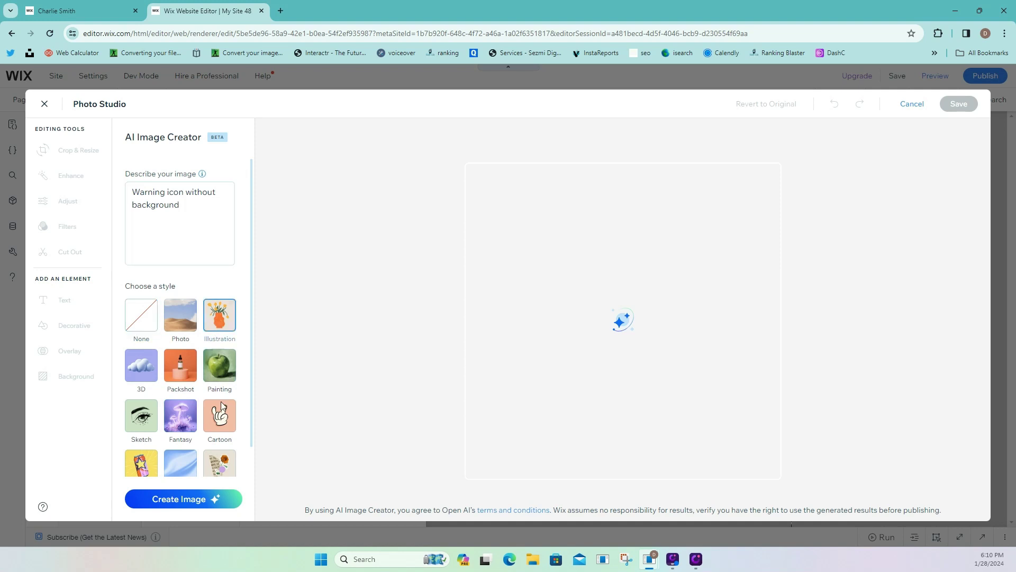
click(198, 500)
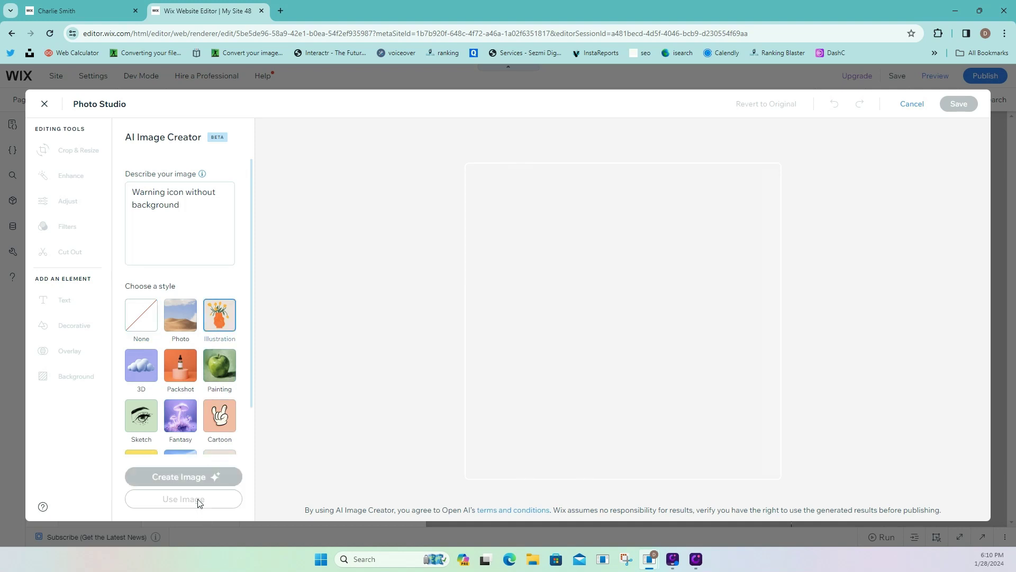
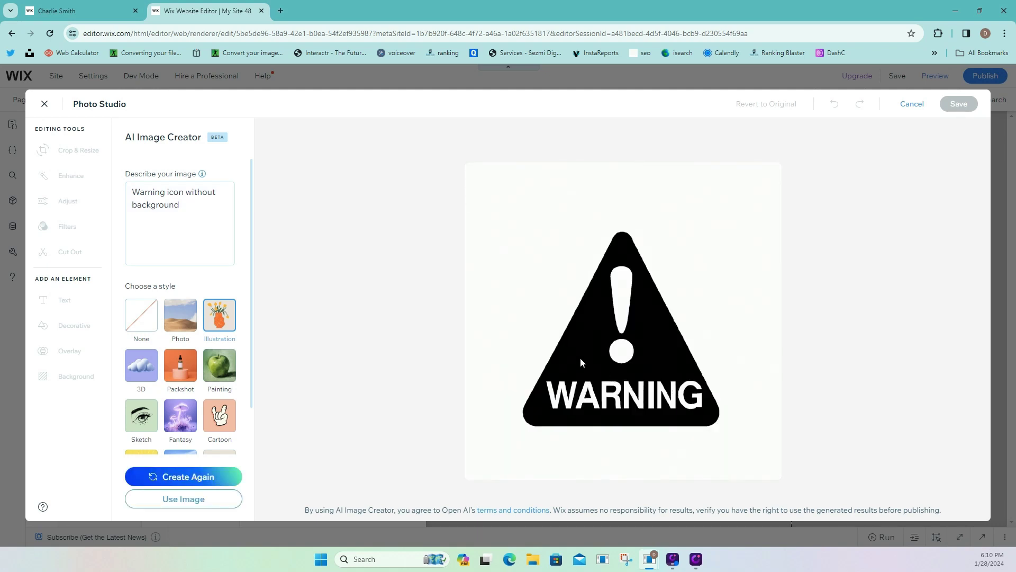
Add 'red' to the prompt to regenerate a red warning triangle, then take it into Photo Studio.
click(210, 207)
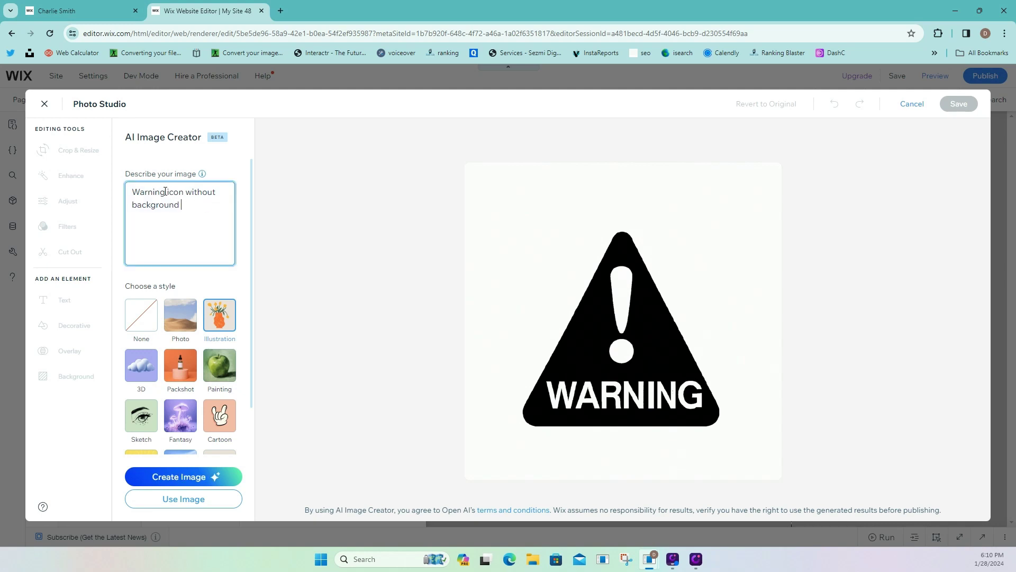
text(red)
click(175, 476)
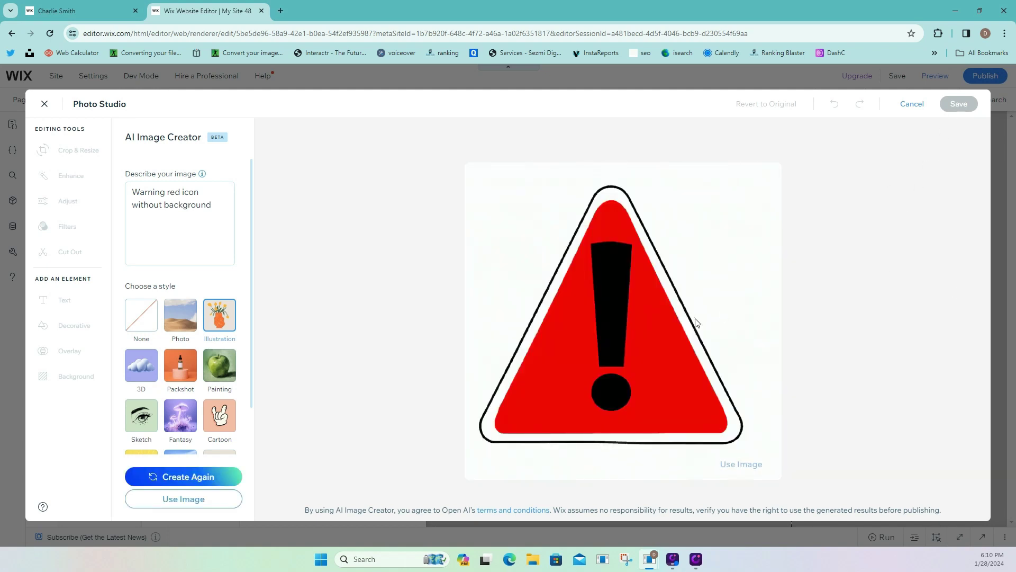
click(741, 464)
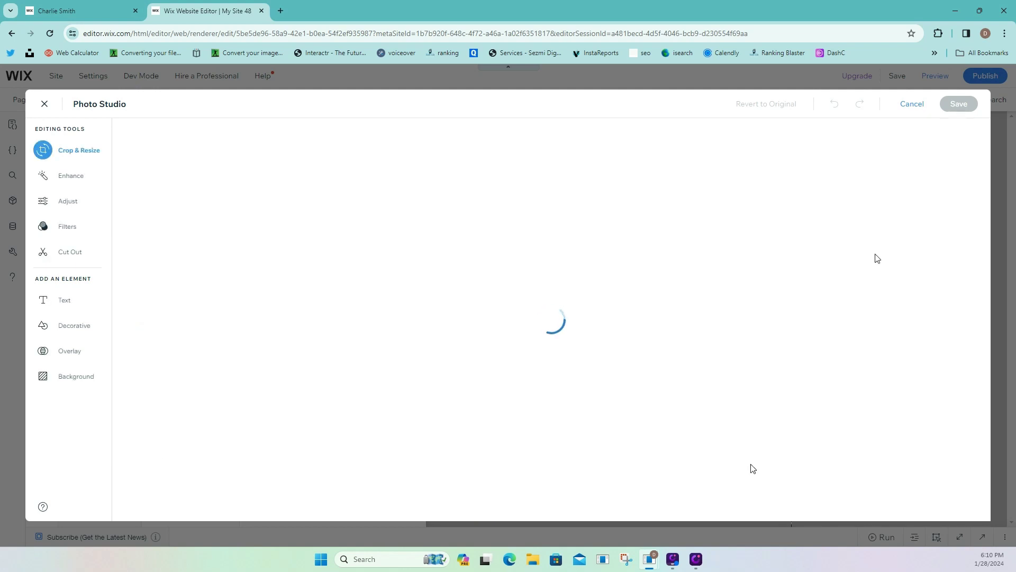
Save the red warning icon into the lightbox, shrink it to about 92 px and place it above the question.
click(953, 103)
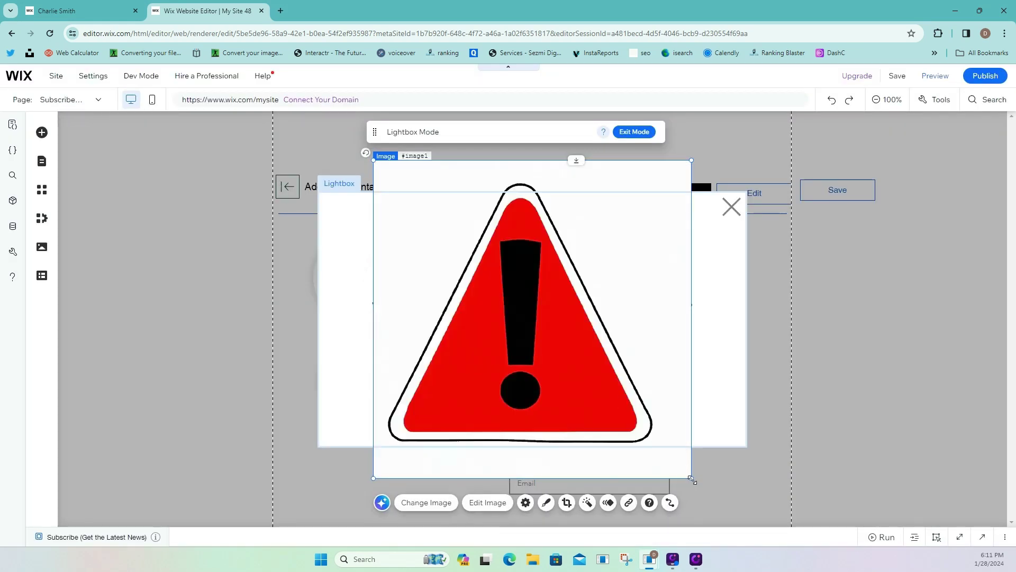
drag(691, 479, 530, 290)
drag(484, 229, 533, 273)
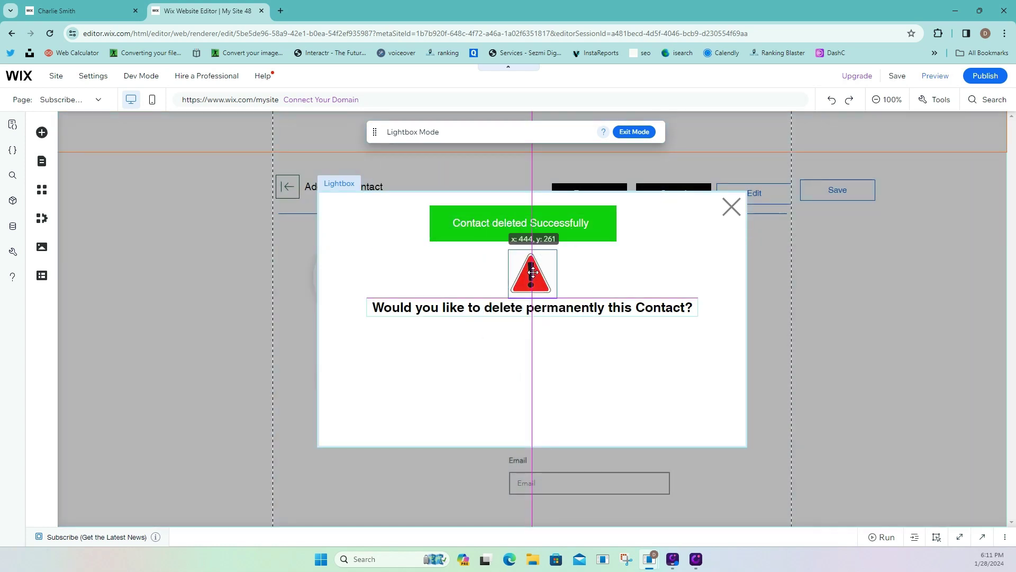
click(628, 254)
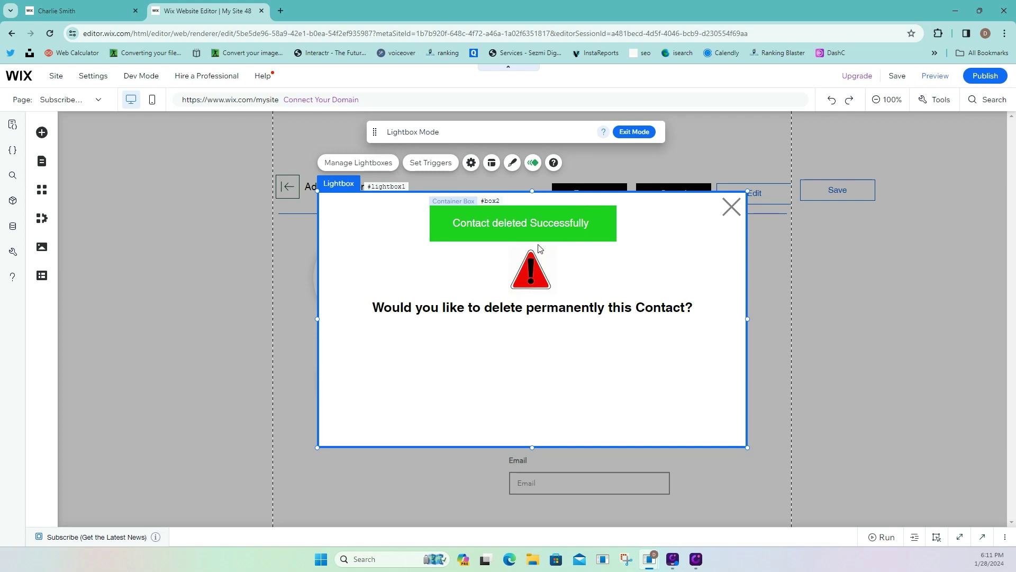
click(41, 133)
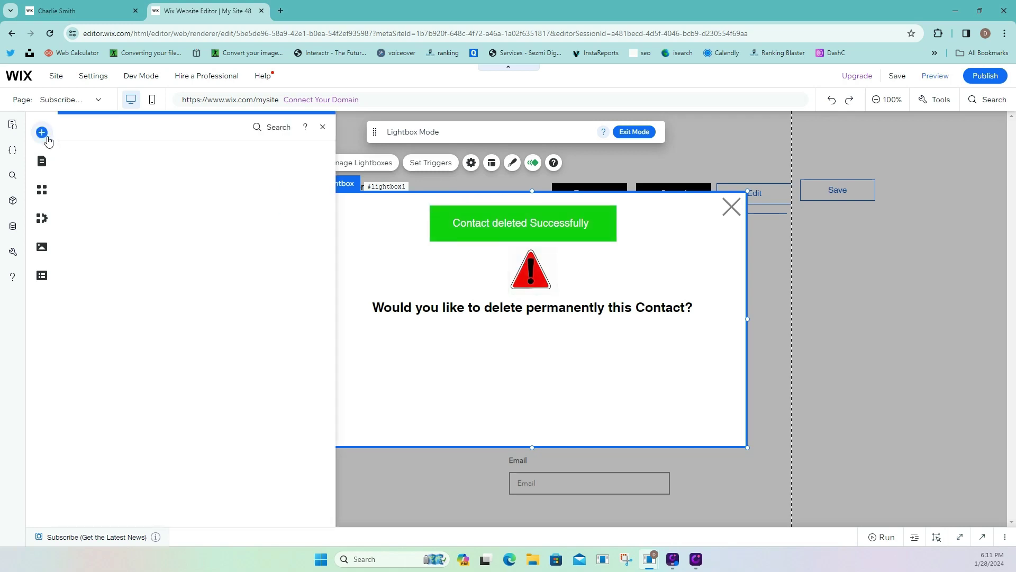
Add a black themed button under the question text and label it 'No !!'.
mouse_move(94, 205)
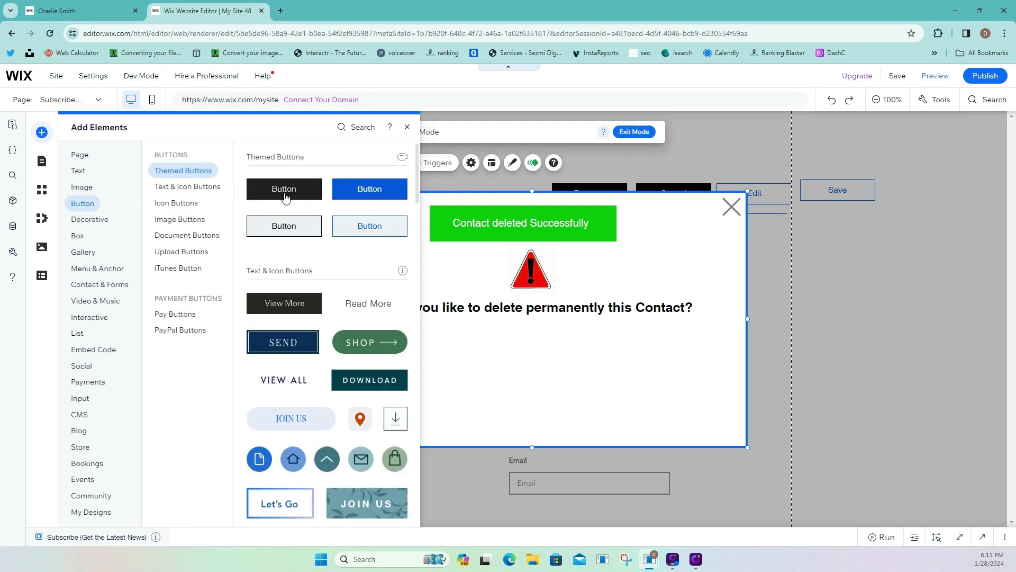
drag(284, 192, 481, 339)
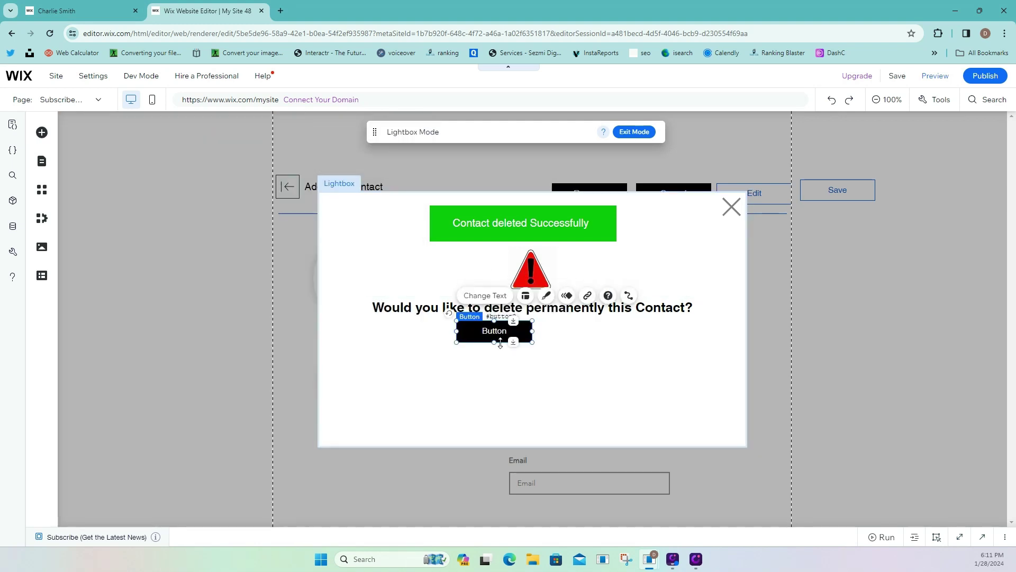
click(500, 347)
click(497, 332)
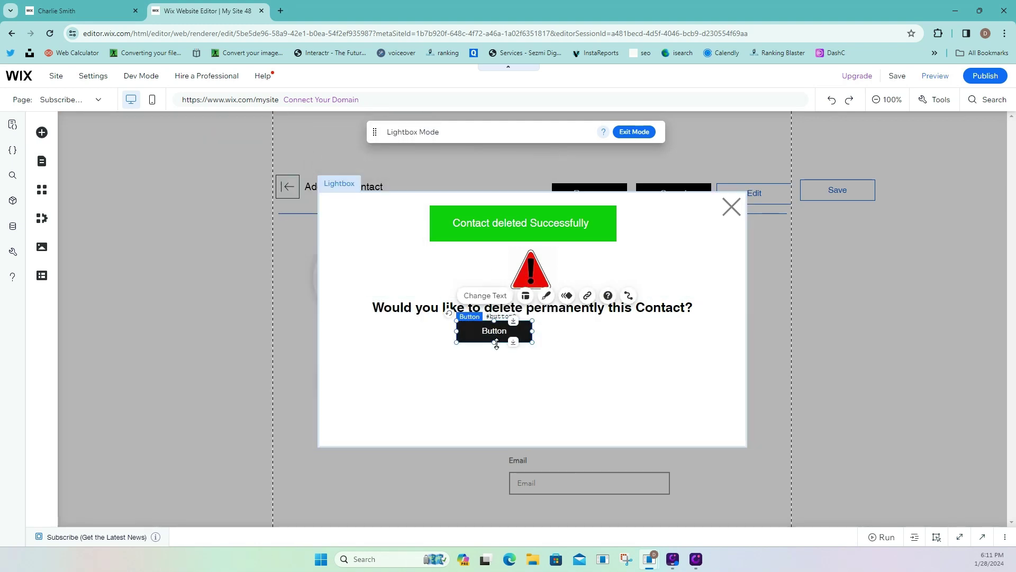
click(473, 296)
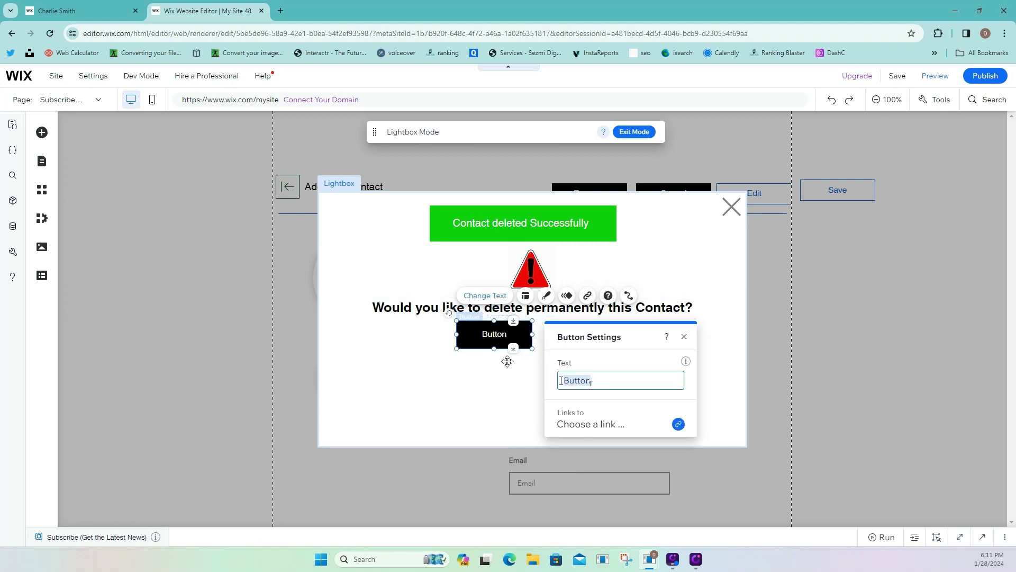
text(Noo)
Duplicate the 'No !!' button, move the copy to its right, and make its background red.
right_click(522, 343)
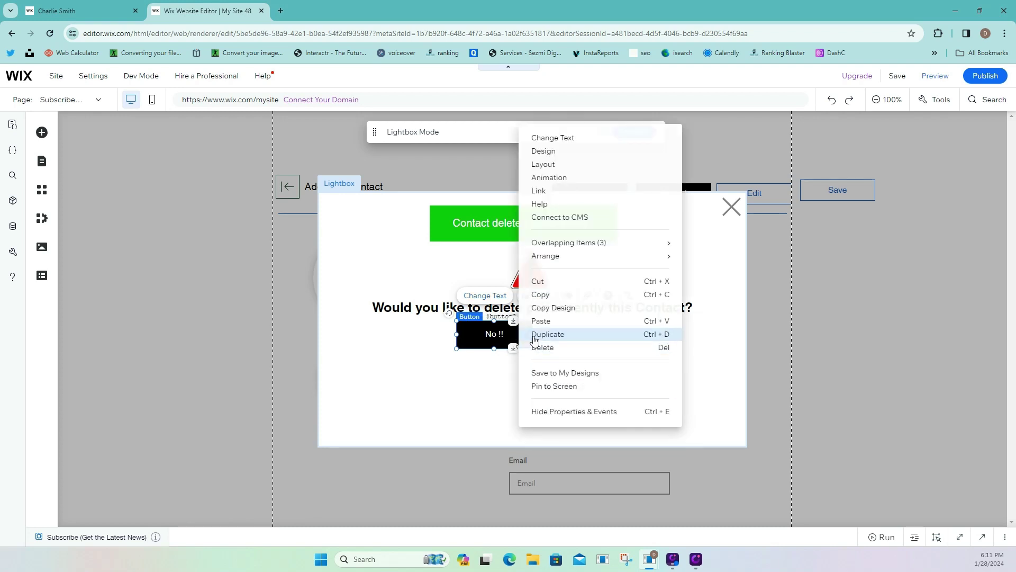
click(531, 339)
drag(531, 341, 585, 325)
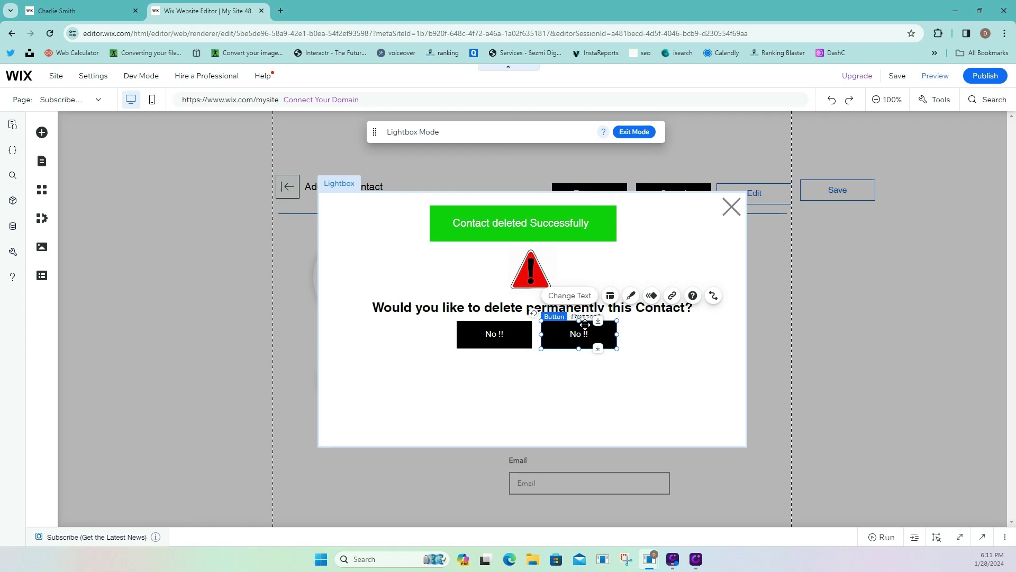
click(632, 295)
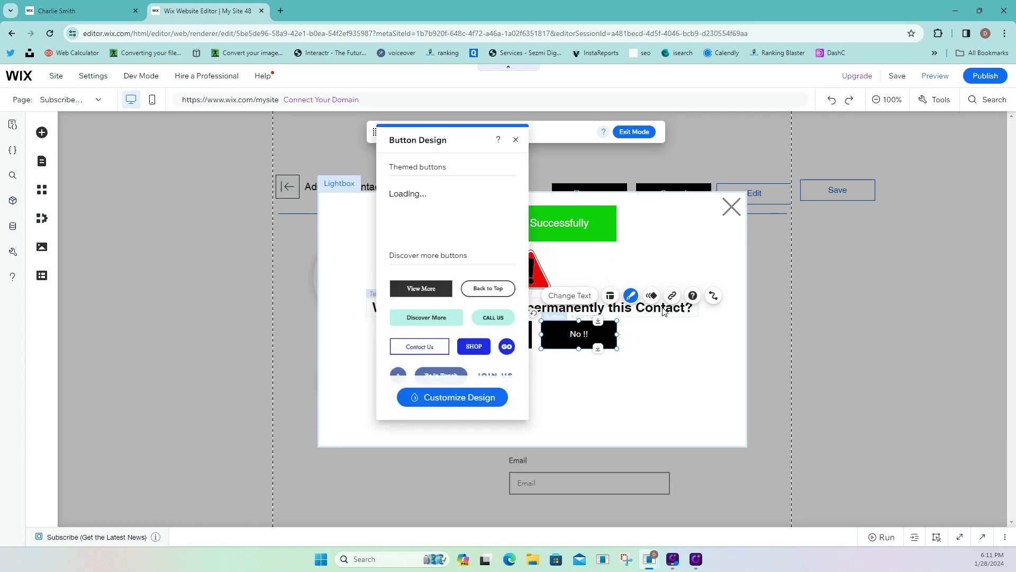
click(479, 398)
click(456, 243)
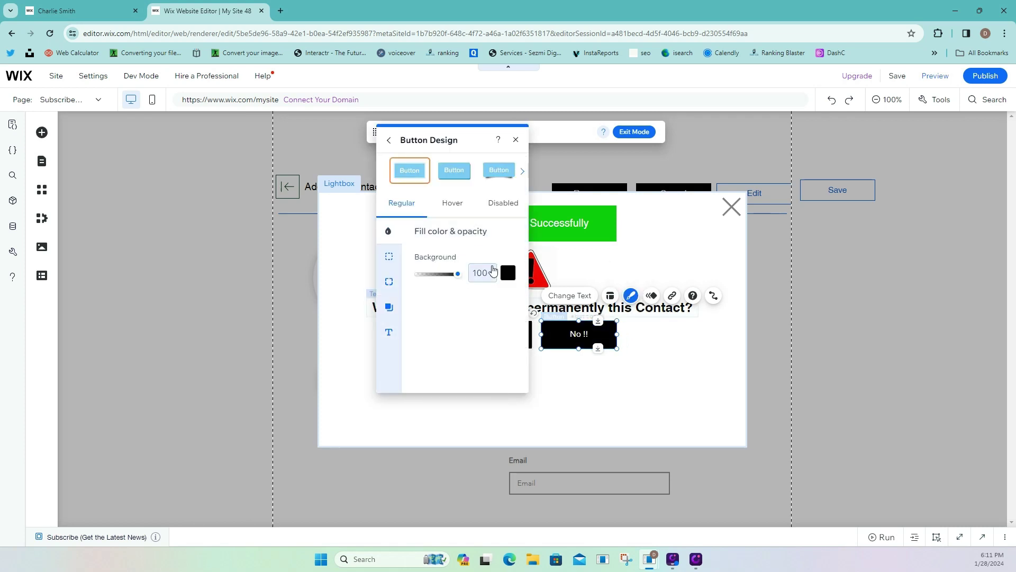
click(508, 273)
click(616, 426)
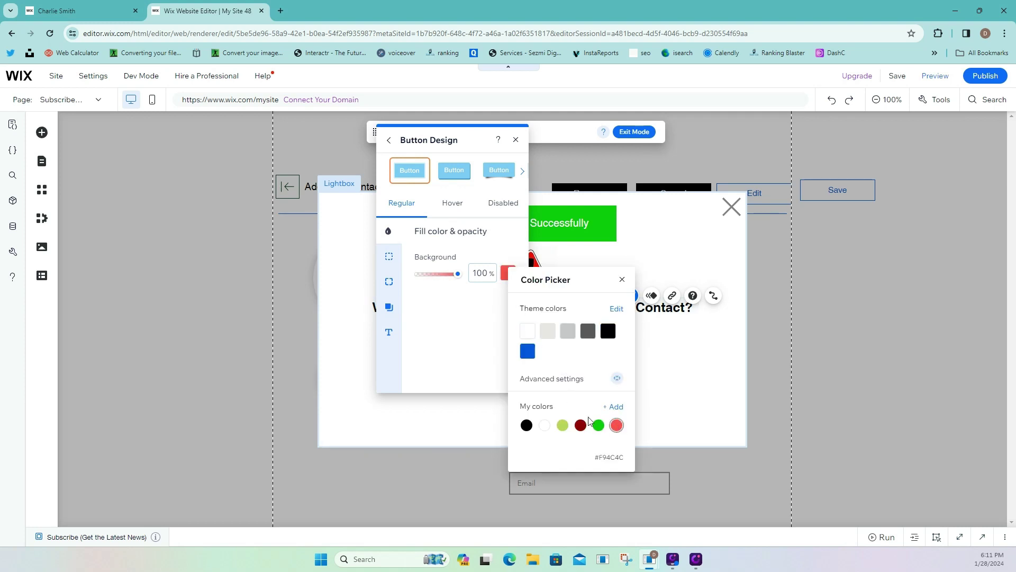
click(491, 378)
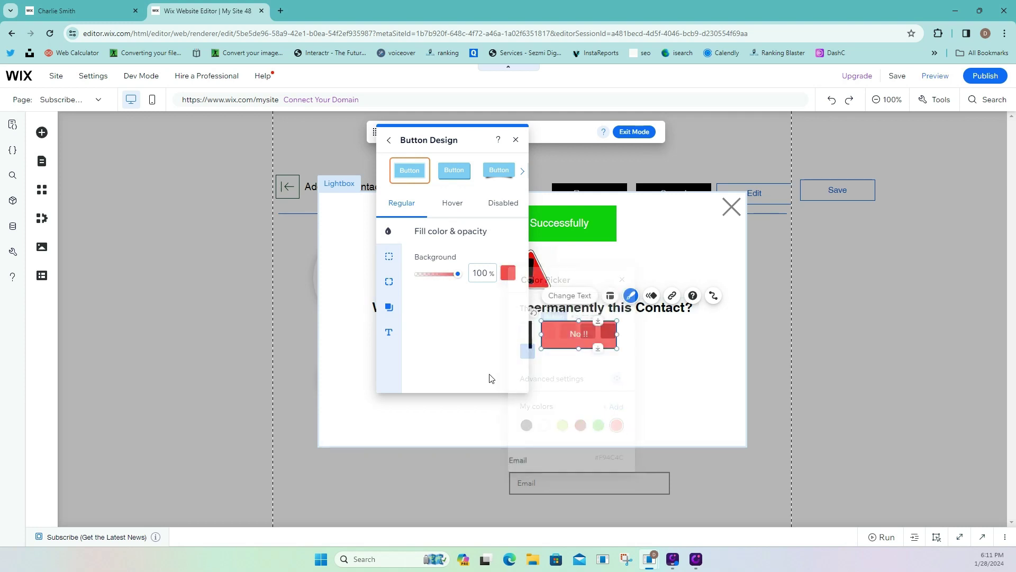
Relabel the red button 'Yes ! Delete Now'.
click(570, 295)
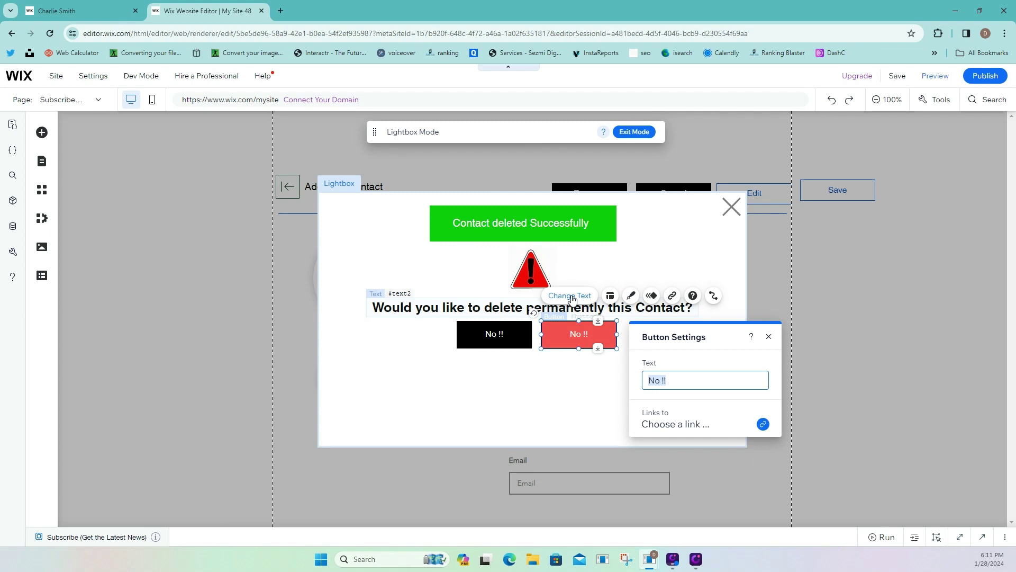
text(Yes ! Delete Now)
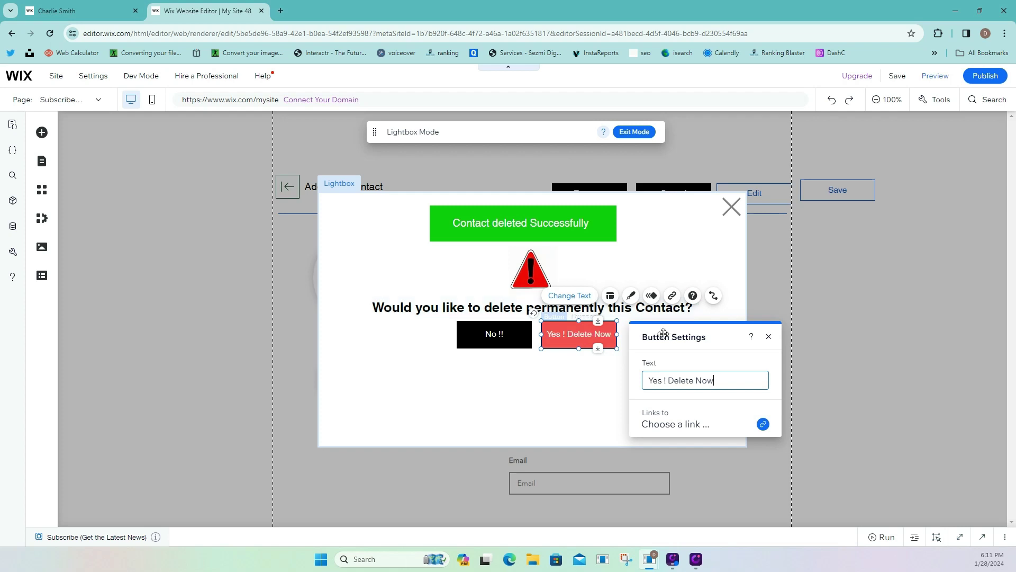
click(609, 385)
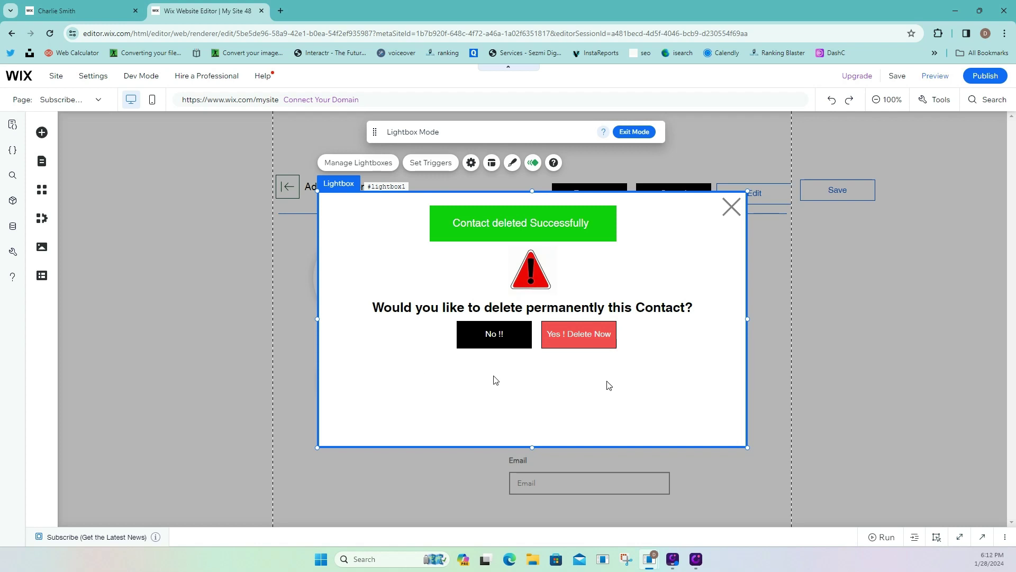
click(141, 208)
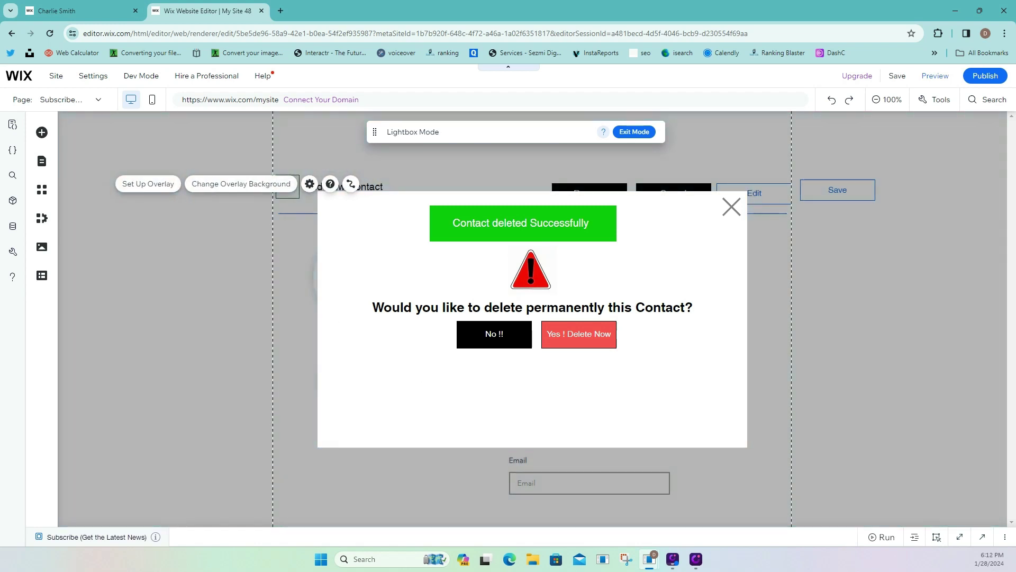